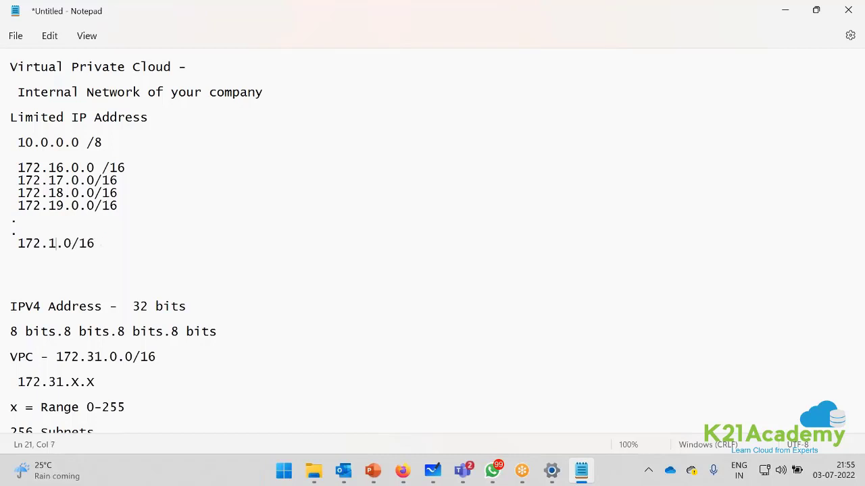
- Complete the 172 private address list with 172.30.0.0/16 and 172.31.0.0/16 below the dots
{"action": "type", "text": "30.0"}
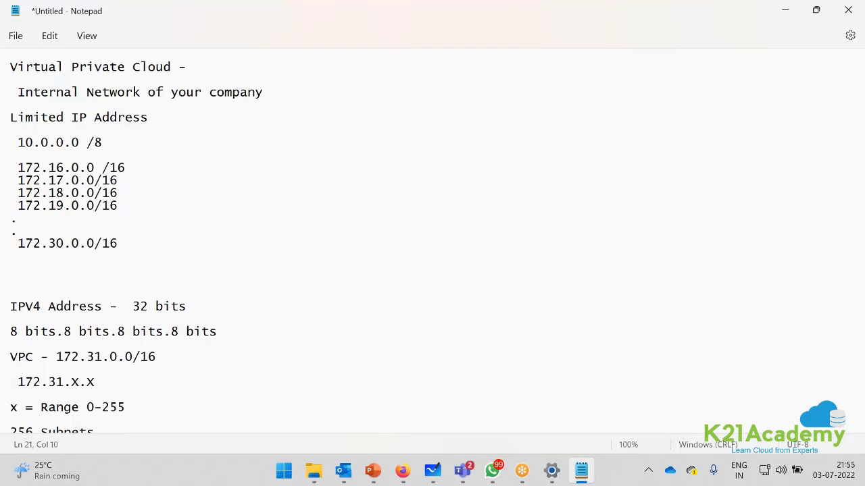
{"action": "left_click", "coordinate": [10, 255]}
{"action": "type", "text": "172.17.0.0/16"}
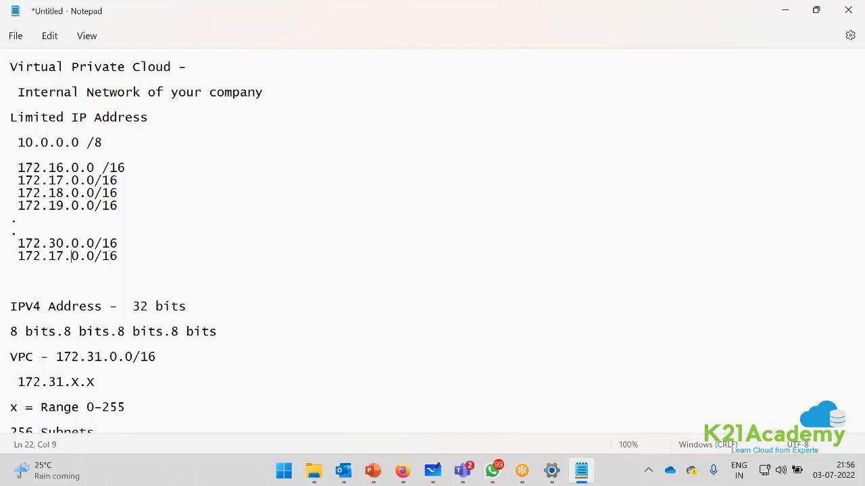
{"action": "key", "text": "BackSpace"}
{"action": "type", "text": "31"}
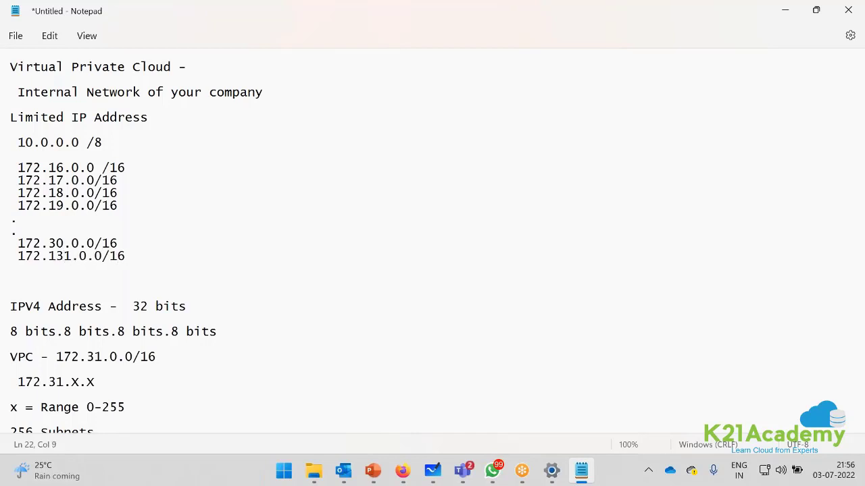
{"action": "key", "text": "BackSpace"}
{"action": "key", "text": "BackSpace"}
{"action": "key", "text": "BackSpace"}
{"action": "type", "text": "31"}
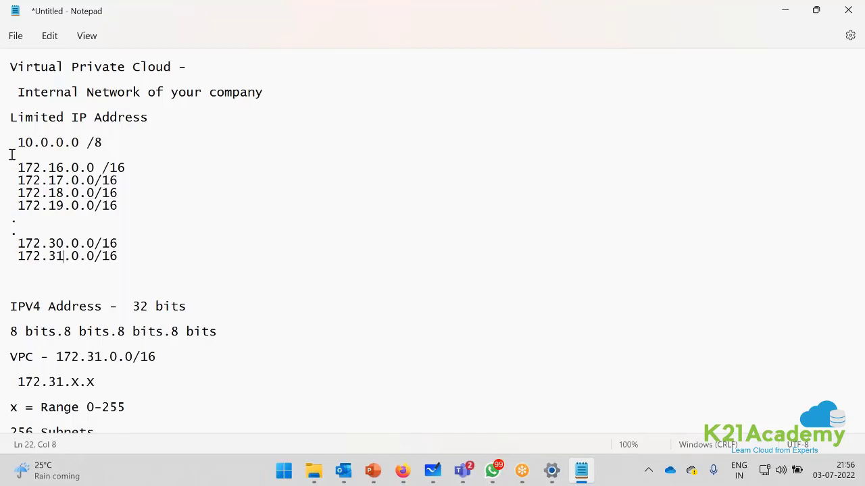
- Add the range 192.168.0.0/16 below the 172 address list, followed by several blank lines
{"action": "left_click_drag", "start_coordinate": [11, 143], "coordinate": [137, 143]}
{"action": "left_click", "coordinate": [137, 142]}
{"action": "left_click_drag", "start_coordinate": [10, 169], "coordinate": [127, 259]}
{"action": "left_click", "coordinate": [85, 278]}
{"action": "key", "text": "Return"}
{"action": "key", "text": "Return"}
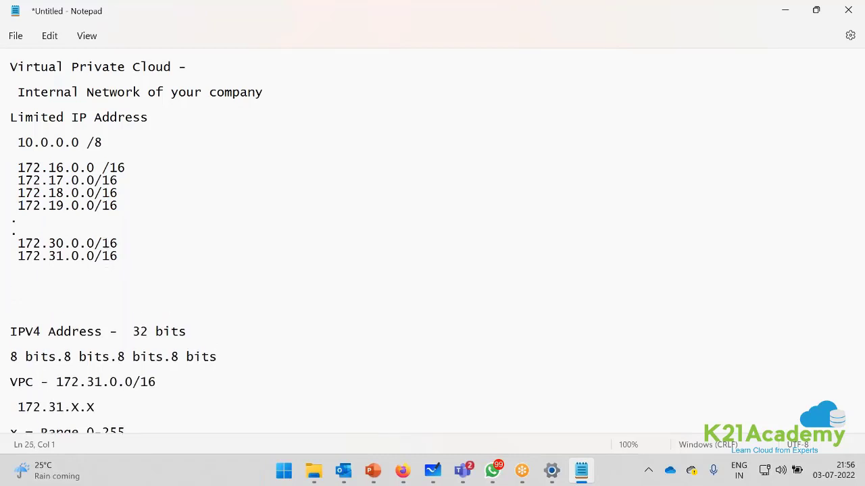
{"action": "type", "text": "192.168.0.0/16"}
{"action": "key", "text": "Return"}
{"action": "key", "text": "Return"}
{"action": "key", "text": "Return"}
{"action": "key", "text": "Return"}
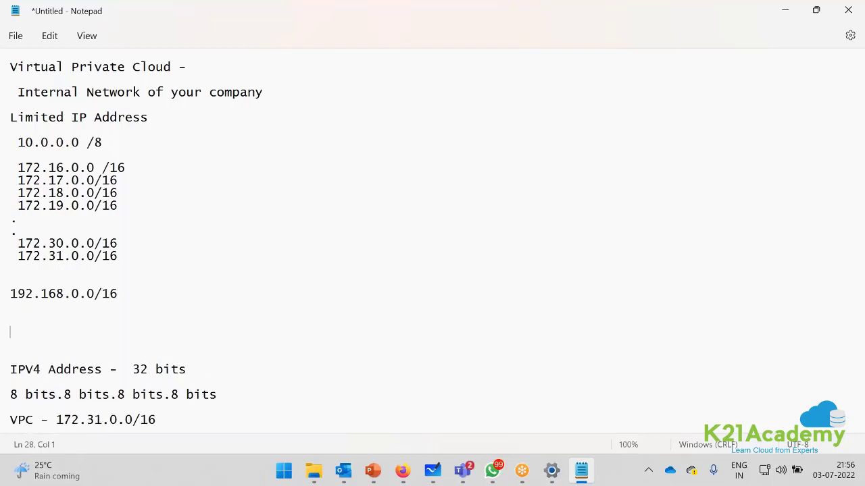
- Delete the "Limited IP Address" heading line above the 10.0.0.0 /8 entry
{"action": "left_click_drag", "start_coordinate": [122, 297], "coordinate": [7, 133]}
{"action": "left_click", "coordinate": [86, 244]}
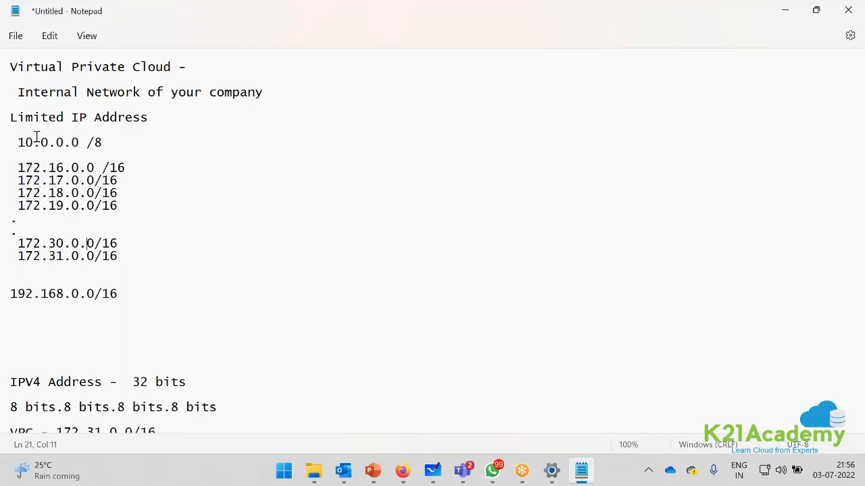
{"action": "triple_click", "coordinate": [125, 117]}
{"action": "left_click", "coordinate": [123, 116]}
{"action": "key", "text": "Home"}
{"action": "key", "text": "shift+Down"}
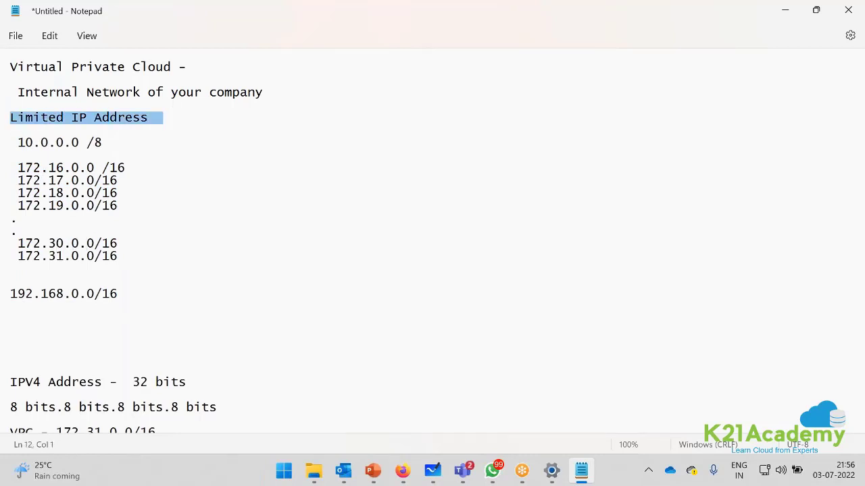
{"action": "key", "text": "Delete"}
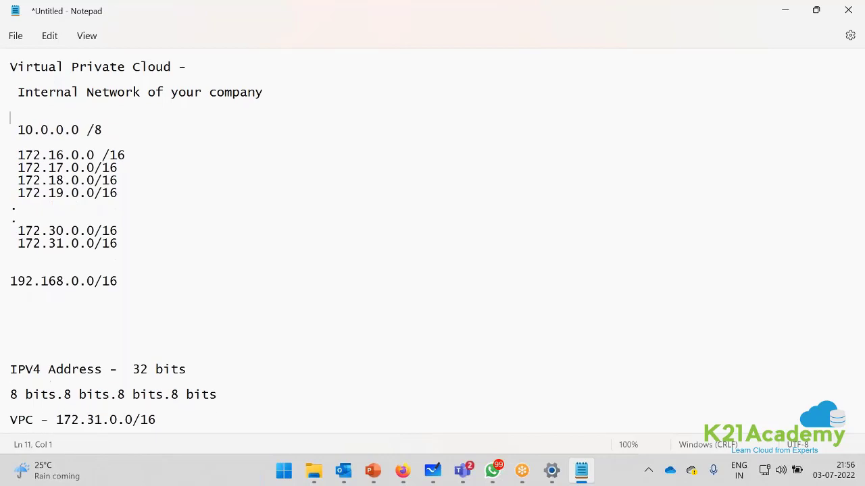
{"action": "left_click", "coordinate": [22, 143]}
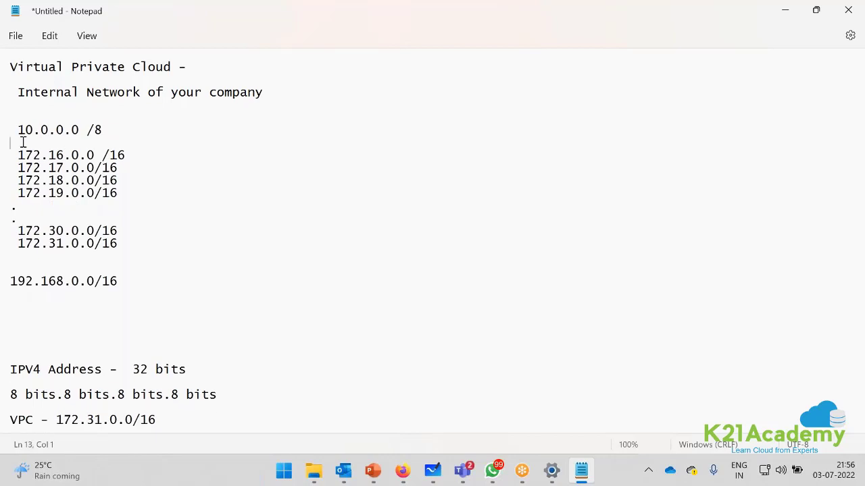
- Switch to the VPC Management Console in Firefox and start creating a new VPC with only the VPC resource
{"action": "left_click", "coordinate": [401, 471]}
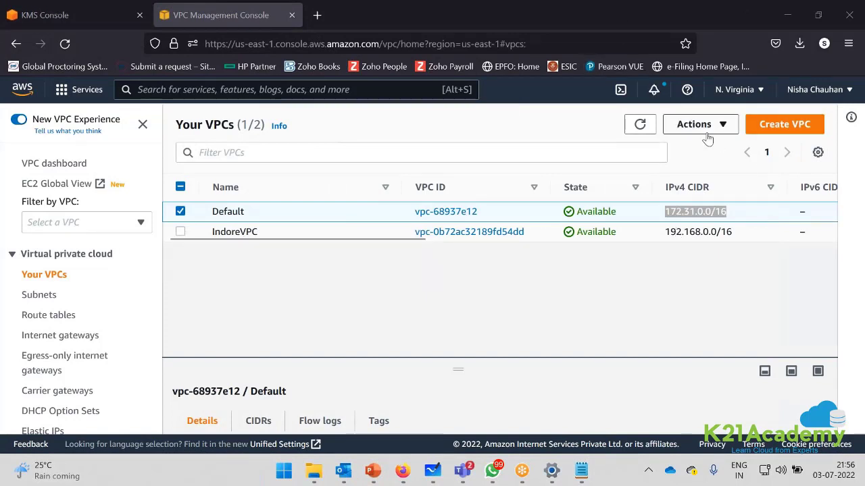
{"action": "left_click", "coordinate": [757, 128]}
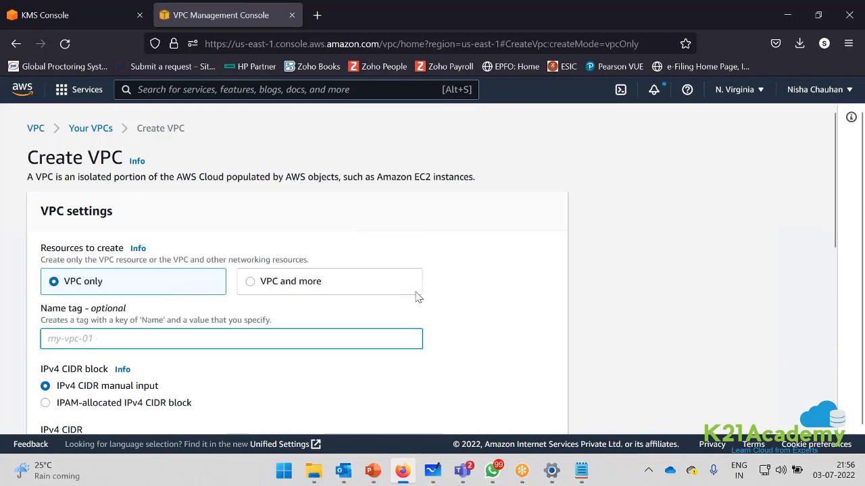
{"action": "scroll", "coordinate": [415, 295], "scroll_direction": "down", "scroll_amount": 1}
{"action": "left_click", "coordinate": [261, 272]}
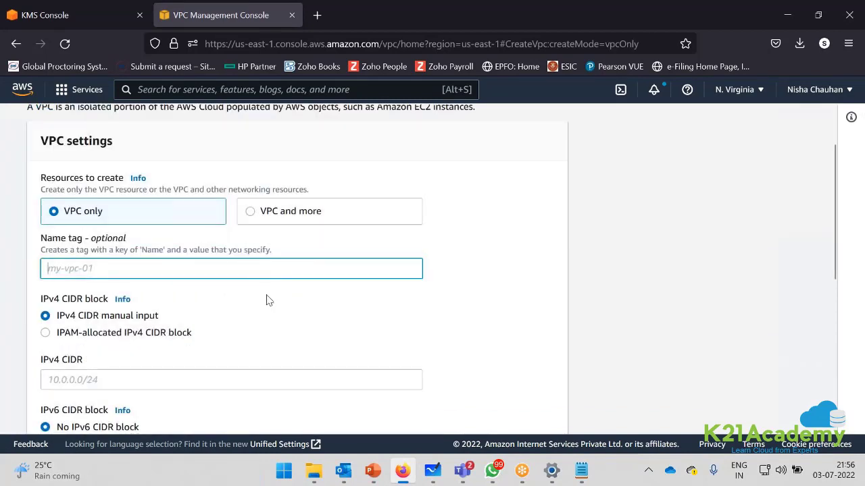
- Enter 10.0.0.0/8 as the IPv4 CIDR of the new VPC
{"action": "scroll", "coordinate": [266, 300], "scroll_direction": "down", "scroll_amount": 2}
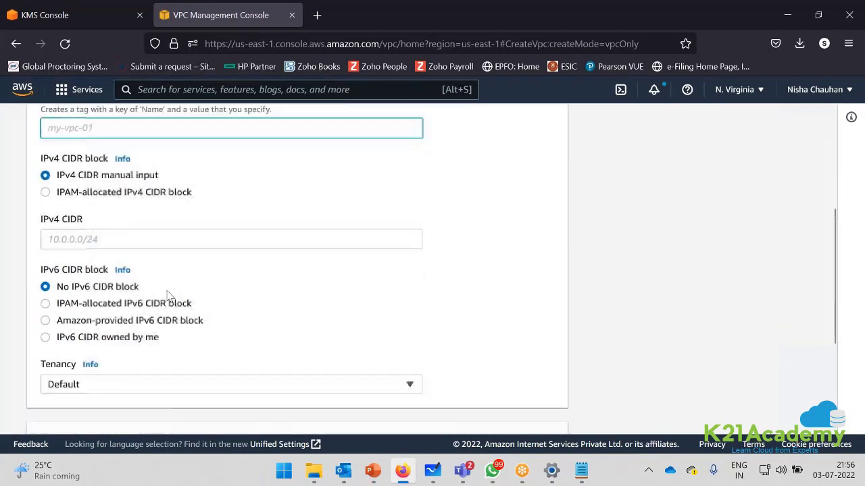
{"action": "left_click", "coordinate": [88, 239]}
{"action": "type", "text": "10"}
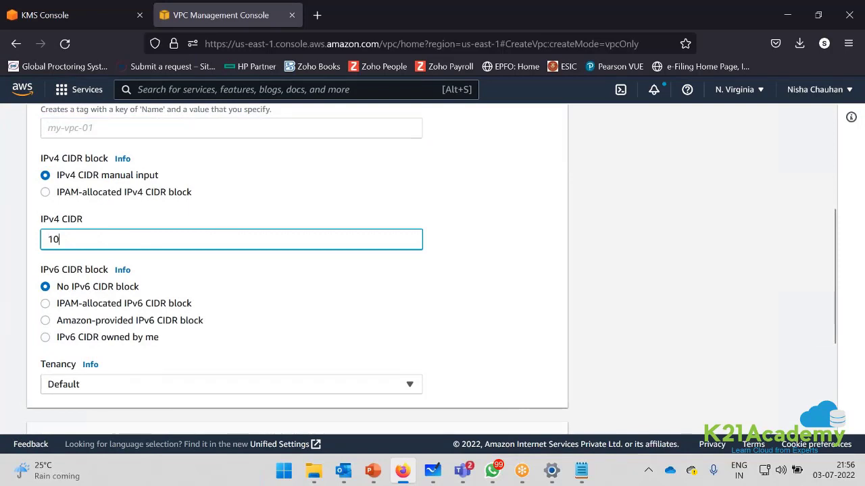
{"action": "type", "text": ".0.0.0/"}
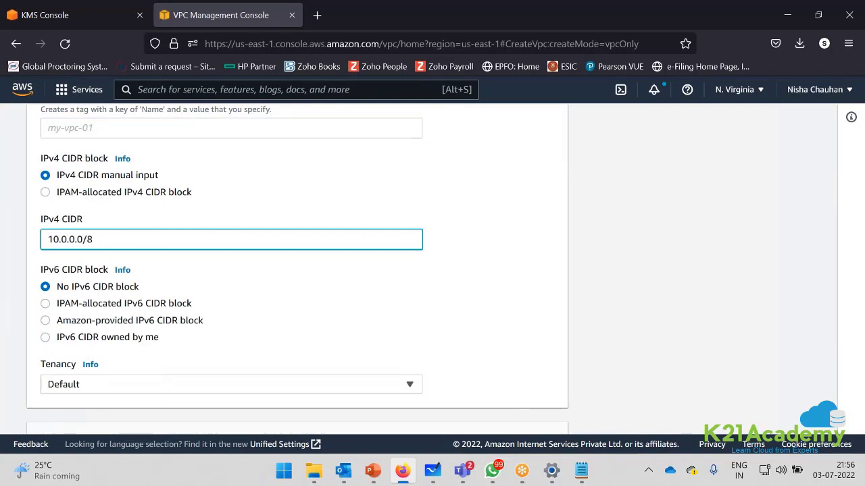
{"action": "type", "text": "8"}
{"action": "left_click", "coordinate": [223, 326]}
{"action": "scroll", "coordinate": [223, 326], "scroll_direction": "down", "scroll_amount": 3}
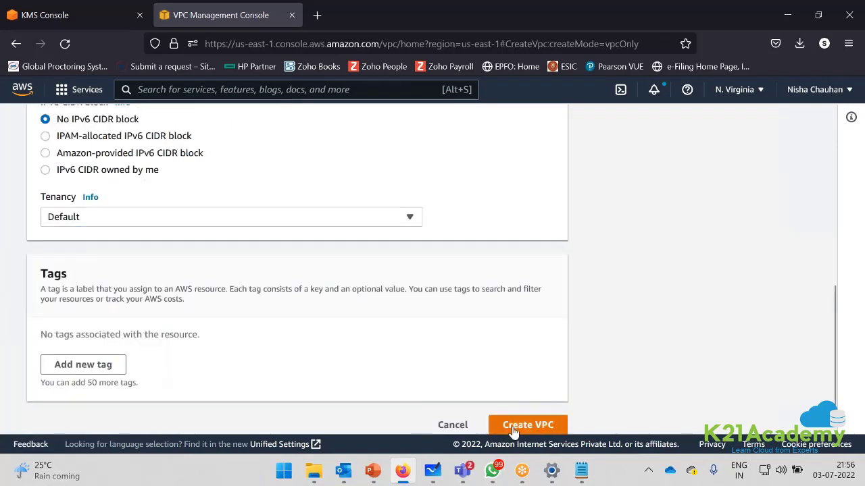
- Examine the permitted netmask sizes in the validation message for the IPv4 CIDR
{"action": "scroll", "coordinate": [285, 328], "scroll_direction": "up", "scroll_amount": 5}
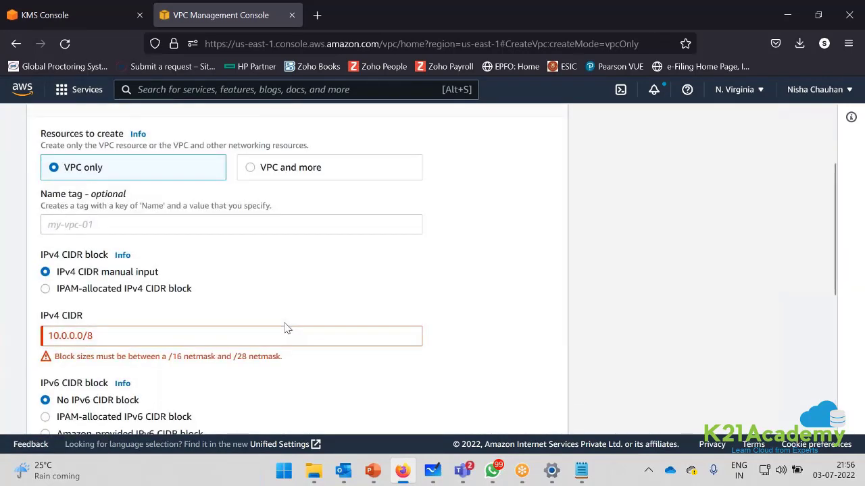
{"action": "scroll", "coordinate": [273, 330], "scroll_direction": "down", "scroll_amount": 1}
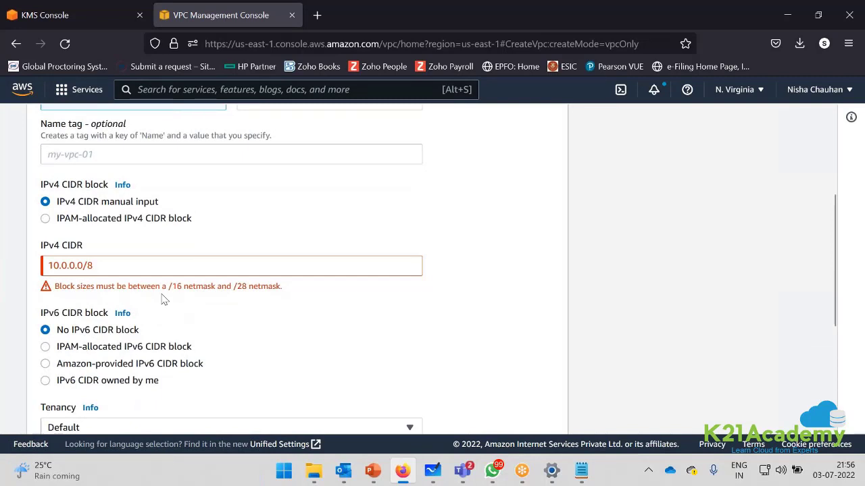
{"action": "left_click_drag", "start_coordinate": [54, 288], "coordinate": [338, 292]}
{"action": "left_click", "coordinate": [327, 311]}
{"action": "left_click_drag", "start_coordinate": [165, 287], "coordinate": [187, 289]}
{"action": "left_click", "coordinate": [198, 306]}
{"action": "left_click_drag", "start_coordinate": [234, 286], "coordinate": [249, 288]}
{"action": "left_click", "coordinate": [241, 322]}
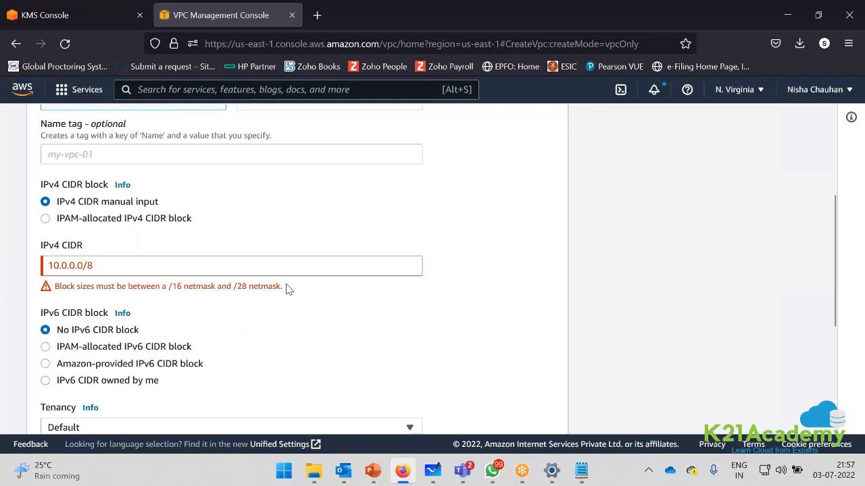
- Remove the /8 prefix length from the IPv4 CIDR so only 10.0.0.0 is entered
{"action": "left_click_drag", "start_coordinate": [88, 265], "coordinate": [239, 259]}
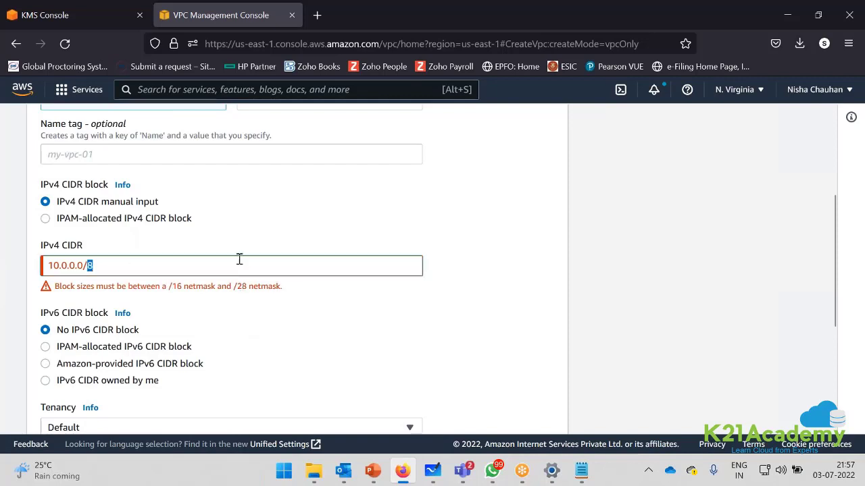
{"action": "key", "text": "BackSpace"}
{"action": "key", "text": "BackSpace"}
{"action": "key", "text": "BackSpace"}
{"action": "key", "text": "BackSpace"}
{"action": "key", "text": "BackSpace"}
{"action": "key", "text": "BackSpace"}
{"action": "key", "text": "BackSpace"}
{"action": "key", "text": "BackSpace"}
{"action": "key", "text": "BackSpace"}
{"action": "key", "text": "BackSpace"}
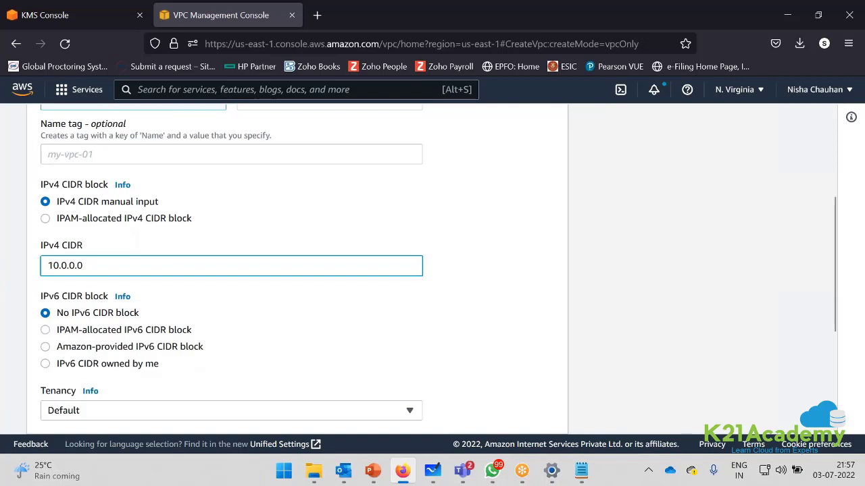
- Switch to Notepad and add the line 10.0.0.0/16 below 10.0.0.0 /8, with blank lines around it
{"action": "left_click", "coordinate": [581, 471]}
{"action": "left_click", "coordinate": [226, 299]}
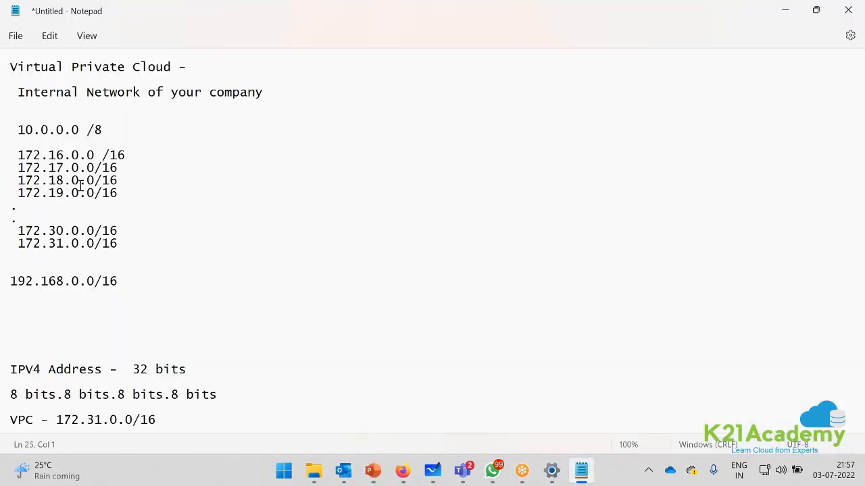
{"action": "left_click_drag", "start_coordinate": [10, 154], "coordinate": [11, 294]}
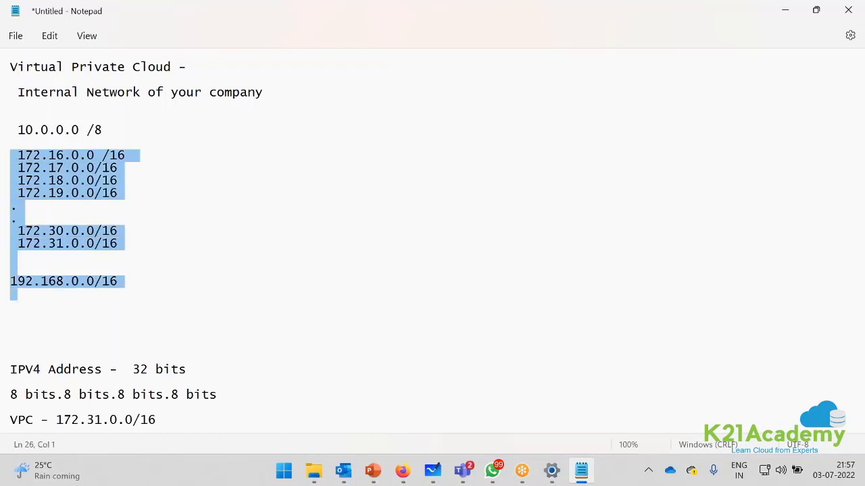
{"action": "left_click", "coordinate": [127, 269]}
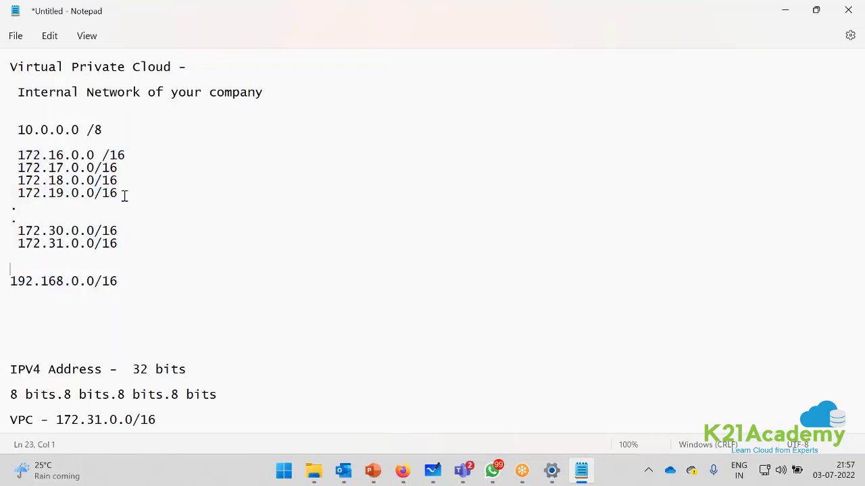
{"action": "left_click", "coordinate": [131, 132]}
{"action": "key", "text": "Return"}
{"action": "key", "text": "Return"}
{"action": "key", "text": "Return"}
{"action": "type", "text": "1"}
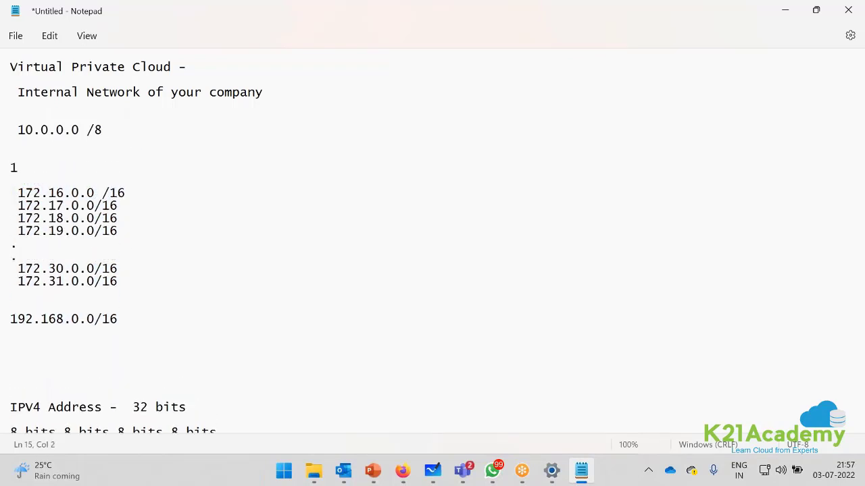
{"action": "type", "text": "0.0.0.0/16"}
{"action": "key", "text": "Return"}
{"action": "key", "text": "Return"}
{"action": "key", "text": "Return"}
{"action": "key", "text": "Return"}
{"action": "key", "text": "Return"}
{"action": "key", "text": "Return"}
- Add the indented line "subnets - 10.0.1.0/24" directly below 10.0.0.0/16
{"action": "triple_click", "coordinate": [52, 168]}
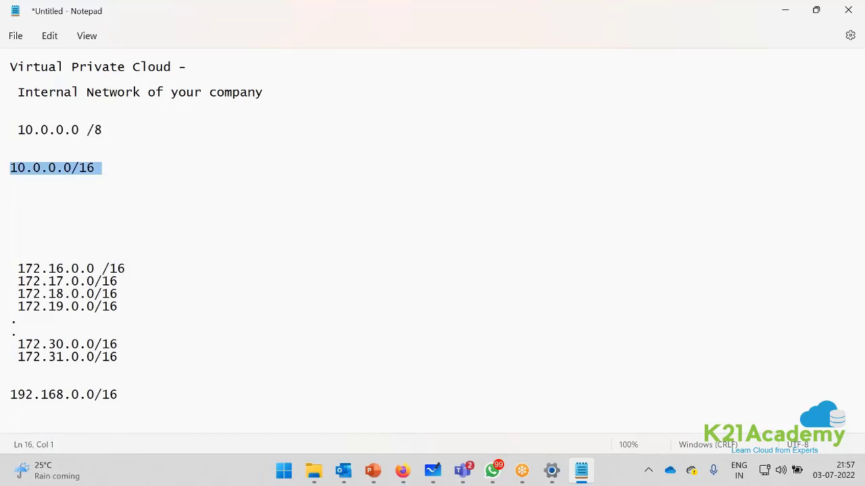
{"action": "left_click", "coordinate": [38, 168]}
{"action": "left_click", "coordinate": [12, 168]}
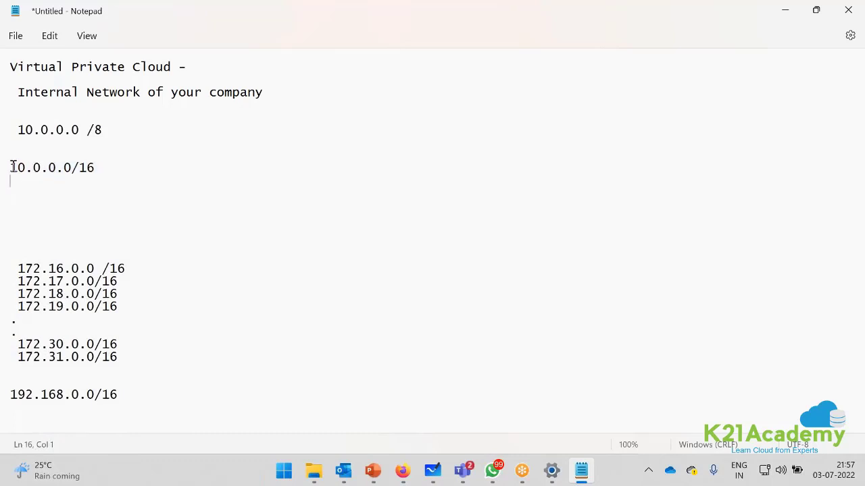
{"action": "left_click_drag", "start_coordinate": [12, 168], "coordinate": [42, 167]}
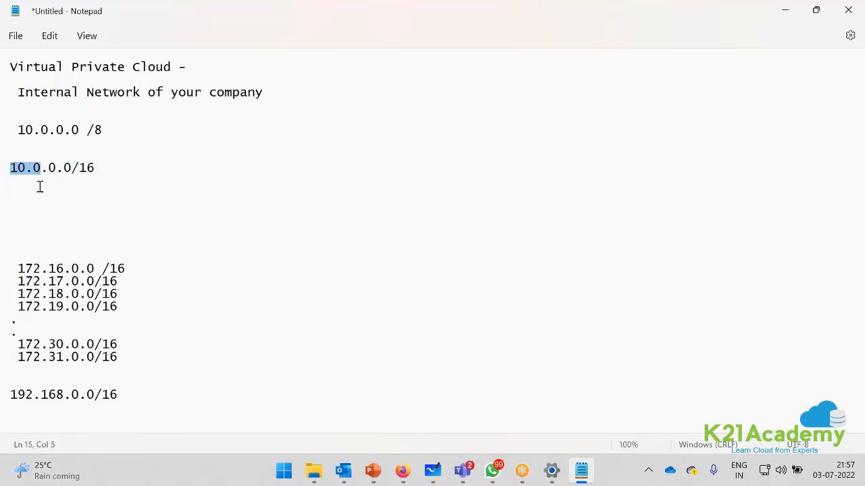
{"action": "left_click", "coordinate": [40, 187]}
{"action": "type", "text": "subn"}
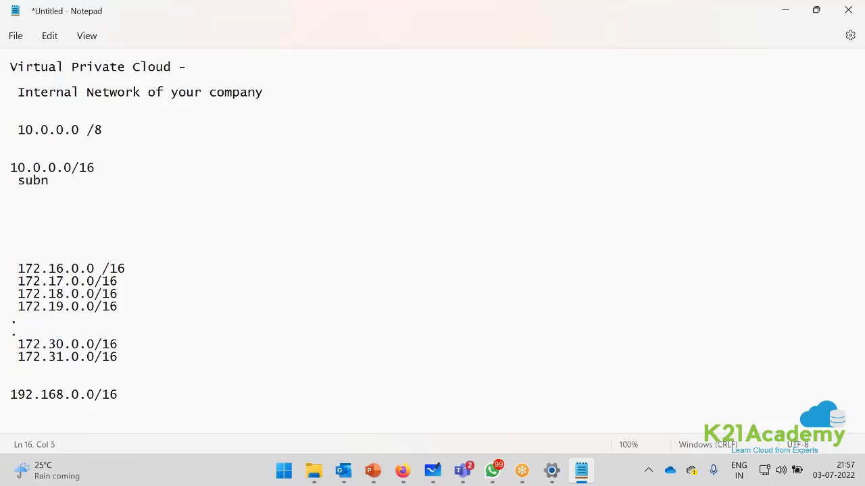
{"action": "type", "text": "ets - 10.0.1.0/24"}
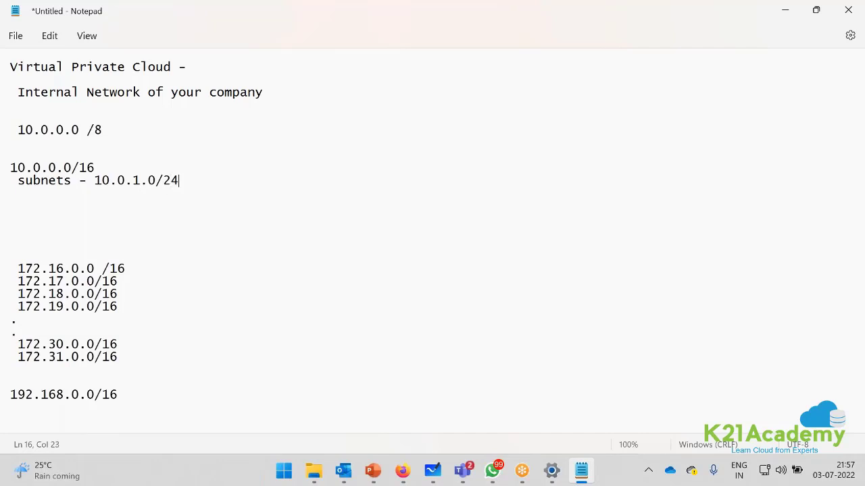
{"action": "key", "text": "Return"}
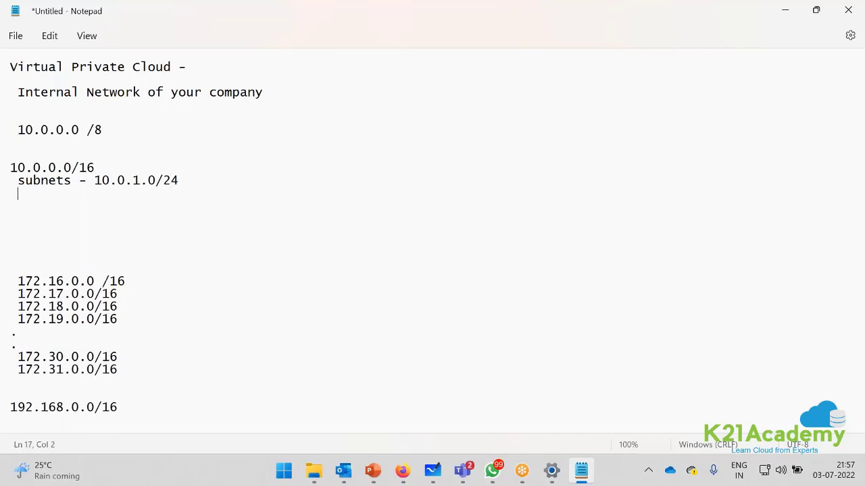
- Duplicate the subnets line one blank line below and change the copy's address to 10.0.2.0/24
{"action": "triple_click", "coordinate": [70, 177]}
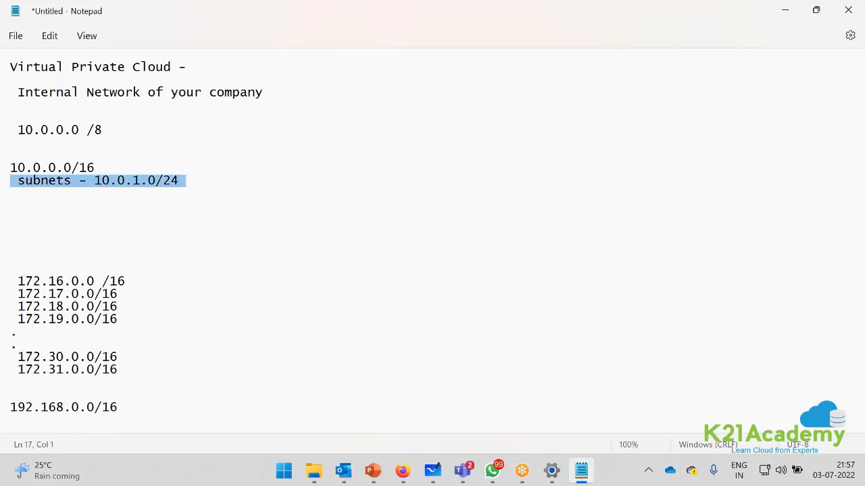
{"action": "left_click", "coordinate": [116, 189]}
{"action": "left_click_drag", "start_coordinate": [219, 181], "coordinate": [8, 193]}
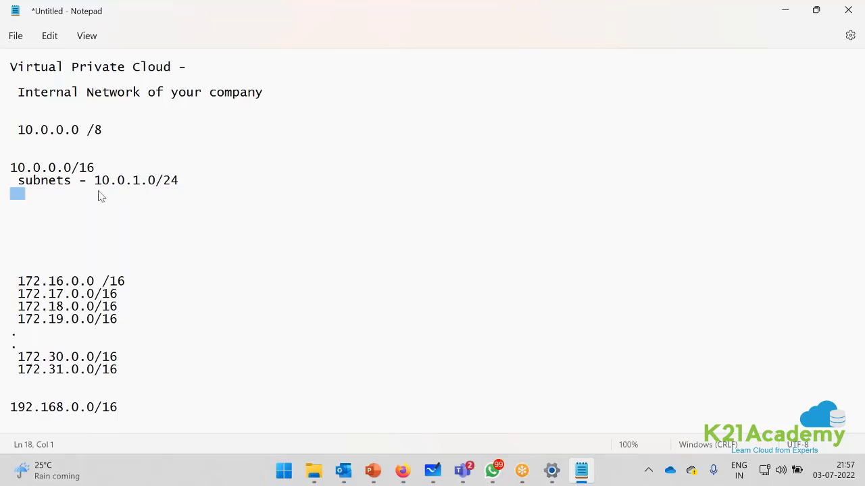
{"action": "left_click_drag", "start_coordinate": [181, 180], "coordinate": [7, 188]}
{"action": "key", "text": "ctrl+c"}
{"action": "left_click", "coordinate": [37, 201]}
{"action": "key", "text": "ctrl+v"}
{"action": "left_click_drag", "start_coordinate": [133, 205], "coordinate": [139, 209]}
{"action": "type", "text": "2"}
{"action": "left_click", "coordinate": [88, 219]}
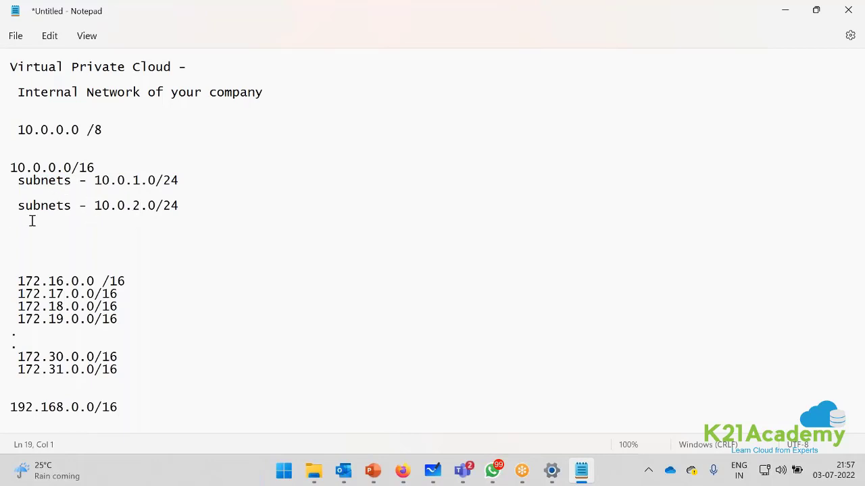
- Add the lines "subnets - 10.0.3.0/24" and "subnets - 10.0.4.0/24" directly below the 10.0.2.0/24 line
{"action": "key", "text": "ctrl+v"}
{"action": "left_click_drag", "start_coordinate": [132, 218], "coordinate": [139, 219]}
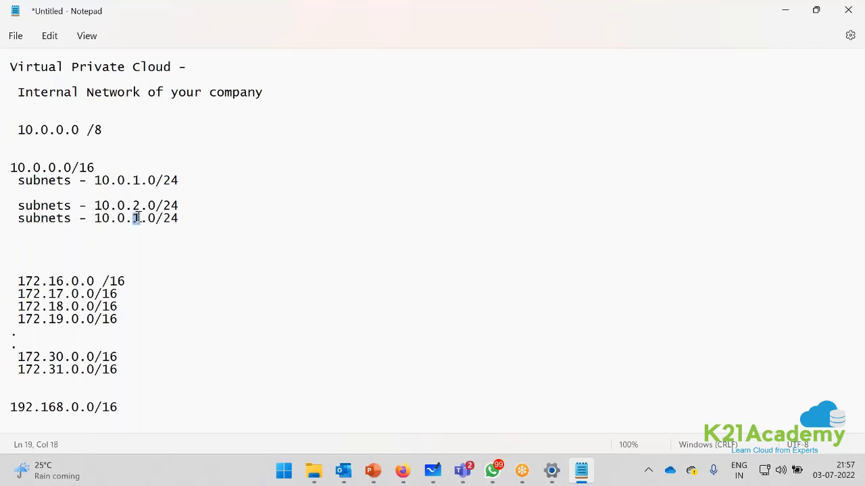
{"action": "type", "text": "3"}
{"action": "left_click", "coordinate": [14, 231]}
{"action": "key", "text": "ctrl+v"}
{"action": "left_click_drag", "start_coordinate": [139, 231], "coordinate": [133, 231]}
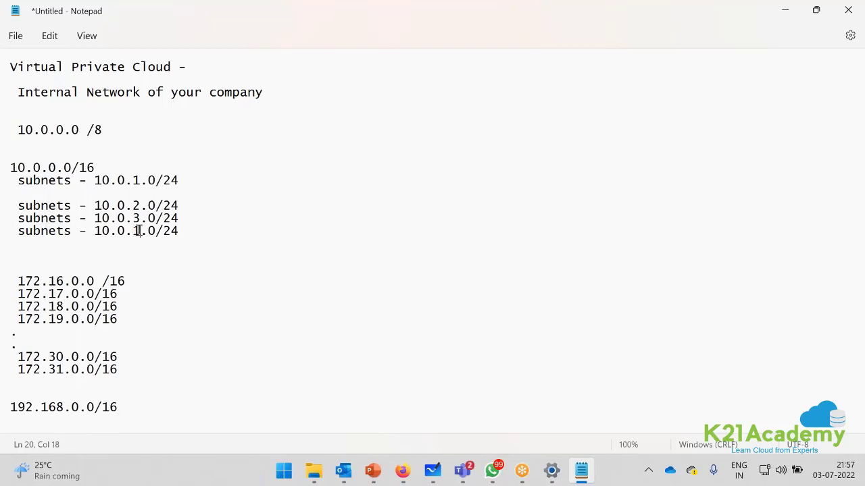
{"action": "type", "text": "4"}
- Below the 10.0.4.0/24 line, add two lines with a single dot each, followed by "subnets - 10.0.254.0/24"
{"action": "left_click", "coordinate": [203, 230]}
{"action": "key", "text": "Return"}
{"action": "type", "text": "."}
{"action": "key", "text": "Return"}
{"action": "type", "text": "."}
{"action": "key", "text": "Return"}
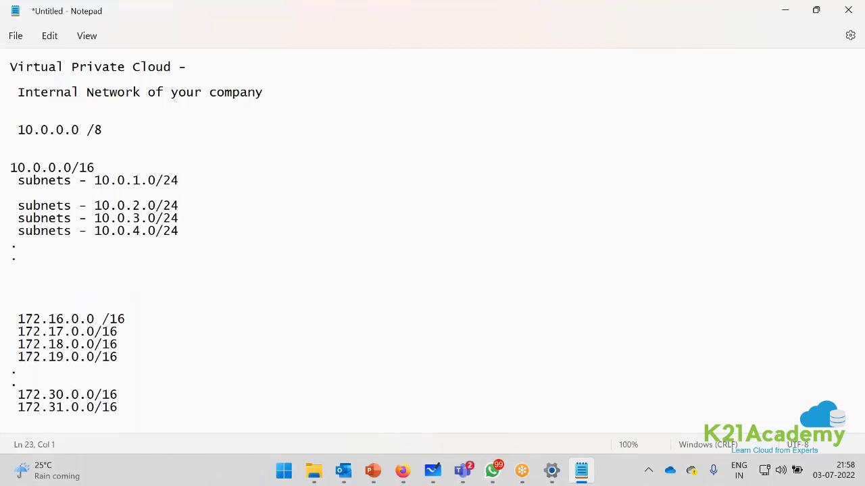
{"action": "key", "text": "ctrl+v"}
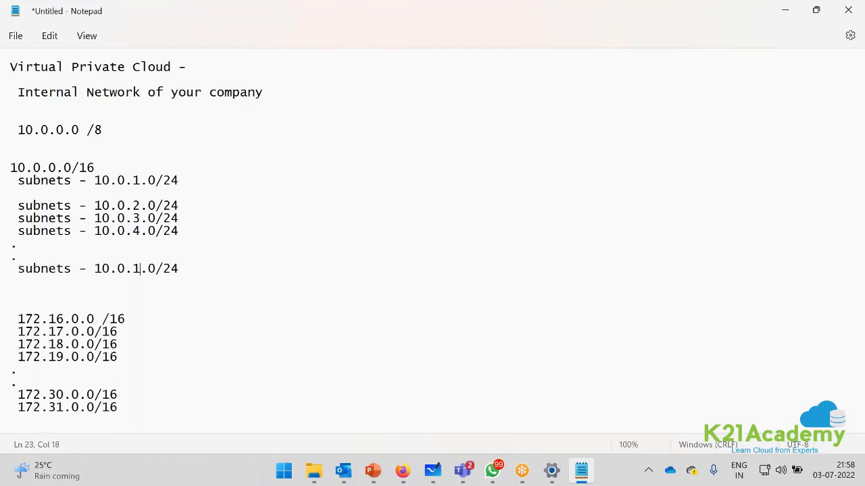
{"action": "key", "text": "Delete"}
{"action": "type", "text": "254"}
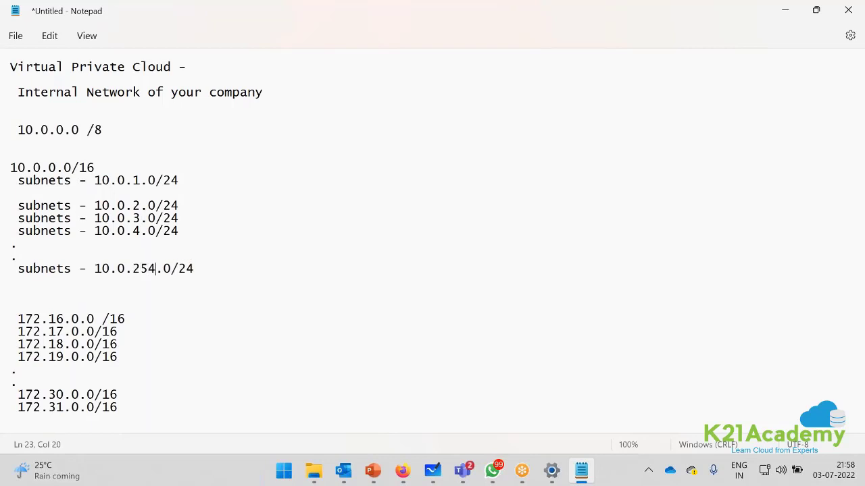
- Add another subnets line for 10.0.255.0/24 directly below the 10.0.254.0/24 line
{"action": "key", "text": "ctrl+v"}
{"action": "key", "text": "Left"}
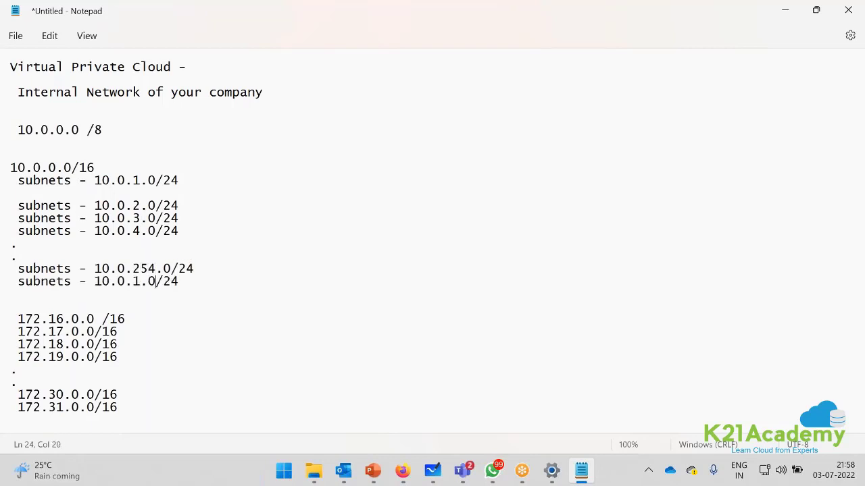
{"action": "key", "text": "BackSpace"}
{"action": "type", "text": "255"}
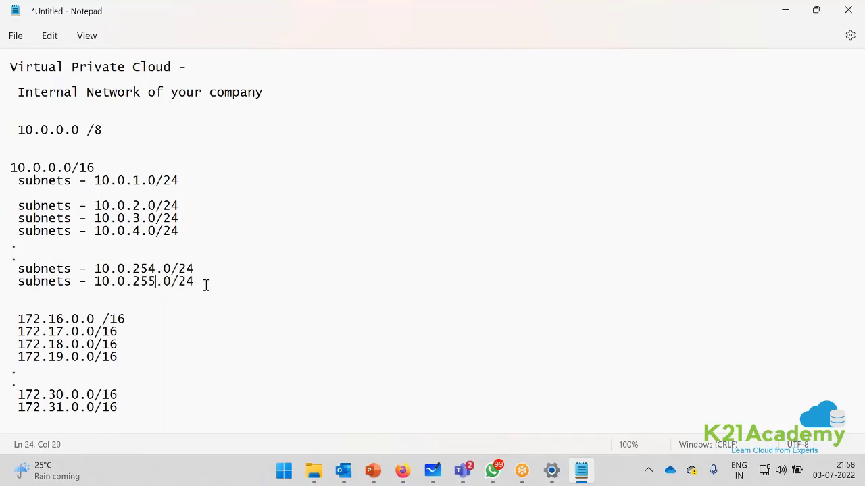
- Prefix the 10.0.0.0/16 line with the label VPC and a space
{"action": "left_click_drag", "start_coordinate": [205, 286], "coordinate": [7, 167]}
{"action": "left_click", "coordinate": [94, 205]}
{"action": "left_click_drag", "start_coordinate": [94, 168], "coordinate": [10, 167]}
{"action": "left_click", "coordinate": [14, 168]}
{"action": "type", "text": "VPC"}
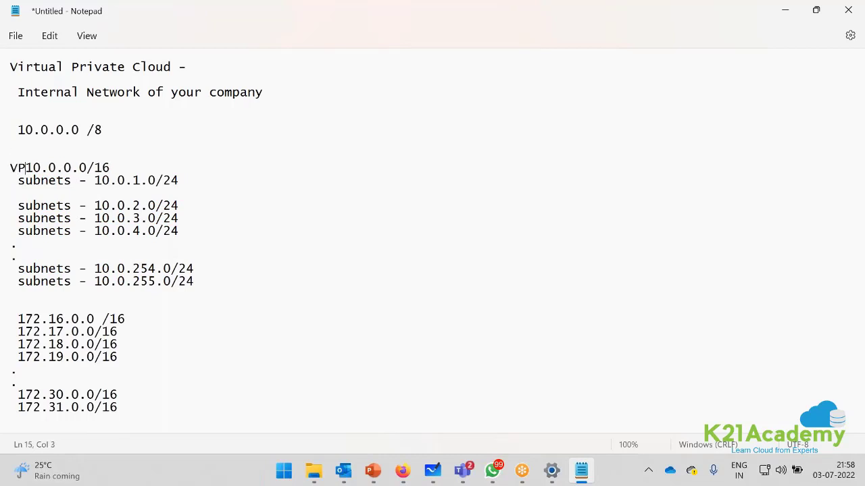
- Highlight all subnets lines from 10.0.1.0/24 to 10.0.255.0/24 under the VPC line
{"action": "key", "text": "Down"}
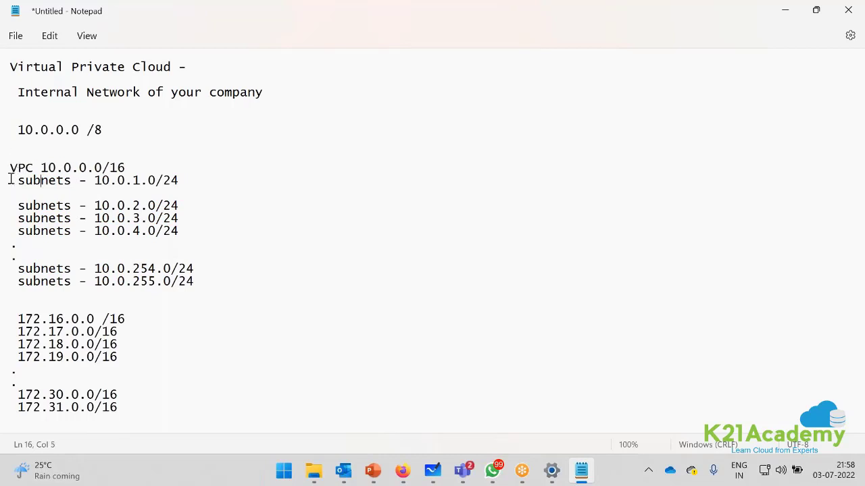
{"action": "key", "text": "Home"}
{"action": "key", "text": "shift+Down"}
{"action": "key", "text": "shift+Down"}
{"action": "key", "text": "shift+Down"}
{"action": "key", "text": "shift+Down"}
{"action": "key", "text": "shift+Down"}
{"action": "key", "text": "shift+Down"}
{"action": "key", "text": "shift+Down"}
{"action": "key", "text": "shift+Down"}
{"action": "key", "text": "shift+Down"}
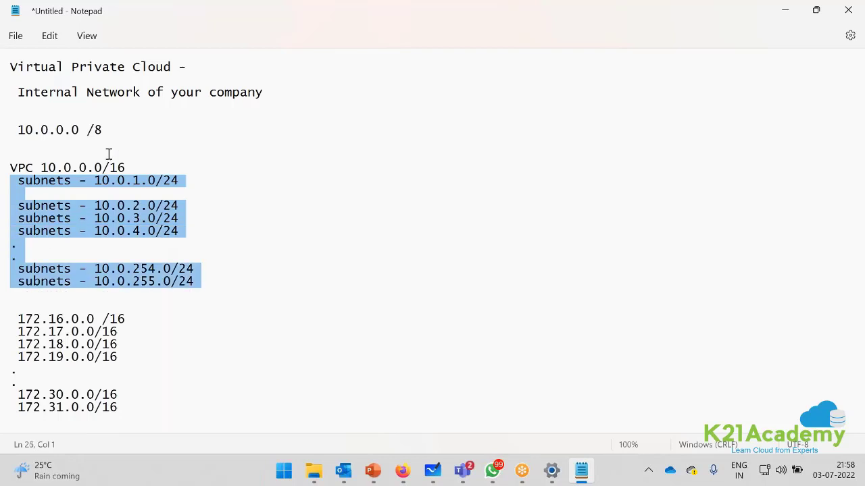
- Add the line "CIDR - Classless Inter Domain Routing" directly above the VPC 10.0.0.0/16 line
{"action": "left_click", "coordinate": [65, 154]}
{"action": "type", "text": "CIDR"}
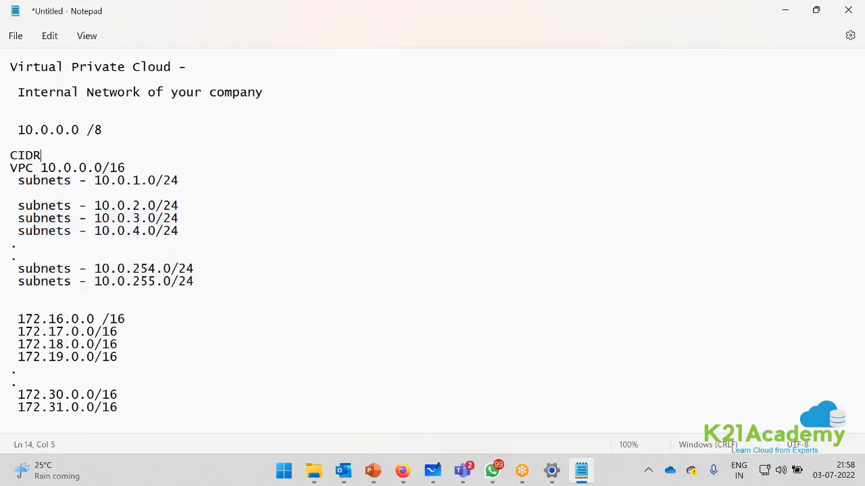
{"action": "type", "text": " - Class LEss IO"}
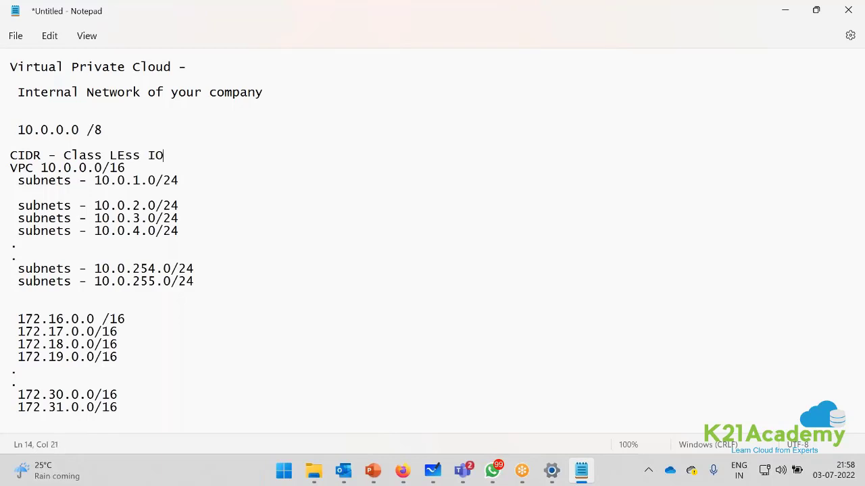
{"action": "key", "text": "BackSpace"}
{"action": "key", "text": "BackSpace"}
{"action": "key", "text": "BackSpace"}
{"action": "key", "text": "BackSpace"}
{"action": "key", "text": "BackSpace"}
{"action": "key", "text": "BackSpace"}
{"action": "key", "text": "BackSpace"}
{"action": "key", "text": "BackSpace"}
{"action": "type", "text": "less Inter Domain Routing"}
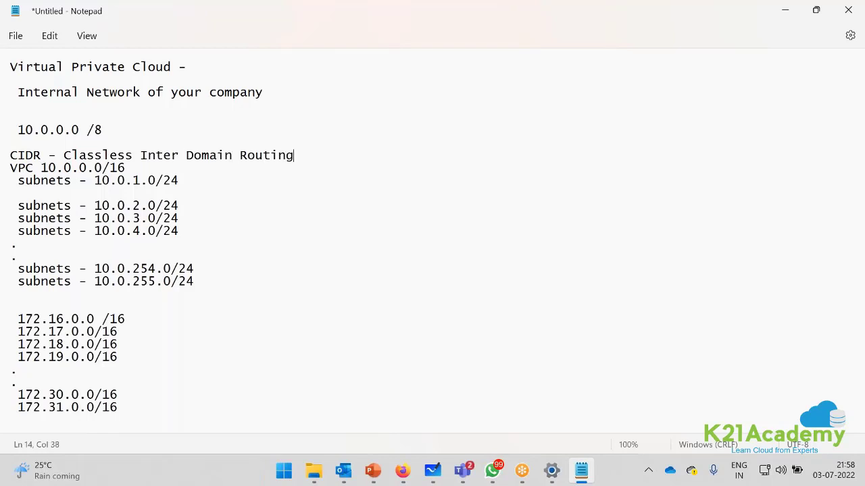
- Duplicate the VPC 10.0.0.0/16 line with all its subnets lines, placing the copy three blank lines below the original block
{"action": "left_click", "coordinate": [107, 296]}
{"action": "left_click_drag", "start_coordinate": [10, 167], "coordinate": [155, 303]}
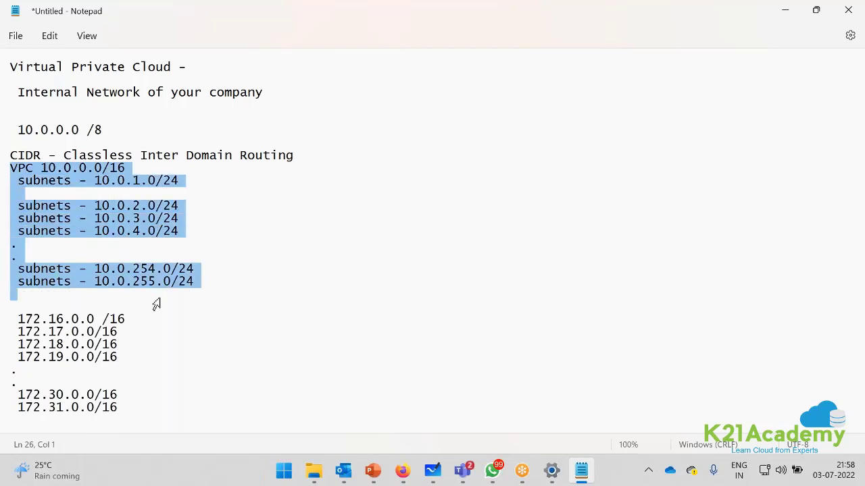
{"action": "left_click", "coordinate": [154, 303]}
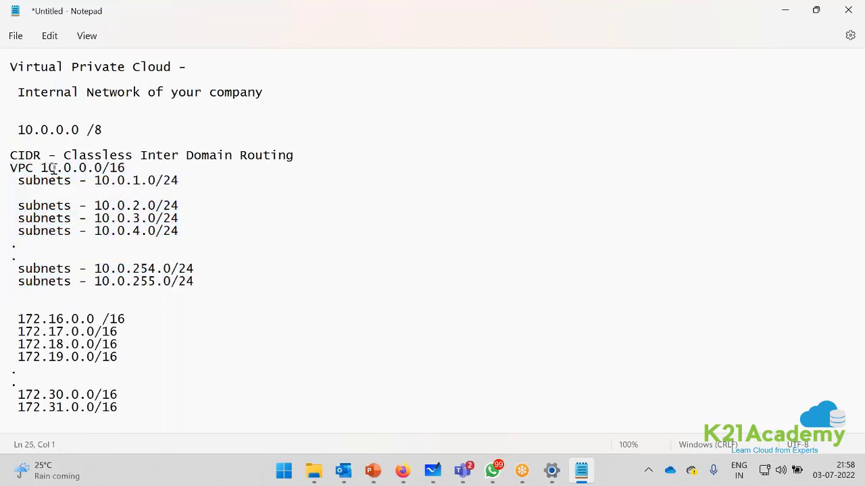
{"action": "left_click_drag", "start_coordinate": [10, 168], "coordinate": [195, 287]}
{"action": "key", "text": "ctrl+c"}
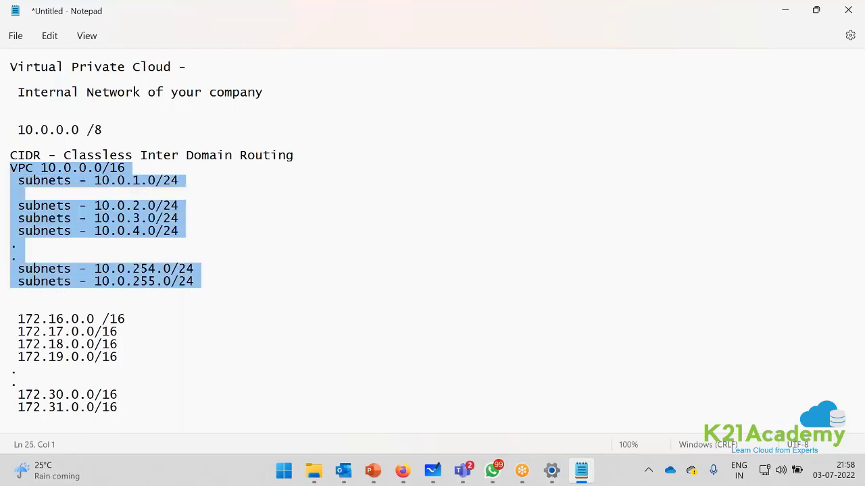
{"action": "left_click", "coordinate": [23, 297]}
{"action": "key", "text": "Return"}
{"action": "key", "text": "Return"}
{"action": "key", "text": "Return"}
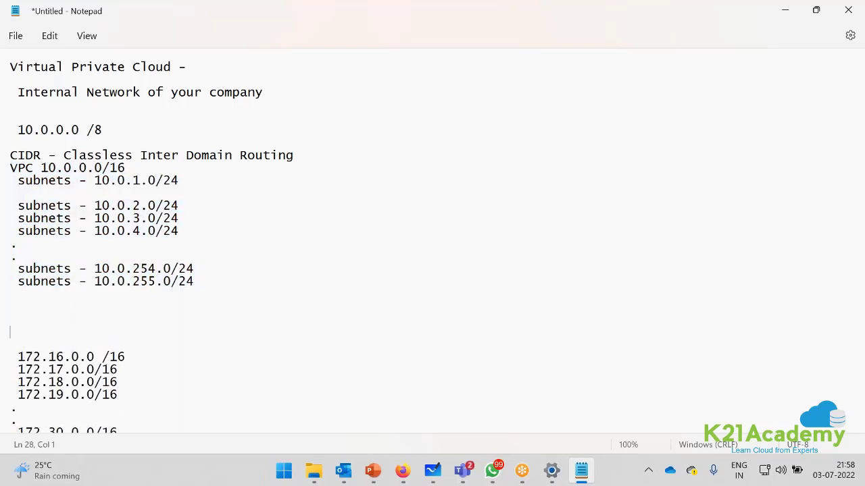
{"action": "key", "text": "ctrl+v"}
- Change the address of the copied VPC line to 10.1.0.0/16
{"action": "left_click_drag", "start_coordinate": [63, 295], "coordinate": [71, 296]}
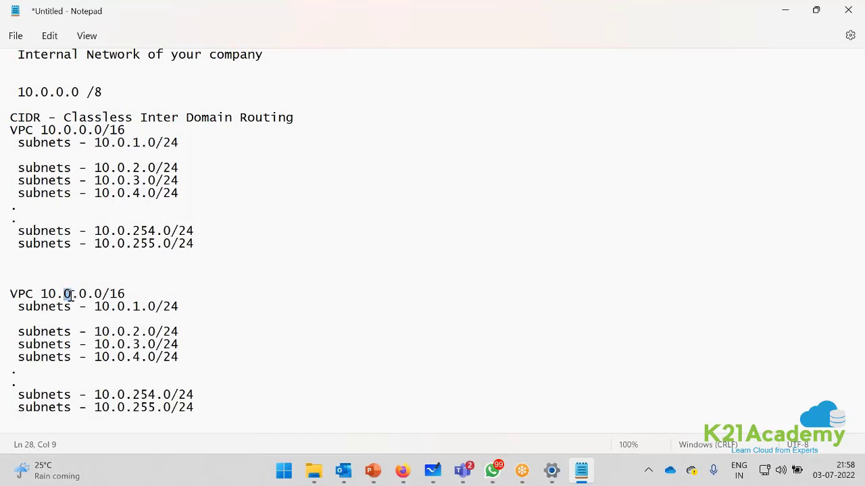
{"action": "type", "text": "1"}
{"action": "left_click_drag", "start_coordinate": [137, 292], "coordinate": [44, 294]}
{"action": "left_click", "coordinate": [48, 301]}
- Change the second octet to 1 in every copied subnets line, from 10.1.1.0/24 through 10.1.255.0/24
{"action": "scroll", "coordinate": [68, 315], "scroll_direction": "down", "scroll_amount": 1}
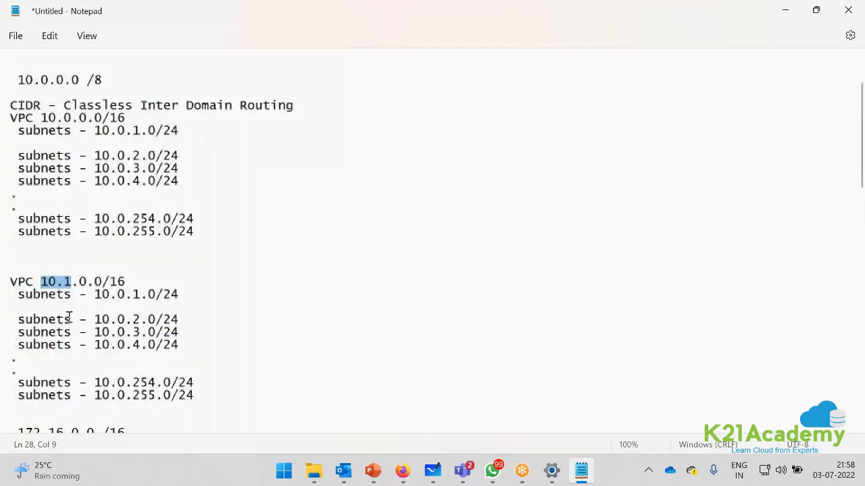
{"action": "left_click_drag", "start_coordinate": [117, 269], "coordinate": [123, 307]}
{"action": "type", "text": "1"}
{"action": "type", "text": "1"}
{"action": "type", "text": "1"}
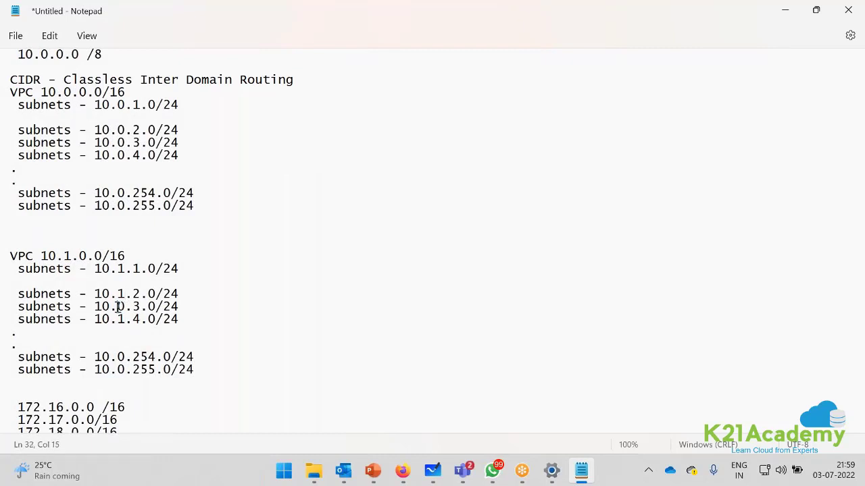
{"action": "type", "text": "1"}
{"action": "left_click_drag", "start_coordinate": [117, 357], "coordinate": [124, 370]}
{"action": "type", "text": "1.1"}
{"action": "left_click", "coordinate": [124, 394]}
- Highlight the VPC 10.1.0.0/16 and 172.16.0.0 /16 lines and check the IPv4 CIDR field in the browser's VPC form before returning to Notepad
{"action": "left_click_drag", "start_coordinate": [133, 256], "coordinate": [9, 256]}
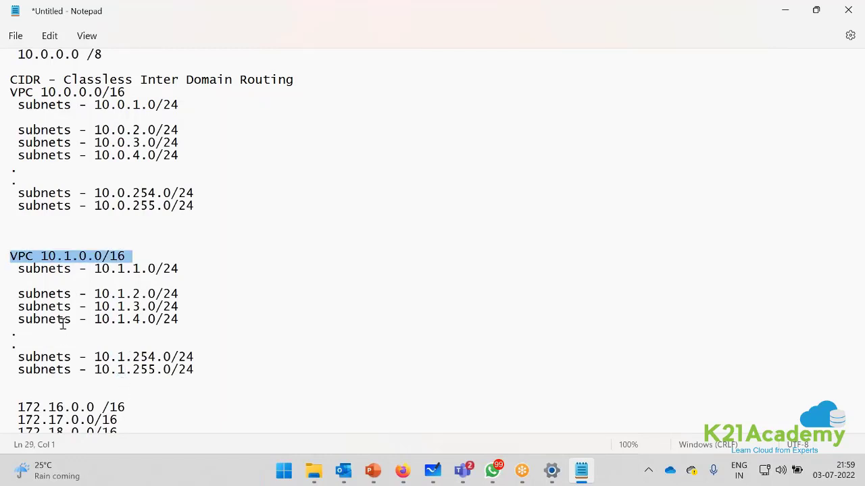
{"action": "scroll", "coordinate": [242, 375], "scroll_direction": "down", "scroll_amount": 4}
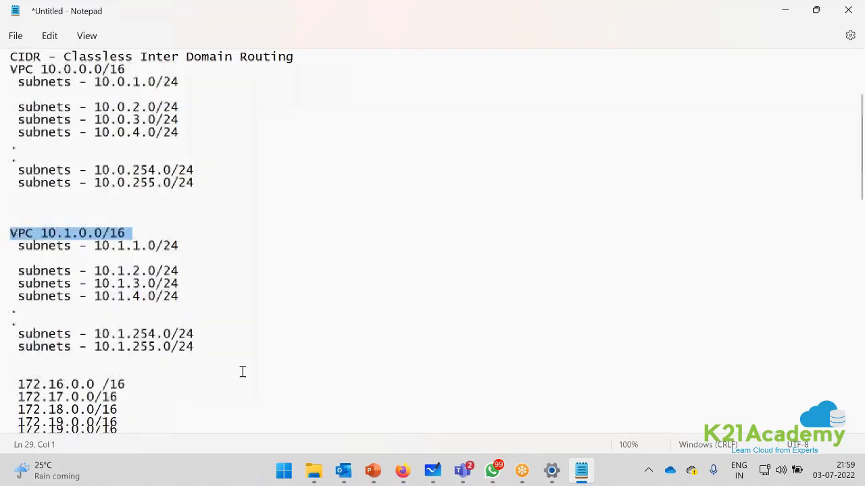
{"action": "triple_click", "coordinate": [135, 257]}
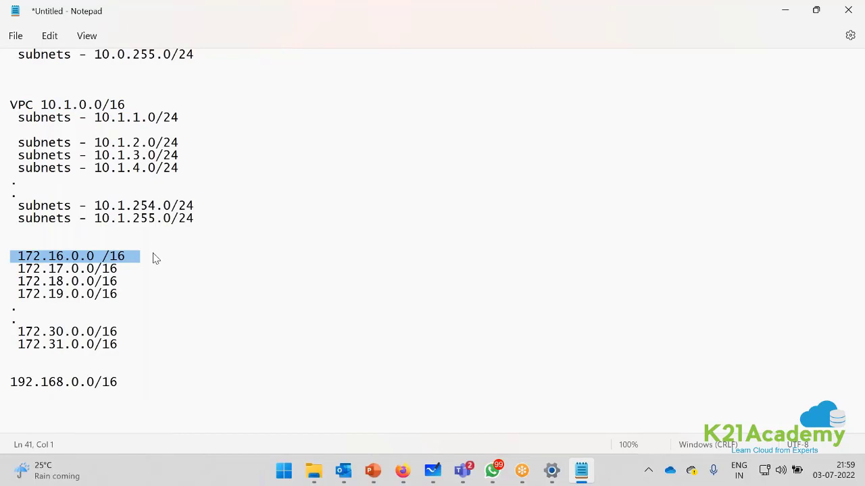
{"action": "key", "text": "alt+Tab"}
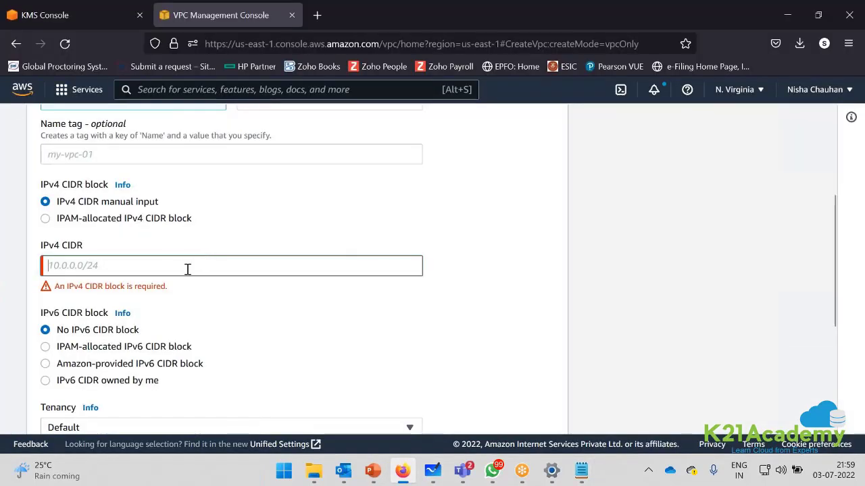
{"action": "left_click", "coordinate": [581, 477]}
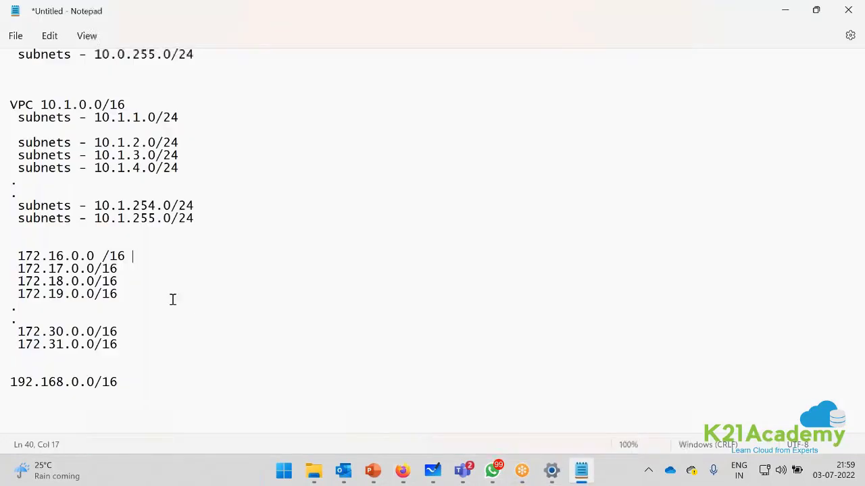
- Add a separator row of 46 equals signs below the final 172.31.2.255 line, with several blank lines after it
{"action": "scroll", "coordinate": [182, 319], "scroll_direction": "down", "scroll_amount": 15}
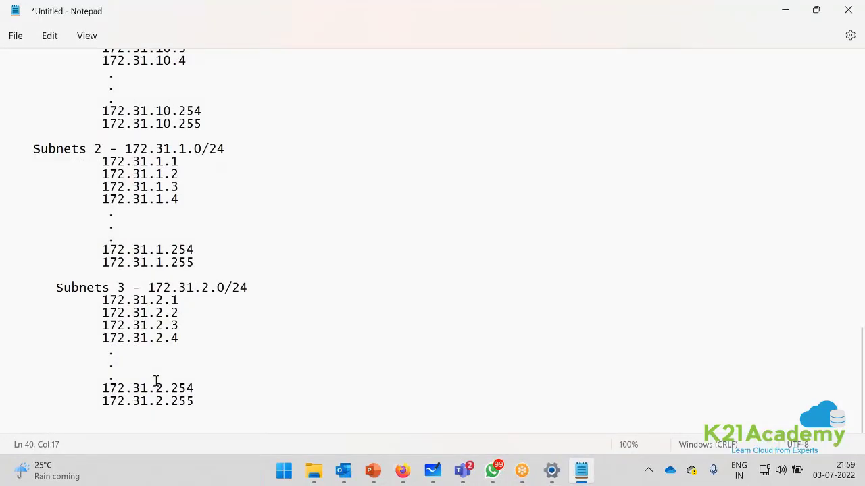
{"action": "left_click", "coordinate": [213, 399]}
{"action": "key", "text": "Return"}
{"action": "key", "text": "Return"}
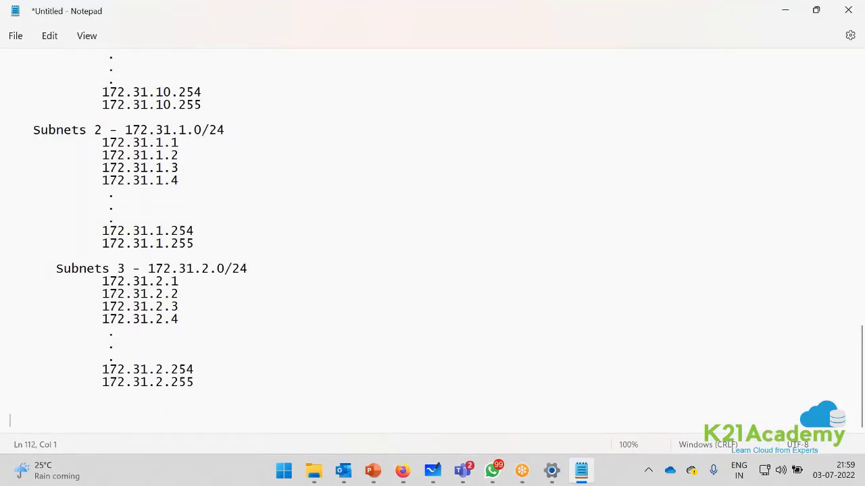
{"action": "type", "text": "=============================================="}
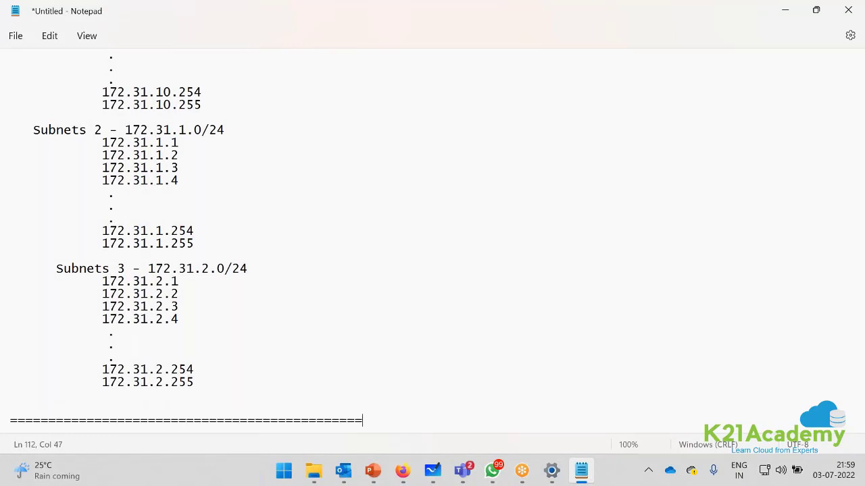
{"action": "key", "text": "Return"}
{"action": "key", "text": "Return"}
{"action": "key", "text": "Return"}
{"action": "key", "text": "Return"}
{"action": "key", "text": "Return"}
{"action": "key", "text": "Return"}
{"action": "key", "text": "Return"}
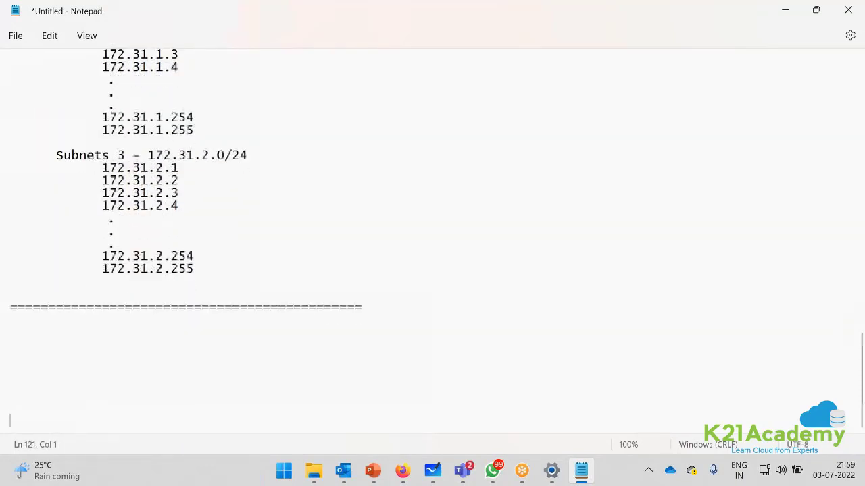
- Write "/8 is large organization - 50,000" one blank line below the separator row
{"action": "left_click", "coordinate": [163, 326]}
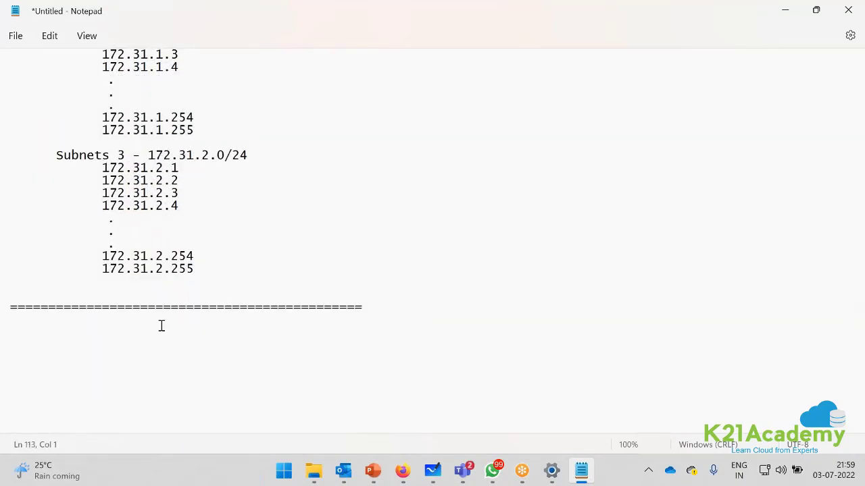
{"action": "key", "text": "Return"}
{"action": "type", "text": "/8 is large organi"}
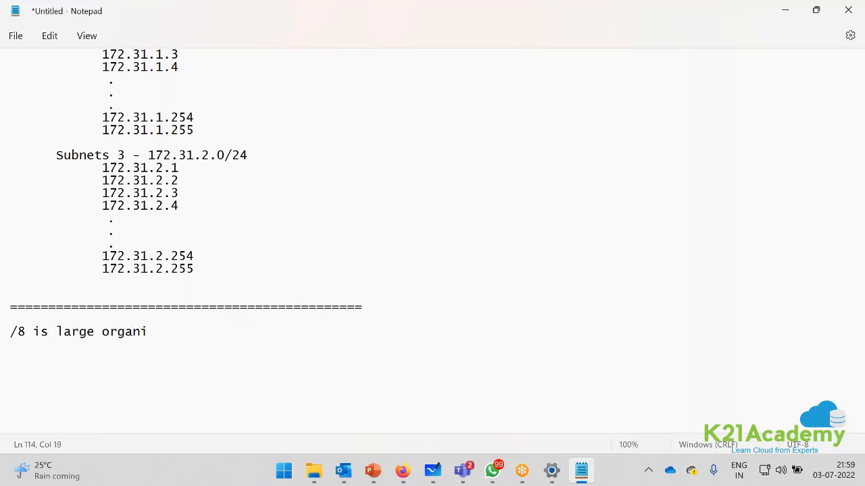
{"action": "type", "text": "zation -  5000"}
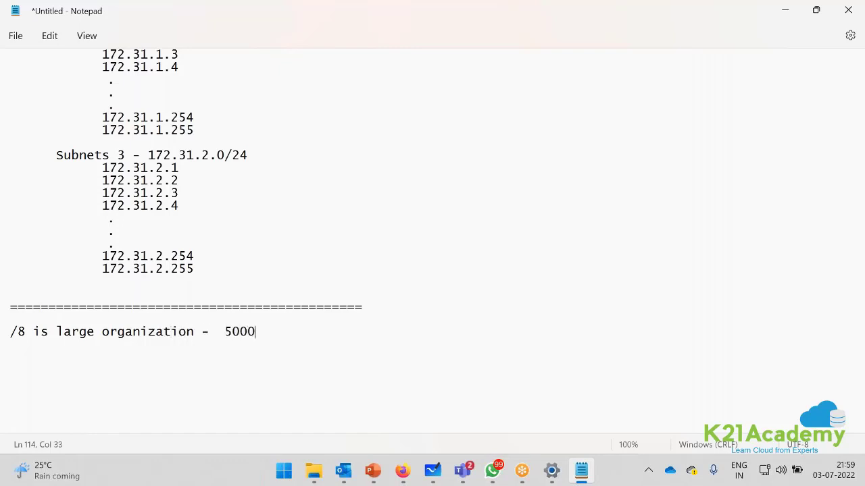
{"action": "type", "text": "0"}
{"action": "key", "text": "Left"}
{"action": "key", "text": "Left"}
{"action": "key", "text": "Left"}
{"action": "type", "text": ","}
- Add the line "100-150 - /24" directly below the large organization line
{"action": "key", "text": "End"}
{"action": "key", "text": "Return"}
{"action": "type", "text": "150"}
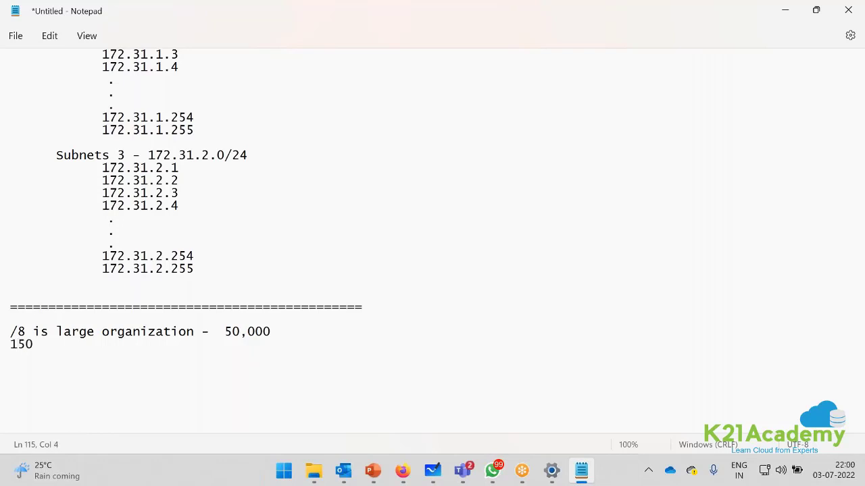
{"action": "key", "text": "BackSpace"}
{"action": "key", "text": "BackSpace"}
{"action": "key", "text": "BackSpace"}
{"action": "type", "text": "100-150 - /24"}
- Insert three blank lines between the large organization line and the "100-150 - /24" line
{"action": "left_click", "coordinate": [316, 335]}
{"action": "key", "text": "Return"}
{"action": "key", "text": "Return"}
{"action": "key", "text": "Down"}
{"action": "key", "text": "Down"}
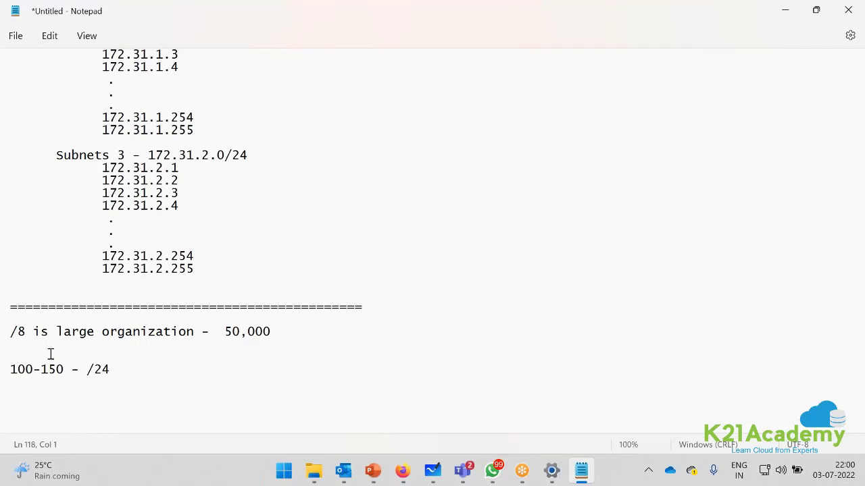
{"action": "left_click", "coordinate": [39, 353]}
{"action": "key", "text": "Return"}
{"action": "key", "text": "Down"}
{"action": "key", "text": "Down"}
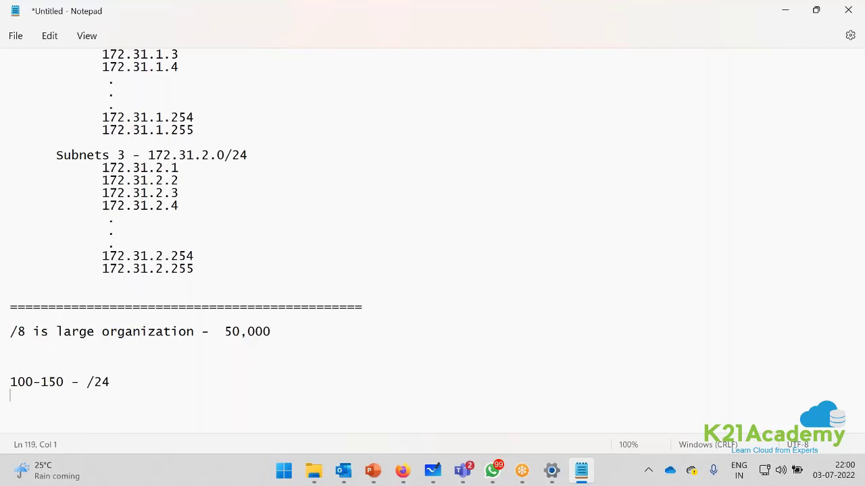
- Write "256 hosts - 5 are Reserved by AWS" directly below the "100-150 - /24" line
{"action": "type", "text": "256 hosts"}
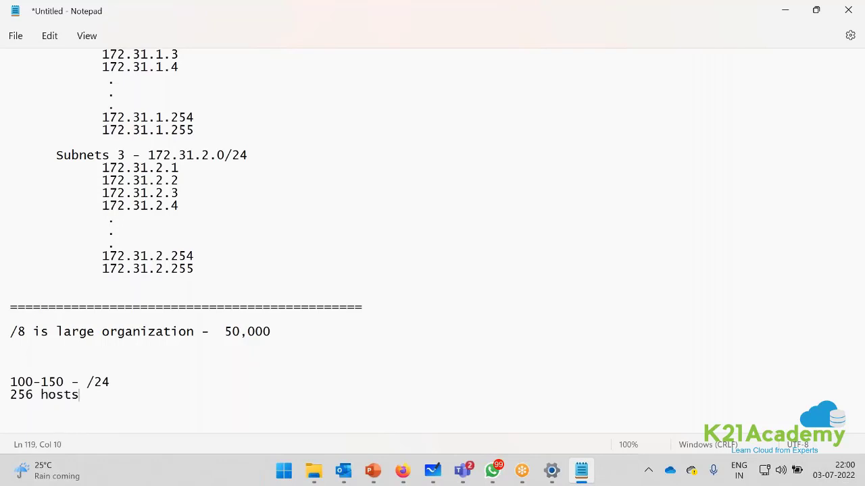
{"action": "type", "text": " - 5 are Reserved"}
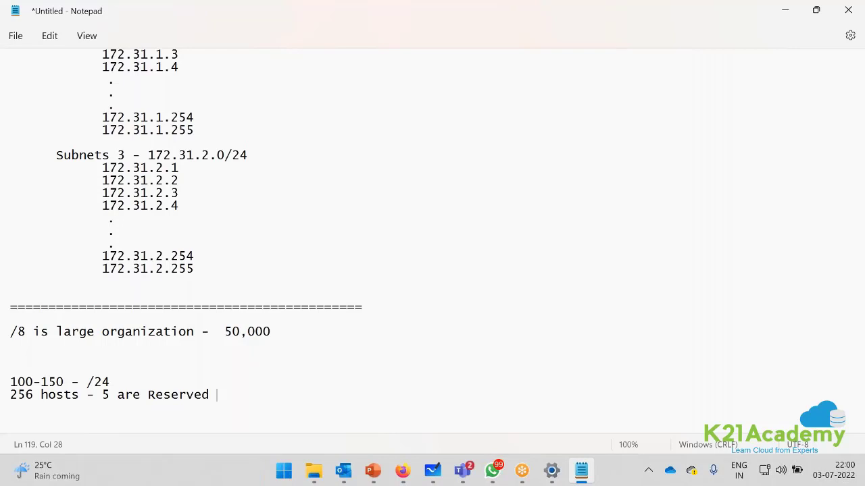
{"action": "type", "text": " by AWS"}
- Add the line " 251 - IPs to be used by you" below the 256 hosts line, followed by several blank lines
{"action": "key", "text": "Return"}
{"action": "type", "text": "251 -"}
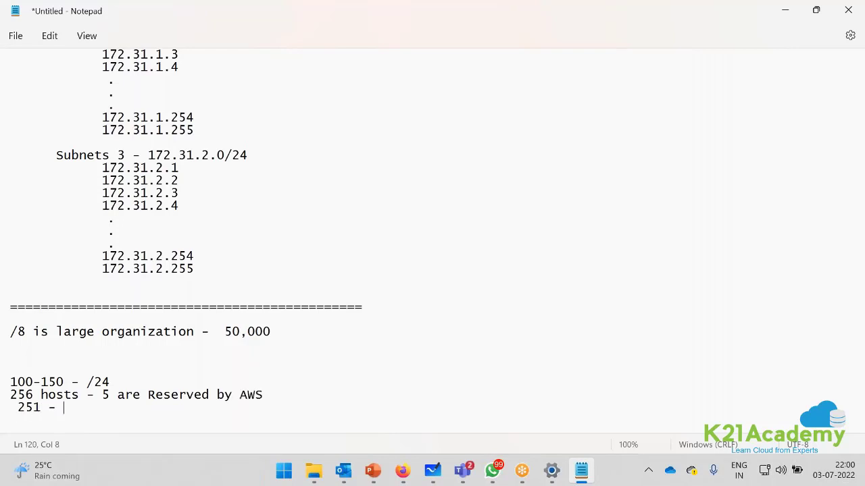
{"action": "type", "text": " IP s tobe"}
{"action": "key", "text": "BackSpace"}
{"action": "key", "text": "BackSpace"}
{"action": "key", "text": "BackSpace"}
{"action": "type", "text": "be used by you"}
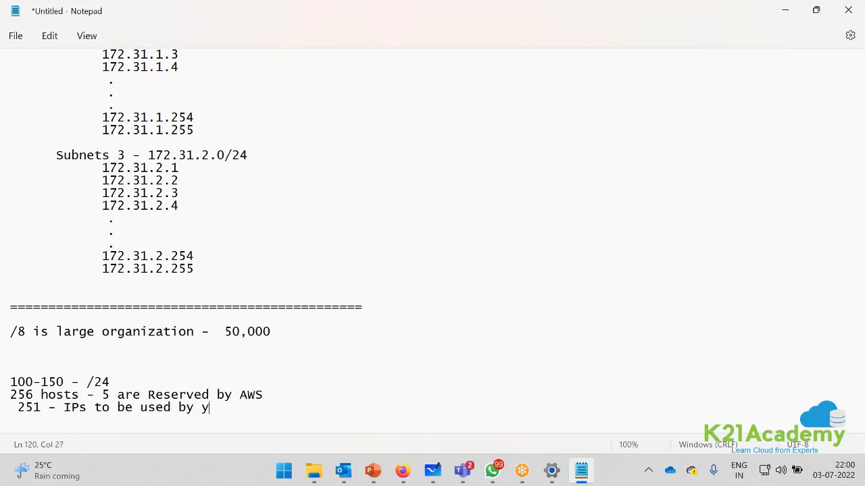
{"action": "key", "text": "Return"}
{"action": "key", "text": "Return"}
{"action": "key", "text": "Return"}
{"action": "key", "text": "Return"}
{"action": "key", "text": "Return"}
{"action": "key", "text": "Return"}
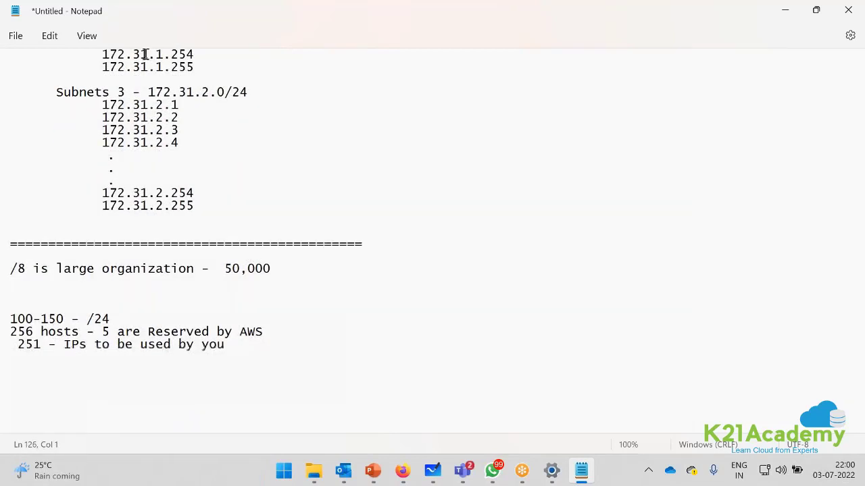
- Change the "100-150 - /24" line to "if /24" and add the heading "if /16" one blank line below the 251 line
{"action": "left_click_drag", "start_coordinate": [88, 319], "coordinate": [7, 320]}
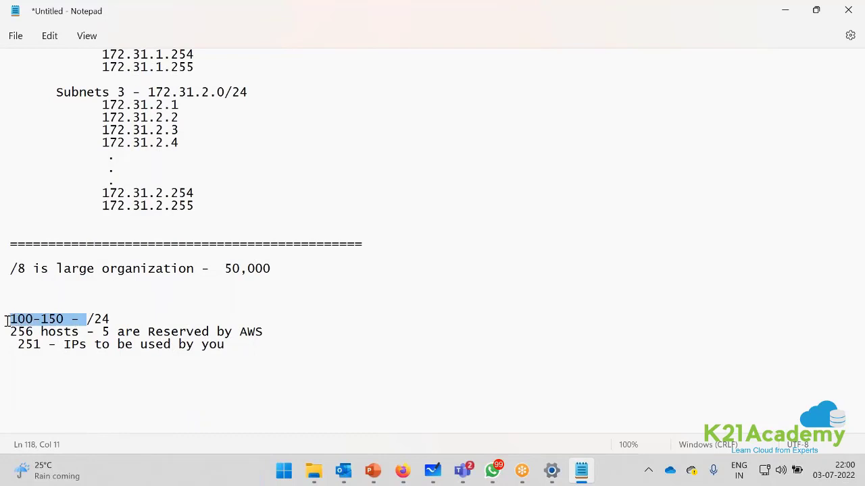
{"action": "type", "text": "if"}
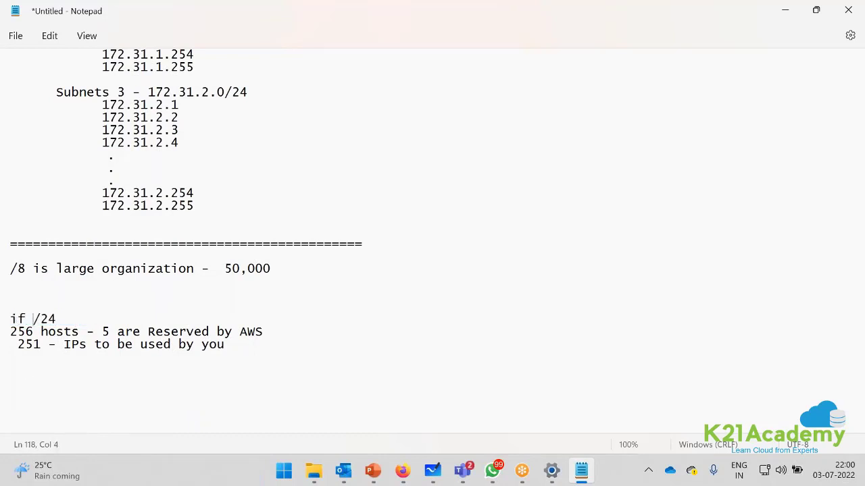
{"action": "key", "text": "Down"}
{"action": "key", "text": "Down"}
{"action": "key", "text": "Down"}
{"action": "key", "text": "Down"}
{"action": "type", "text": "if "}
{"action": "type", "text": "/16 "}
- Write " 65536 host - 5 are Reserved by AWS" under "if /16", copying the reservation wording from the /24 section
{"action": "type", "text": " 6"}
{"action": "type", "text": "55"}
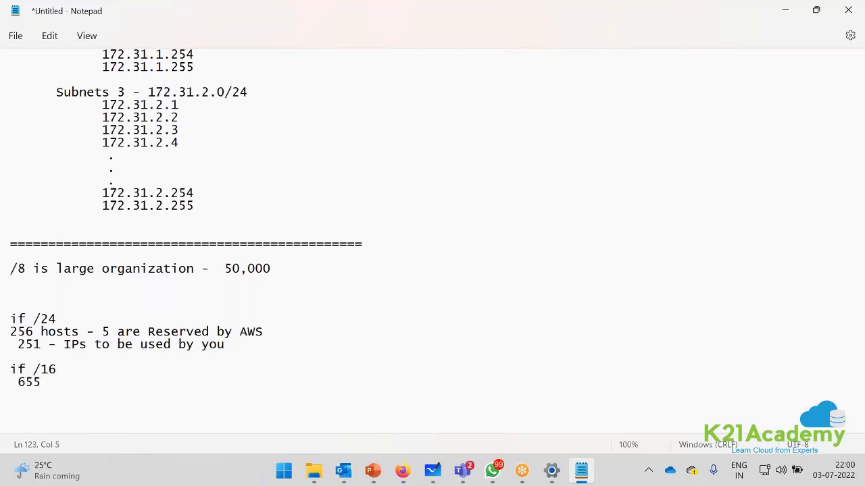
{"action": "type", "text": "36 host -"}
{"action": "left_click_drag", "start_coordinate": [102, 332], "coordinate": [263, 332]}
{"action": "key", "text": "ctrl+c"}
{"action": "left_click", "coordinate": [187, 373]}
{"action": "left_click", "coordinate": [164, 382]}
{"action": "key", "text": "ctrl+v"}
{"action": "left_click", "coordinate": [107, 409]}
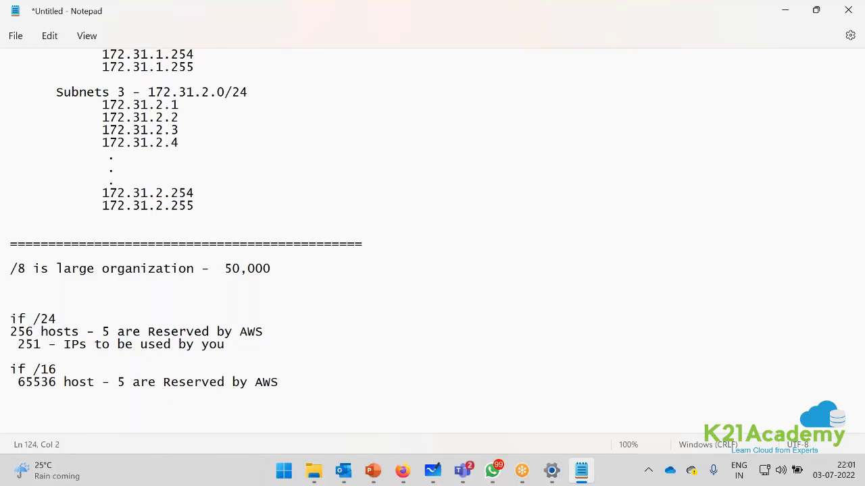
- Add " 65531 - IPs to be used by you" below the 65536 host line, copying the wording from the 251 line
{"action": "type", "text": "65531"}
{"action": "left_click_drag", "start_coordinate": [48, 345], "coordinate": [228, 346]}
{"action": "key", "text": "ctrl+c"}
{"action": "left_click", "coordinate": [124, 401]}
{"action": "key", "text": "ctrl+v"}
{"action": "key", "text": "Return"}
{"action": "key", "text": "Return"}
{"action": "scroll", "coordinate": [119, 407], "scroll_direction": "down", "scroll_amount": 2}
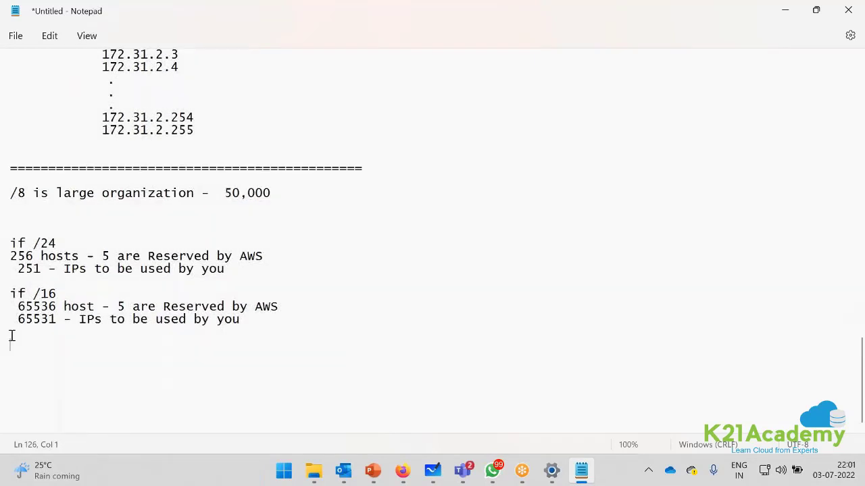
- Append " / Per subnet" to the end of the 65531 line
{"action": "key", "text": "shift+Up"}
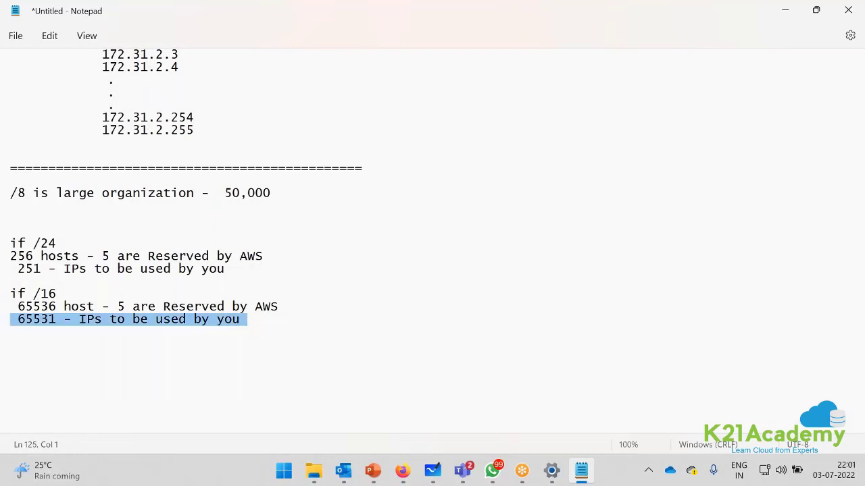
{"action": "left_click", "coordinate": [24, 349]}
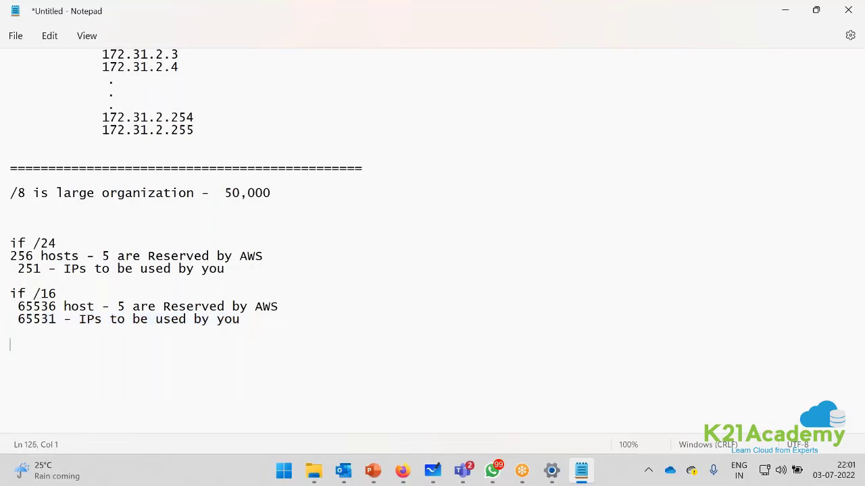
{"action": "left_click", "coordinate": [21, 319]}
{"action": "left_click_drag", "start_coordinate": [20, 319], "coordinate": [261, 318]}
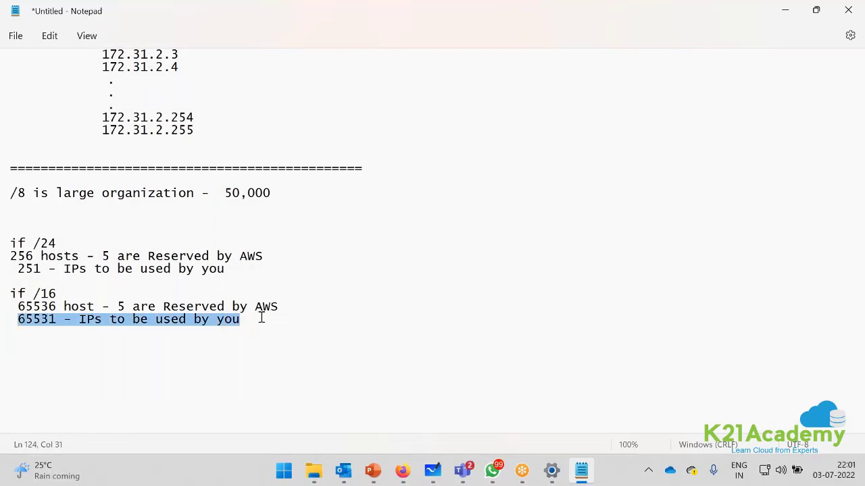
{"action": "left_click", "coordinate": [227, 342]}
{"action": "left_click", "coordinate": [255, 318]}
{"action": "type", "text": "/ "}
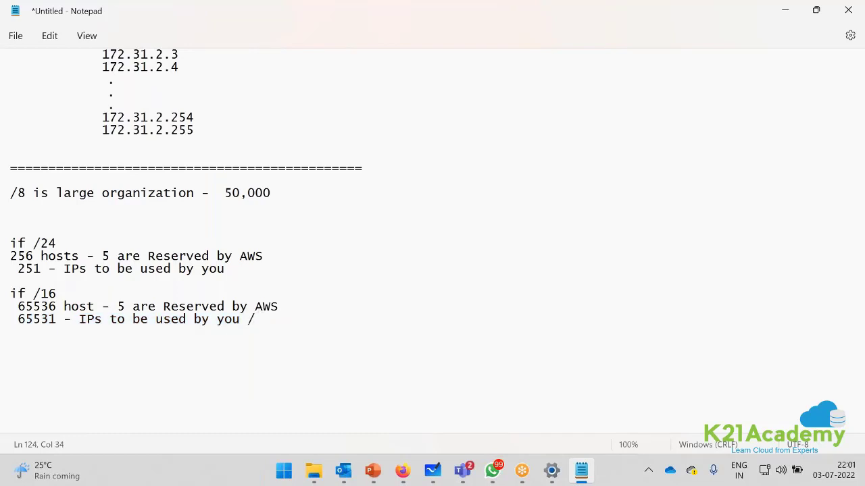
{"action": "type", "text": "Per subnet"}
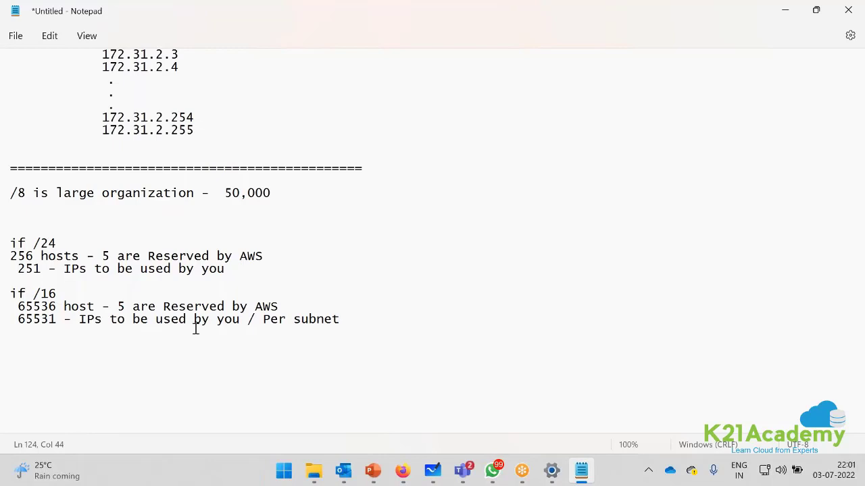
- Add the heading "if /8" one blank line below the 65531 line
{"action": "left_click", "coordinate": [54, 368]}
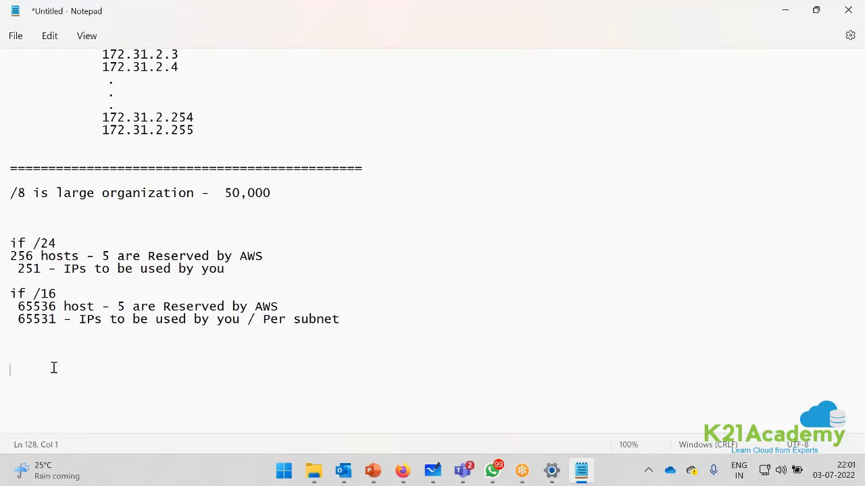
{"action": "left_click", "coordinate": [25, 343]}
{"action": "type", "text": "if /8"}
- Open Calculator and compute 2 to the power of 24
{"action": "type", "text": "cal"}
{"action": "key", "text": "Return"}
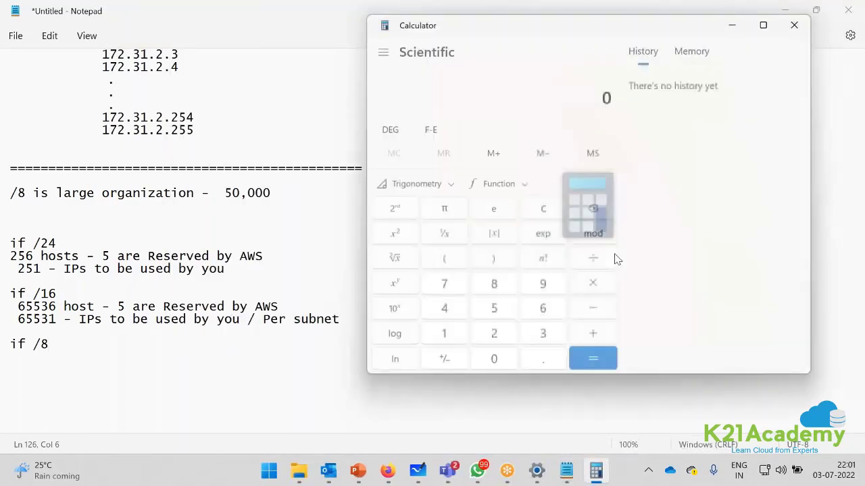
{"action": "left_click", "coordinate": [499, 340]}
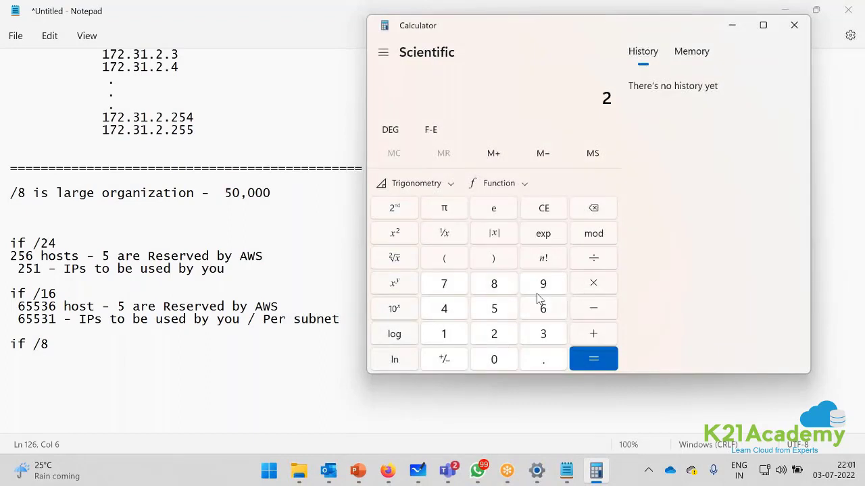
{"action": "left_click", "coordinate": [399, 291]}
{"action": "left_click", "coordinate": [452, 314]}
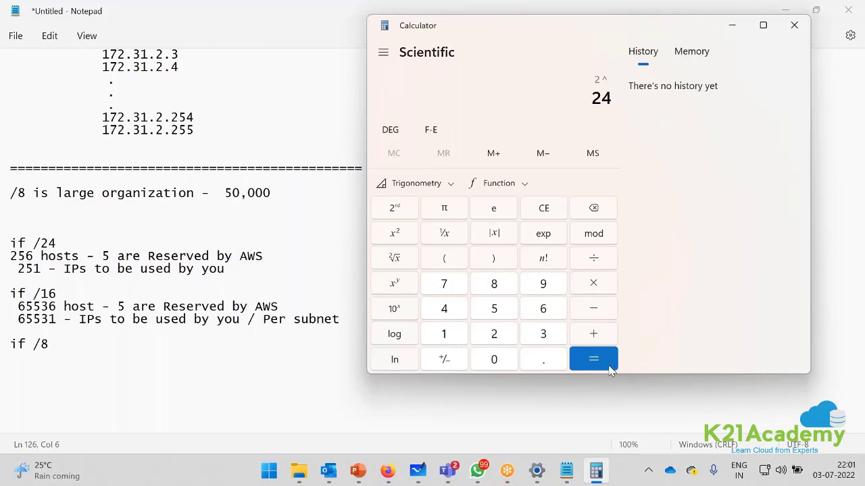
{"action": "left_click", "coordinate": [606, 371]}
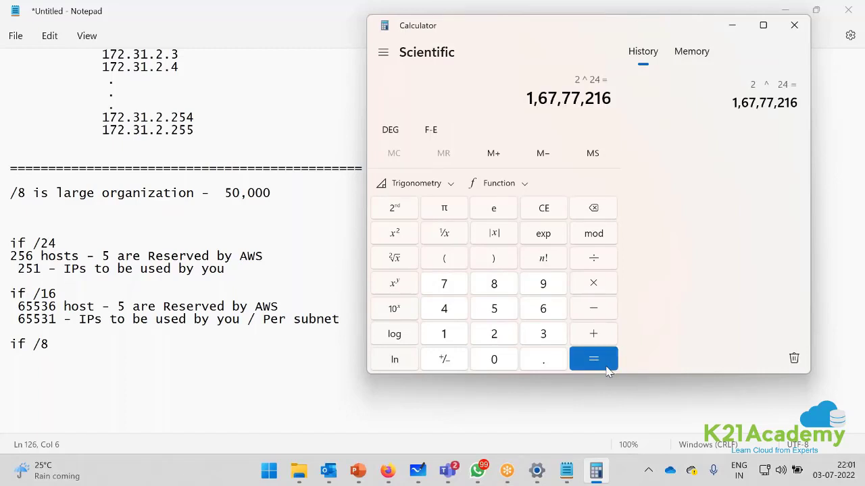
- Copy the calculated result 1,67,77,216 onto a new line under "if /8" in the Notepad notes
{"action": "left_click_drag", "start_coordinate": [529, 96], "coordinate": [612, 97]}
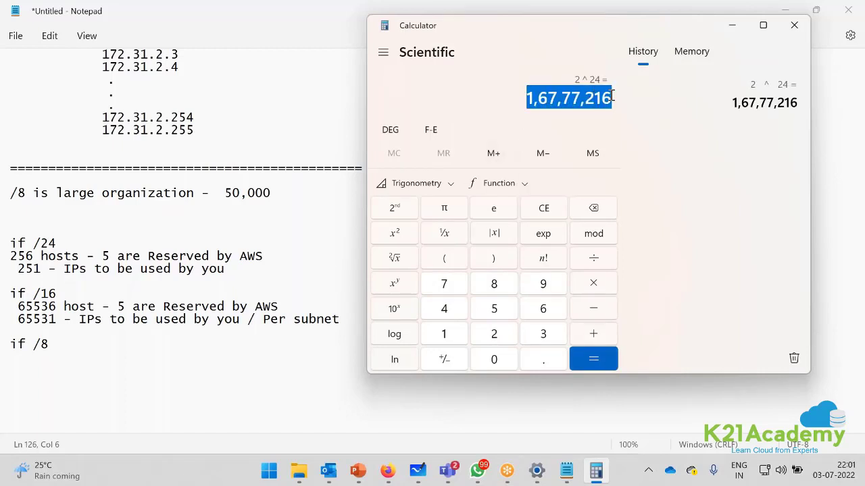
{"action": "left_click", "coordinate": [72, 346]}
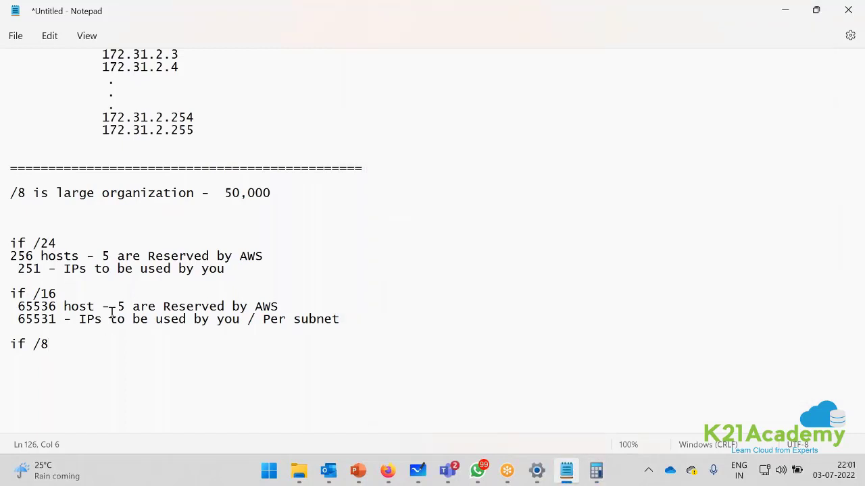
{"action": "key", "text": "Return"}
{"action": "key", "text": "ctrl+v"}
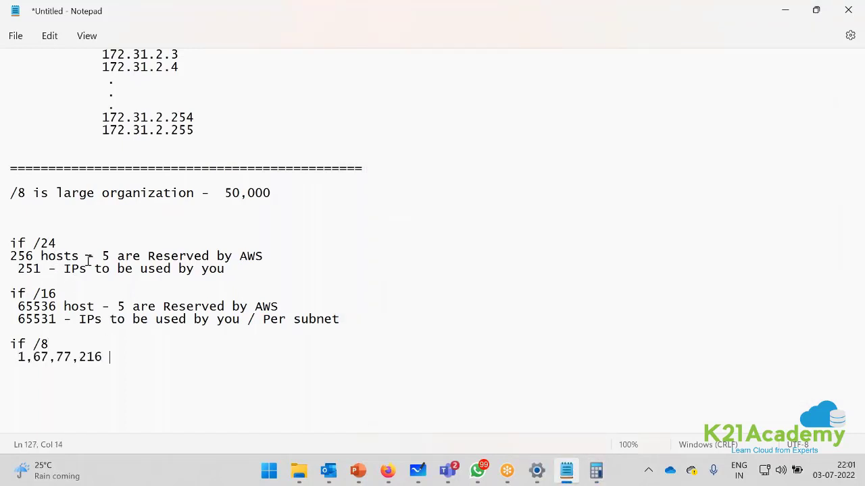
- Complete the /8 host line as "1,67,77,216- 5 are Reserved by AWS", reusing the /24 wording and removing the duplicate dash
{"action": "left_click_drag", "start_coordinate": [87, 257], "coordinate": [275, 256]}
{"action": "key", "text": "ctrl+c"}
{"action": "left_click", "coordinate": [146, 355]}
{"action": "type", "text": "-"}
{"action": "key", "text": "ctrl+v"}
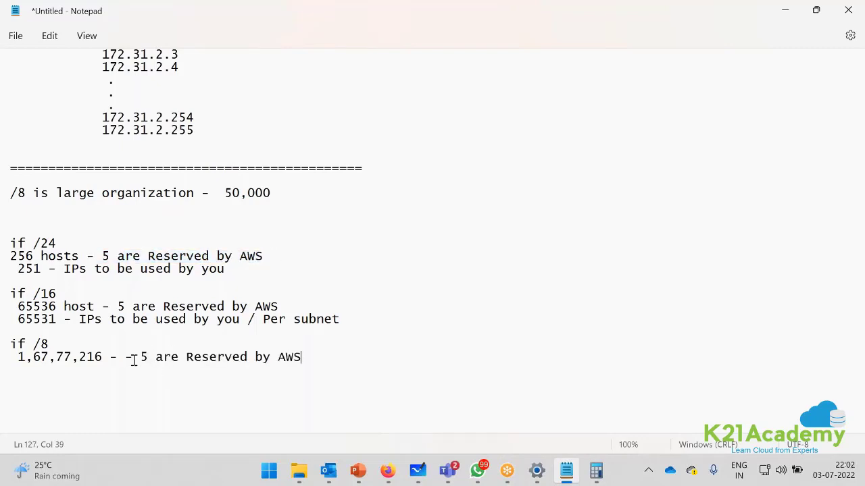
{"action": "left_click_drag", "start_coordinate": [126, 357], "coordinate": [102, 356]}
{"action": "key", "text": "BackSpace"}
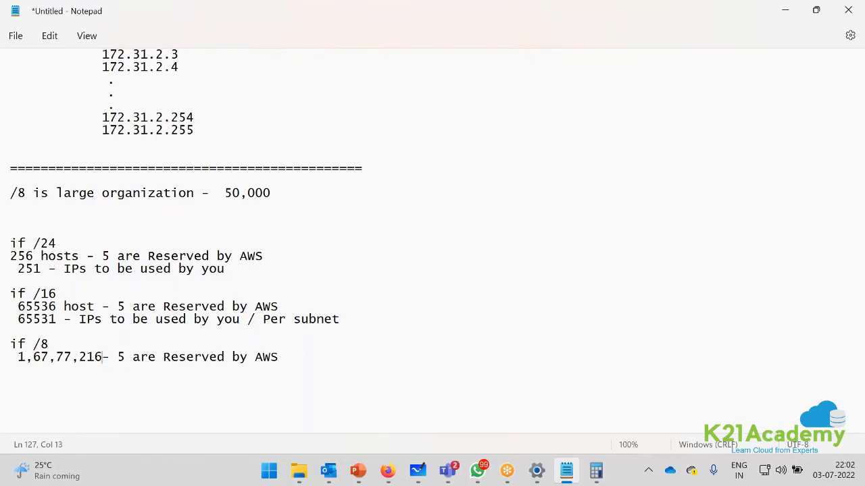
- Delete the 65531 line together with the whole "if /8" section below it
{"action": "left_click_drag", "start_coordinate": [304, 358], "coordinate": [10, 319]}
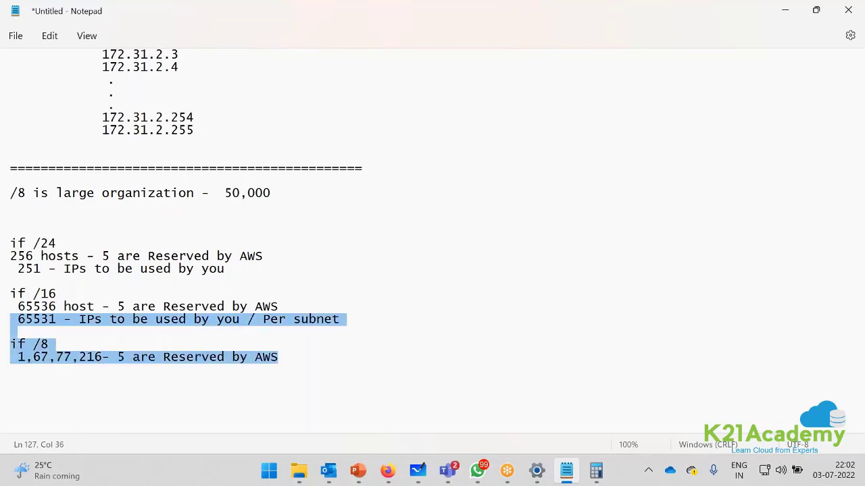
{"action": "key", "text": "BackSpace"}
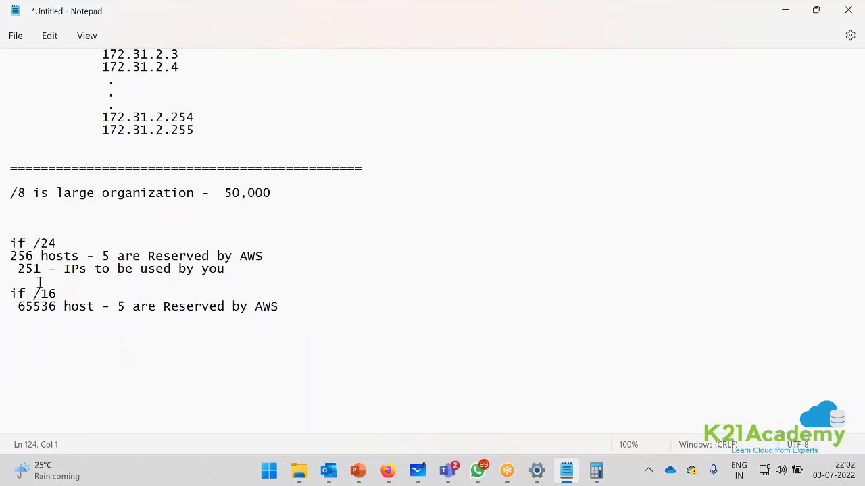
- Write "/16 - /28" one blank line below the 65536 host line and highlight its 16
{"action": "key", "text": "Return"}
{"action": "type", "text": "/16 - /28"}
{"action": "left_click", "coordinate": [19, 360]}
{"action": "double_click", "coordinate": [18, 331]}
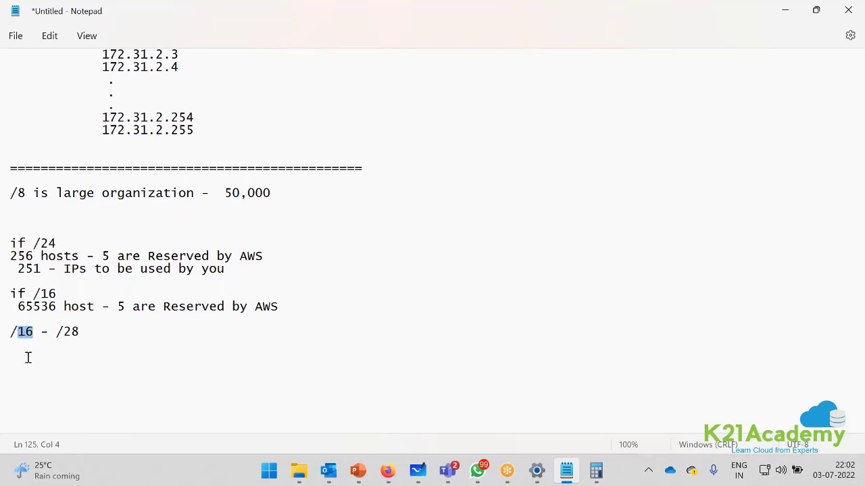
- Write "/8 - eight NEtwork Bits" two blank lines below the "/16 - /28" line
{"action": "left_click", "coordinate": [27, 357]}
{"action": "key", "text": "Return"}
{"action": "type", "text": "/8 - eight "}
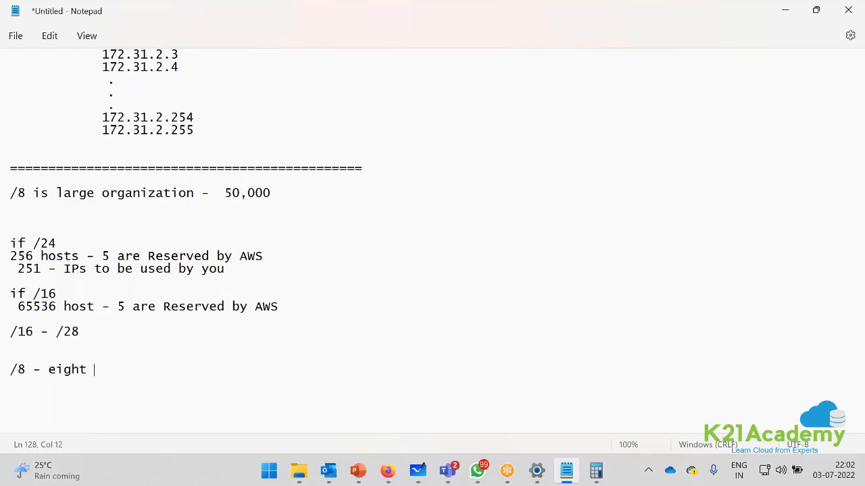
{"action": "type", "text": "NEtwork Bit"}
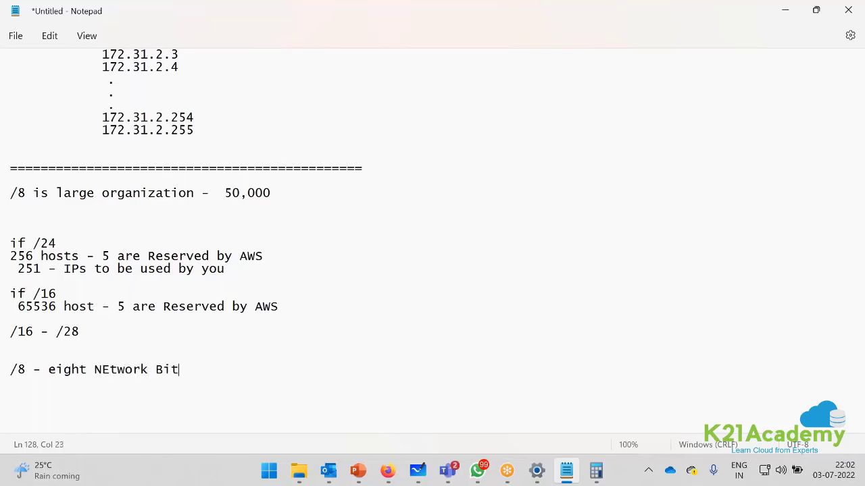
{"action": "type", "text": "s"}
- Add the lines "/16 - 16 Network Bits" and "/24 - 24 Network Bits" directly below the /8 network bits line
{"action": "key", "text": "Return"}
{"action": "type", "text": "/16 - 16 Network B"}
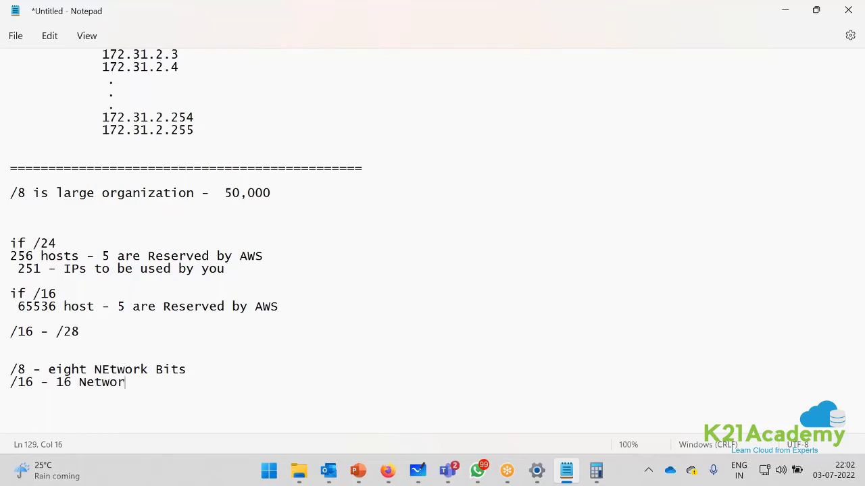
{"action": "key", "text": "Return"}
{"action": "type", "text": "/24 - 24 NetworkB"}
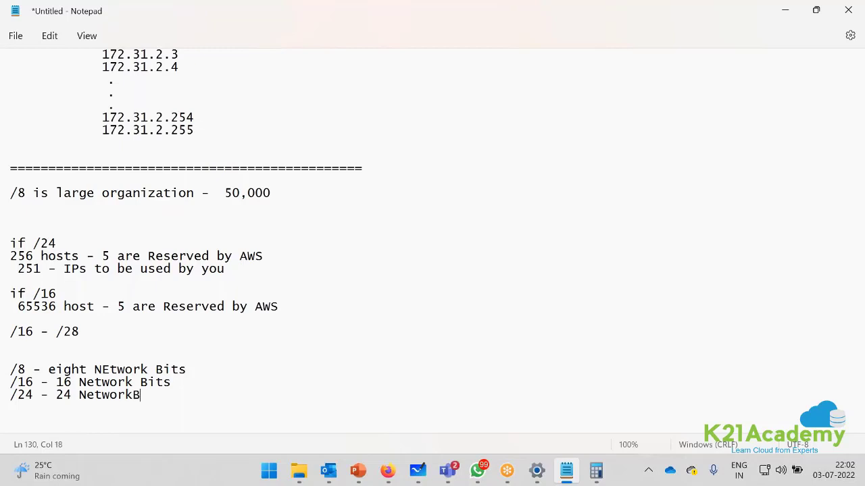
{"action": "type", "text": "its"}
{"action": "key", "text": "Return"}
{"action": "left_click", "coordinate": [132, 395]}
{"action": "left_click", "coordinate": [131, 409]}
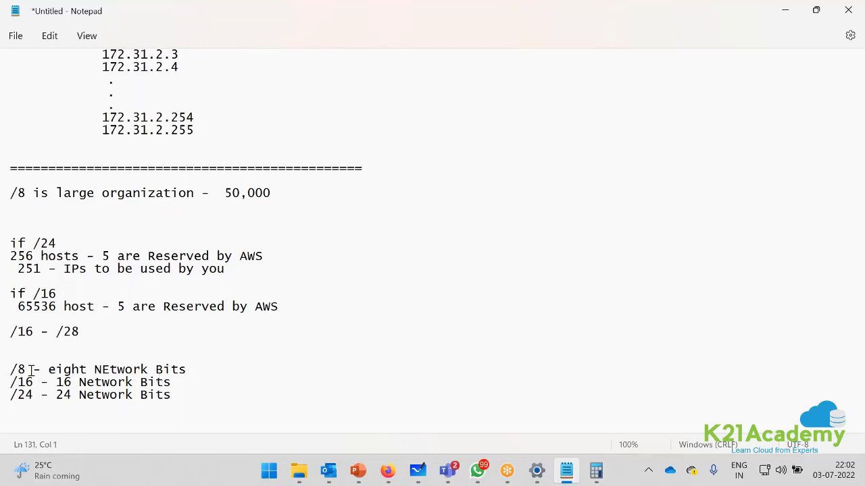
- Add several blank lines below the "/24 - 24 Network Bits" line
{"action": "left_click", "coordinate": [215, 394]}
{"action": "key", "text": "Return"}
{"action": "key", "text": "Return"}
{"action": "key", "text": "Return"}
{"action": "key", "text": "Return"}
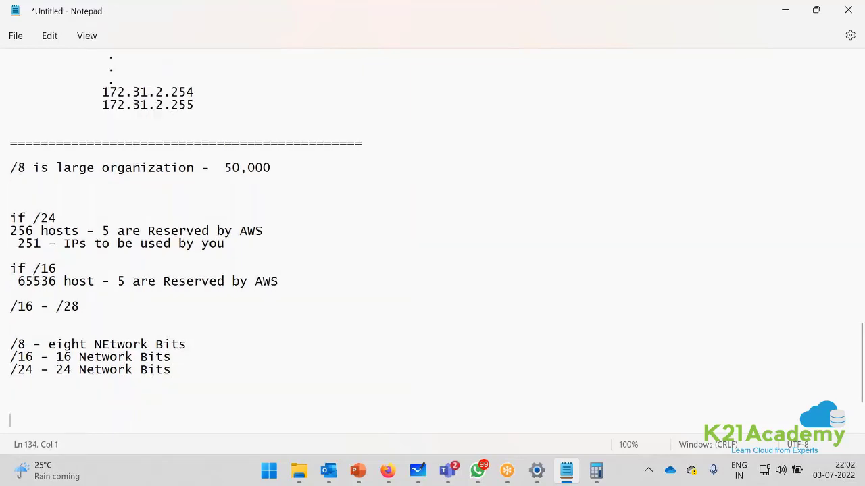
{"action": "key", "text": "Return"}
{"action": "key", "text": "Return"}
{"action": "key", "text": "Return"}
{"action": "key", "text": "Return"}
{"action": "key", "text": "Return"}
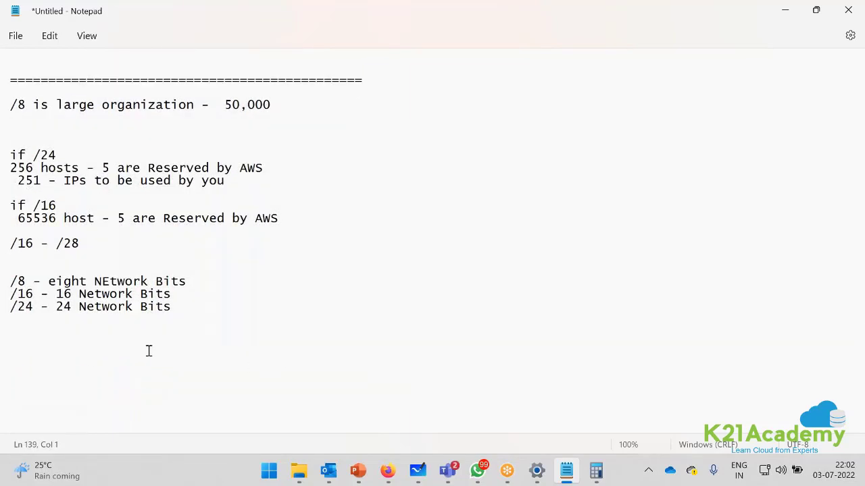
- Copy the 172.30.0.0/16 line from the private ranges to two blank lines below "/24 - 24 Network Bits" and prefix it with "VPC - "
{"action": "scroll", "coordinate": [60, 318], "scroll_direction": "up", "scroll_amount": 15}
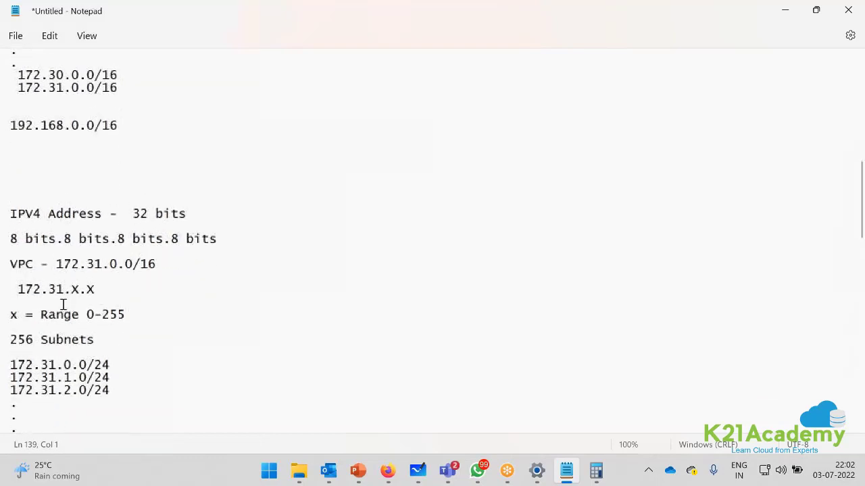
{"action": "scroll", "coordinate": [63, 305], "scroll_direction": "up", "scroll_amount": 4}
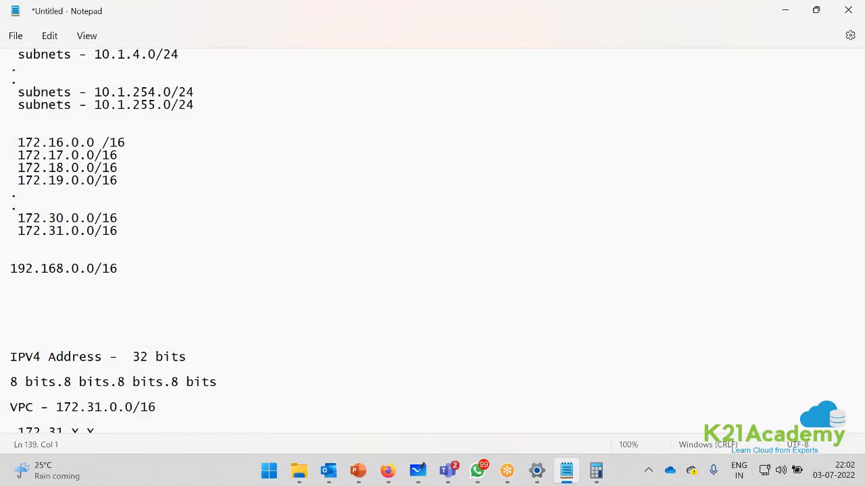
{"action": "left_click_drag", "start_coordinate": [126, 218], "coordinate": [10, 218]}
{"action": "scroll", "coordinate": [127, 247], "scroll_direction": "down", "scroll_amount": 20}
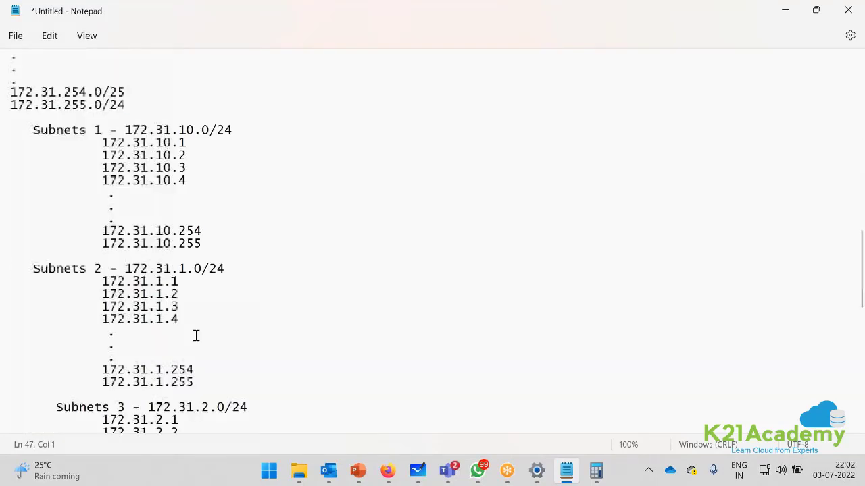
{"action": "left_click", "coordinate": [44, 206]}
{"action": "key", "text": "ctrl+v"}
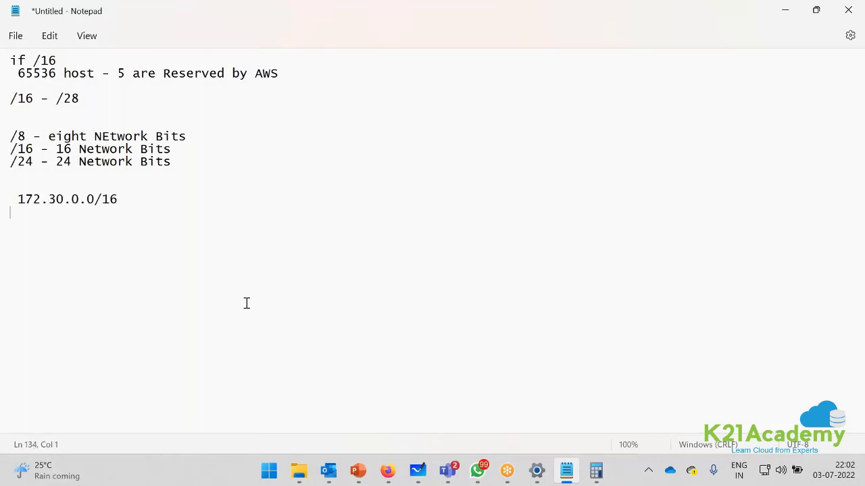
{"action": "left_click", "coordinate": [18, 200]}
{"action": "type", "text": "VPC -"}
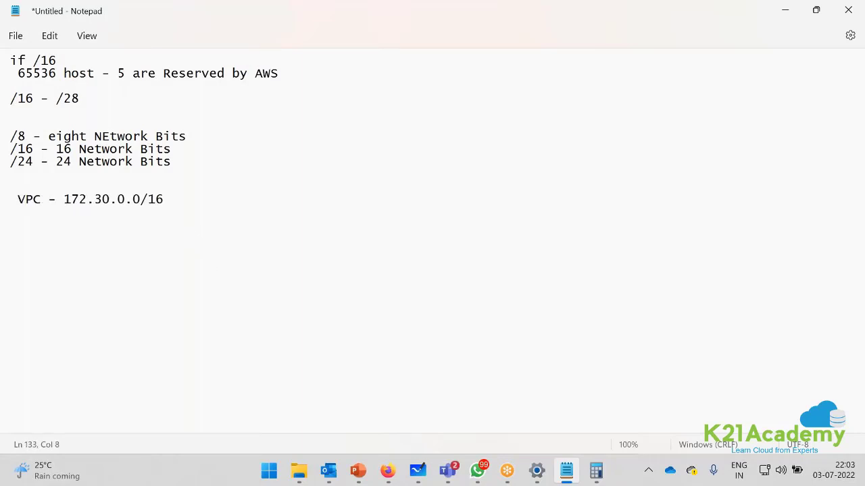
- Copy the earlier "Subnets 1 - 172.31.10.0/24" block with its address list to two blank lines below the VPC - 172.30.0.0/16 line
{"action": "scroll", "coordinate": [81, 190], "scroll_direction": "up", "scroll_amount": 15}
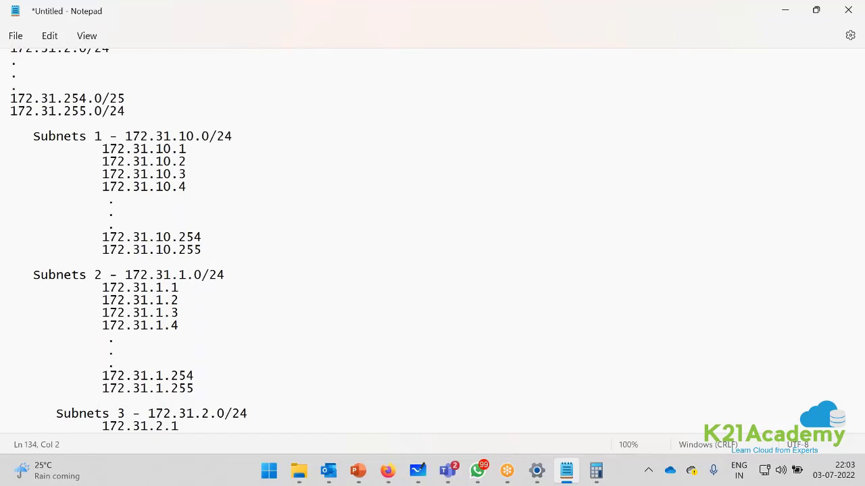
{"action": "left_click_drag", "start_coordinate": [10, 136], "coordinate": [262, 250]}
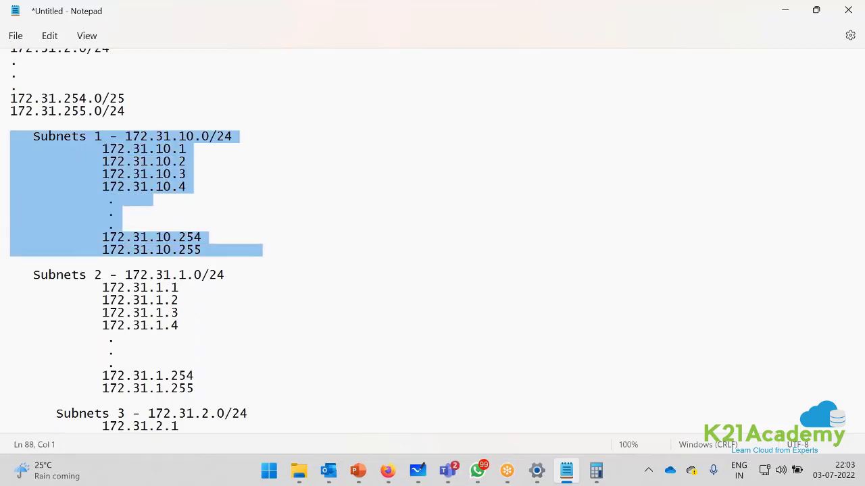
{"action": "scroll", "coordinate": [493, 344], "scroll_direction": "down", "scroll_amount": 13}
{"action": "left_click", "coordinate": [30, 220]}
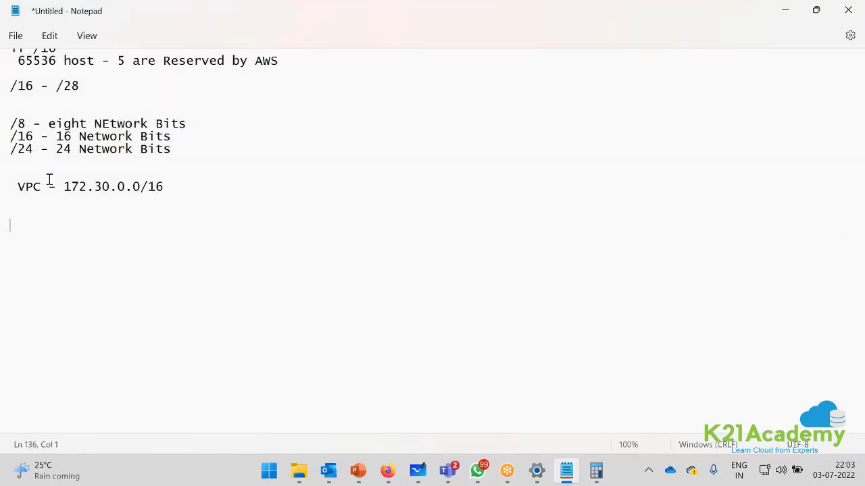
{"action": "key", "text": "ctrl+v"}
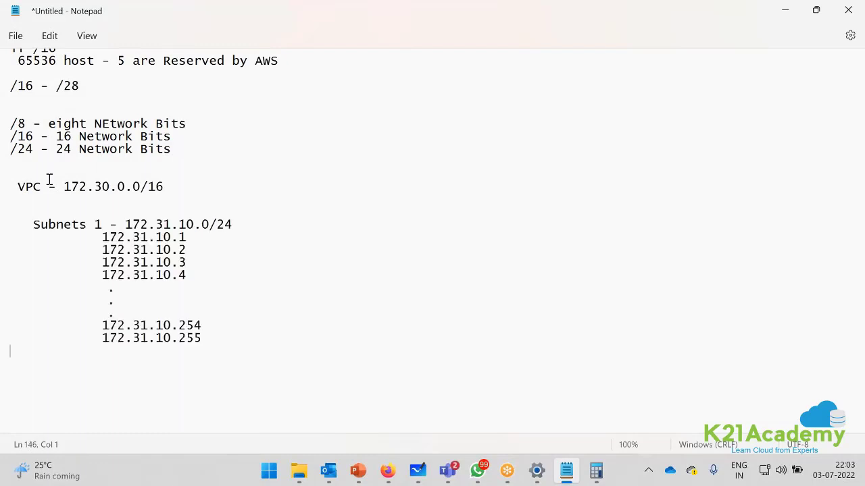
- Insert nine blank lines between the copied Subnets 1 line and its 172.31.10.x address list
{"action": "left_click", "coordinate": [231, 224]}
{"action": "key", "text": "shift+Home"}
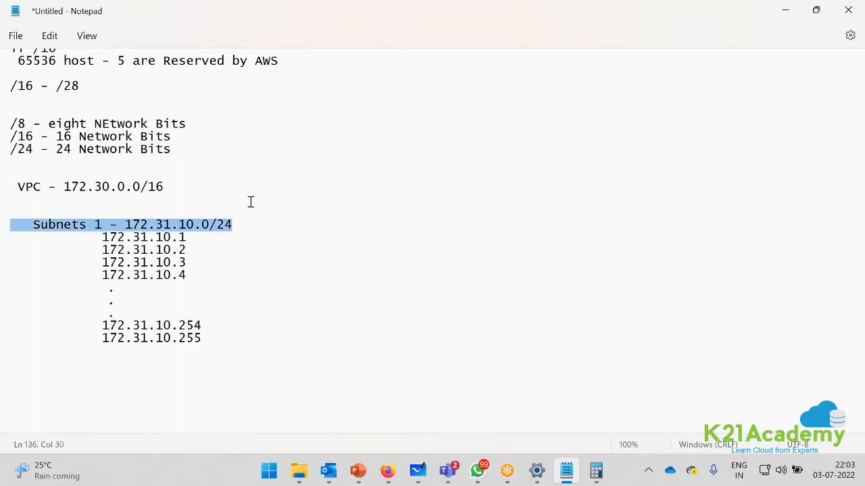
{"action": "key", "text": "End"}
{"action": "key", "text": "Return"}
{"action": "key", "text": "Return"}
{"action": "key", "text": "Return"}
{"action": "key", "text": "Return"}
{"action": "key", "text": "Return"}
{"action": "key", "text": "Return"}
{"action": "key", "text": "Return"}
{"action": "key", "text": "Return"}
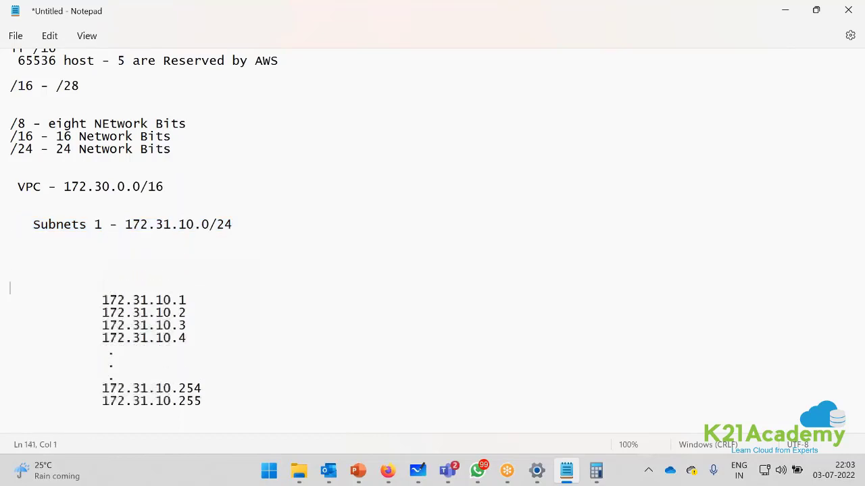
{"action": "key", "text": "Return"}
- Copy the Subnets 1 line for reuse, and change the address in the original to 172.30.0.0/24
{"action": "left_click_drag", "start_coordinate": [258, 224], "coordinate": [6, 231]}
{"action": "key", "text": "End"}
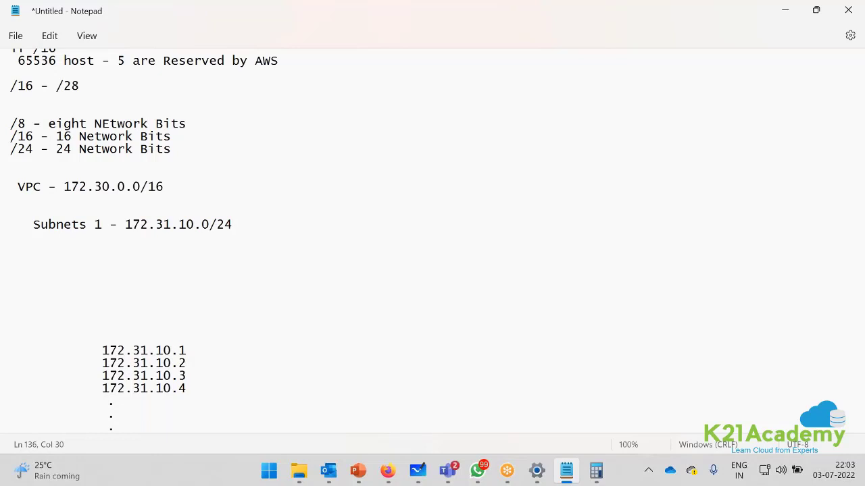
{"action": "triple_click", "coordinate": [139, 223]}
{"action": "key", "text": "ctrl+c"}
{"action": "left_click", "coordinate": [192, 248]}
{"action": "left_click", "coordinate": [170, 226]}
{"action": "key", "text": "BackSpace"}
{"action": "type", "text": "0"}
{"action": "key", "text": "Right"}
{"action": "key", "text": "Delete"}
{"action": "left_click", "coordinate": [94, 226]}
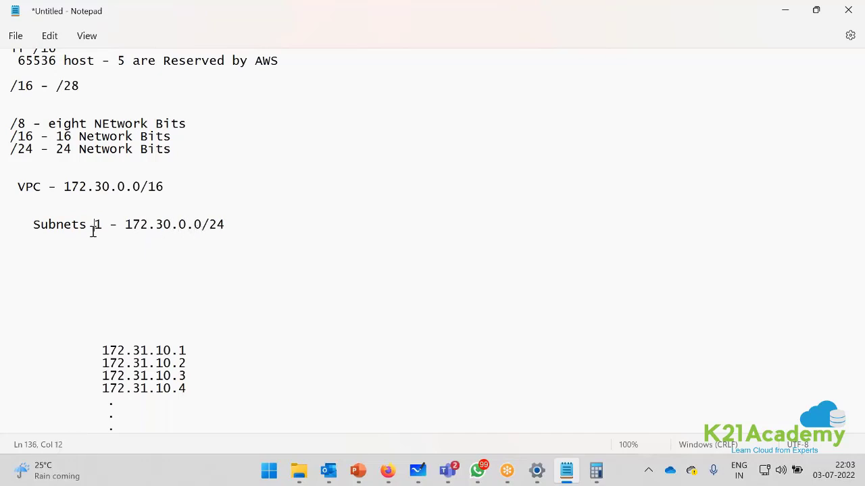
- Paste the copied subnet line directly below Subnets 1 and change its address to 172.30.1.0/24
{"action": "left_click", "coordinate": [262, 215]}
{"action": "left_click", "coordinate": [258, 222]}
{"action": "key", "text": "Return"}
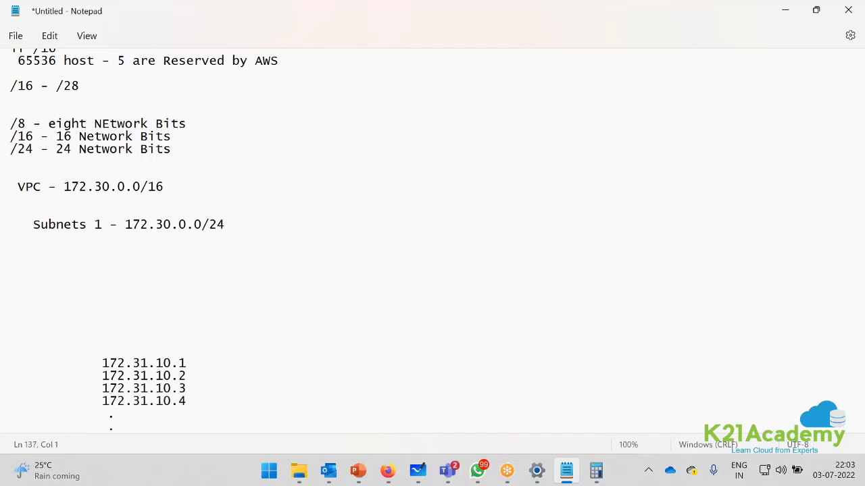
{"action": "key", "text": "ctrl+v"}
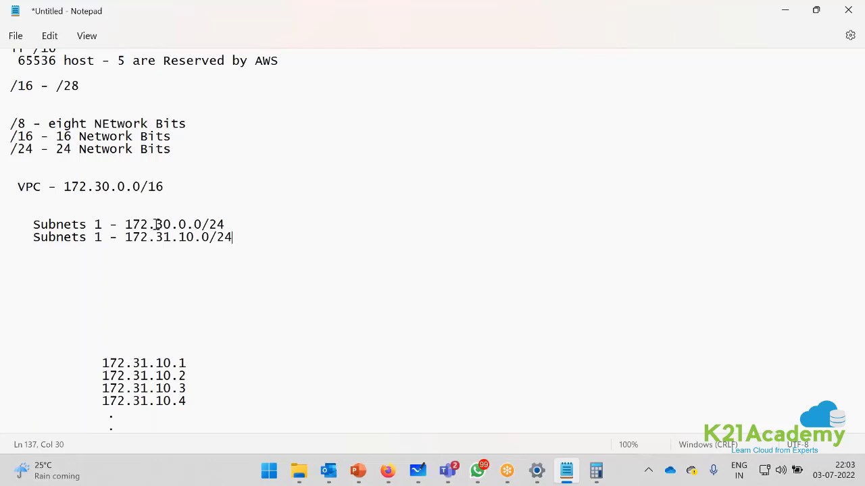
{"action": "left_click_drag", "start_coordinate": [163, 239], "coordinate": [169, 239]}
{"action": "type", "text": "0"}
{"action": "double_click", "coordinate": [183, 237]}
{"action": "type", "text": "1"}
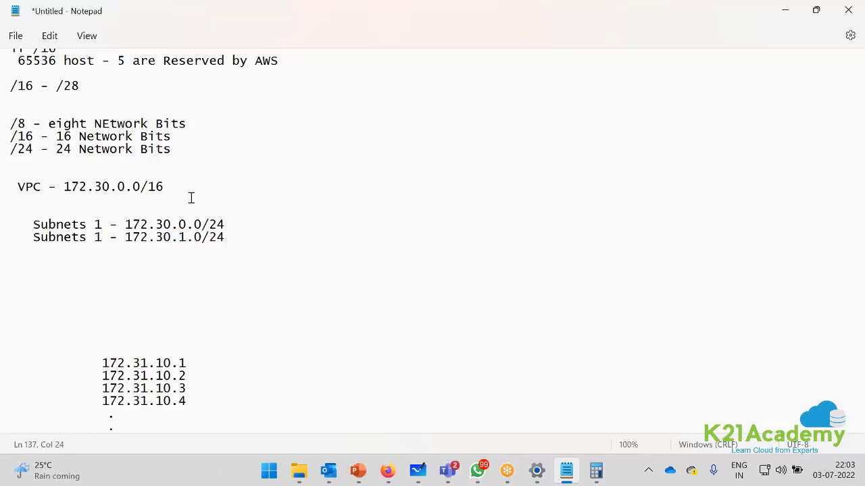
- Paste a third subnet line, renumber the second and third lines as 2 and 3, and set the third address to 172.30.2.0/24
{"action": "left_click", "coordinate": [224, 249]}
{"action": "key", "text": "ctrl+v"}
{"action": "left_click_drag", "start_coordinate": [95, 238], "coordinate": [102, 250]}
{"action": "type", "text": "2.3"}
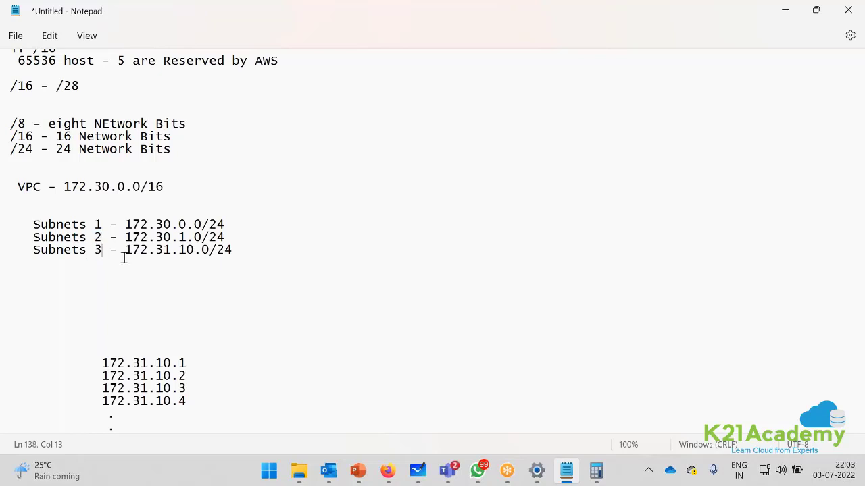
{"action": "left_click_drag", "start_coordinate": [166, 249], "coordinate": [195, 250]}
{"action": "type", "text": "0.2"}
- Add three lines with a single dot each below the Subnets 3 line
{"action": "left_click", "coordinate": [266, 252]}
{"action": "key", "text": "Return"}
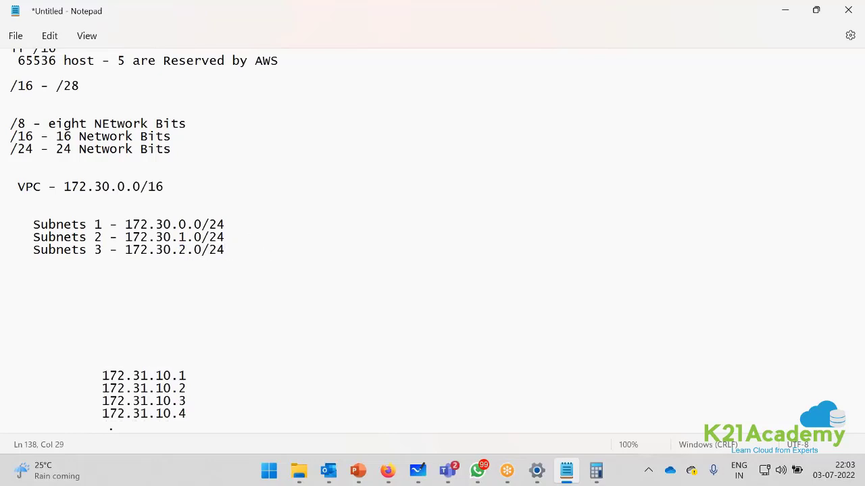
{"action": "type", "text": "."}
{"action": "key", "text": "Return"}
{"action": "type", "text": "."}
{"action": "key", "text": "Return"}
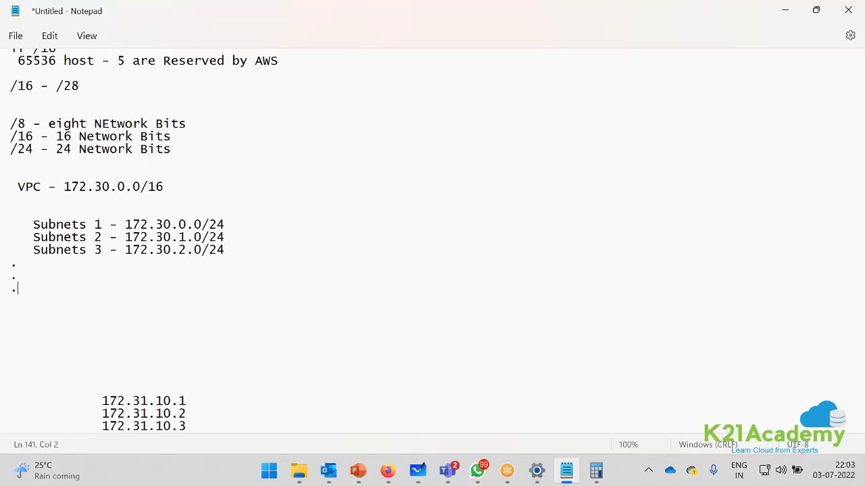
{"action": "type", "text": "."}
{"action": "key", "text": "Return"}
- Paste the copied subnet line below the dots and number it Subnets 255
{"action": "key", "text": "ctrl+v"}
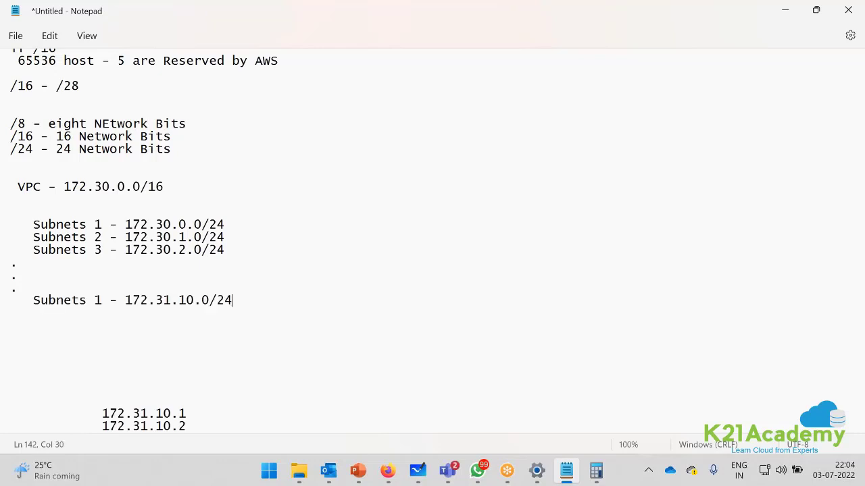
{"action": "double_click", "coordinate": [99, 302]}
{"action": "type", "text": "255"}
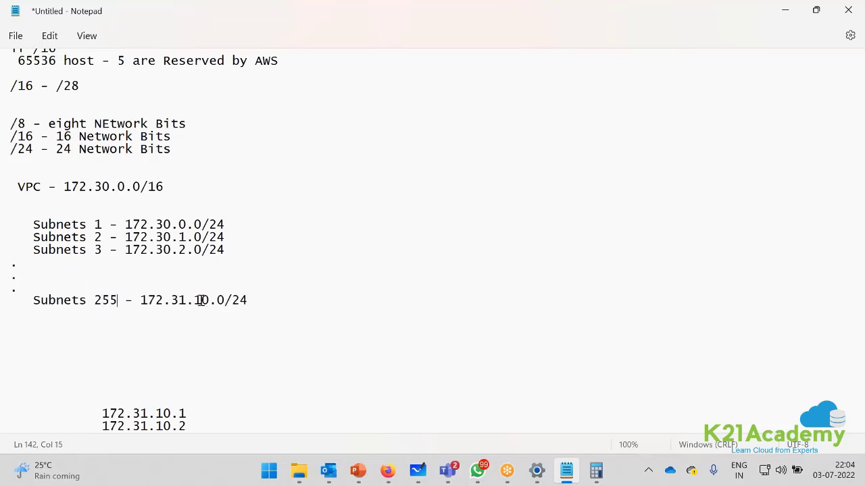
{"action": "left_click", "coordinate": [201, 300]}
{"action": "key", "text": "shift+Home"}
{"action": "key", "text": "BackSpace"}
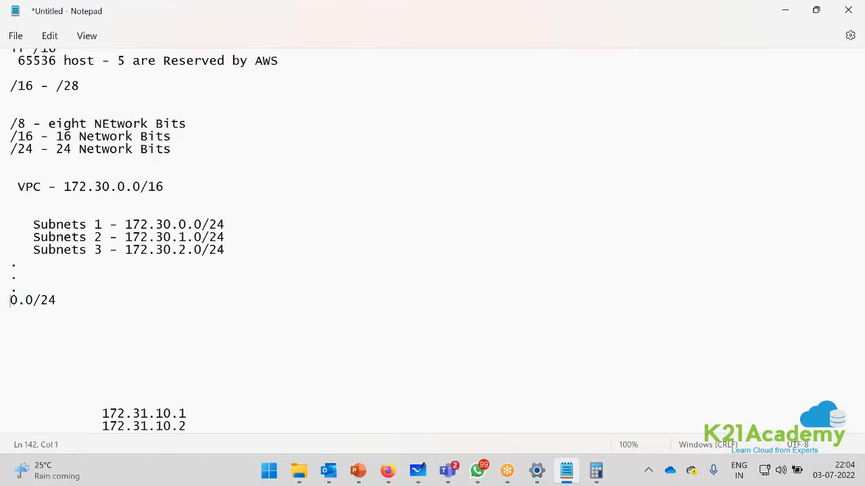
{"action": "key", "text": "ctrl+z"}
- Change the address of the Subnets 255 line to 172.30.254.0/24
{"action": "key", "text": "Right"}
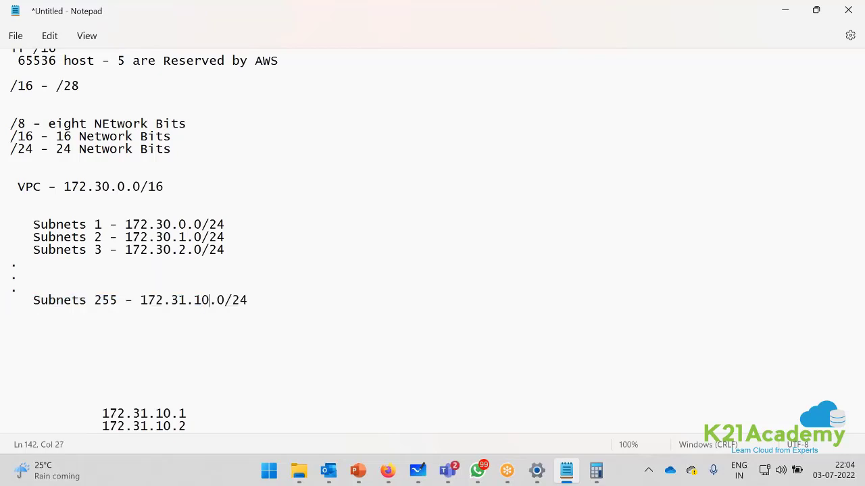
{"action": "key", "text": "BackSpace"}
{"action": "key", "text": "BackSpace"}
{"action": "key", "text": "BackSpace"}
{"action": "key", "text": "BackSpace"}
{"action": "type", "text": "254"}
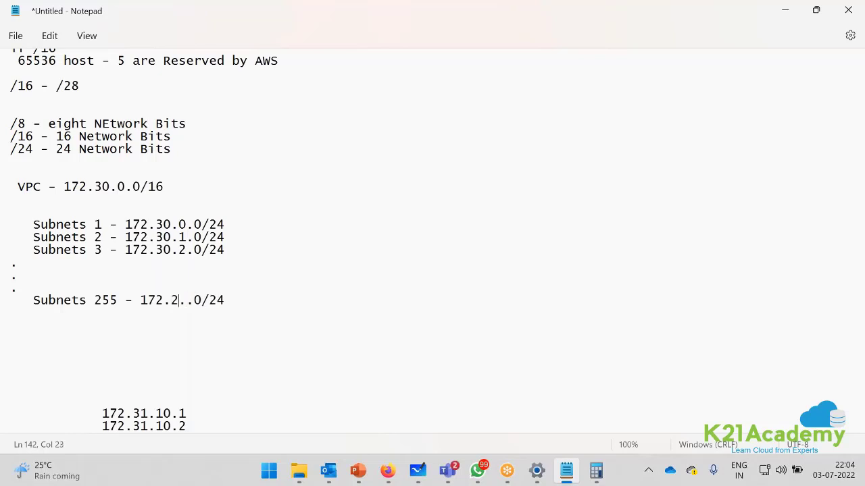
{"action": "key", "text": "BackSpace"}
{"action": "key", "text": "BackSpace"}
{"action": "type", "text": "0"}
{"action": "key", "text": "Right"}
{"action": "type", "text": "254"}
{"action": "key", "text": "End"}
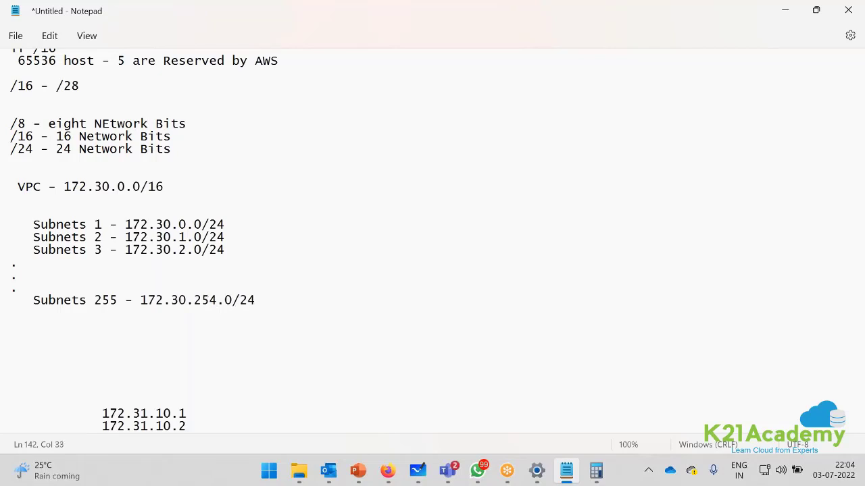
- Add the line "Subnets 256 - 172.30.255.0/24" directly below Subnets 255, reusing the copied subnet line
{"action": "key", "text": "Return"}
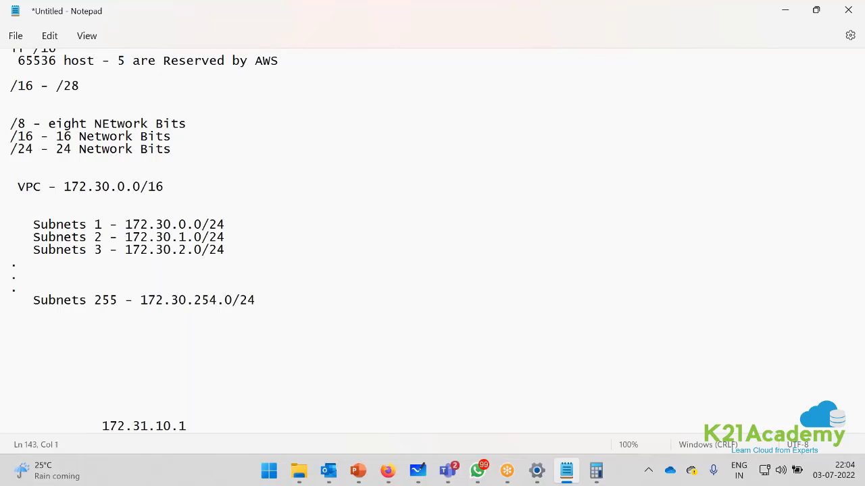
{"action": "key", "text": "ctrl+v"}
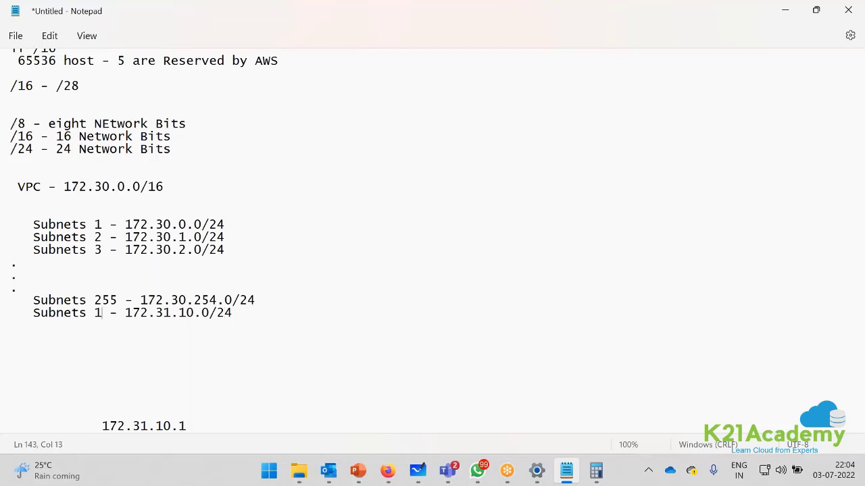
{"action": "key", "text": "BackSpace"}
{"action": "type", "text": "256"}
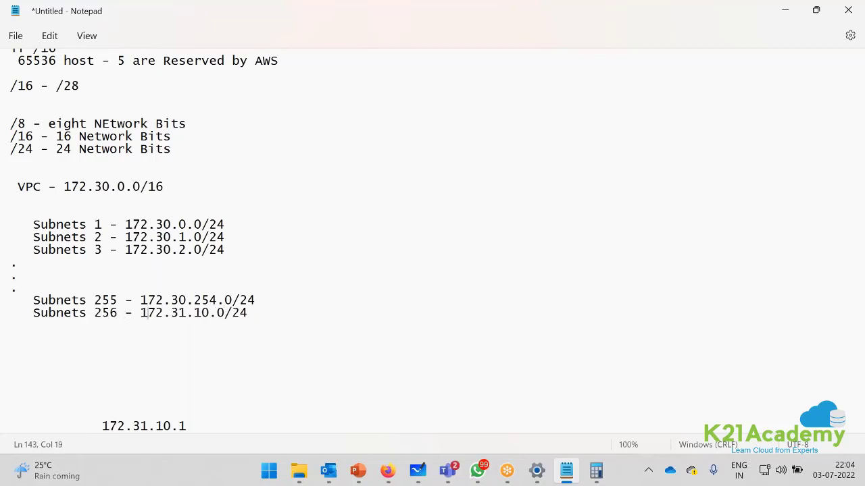
{"action": "key", "text": "Right"}
{"action": "key", "text": "Right"}
{"action": "key", "text": "Right"}
{"action": "key", "text": "Right"}
{"action": "key", "text": "Right"}
{"action": "key", "text": "BackSpace"}
{"action": "type", "text": "0"}
{"action": "key", "text": "BackSpace"}
{"action": "key", "text": "BackSpace"}
{"action": "type", "text": "255"}
{"action": "left_click_drag", "start_coordinate": [259, 314], "coordinate": [7, 186]}
{"action": "left_click", "coordinate": [117, 300]}
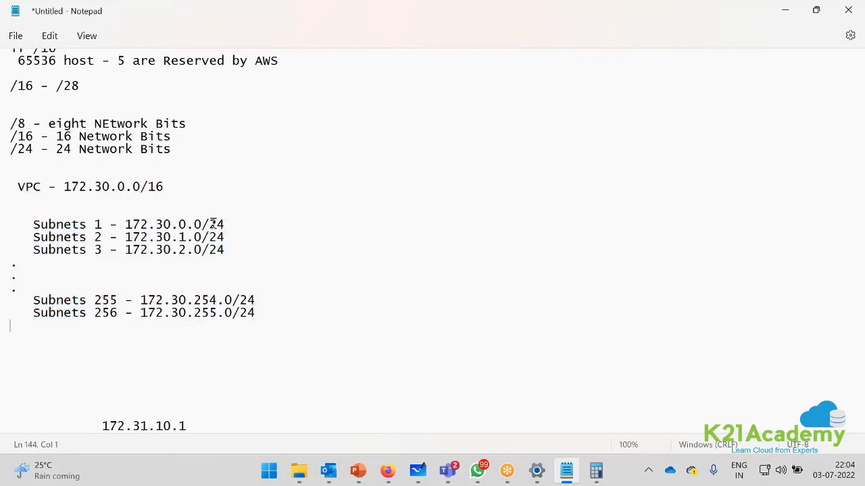
- Insert eight blank lines between the Subnets 1 - 172.30.0.0/24 line and the Subnets 2 line
{"action": "left_click", "coordinate": [234, 224]}
{"action": "key", "text": "Return"}
{"action": "key", "text": "Return"}
{"action": "key", "text": "Return"}
{"action": "key", "text": "Return"}
{"action": "key", "text": "Return"}
{"action": "key", "text": "Return"}
{"action": "key", "text": "Return"}
{"action": "key", "text": "Return"}
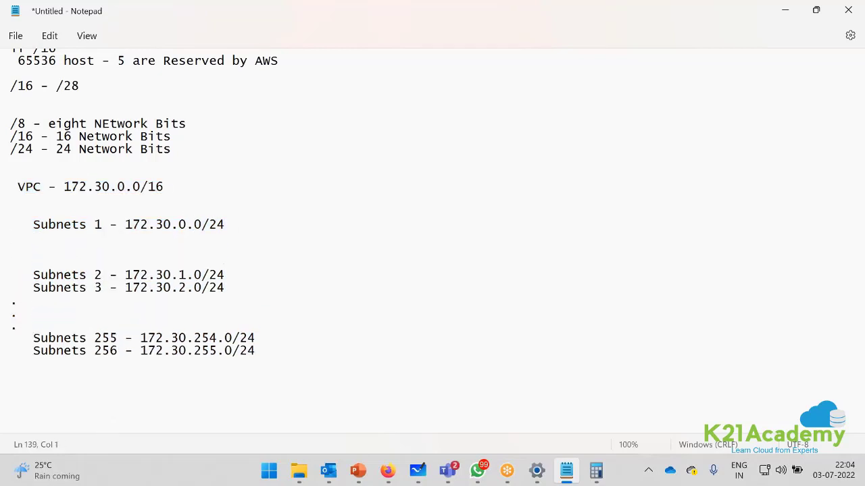
- Write "Instance IP" directly below the Subnets 1 - 172.30.0.0/24 line and start a new line
{"action": "left_click", "coordinate": [19, 243]}
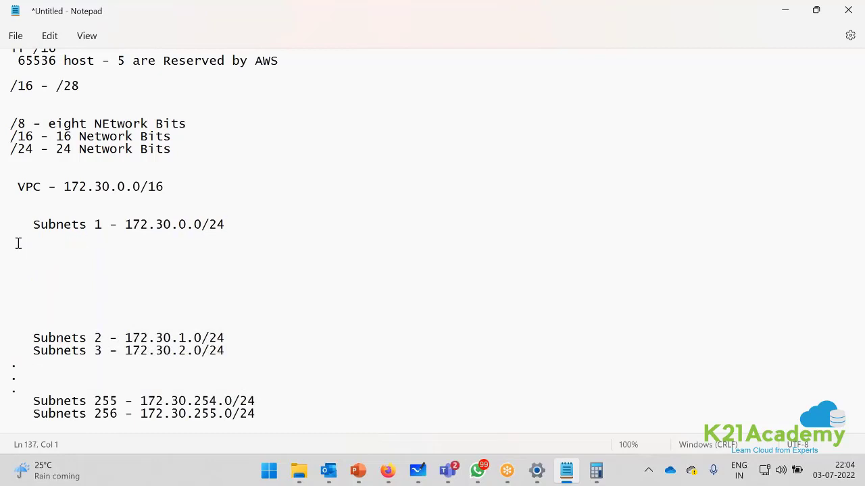
{"action": "type", "text": "Instance "}
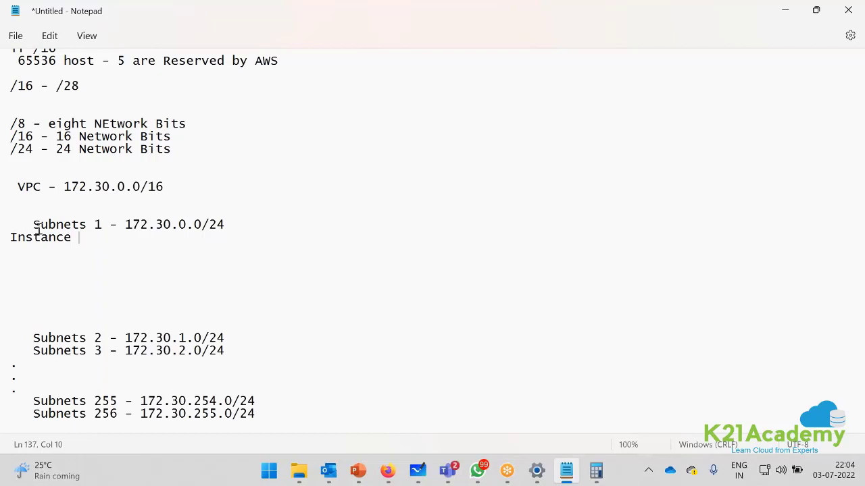
{"action": "type", "text": "IP"}
{"action": "key", "text": "Return"}
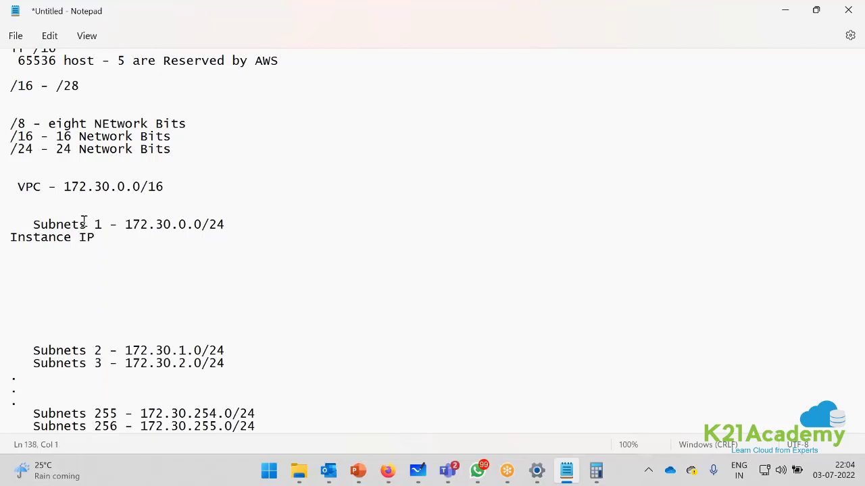
- Copy the Subnets 1 address 172.30.0.0/24 to one blank line below "Instance IP"
{"action": "left_click_drag", "start_coordinate": [125, 225], "coordinate": [227, 227]}
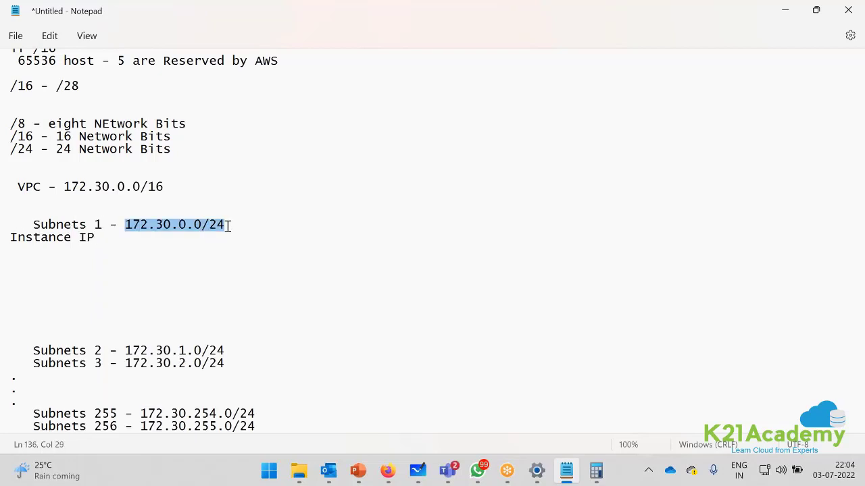
{"action": "key", "text": "ctrl+c"}
{"action": "left_click", "coordinate": [68, 260]}
{"action": "key", "text": "ctrl+v"}
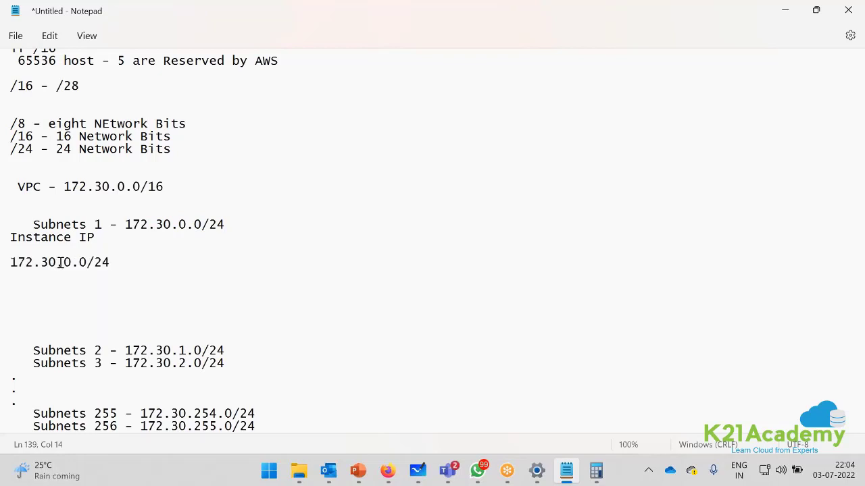
- Change the last number of the copied address below "Instance IP" to 1
{"action": "left_click", "coordinate": [66, 262]}
{"action": "key", "text": "Right"}
{"action": "key", "text": "Right"}
{"action": "key", "text": "Delete"}
{"action": "type", "text": "1"}
{"action": "left_click", "coordinate": [17, 279]}
{"action": "left_click", "coordinate": [87, 262]}
{"action": "key", "text": "shift+End"}
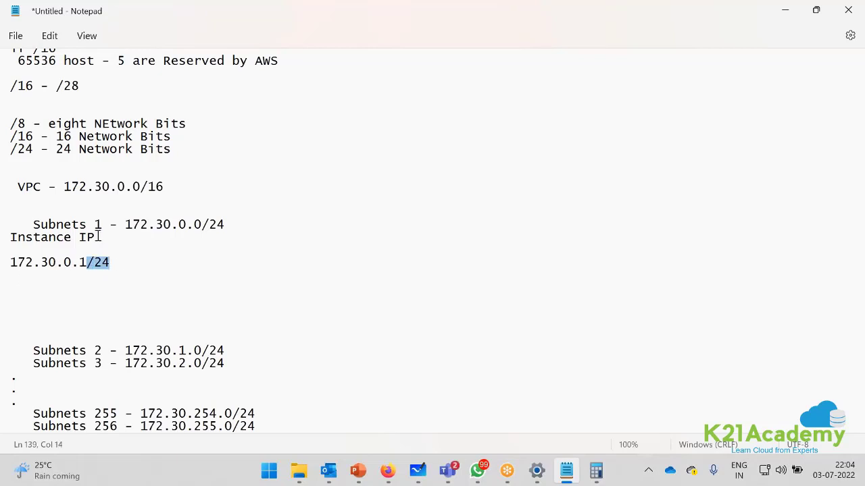
{"action": "key", "text": "shift+Home"}
{"action": "key", "text": "BackSpace"}
{"action": "key", "text": "ctrl+z"}
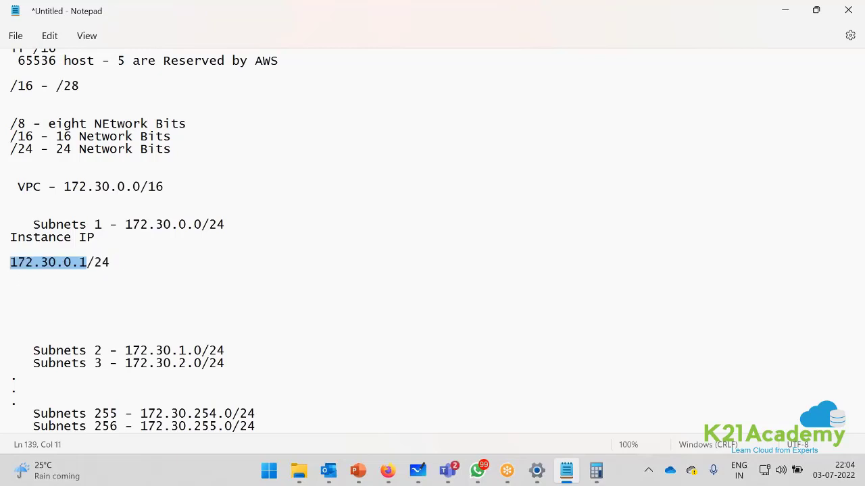
- Remove the /24 suffix from the address below "Instance IP", leaving 172.30.0.1
{"action": "left_click", "coordinate": [118, 262]}
{"action": "key", "text": "BackSpace"}
{"action": "key", "text": "BackSpace"}
{"action": "key", "text": "BackSpace"}
{"action": "key", "text": "BackSpace"}
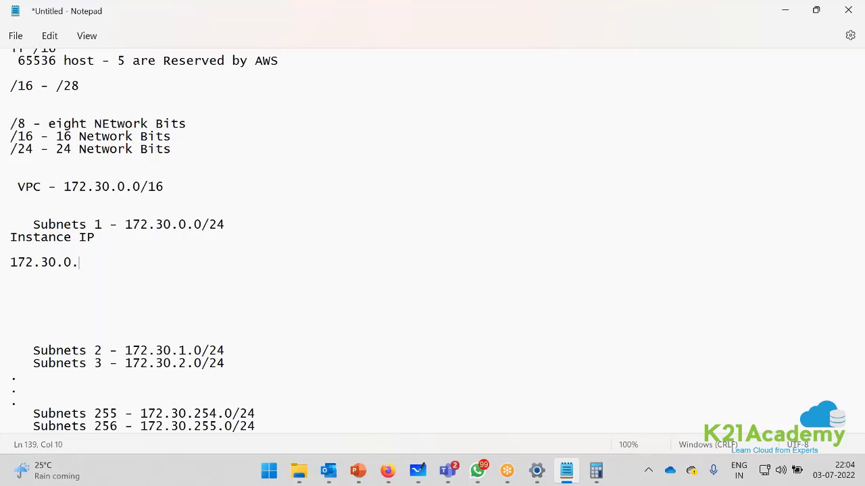
{"action": "type", "text": "1"}
- Copy the first instance address to the line directly below it as 172.30.0.2
{"action": "left_click_drag", "start_coordinate": [103, 264], "coordinate": [7, 265]}
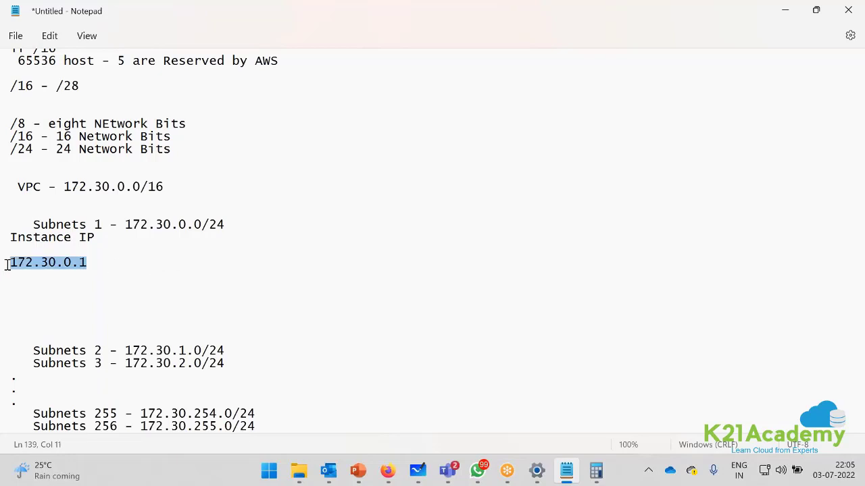
{"action": "left_click", "coordinate": [15, 289]}
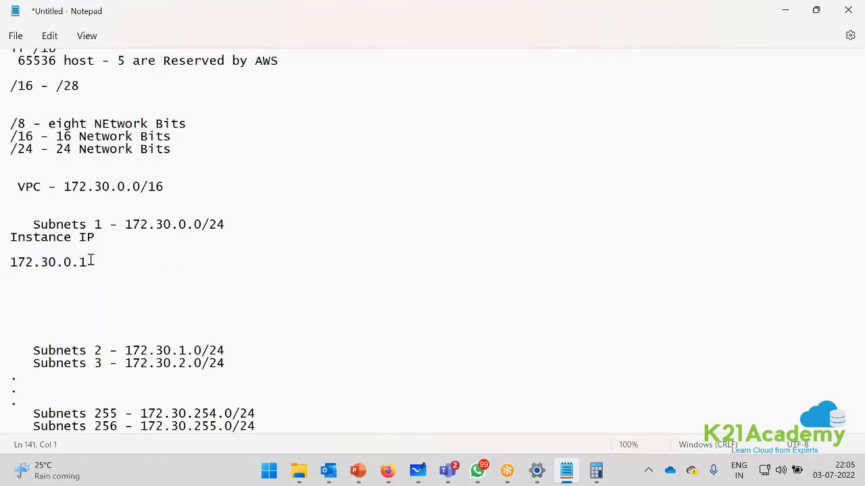
{"action": "key", "text": "BackSpace"}
{"action": "key", "text": "ctrl+v"}
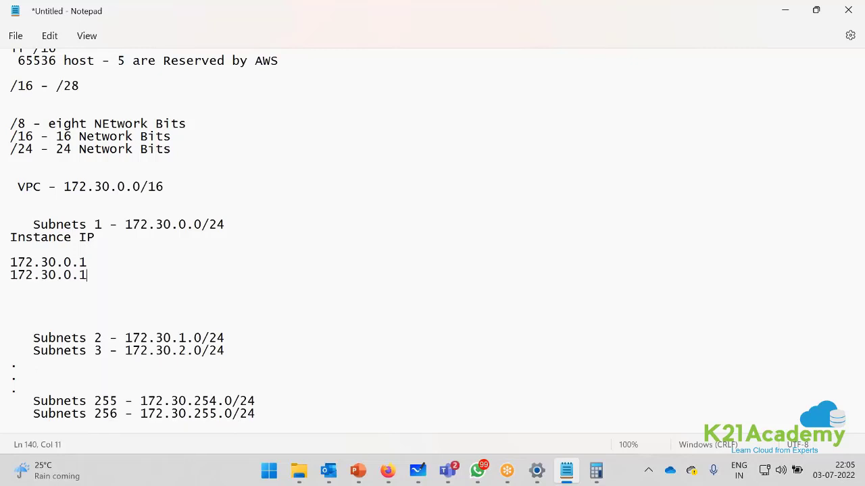
{"action": "key", "text": "BackSpace"}
{"action": "type", "text": "2"}
- Add 172.30.0.3 and 172.30.0.4 on the two lines below 172.30.0.2, reusing the copied address
{"action": "key", "text": "Return"}
{"action": "key", "text": "ctrl+v"}
{"action": "key", "text": "BackSpace"}
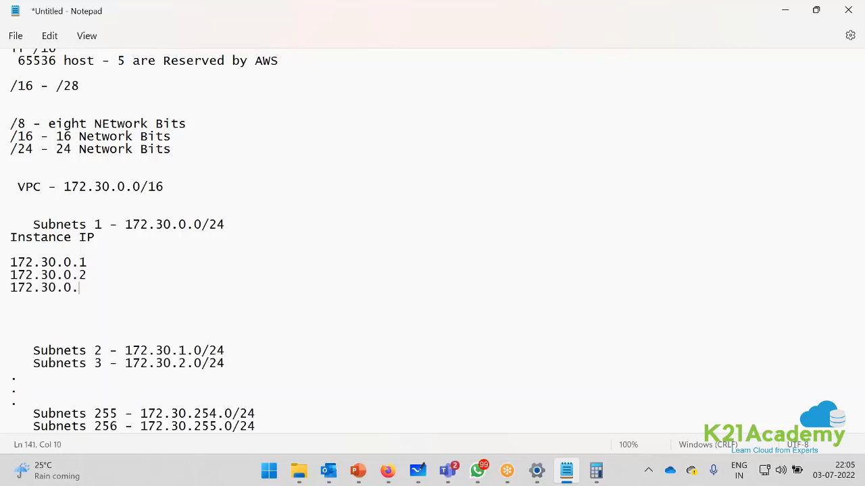
{"action": "type", "text": "3"}
{"action": "key", "text": "Return"}
{"action": "key", "text": "ctrl+v"}
{"action": "key", "text": "BackSpace"}
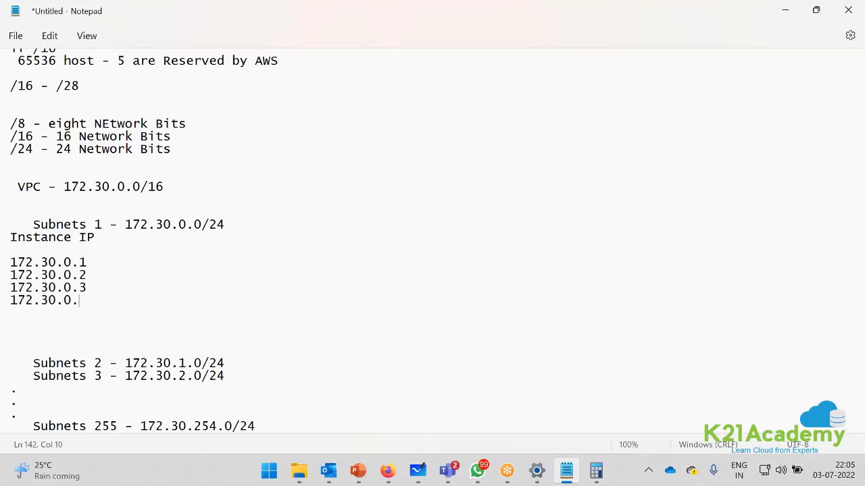
{"action": "type", "text": "4"}
- Add three lines with a single dot each below 172.30.0.4 and start a new line
{"action": "key", "text": "Return"}
{"action": "type", "text": "."}
{"action": "key", "text": "Return"}
{"action": "type", "text": "."}
{"action": "key", "text": "Return"}
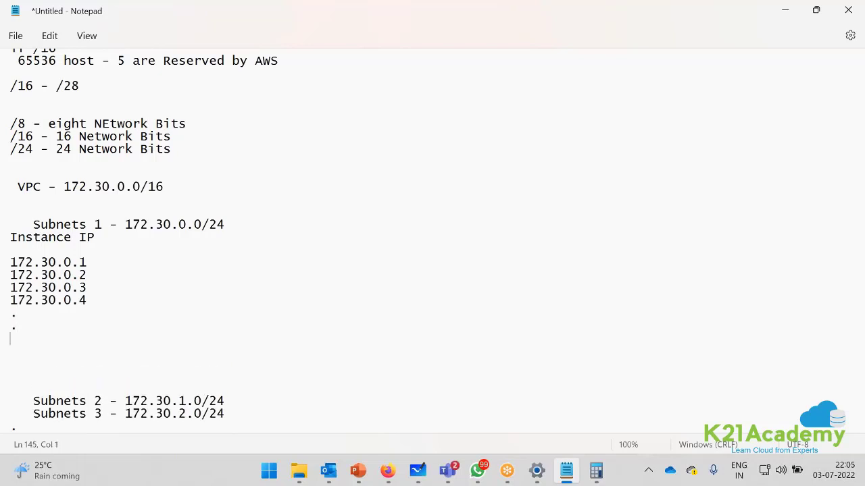
{"action": "type", "text": "."}
{"action": "key", "text": "Return"}
- Add 172.30.0.254 and 172.30.0.255 on separate lines below the dots, reusing the copied address
{"action": "key", "text": "ctrl+v"}
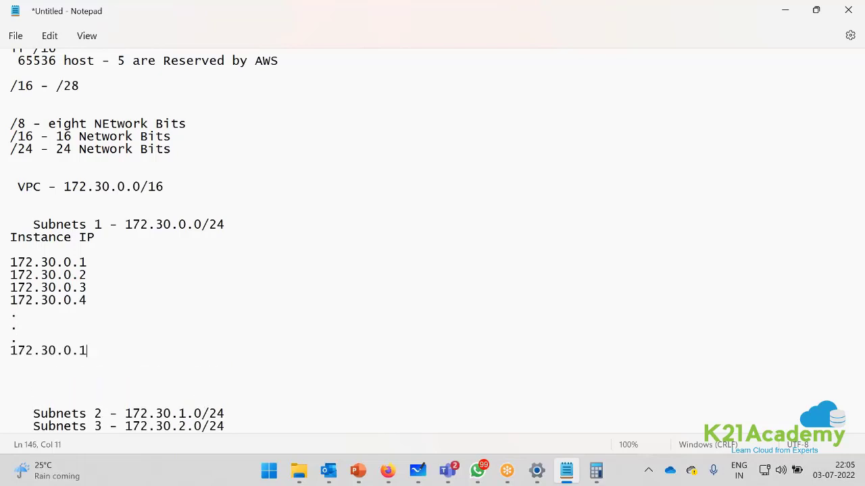
{"action": "key", "text": "BackSpace"}
{"action": "type", "text": "254"}
{"action": "key", "text": "Return"}
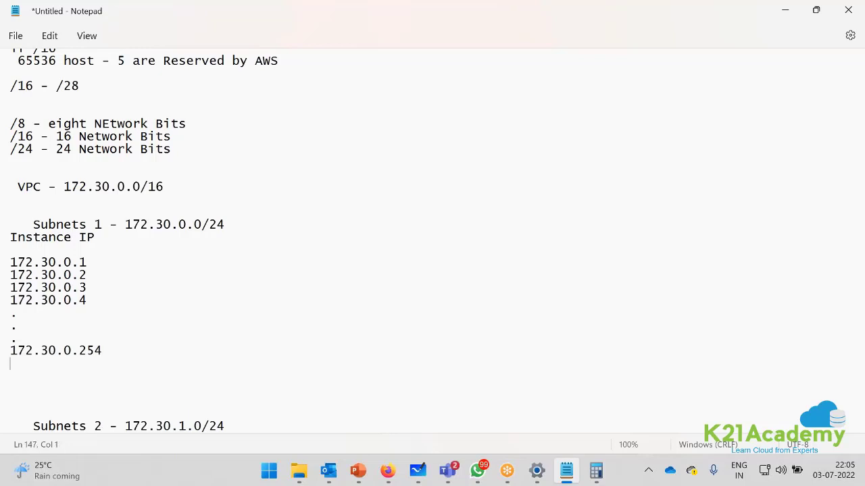
{"action": "key", "text": "ctrl+v"}
{"action": "key", "text": "BackSpace"}
{"action": "type", "text": "255"}
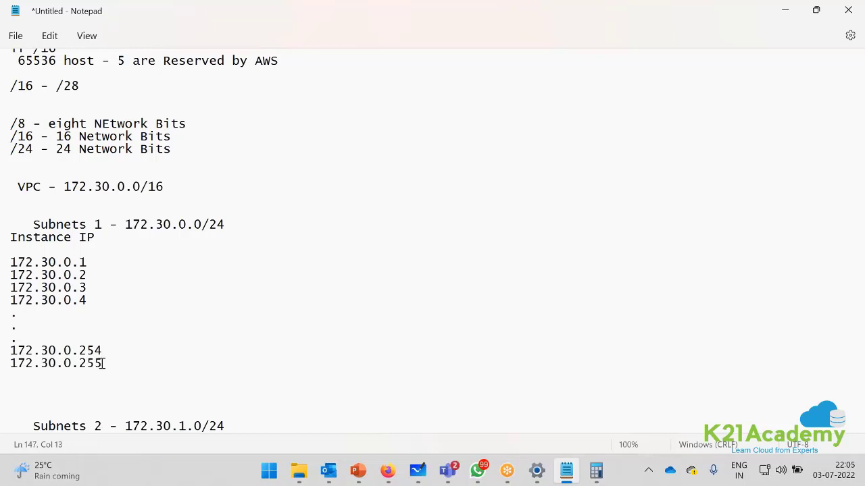
- Examine the Subnets 1 /24 prefix against the network and host portions of the instance addresses listed below it
{"action": "left_click_drag", "start_coordinate": [105, 365], "coordinate": [8, 261]}
{"action": "left_click", "coordinate": [41, 223]}
{"action": "left_click_drag", "start_coordinate": [201, 224], "coordinate": [228, 225]}
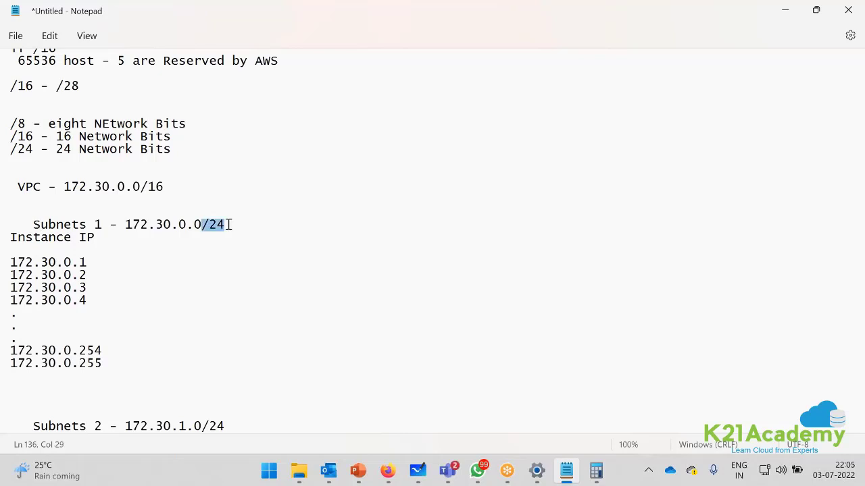
{"action": "left_click_drag", "start_coordinate": [10, 262], "coordinate": [72, 262]}
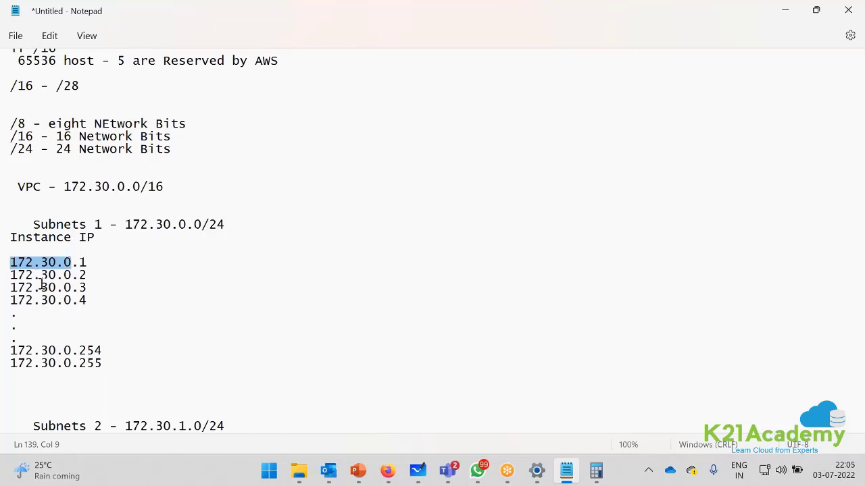
{"action": "left_click_drag", "start_coordinate": [46, 326], "coordinate": [10, 362]}
{"action": "left_click", "coordinate": [50, 340]}
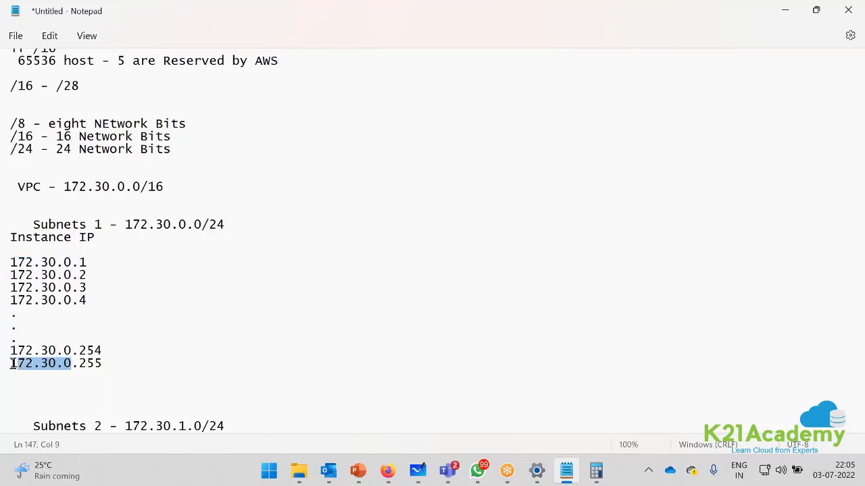
{"action": "left_click_drag", "start_coordinate": [79, 262], "coordinate": [86, 301]}
{"action": "left_click_drag", "start_coordinate": [78, 350], "coordinate": [94, 363]}
{"action": "left_click_drag", "start_coordinate": [72, 262], "coordinate": [9, 262]}
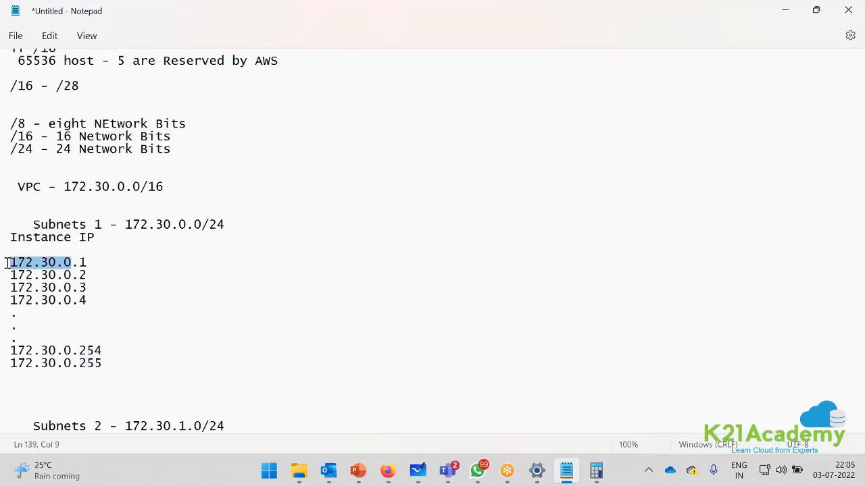
- Insert five blank lines between the Subnets 2 - 172.30.1.0/24 line and the Subnets 3 line
{"action": "scroll", "coordinate": [160, 355], "scroll_direction": "down", "scroll_amount": 4}
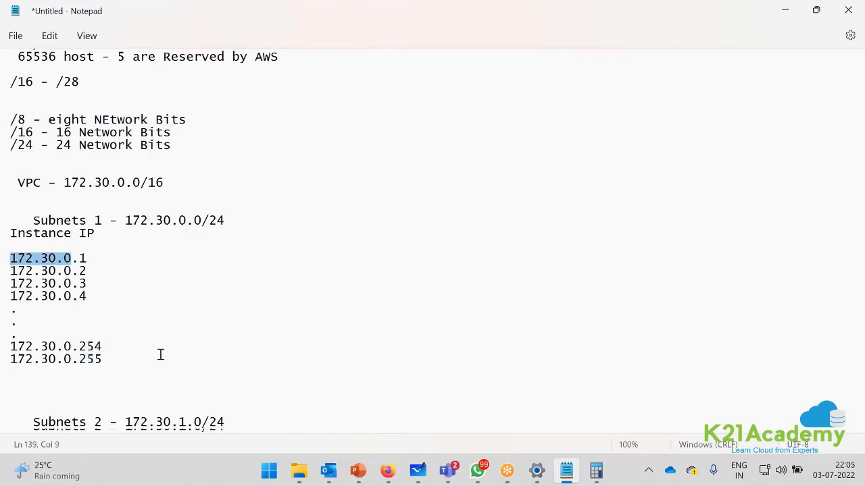
{"action": "scroll", "coordinate": [160, 354], "scroll_direction": "up", "scroll_amount": 1}
{"action": "scroll", "coordinate": [160, 353], "scroll_direction": "down", "scroll_amount": 2}
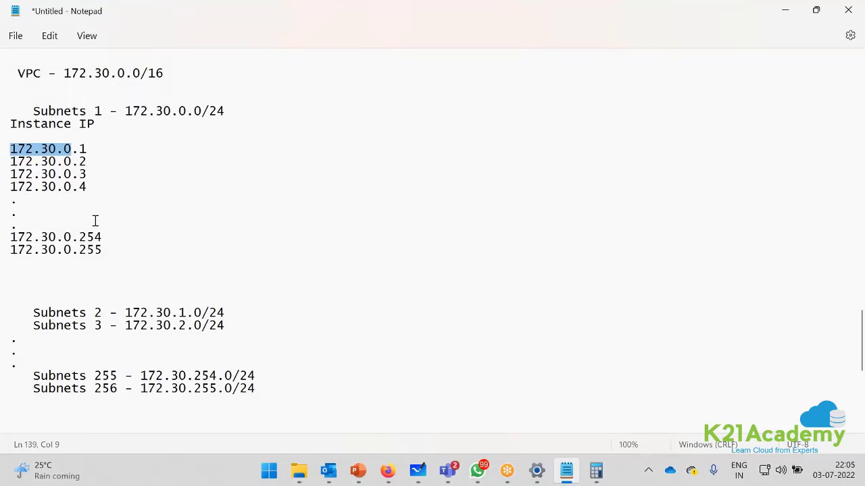
{"action": "left_click", "coordinate": [247, 314]}
{"action": "key", "text": "Return"}
{"action": "key", "text": "Return"}
{"action": "key", "text": "Return"}
{"action": "key", "text": "Return"}
{"action": "key", "text": "Return"}
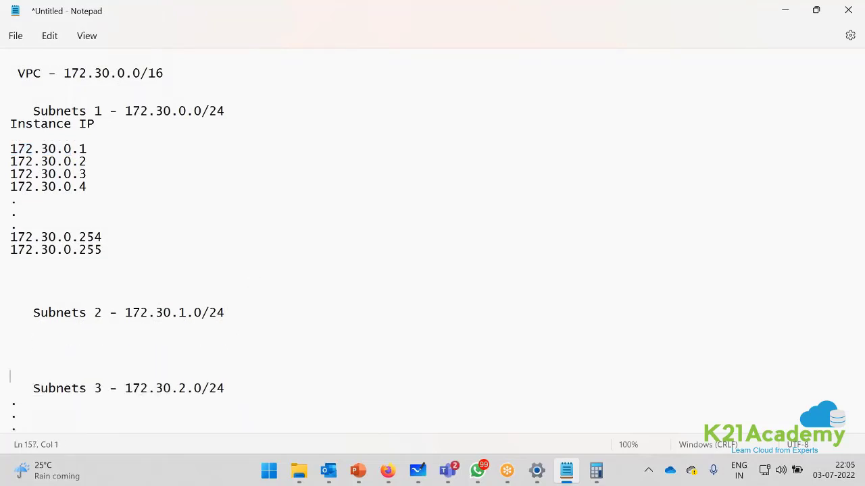
- Write "172.30.1.34 /24" one blank line below the Subnets 2 line, reusing that subnet's address
{"action": "left_click_drag", "start_coordinate": [125, 313], "coordinate": [197, 313]}
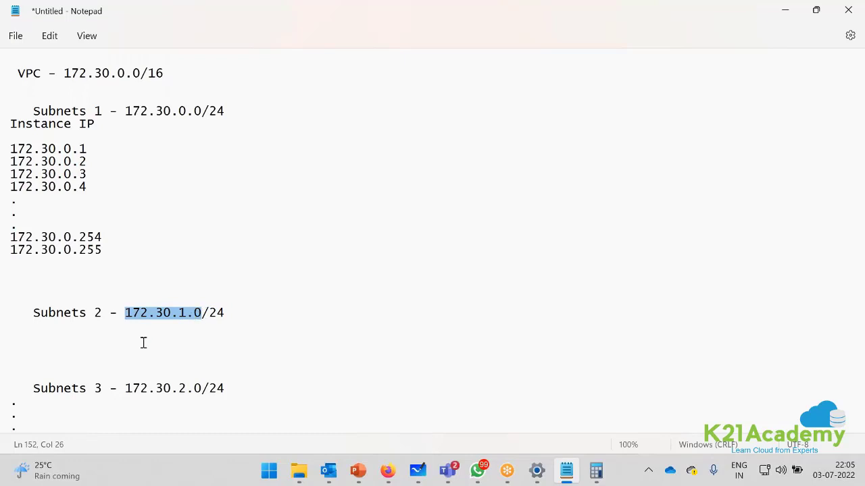
{"action": "left_click", "coordinate": [143, 342]}
{"action": "key", "text": "ctrl+v"}
{"action": "key", "text": "BackSpace"}
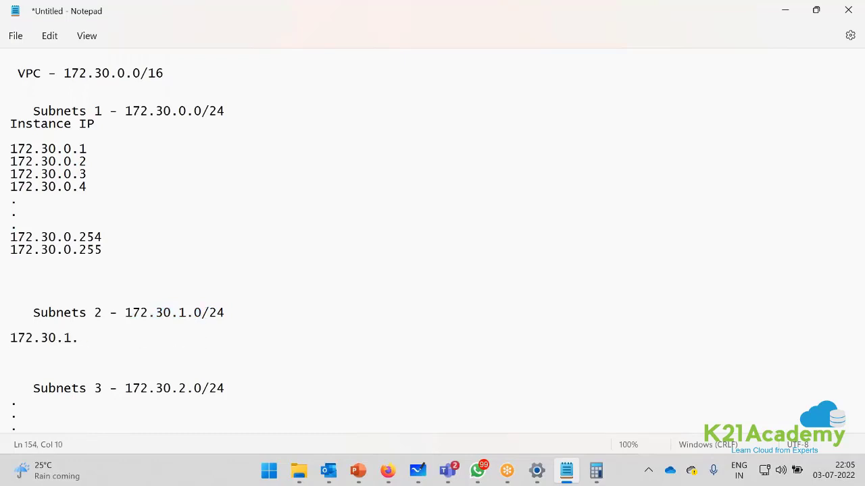
{"action": "type", "text": "3"}
{"action": "type", "text": "4 /24"}
- Add "172.30.1.23 /24" on the line directly below 172.30.1.34 /24
{"action": "key", "text": "Return"}
{"action": "type", "text": "172.30.1.0"}
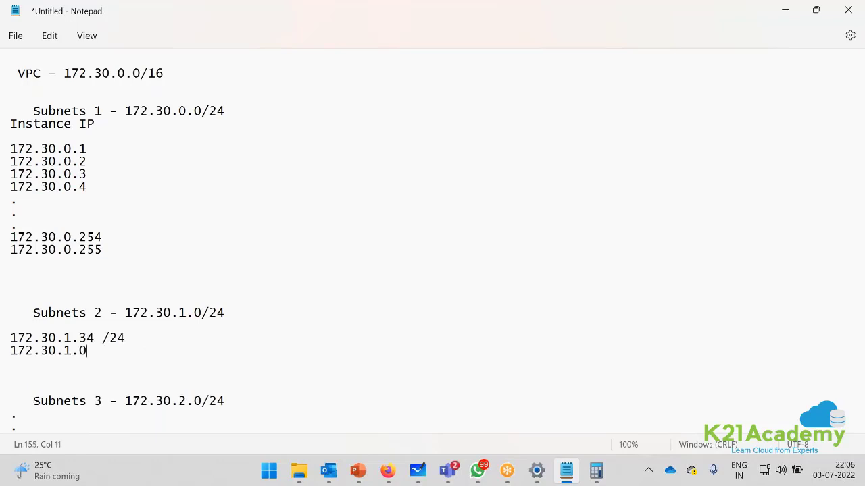
{"action": "key", "text": "BackSpace"}
{"action": "type", "text": "23 /24"}
- Write "yes" one blank line below the two example addresses under Subnets 2
{"action": "left_click_drag", "start_coordinate": [127, 349], "coordinate": [6, 336]}
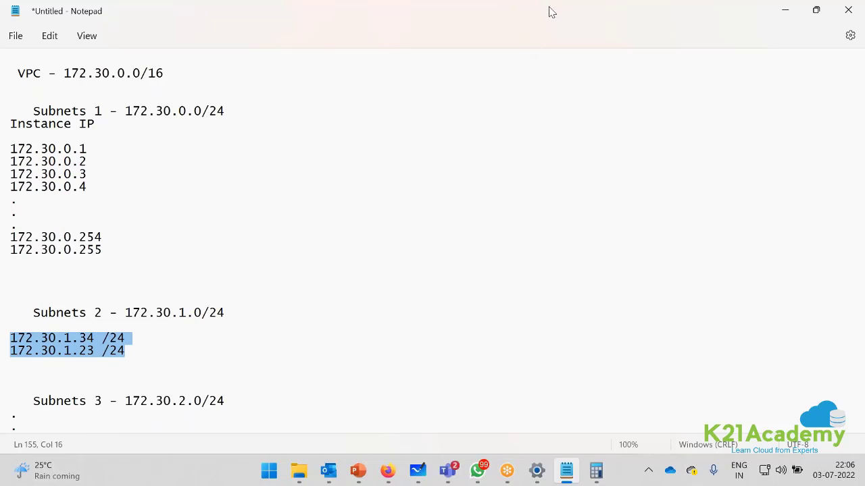
{"action": "left_click", "coordinate": [112, 369]}
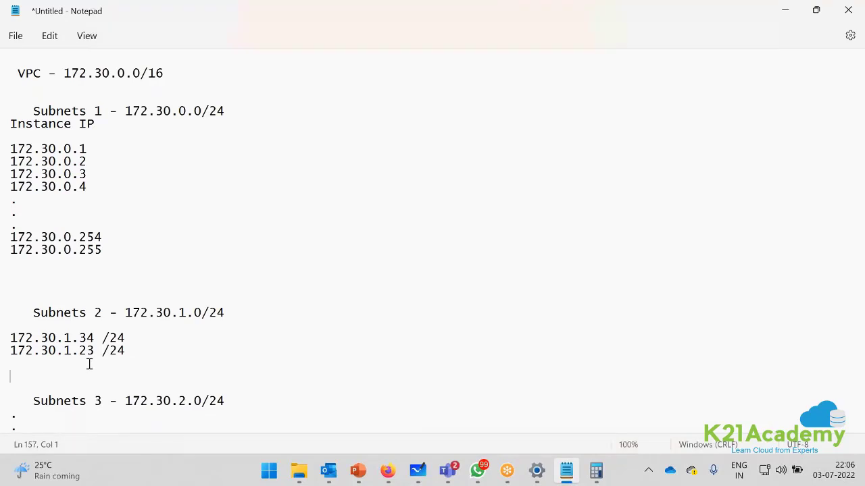
{"action": "type", "text": "yes"}
- Change the third number of the first example address under Subnets 2 to 2, making it 172.30.2.34 /24
{"action": "mouse_move", "coordinate": [12, 336]}
{"action": "left_mouse_down"}
{"action": "mouse_move", "coordinate": [74, 338]}
{"action": "mouse_move", "coordinate": [7, 351]}
{"action": "left_mouse_up"}
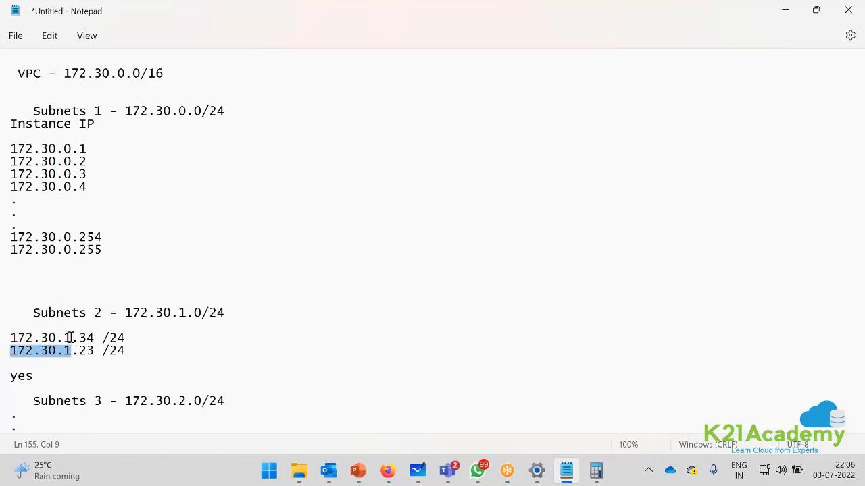
{"action": "left_click_drag", "start_coordinate": [73, 337], "coordinate": [7, 337]}
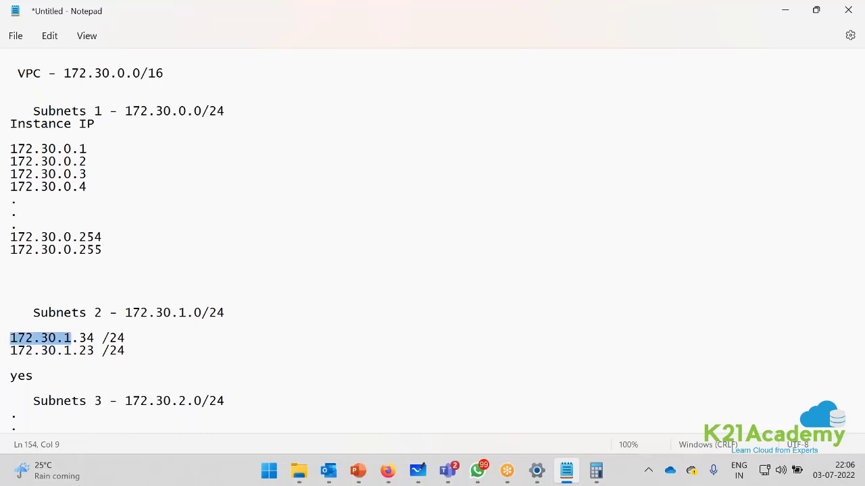
{"action": "left_click", "coordinate": [49, 375]}
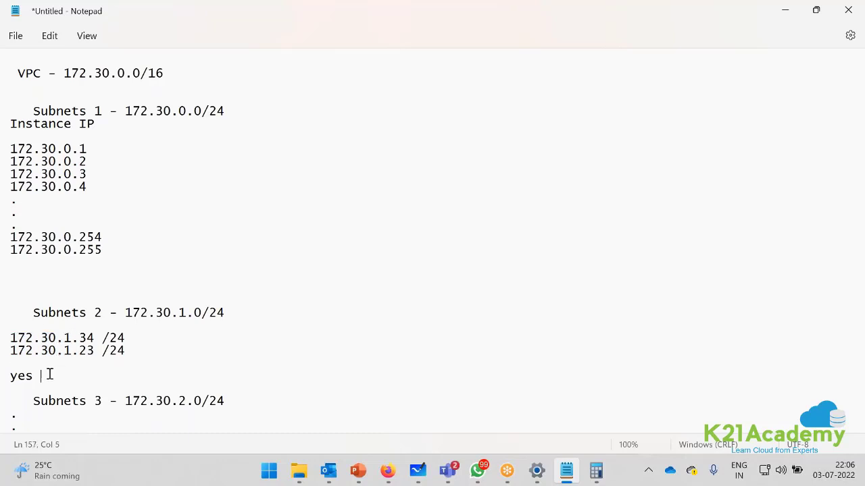
{"action": "double_click", "coordinate": [70, 338]}
{"action": "type", "text": "2"}
- Replace the answer "yes" below the two example addresses with "No"
{"action": "left_click_drag", "start_coordinate": [50, 362], "coordinate": [7, 376]}
{"action": "key", "text": "Left"}
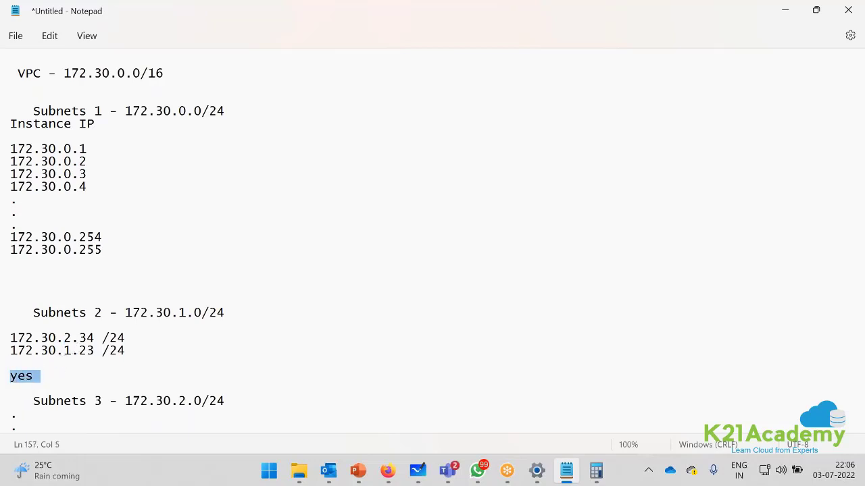
{"action": "key", "text": "BackSpace"}
{"action": "type", "text": "No"}
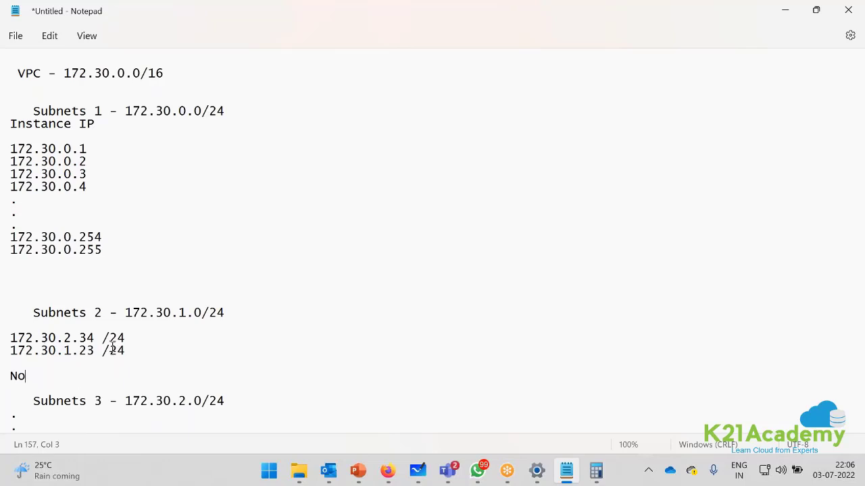
- Compare the network portions and /24 prefixes of the two example addresses under Subnets 2
{"action": "left_click_drag", "start_coordinate": [102, 338], "coordinate": [128, 338]}
{"action": "left_click_drag", "start_coordinate": [10, 338], "coordinate": [71, 336]}
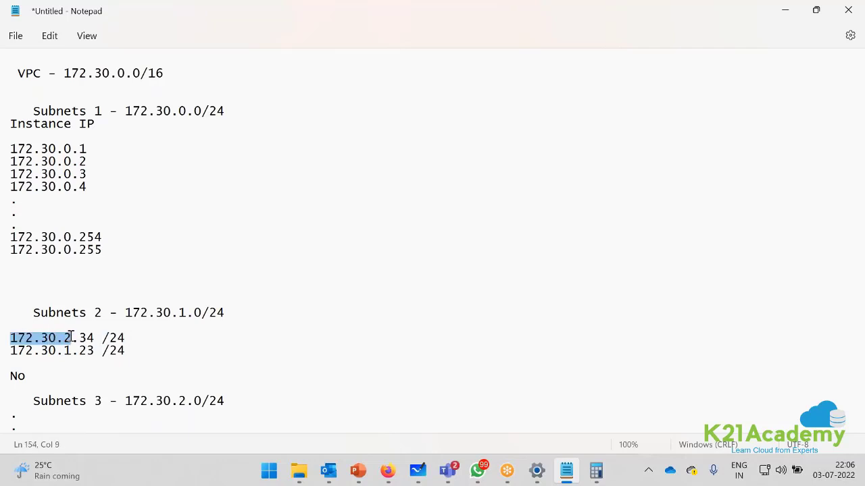
{"action": "left_click_drag", "start_coordinate": [11, 350], "coordinate": [126, 350]}
{"action": "left_click", "coordinate": [72, 366]}
{"action": "left_click", "coordinate": [87, 373]}
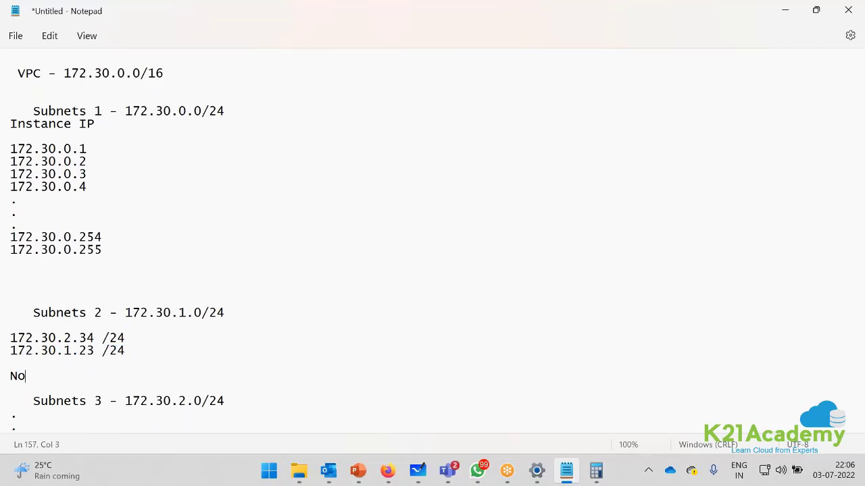
{"action": "left_click_drag", "start_coordinate": [10, 337], "coordinate": [7, 356]}
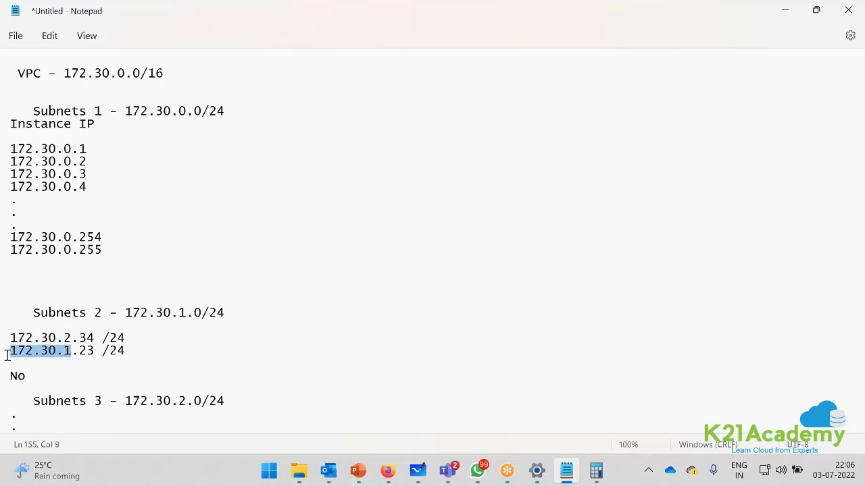
{"action": "left_click", "coordinate": [32, 367]}
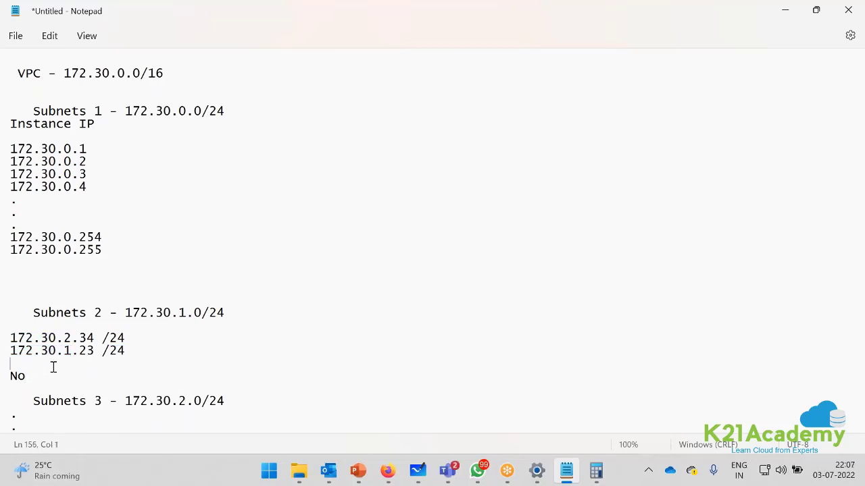
{"action": "left_click", "coordinate": [33, 376]}
{"action": "left_click_drag", "start_coordinate": [33, 365], "coordinate": [9, 322]}
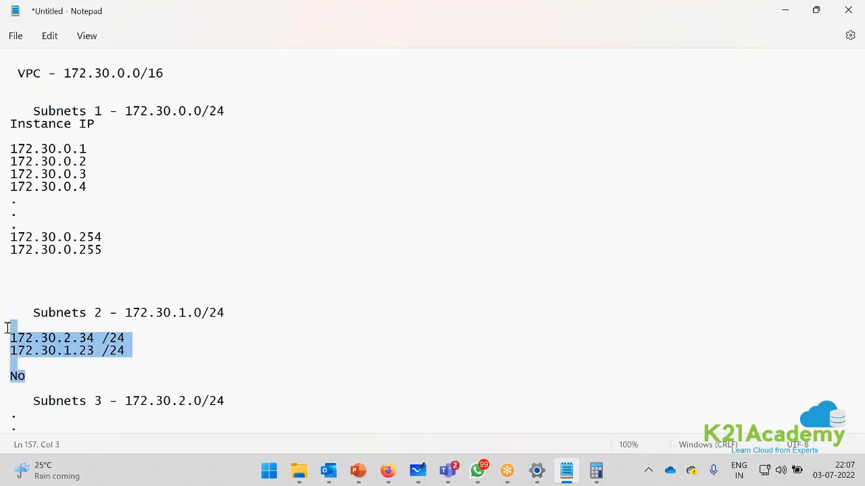
{"action": "left_click", "coordinate": [33, 365]}
{"action": "left_click_drag", "start_coordinate": [65, 338], "coordinate": [71, 337]}
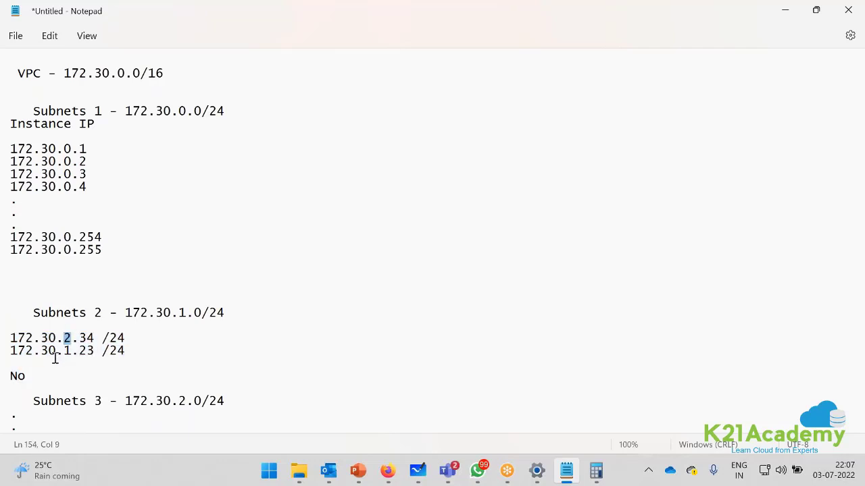
- Restore the first example address under Subnets 2 to 172.30.1.34 /24 and the answer below to "yes"
{"action": "type", "text": "1"}
{"action": "left_click_drag", "start_coordinate": [48, 373], "coordinate": [6, 317]}
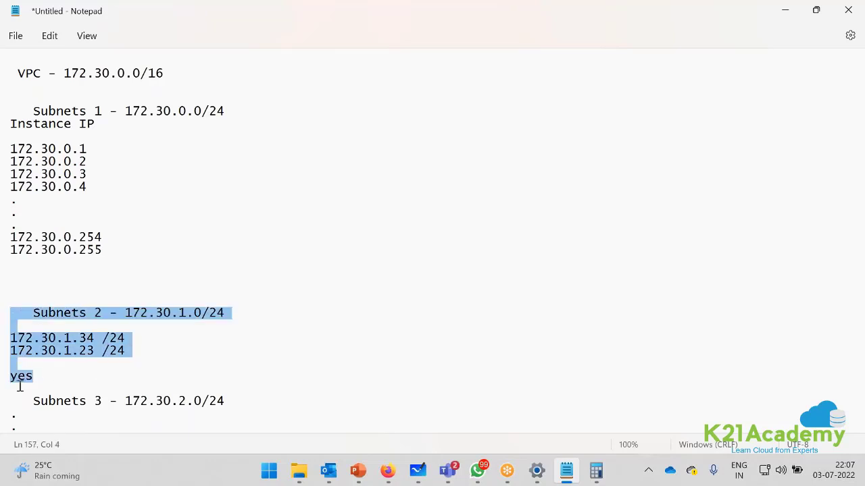
{"action": "left_click", "coordinate": [43, 374]}
{"action": "left_click", "coordinate": [61, 367]}
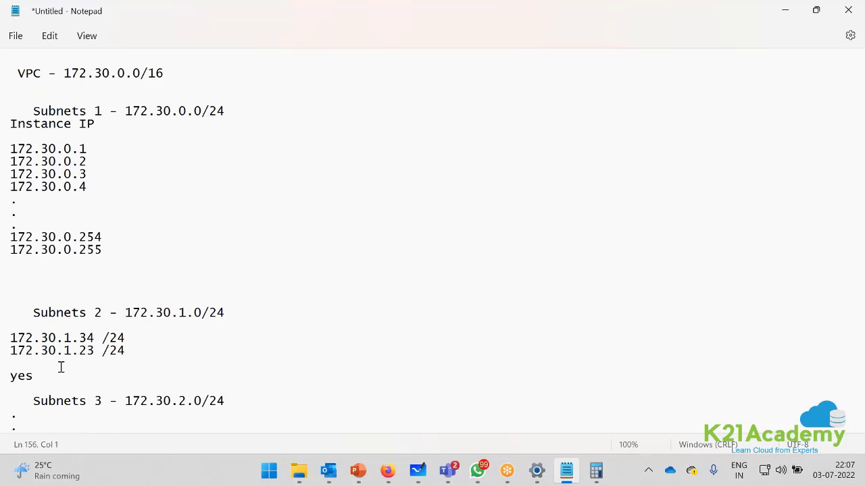
- Switch to Microsoft Whiteboard and replace the region label below the diagram with "Region = us-east-1"
{"action": "left_click", "coordinate": [566, 471]}
{"action": "left_click", "coordinate": [417, 471]}
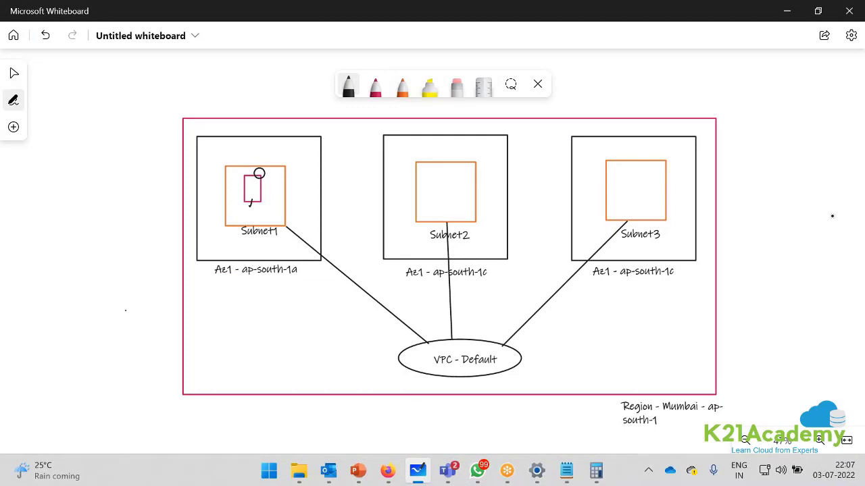
{"action": "left_click", "coordinate": [665, 410]}
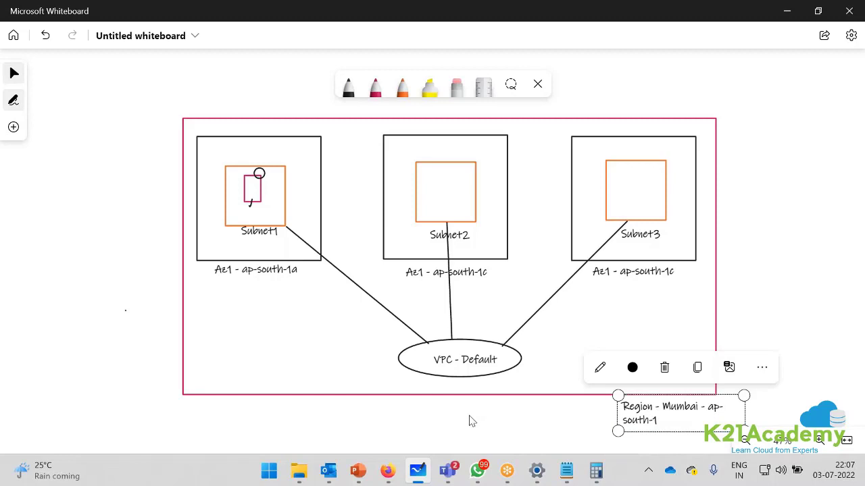
{"action": "double_click", "coordinate": [628, 419]}
{"action": "double_click", "coordinate": [636, 419]}
{"action": "left_click", "coordinate": [659, 414]}
{"action": "key", "text": "ctrl+a"}
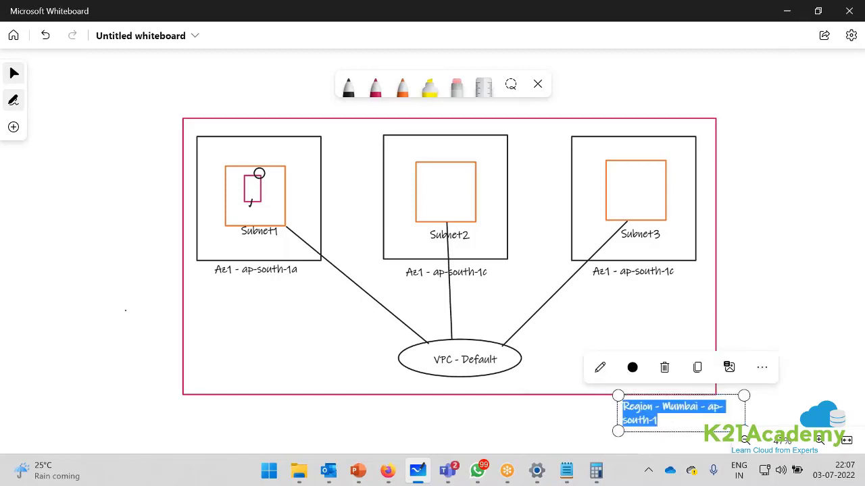
{"action": "type", "text": "Res"}
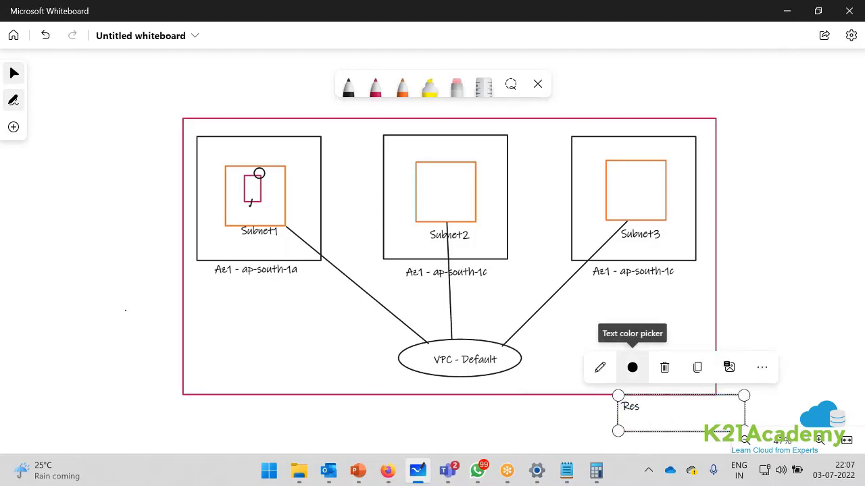
{"action": "type", "text": "ion = us-east-1"}
- Change the availability zone label under the Subnet1 box to "Az1 - Us-east-1a"
{"action": "left_click", "coordinate": [257, 270]}
{"action": "left_click", "coordinate": [257, 270]}
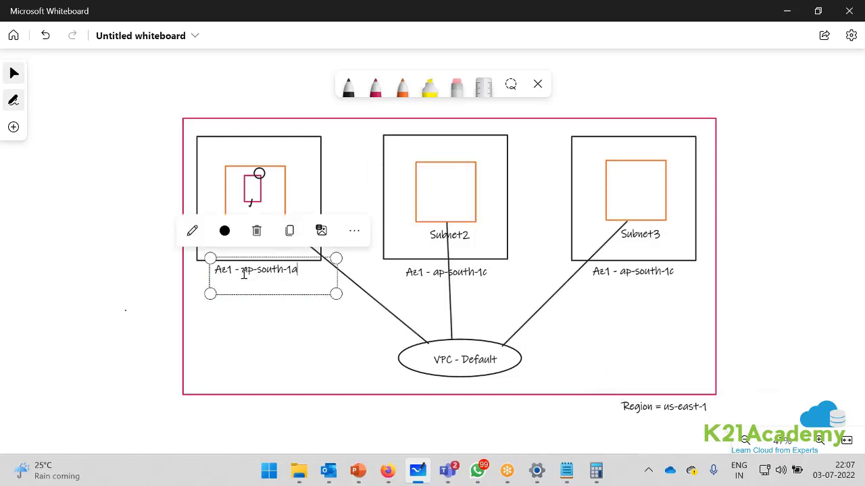
{"action": "left_click_drag", "start_coordinate": [242, 270], "coordinate": [294, 273]}
{"action": "type", "text": "u"}
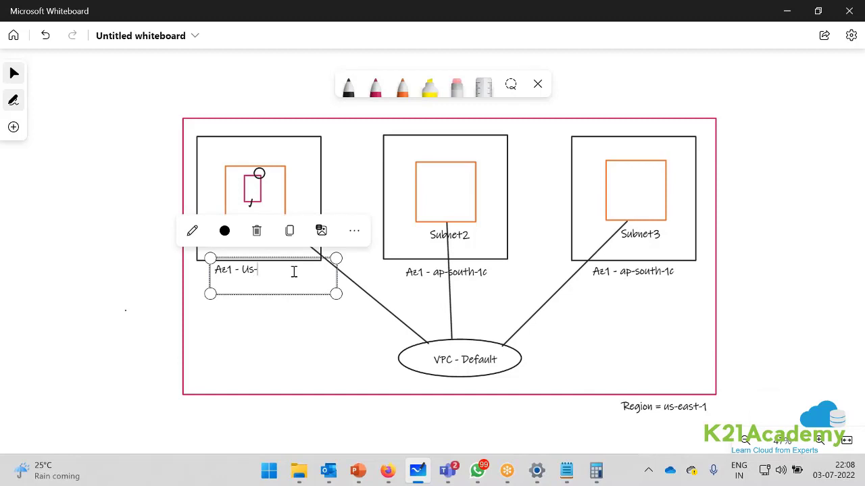
{"action": "type", "text": "s-east-1a"}
{"action": "left_click", "coordinate": [297, 300]}
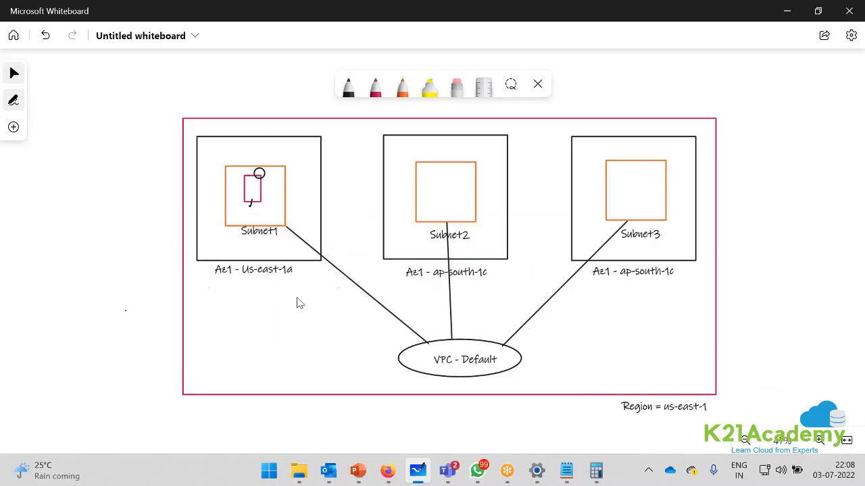
- Change the availability zone label under the Subnet2 box to "Az1 - us-east 1b"
{"action": "left_click", "coordinate": [401, 282]}
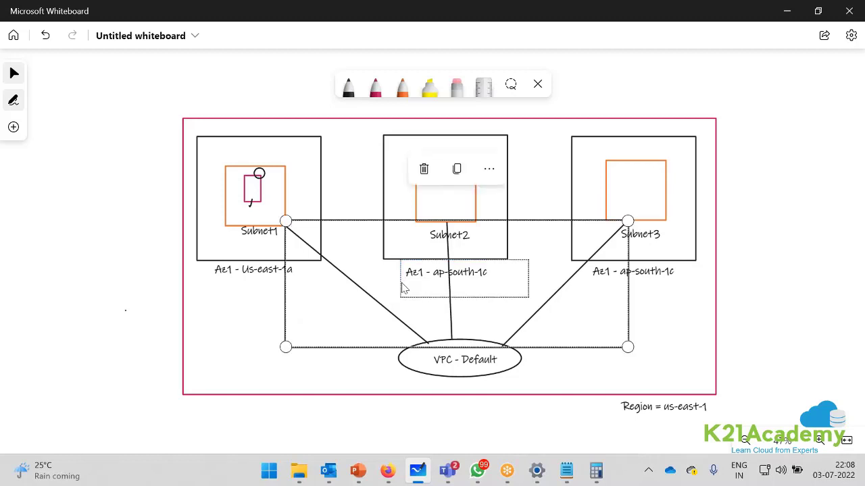
{"action": "left_click", "coordinate": [281, 363]}
{"action": "left_click", "coordinate": [495, 262]}
{"action": "left_click", "coordinate": [414, 279]}
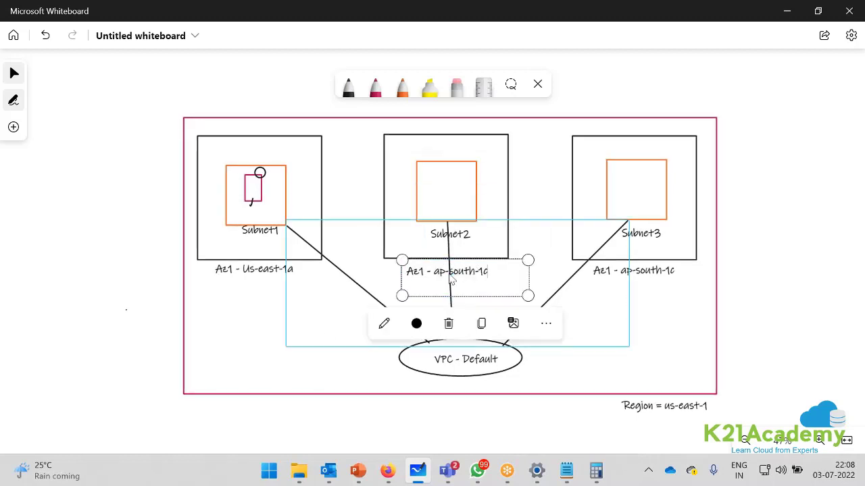
{"action": "left_click", "coordinate": [433, 271]}
{"action": "left_click_drag", "start_coordinate": [433, 271], "coordinate": [492, 273]}
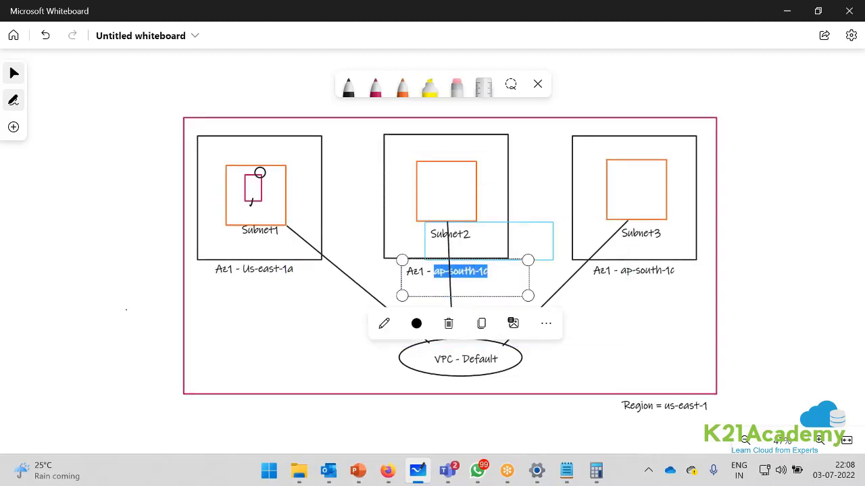
{"action": "type", "text": "us"}
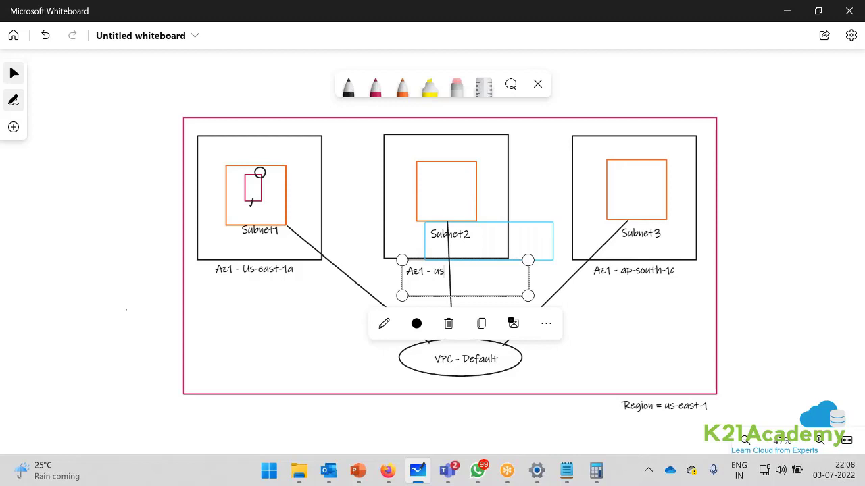
{"action": "type", "text": "-east 1b"}
- Change the availability zone label under the Subnet3 box to "Az1 - us-east-1c"
{"action": "left_click", "coordinate": [622, 270]}
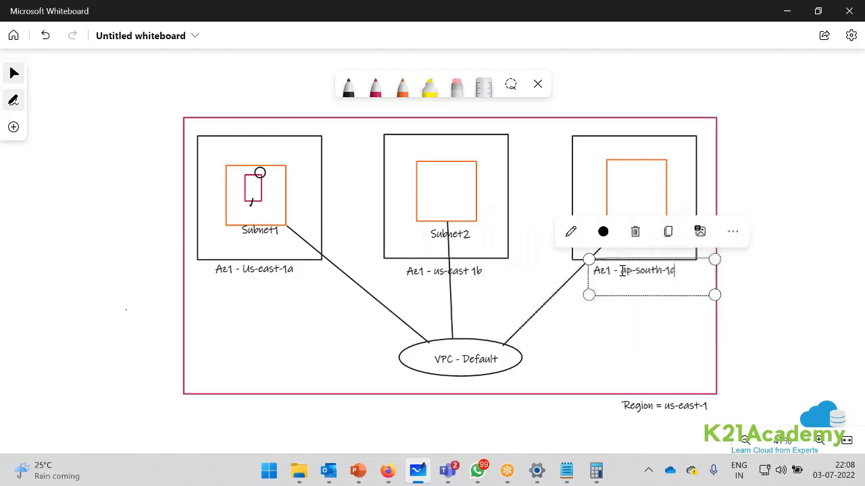
{"action": "left_click_drag", "start_coordinate": [621, 270], "coordinate": [684, 271]}
{"action": "type", "text": "us"}
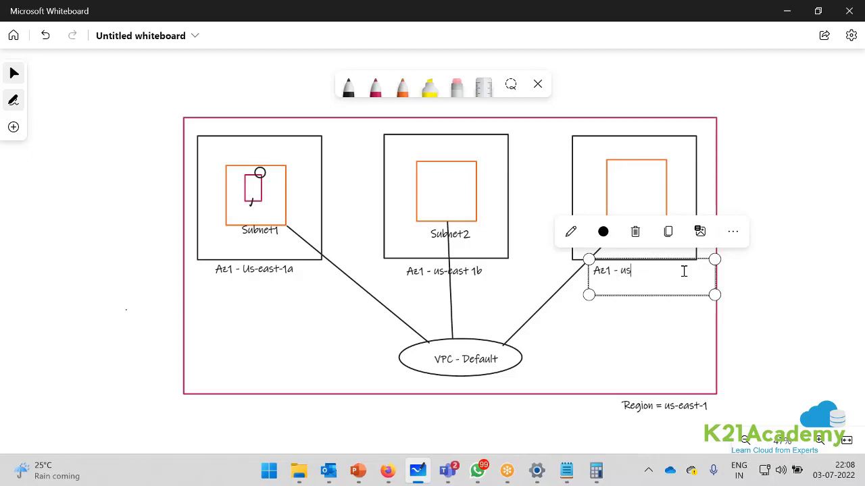
{"action": "type", "text": "-east"}
{"action": "key", "text": "BackSpace"}
{"action": "key", "text": "BackSpace"}
{"action": "type", "text": "1"}
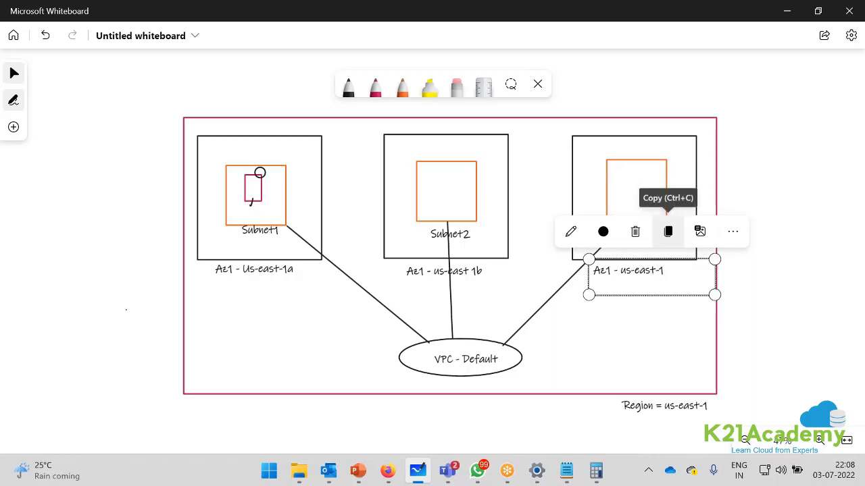
{"action": "type", "text": "c"}
{"action": "left_click", "coordinate": [81, 336]}
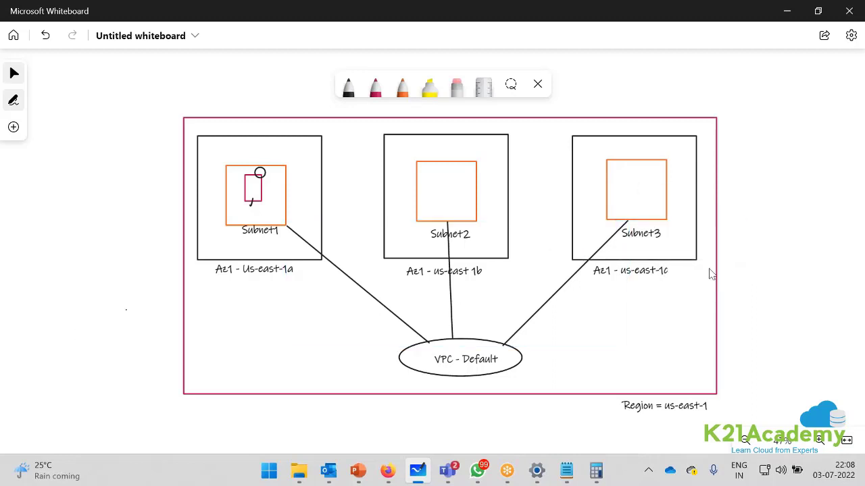
- Enlarge the pink region rectangle rightward and downward to make room for more availability zones
{"action": "scroll", "coordinate": [774, 361], "scroll_direction": "down", "scroll_amount": 1}
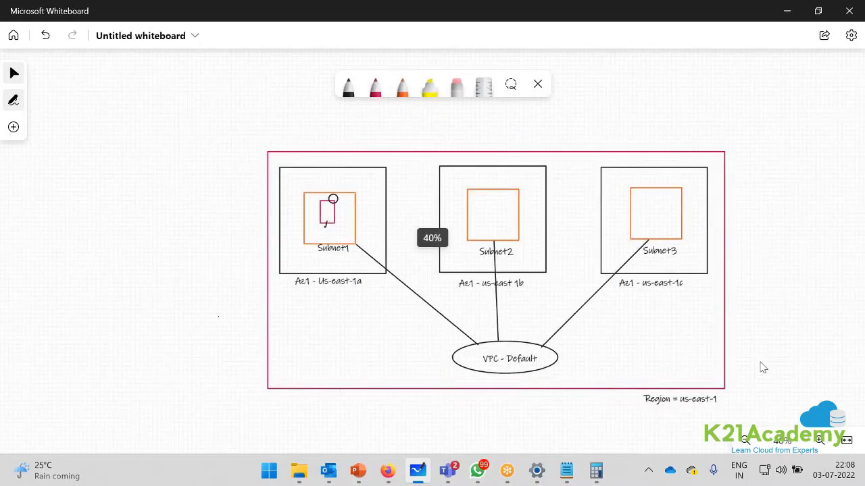
{"action": "scroll", "coordinate": [763, 367], "scroll_direction": "down", "scroll_amount": 1}
{"action": "left_click_drag", "start_coordinate": [494, 403], "coordinate": [205, 340]}
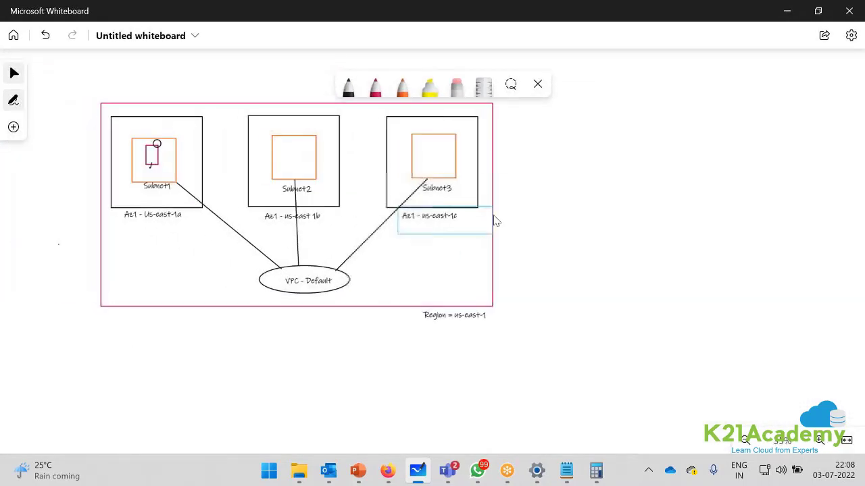
{"action": "left_click", "coordinate": [494, 221]}
{"action": "left_click_drag", "start_coordinate": [494, 308], "coordinate": [765, 334]}
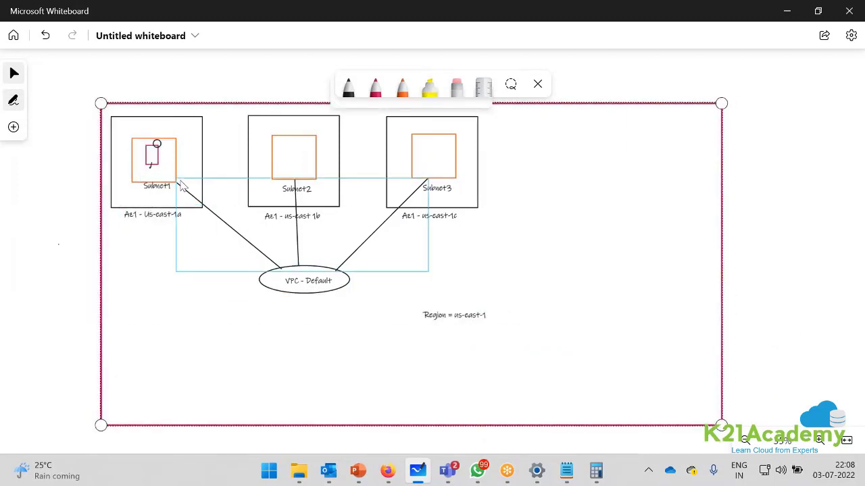
- Try to duplicate the Subnet1 availability zone box together with its label, and undo the pasted copy
{"action": "left_click", "coordinate": [112, 207]}
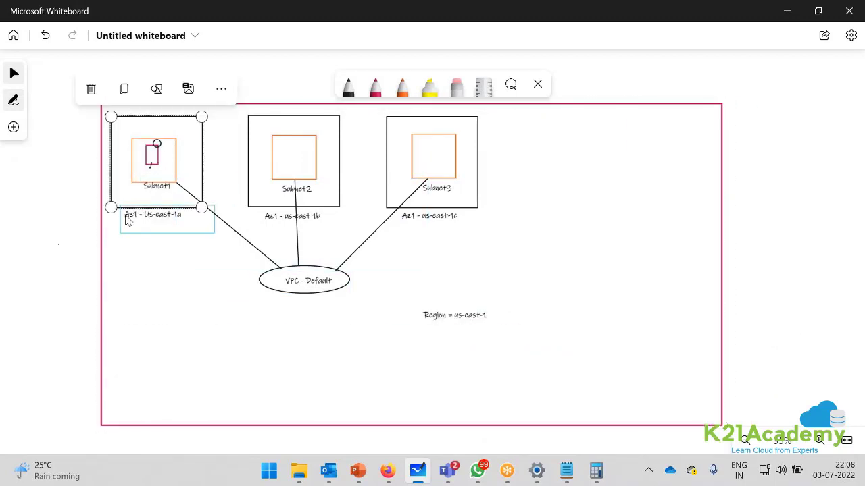
{"action": "left_click", "coordinate": [127, 221], "text": "ctrl"}
{"action": "key", "text": "ctrl+c"}
{"action": "key", "text": "ctrl+v"}
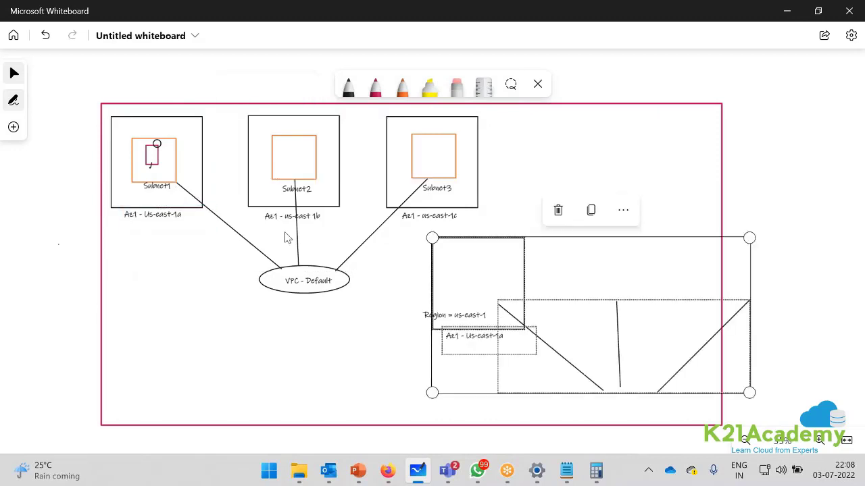
{"action": "key", "text": "ctrl+z"}
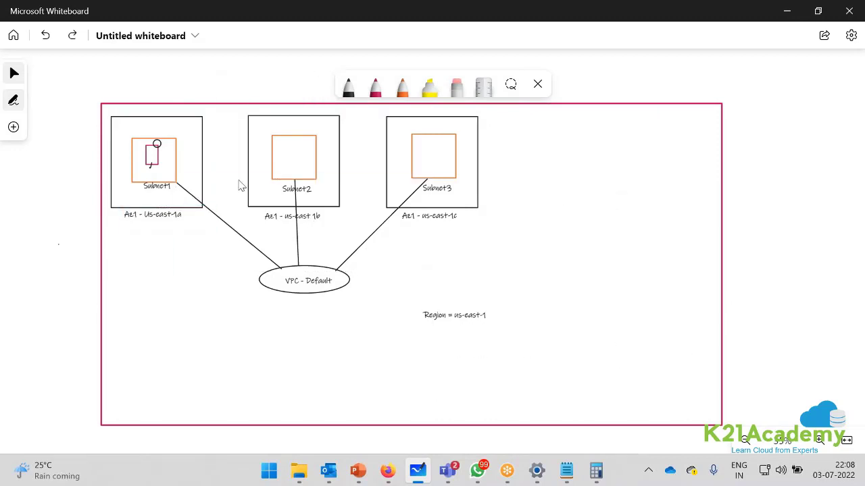
- Duplicate the empty black zone box twice and place both copies in a row beside the Subnet3 zone
{"action": "left_click", "coordinate": [113, 200]}
{"action": "key", "text": "ctrl+c"}
{"action": "key", "text": "ctrl+v"}
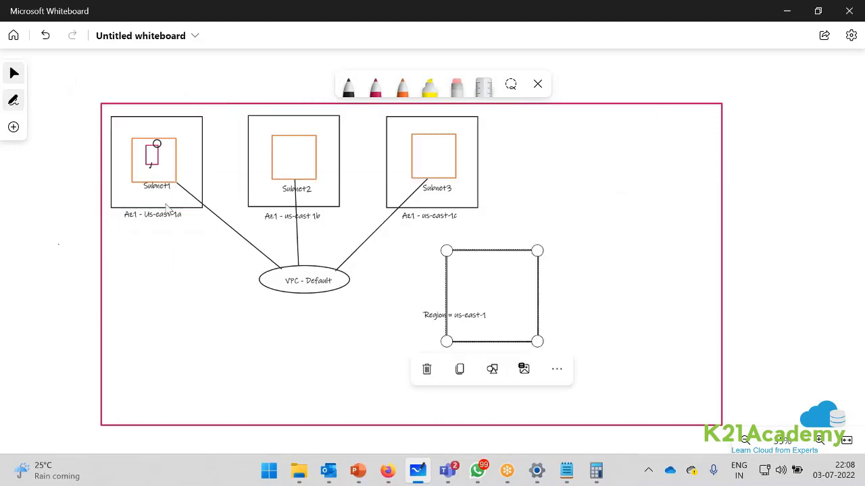
{"action": "left_click_drag", "start_coordinate": [508, 278], "coordinate": [551, 162]}
{"action": "key", "text": "ctrl+v"}
{"action": "left_click_drag", "start_coordinate": [504, 284], "coordinate": [627, 168]}
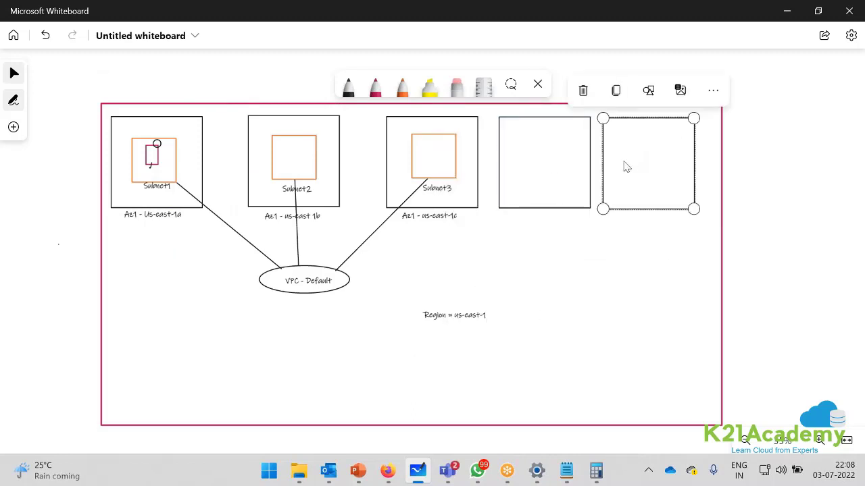
- Delete the connector lines joining the three subnets to the VPC - Default ellipse
{"action": "left_click", "coordinate": [270, 205]}
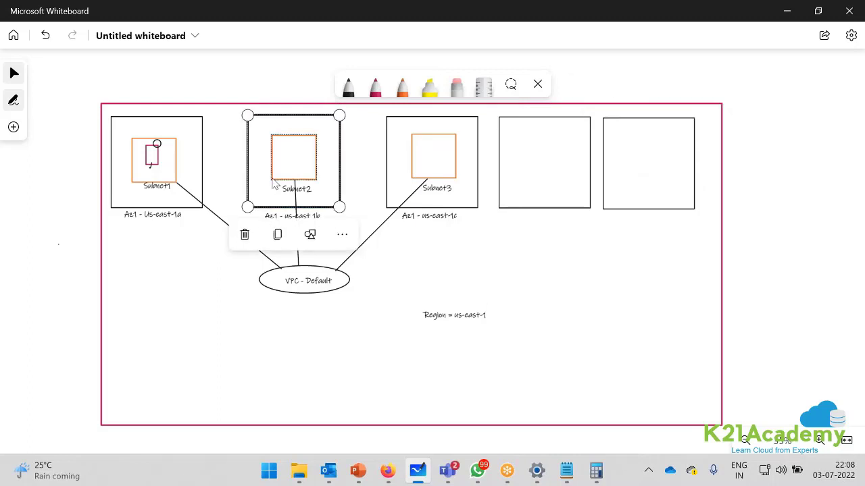
{"action": "left_click", "coordinate": [223, 217]}
{"action": "left_click", "coordinate": [196, 301]}
{"action": "left_click", "coordinate": [232, 230]}
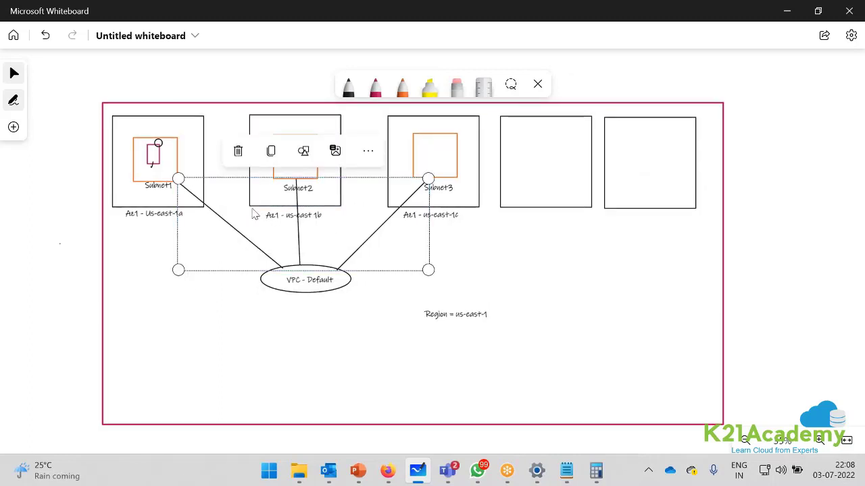
{"action": "key", "text": "Delete"}
{"action": "left_click", "coordinate": [249, 177]}
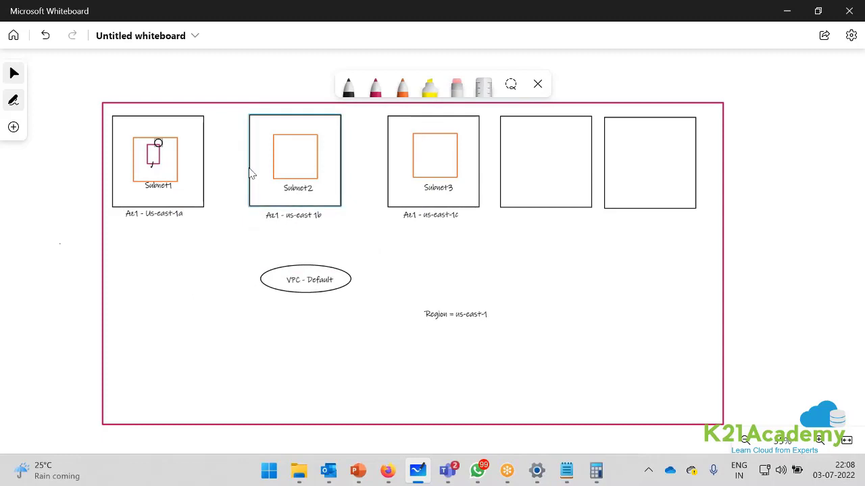
{"action": "left_click", "coordinate": [273, 170], "text": "ctrl"}
{"action": "left_click", "coordinate": [289, 191], "text": "ctrl"}
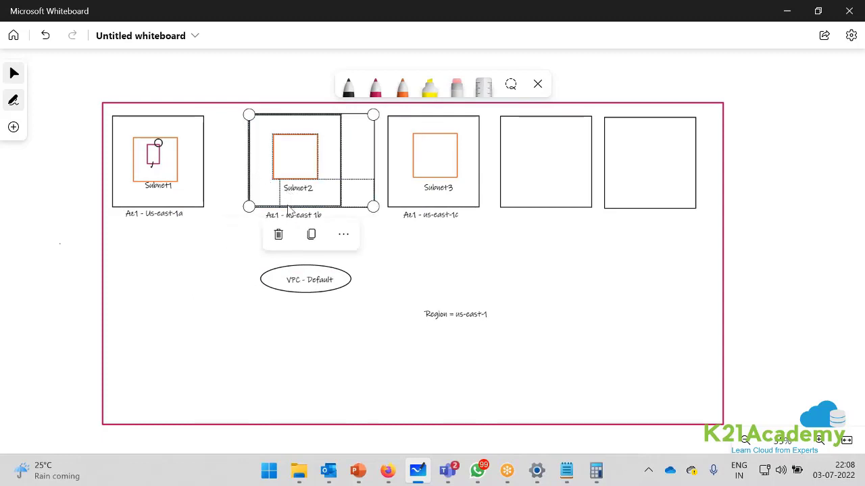
{"action": "left_click", "coordinate": [287, 216], "text": "ctrl"}
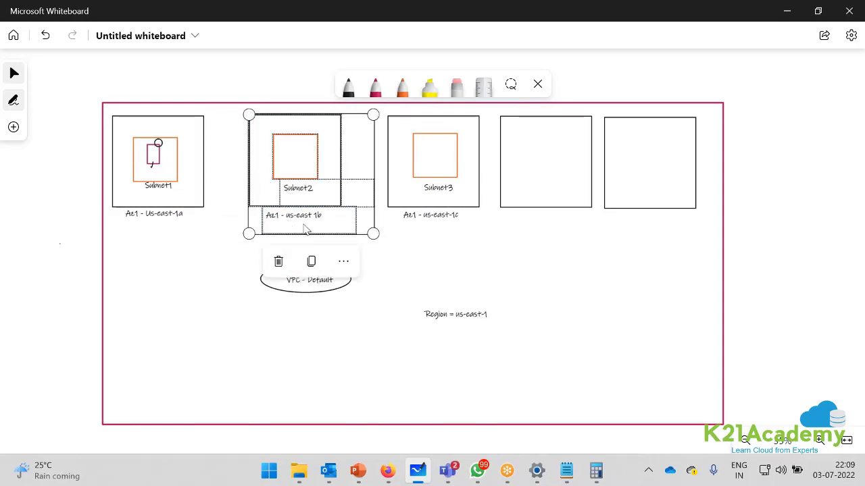
{"action": "left_click", "coordinate": [290, 158]}
{"action": "scroll", "coordinate": [273, 158], "scroll_direction": "right", "scroll_amount": 2}
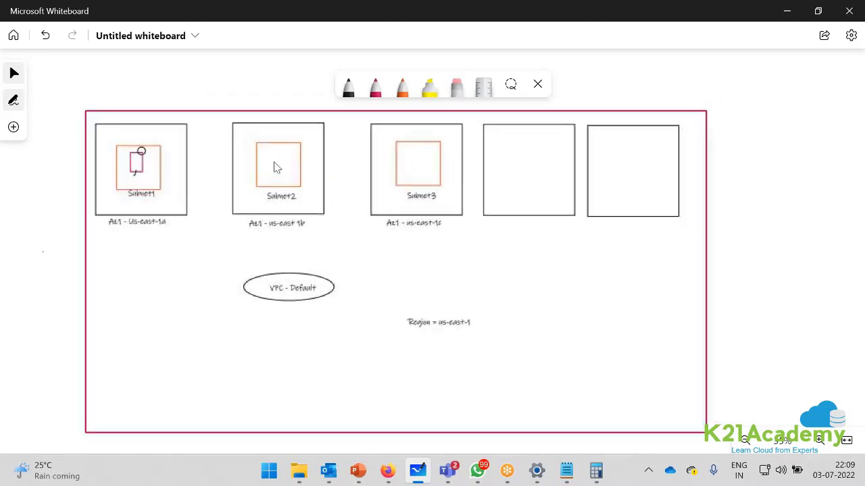
{"action": "left_click_drag", "start_coordinate": [212, 123], "coordinate": [232, 127]}
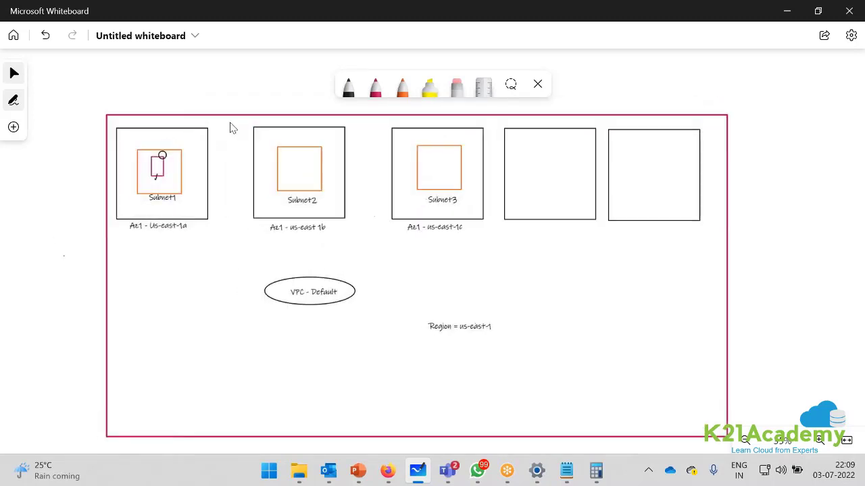
- Move the Subnet2 zone box, its orange square and both labels together, closer to the Subnet1 zone
{"action": "left_click", "coordinate": [285, 132]}
{"action": "left_click", "coordinate": [297, 161], "text": "ctrl"}
{"action": "left_click", "coordinate": [298, 206], "text": "ctrl"}
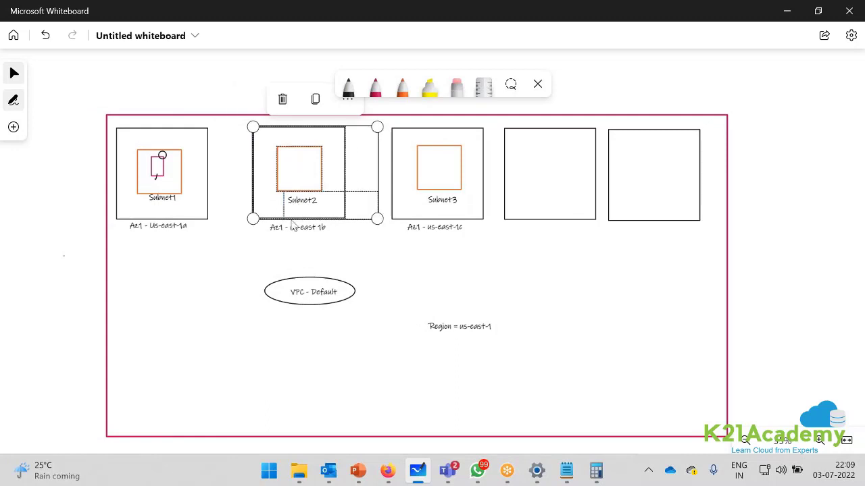
{"action": "left_click", "coordinate": [290, 231], "text": "ctrl"}
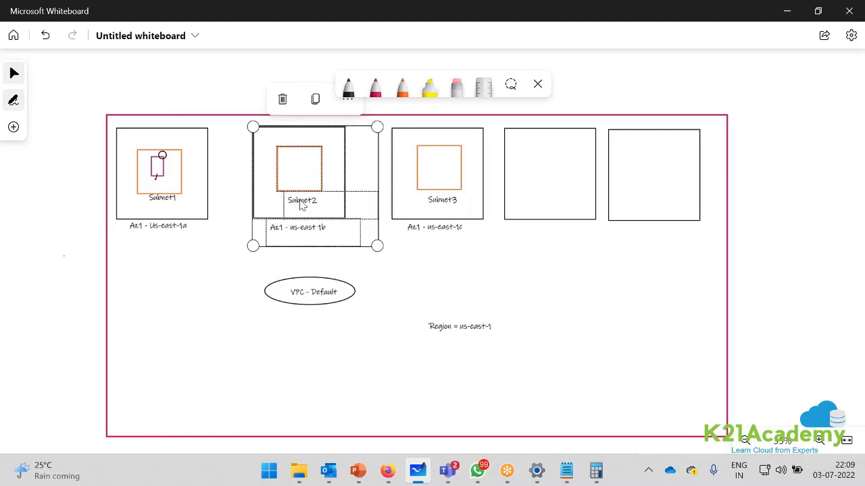
{"action": "left_click", "coordinate": [292, 207]}
{"action": "left_click_drag", "start_coordinate": [292, 206], "coordinate": [272, 209]}
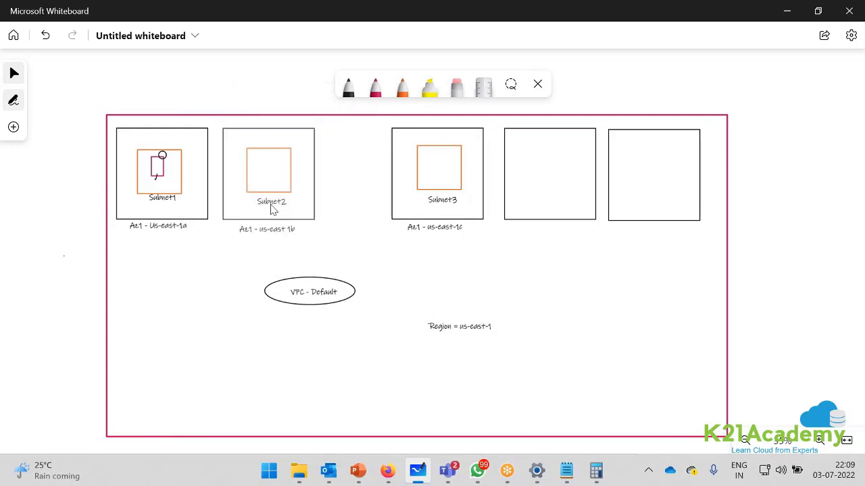
{"action": "left_click", "coordinate": [414, 191]}
{"action": "left_click", "coordinate": [434, 206], "text": "ctrl"}
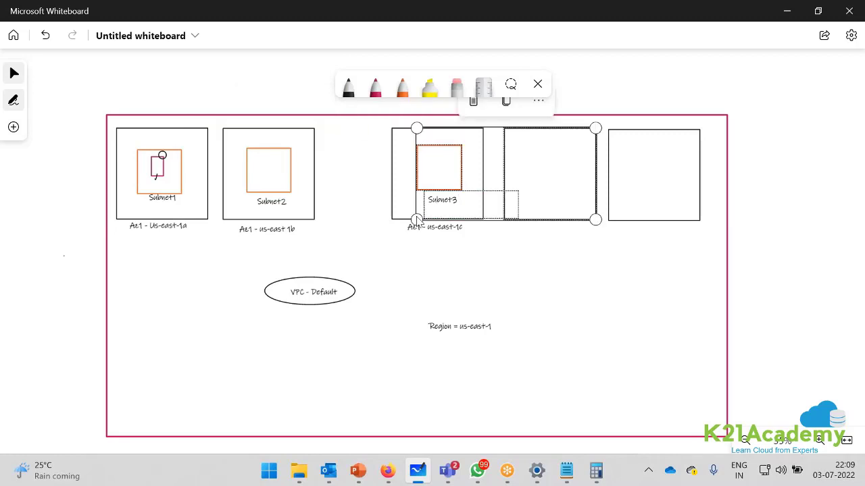
{"action": "left_click", "coordinate": [394, 219], "text": "ctrl"}
{"action": "left_click", "coordinate": [429, 228], "text": "ctrl"}
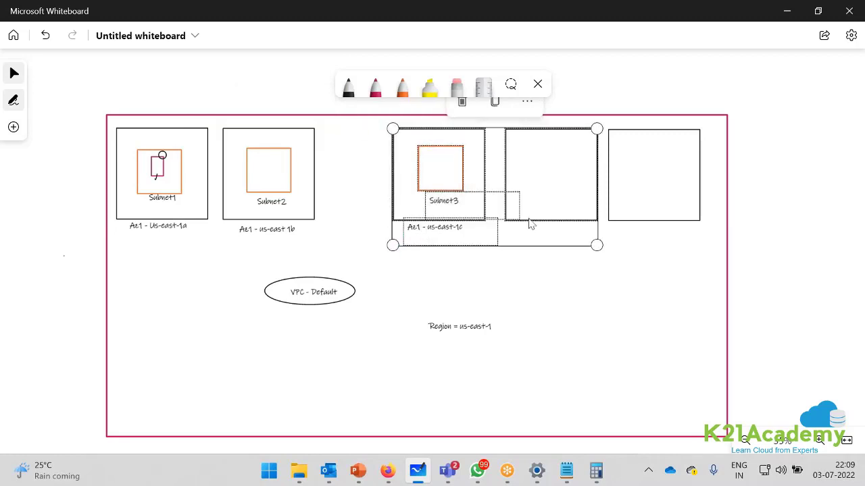
{"action": "left_click", "coordinate": [616, 221], "text": "ctrl"}
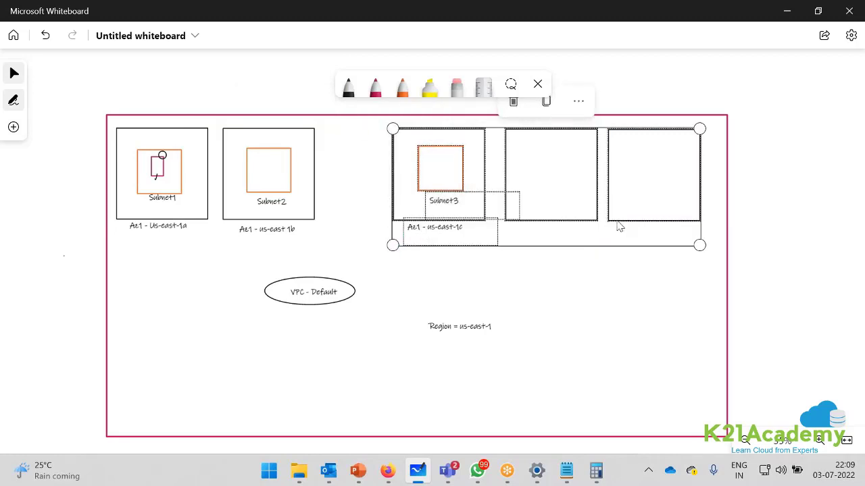
{"action": "left_click", "coordinate": [608, 234]}
- Move the Subnet3 zone, its orange square and labels, together with the adjacent empty box, closer to the Subnet2 zone
{"action": "scroll", "coordinate": [571, 236], "scroll_direction": "right", "scroll_amount": 2}
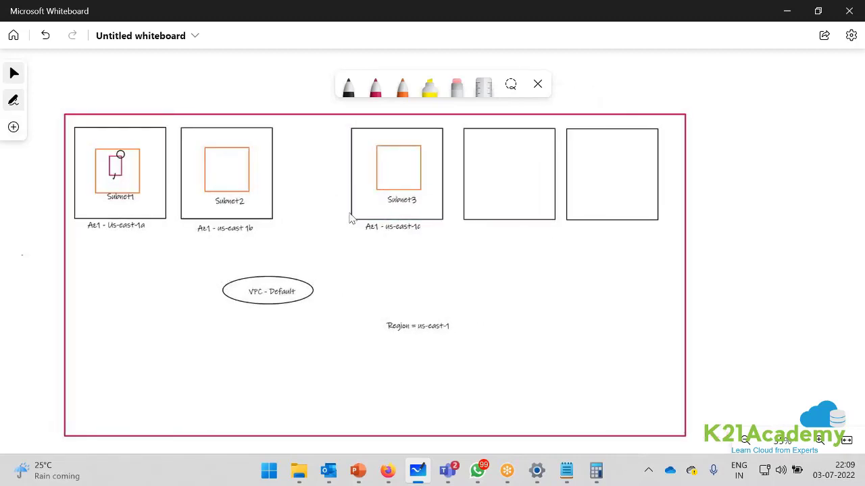
{"action": "left_click", "coordinate": [376, 184]}
{"action": "left_click", "coordinate": [405, 205], "text": "ctrl"}
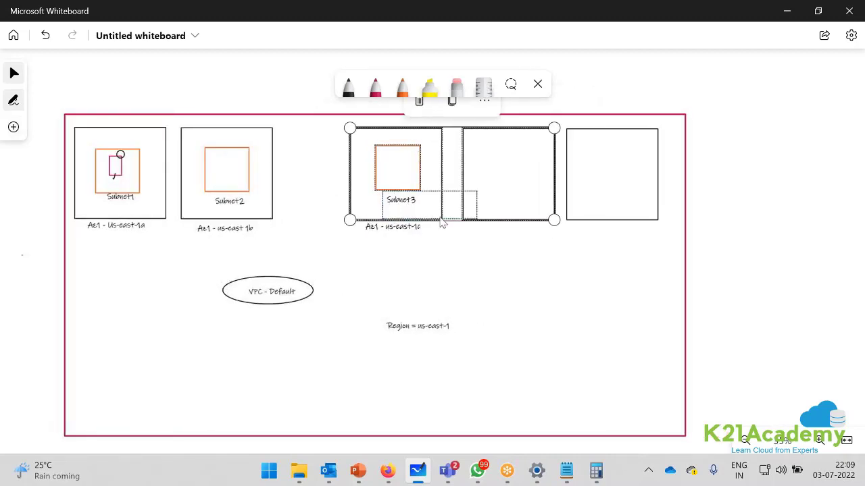
{"action": "left_click", "coordinate": [405, 227], "text": "ctrl"}
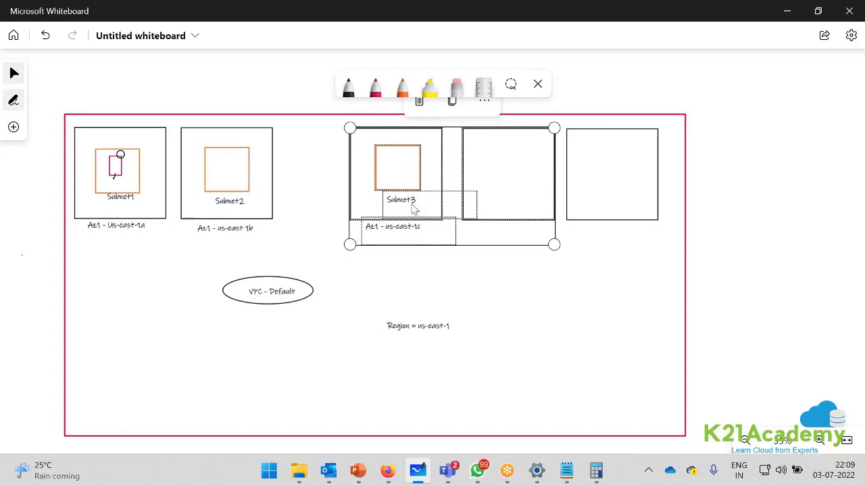
{"action": "left_click_drag", "start_coordinate": [414, 210], "coordinate": [344, 206]}
- Close the gaps between the two empty zone boxes so they sit in a row beside the Subnet3 zone
{"action": "left_click", "coordinate": [569, 221]}
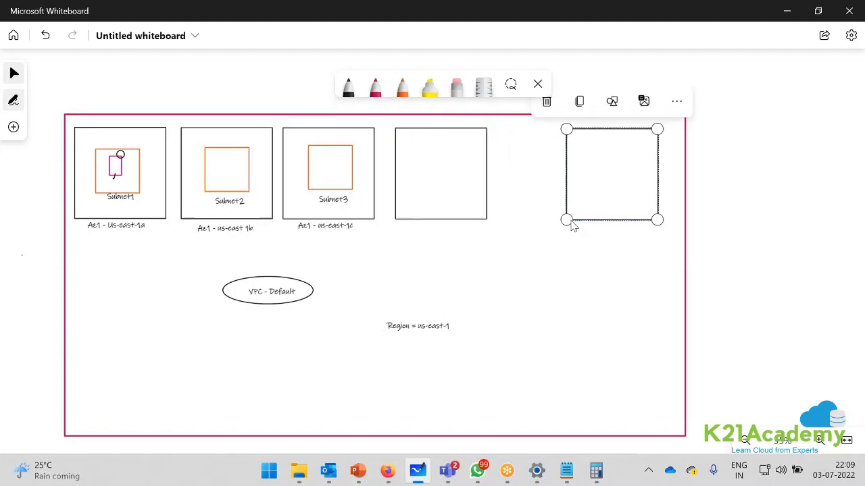
{"action": "left_click_drag", "start_coordinate": [585, 215], "coordinate": [531, 211]}
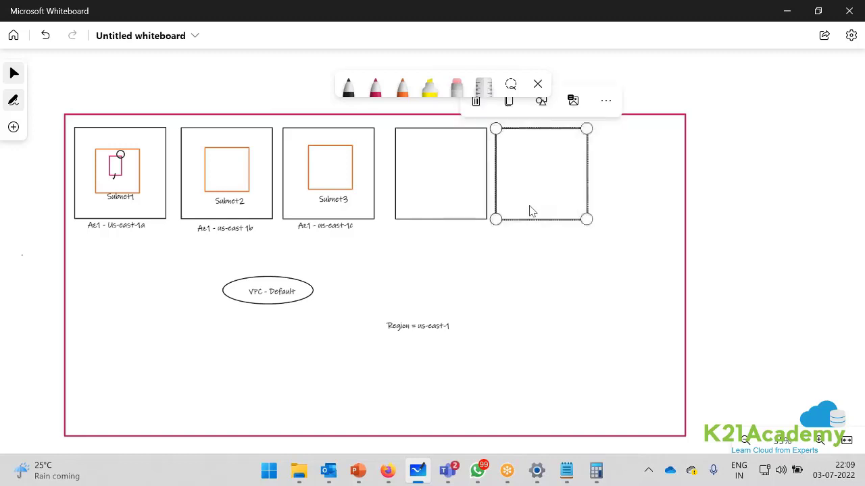
{"action": "left_click", "coordinate": [466, 211]}
{"action": "left_click", "coordinate": [457, 220]}
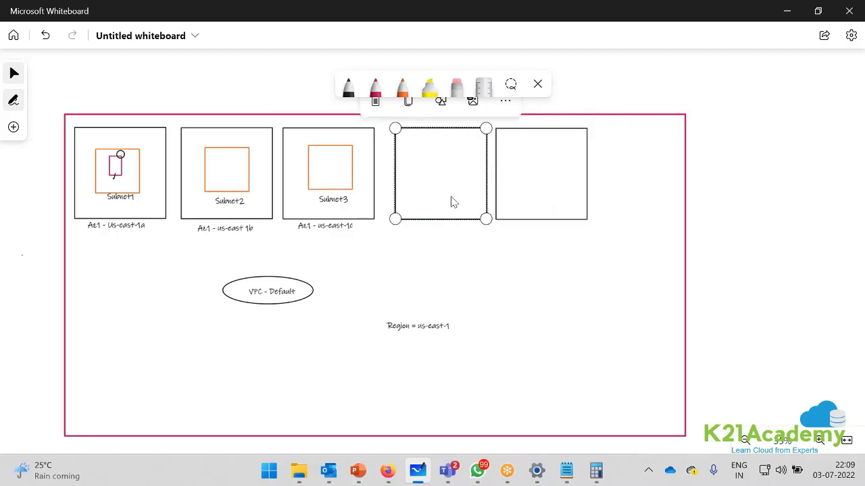
{"action": "left_click_drag", "start_coordinate": [453, 203], "coordinate": [442, 200]}
{"action": "left_click", "coordinate": [518, 216]}
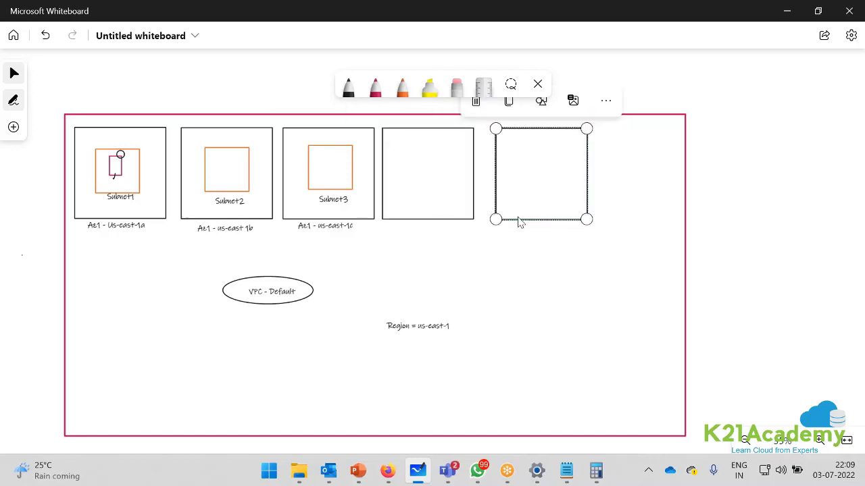
{"action": "left_click_drag", "start_coordinate": [523, 207], "coordinate": [512, 206]}
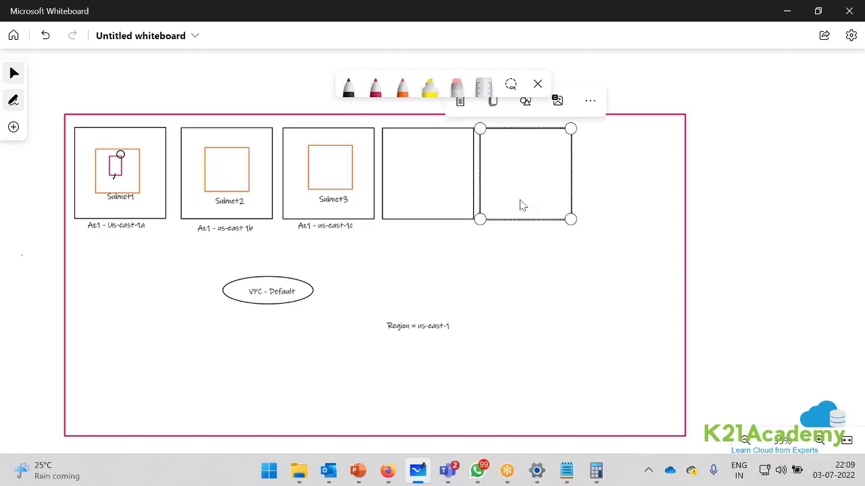
- Duplicate the last empty zone box and place the copy at the end of the row as the sixth zone
{"action": "key", "text": "ctrl+c"}
{"action": "key", "text": "ctrl+v"}
{"action": "left_click_drag", "start_coordinate": [498, 264], "coordinate": [644, 161]}
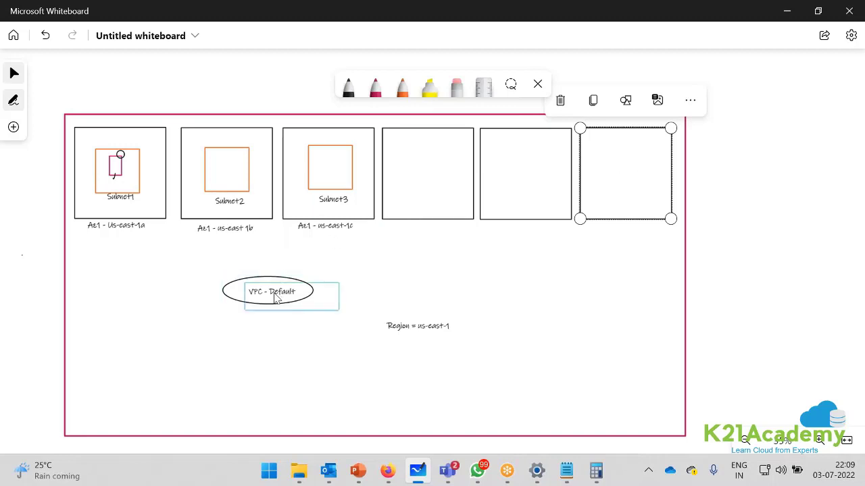
{"action": "left_click", "coordinate": [243, 322]}
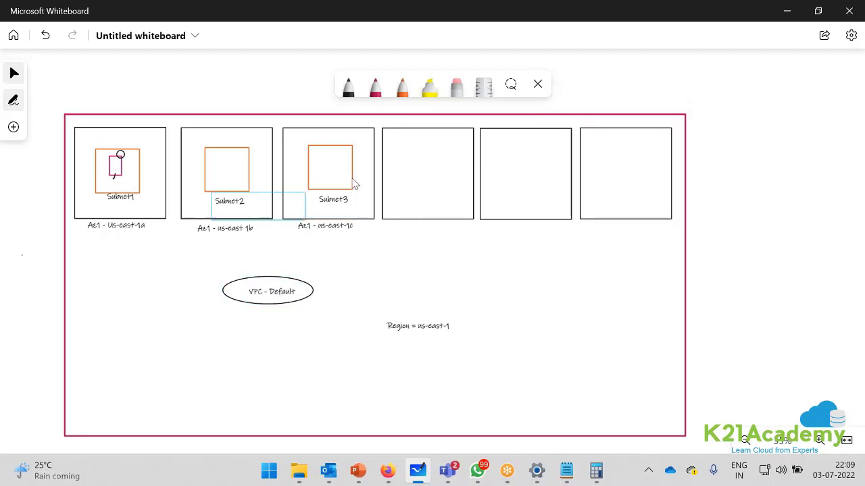
- Erase the VPC ellipse and delete the "VPC - Default" and "Region = us-east-1" labels from the diagram
{"action": "left_click", "coordinate": [456, 84]}
{"action": "mouse_move", "coordinate": [227, 287]}
{"action": "left_mouse_down"}
{"action": "mouse_move", "coordinate": [286, 283]}
{"action": "mouse_move", "coordinate": [297, 306]}
{"action": "left_mouse_up"}
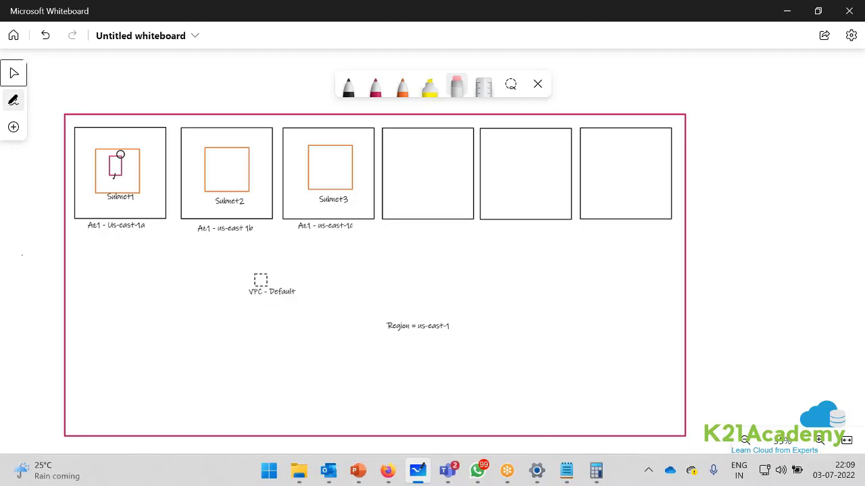
{"action": "key", "text": "Escape"}
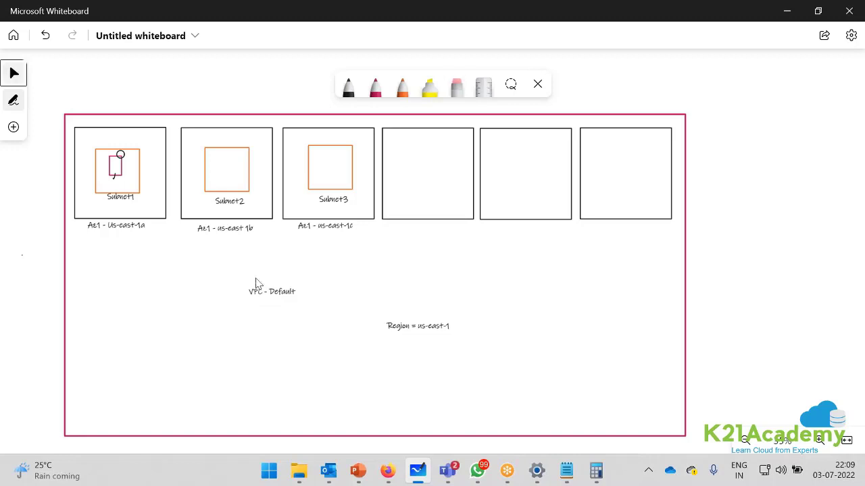
{"action": "key", "text": "Delete"}
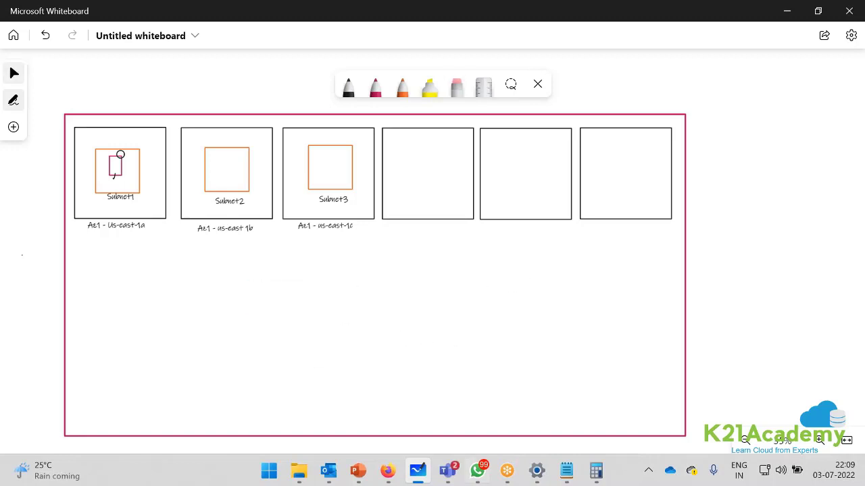
- Switch to the AWS console in Firefox, search for vpc, open the Your VPCs list and start creating a VPC
{"action": "left_click", "coordinate": [358, 471]}
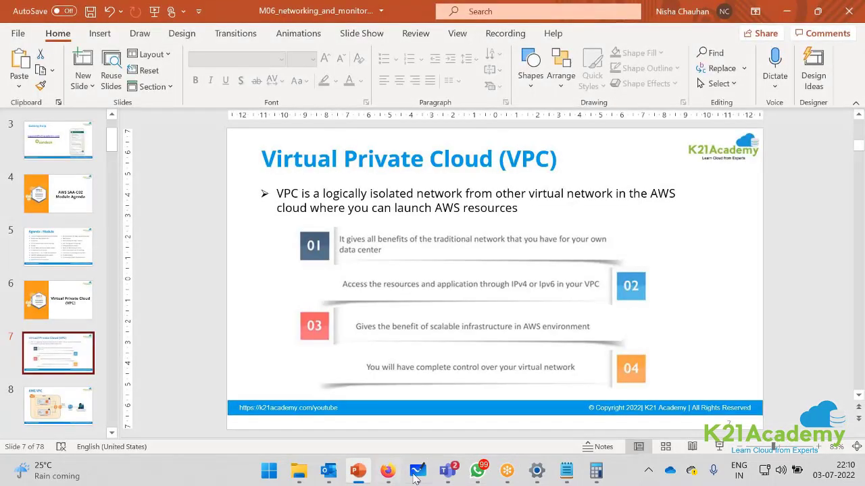
{"action": "left_click", "coordinate": [387, 471]}
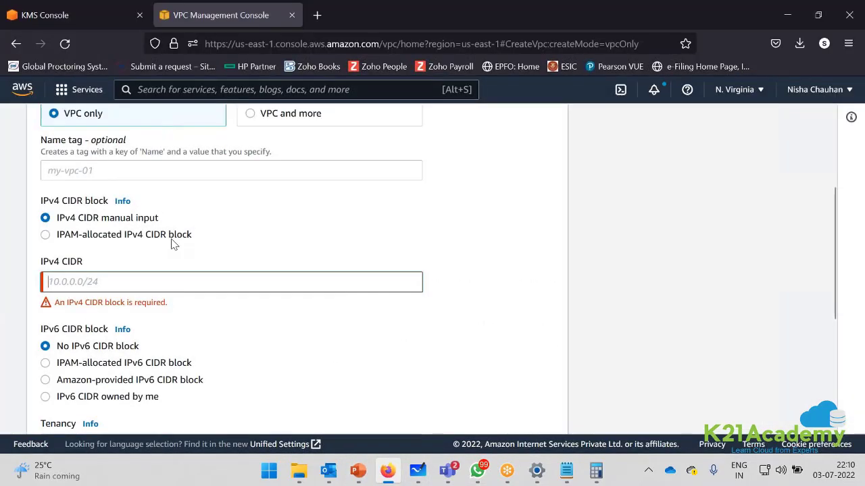
{"action": "scroll", "coordinate": [172, 245], "scroll_direction": "up", "scroll_amount": 3}
{"action": "left_click", "coordinate": [195, 87]}
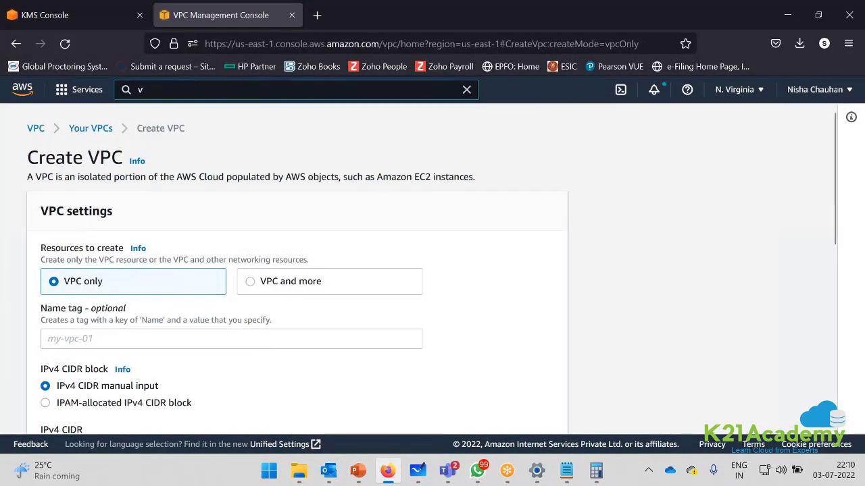
{"action": "type", "text": "vpc"}
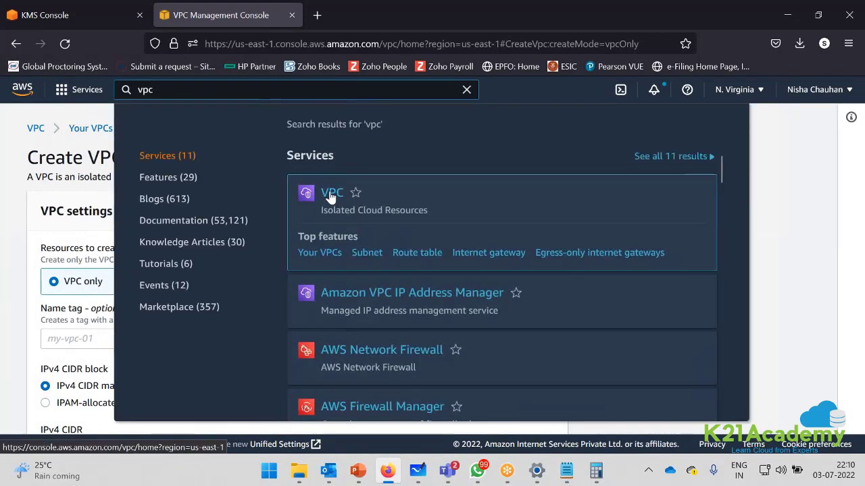
{"action": "left_click", "coordinate": [329, 194]}
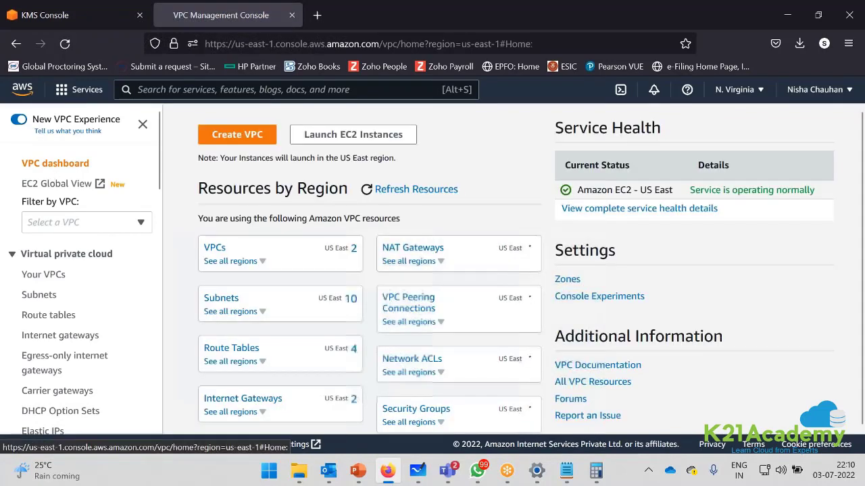
{"action": "left_click", "coordinate": [37, 277]}
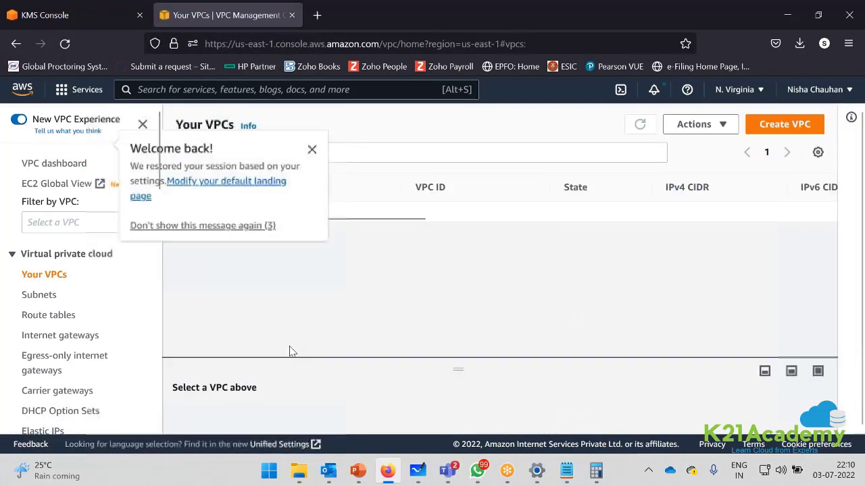
{"action": "left_click", "coordinate": [774, 132]}
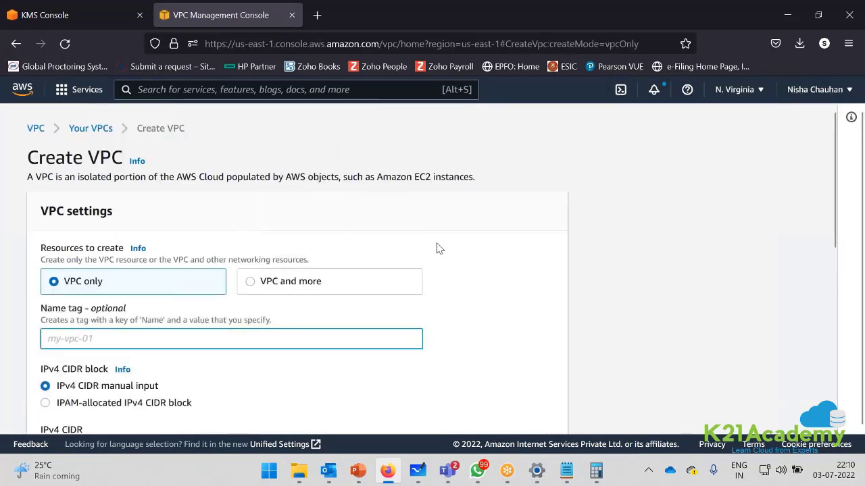
- Enter K21VPC as the name tag of the new VPC
{"action": "scroll", "coordinate": [437, 249], "scroll_direction": "down", "scroll_amount": 3}
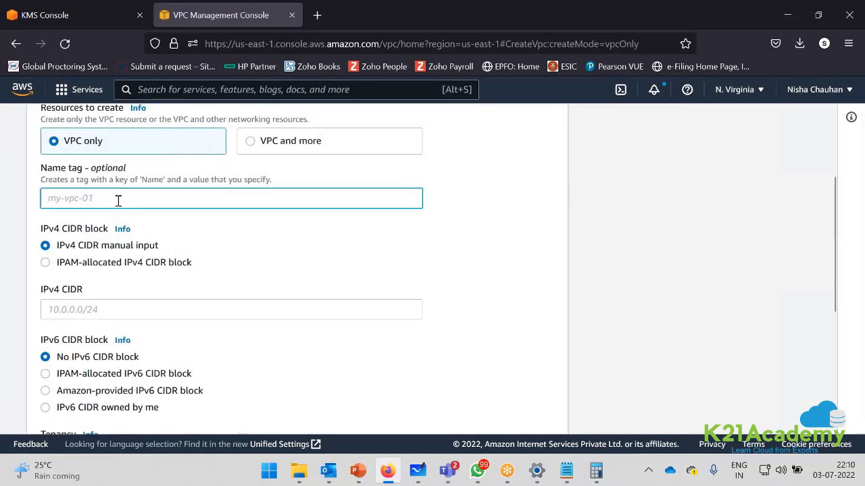
{"action": "type", "text": "K21VPC"}
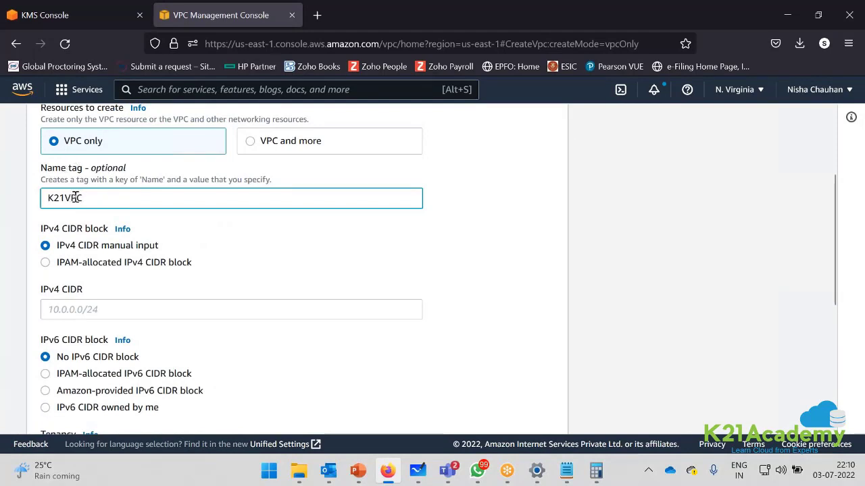
{"action": "left_click_drag", "start_coordinate": [45, 198], "coordinate": [97, 201]}
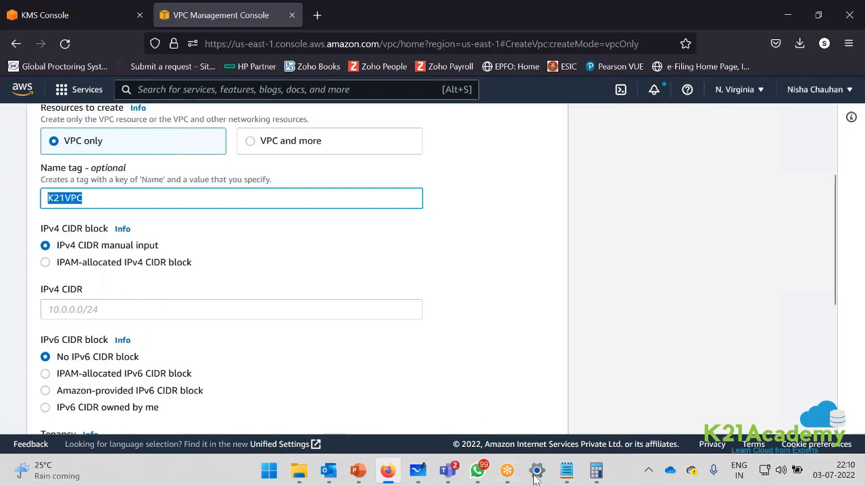
- Consult the VPC and subnet notes in Notepad, and set the new VPC's IPv4 CIDR to 192.168.0.0/16 in the AWS form
{"action": "left_click", "coordinate": [567, 470]}
{"action": "scroll", "coordinate": [195, 268], "scroll_direction": "up", "scroll_amount": 6}
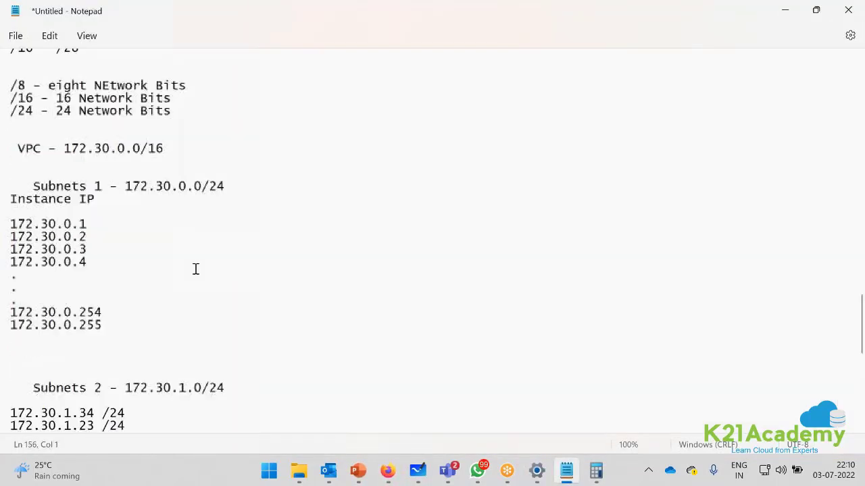
{"action": "scroll", "coordinate": [195, 269], "scroll_direction": "up", "scroll_amount": 6}
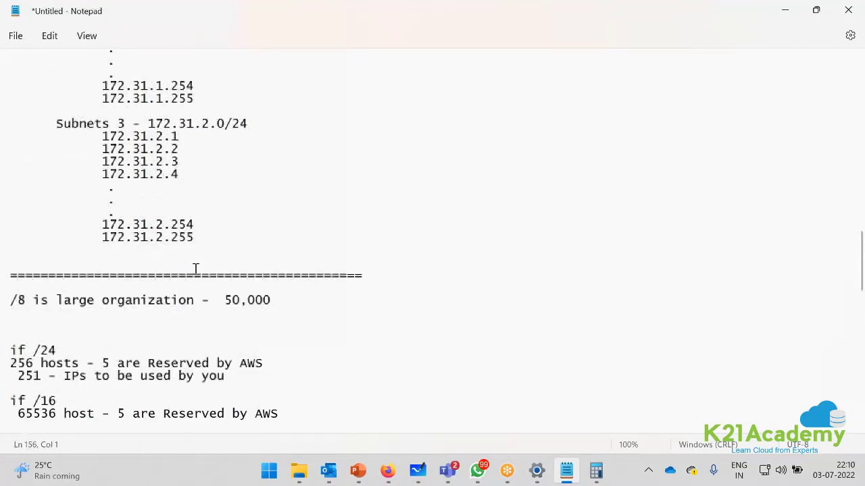
{"action": "scroll", "coordinate": [196, 270], "scroll_direction": "down", "scroll_amount": 5}
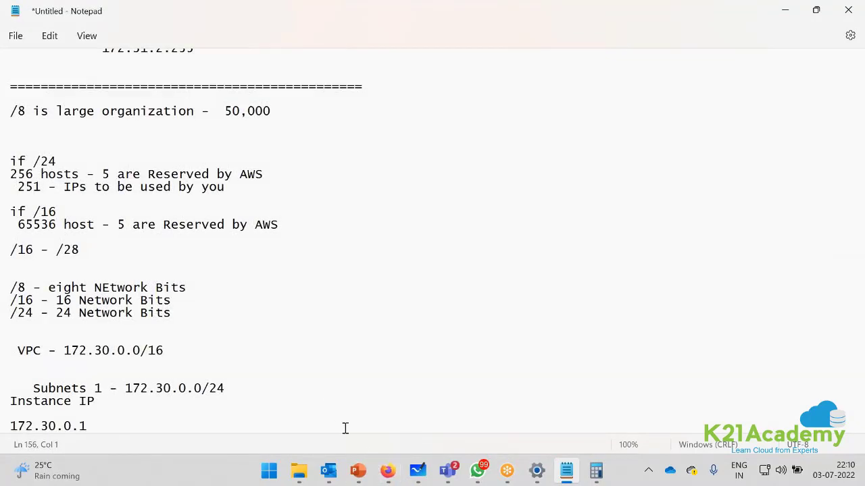
{"action": "left_click", "coordinate": [387, 470]}
{"action": "left_click", "coordinate": [144, 310]}
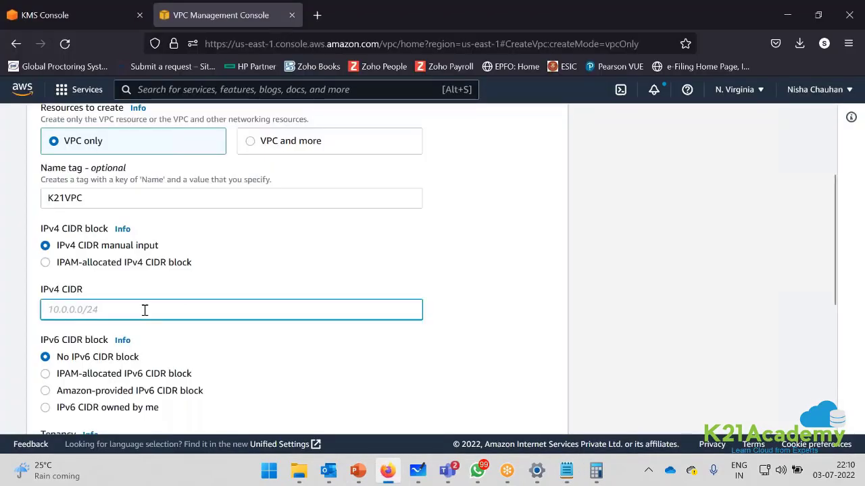
{"action": "type", "text": "192.168.0.0/16"}
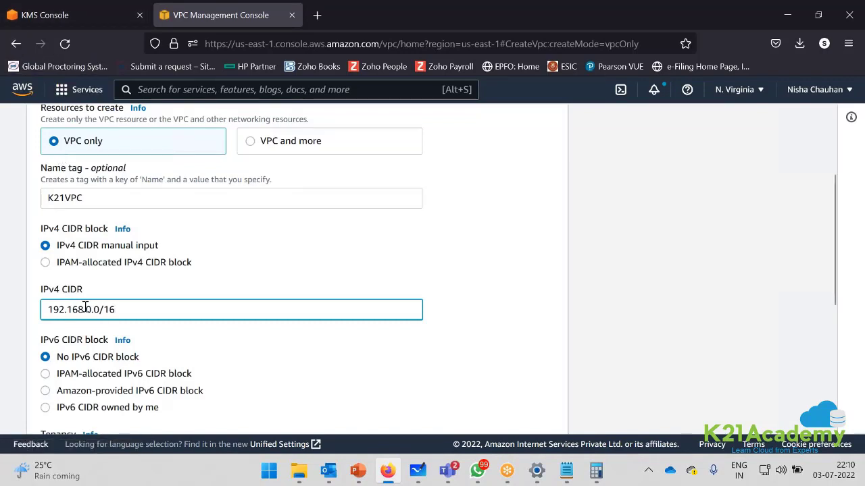
{"action": "left_click_drag", "start_coordinate": [85, 308], "coordinate": [43, 309]}
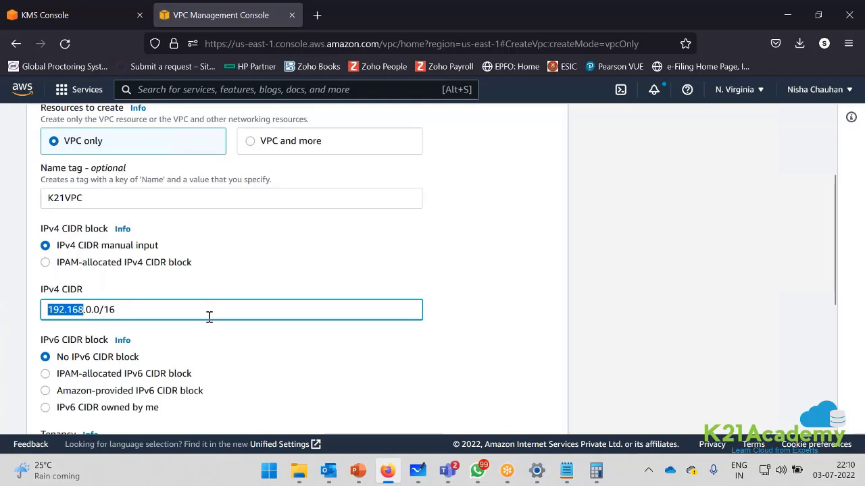
- Create the K21VPC VPC with the remaining settings left at their defaults, and check its name on the details page
{"action": "scroll", "coordinate": [210, 316], "scroll_direction": "down", "scroll_amount": 5}
{"action": "left_click", "coordinate": [517, 415]}
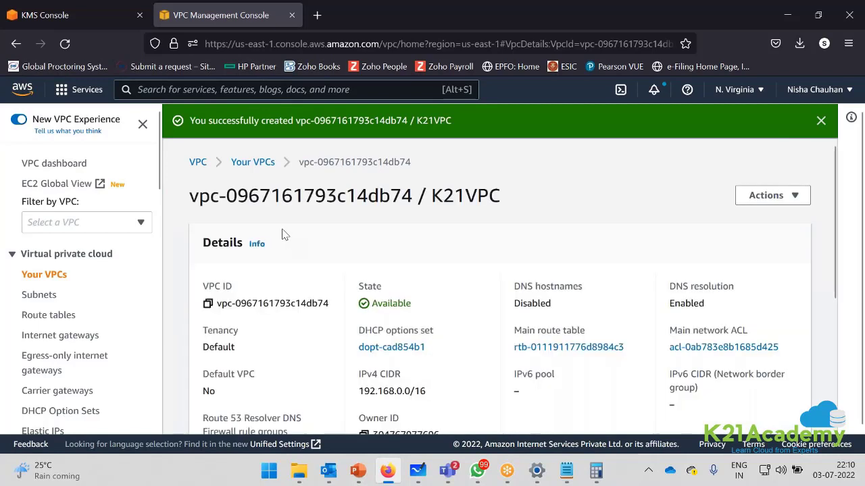
{"action": "double_click", "coordinate": [439, 198]}
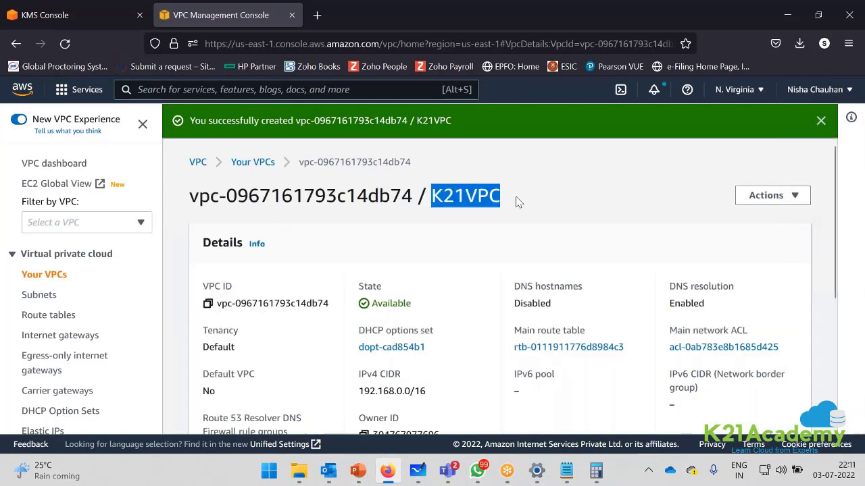
- Switch to Microsoft Whiteboard and add an enlarged K21VPC text label in the lower middle of the VPC rectangle
{"action": "left_click", "coordinate": [417, 471]}
{"action": "left_click", "coordinate": [13, 127]}
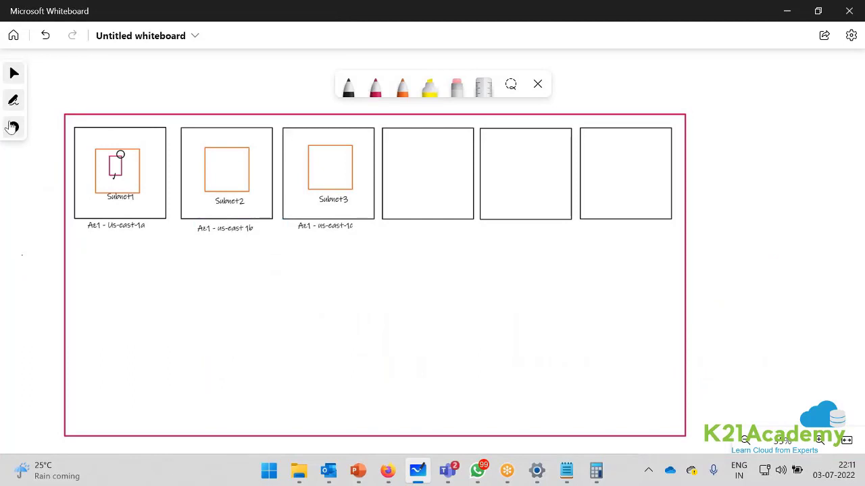
{"action": "left_click", "coordinate": [135, 135]}
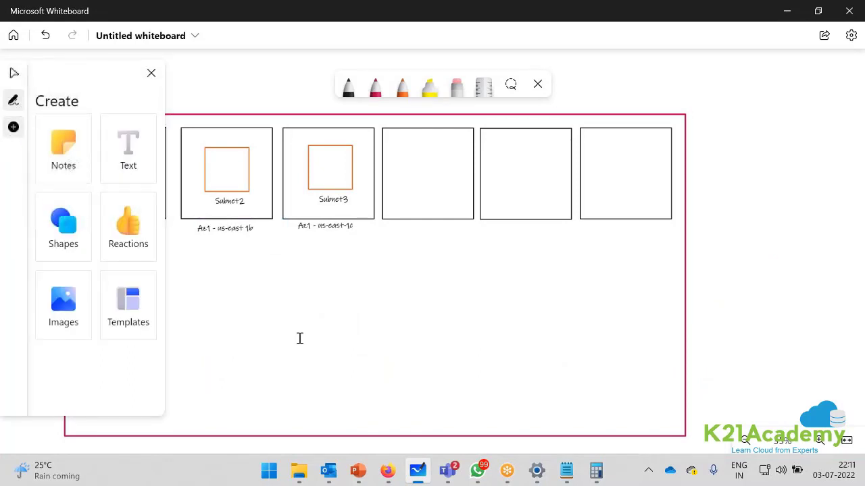
{"action": "left_click", "coordinate": [300, 339]}
{"action": "type", "text": "K21VPC"}
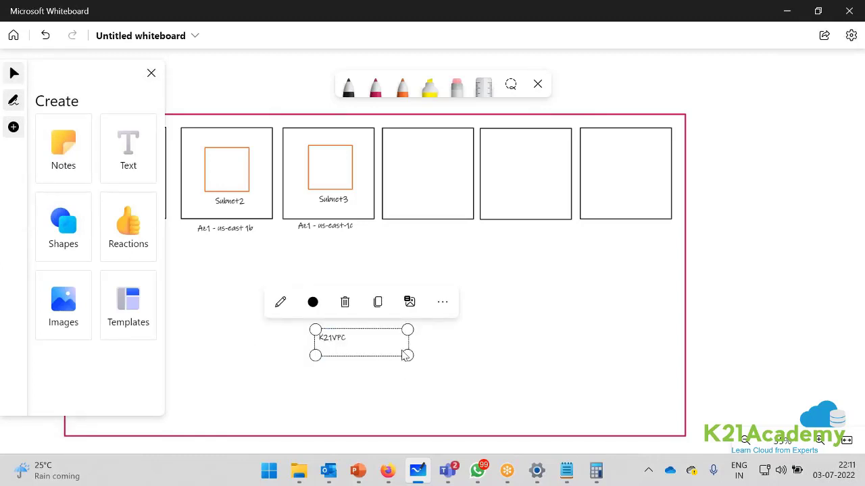
{"action": "left_click_drag", "start_coordinate": [409, 348], "coordinate": [413, 368]}
{"action": "left_click", "coordinate": [151, 73]}
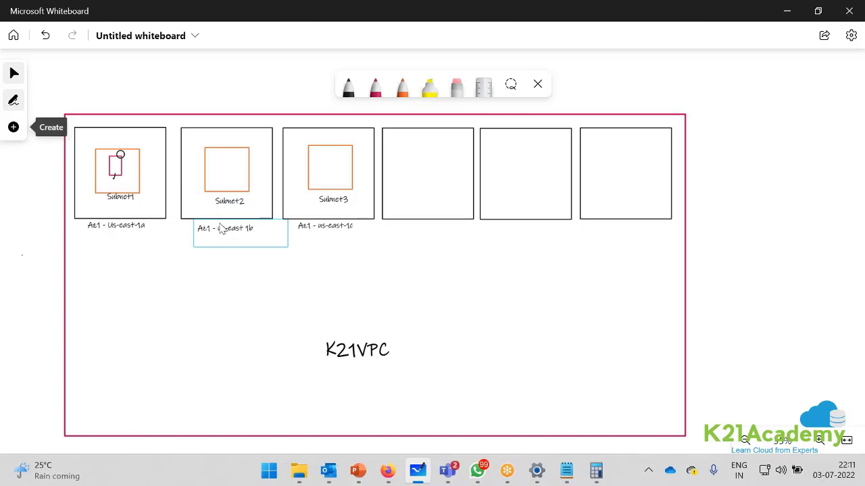
- Delete the small circle and the purple rectangle from the Subnet1 square
{"action": "left_click", "coordinate": [120, 155]}
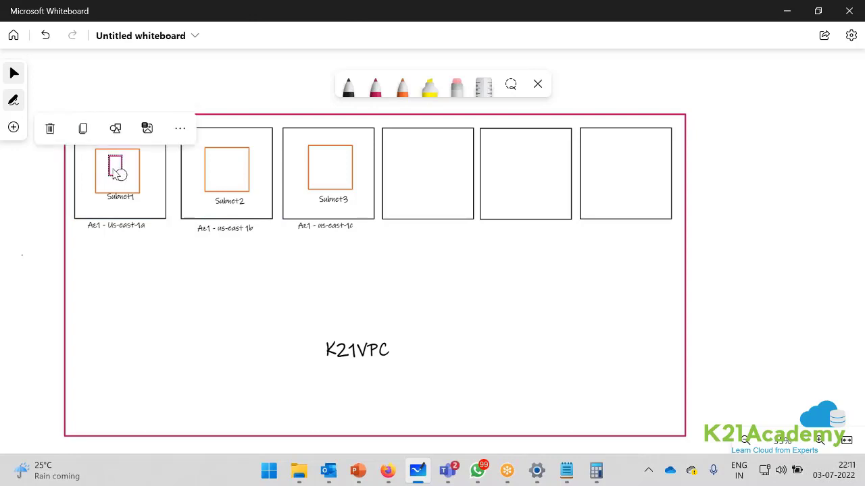
{"action": "left_click", "coordinate": [96, 194]}
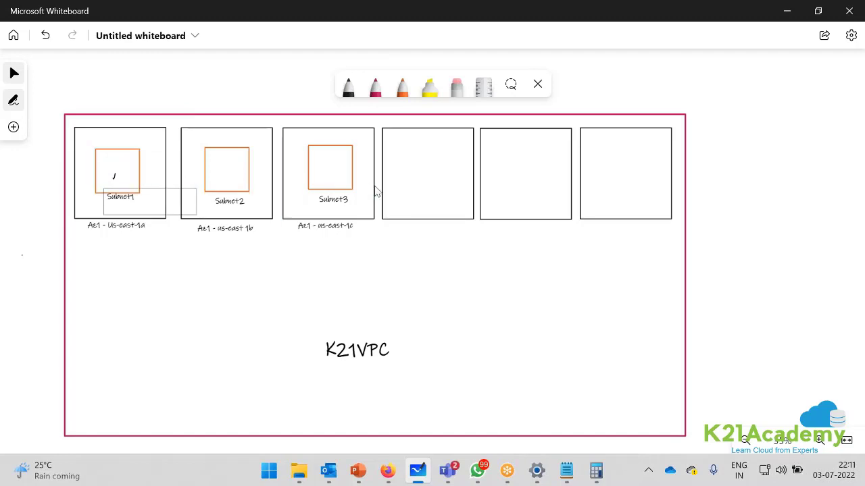
- Copy the orange Subnet3 square and place the copy inside the fourth availability zone box
{"action": "left_click", "coordinate": [327, 190]}
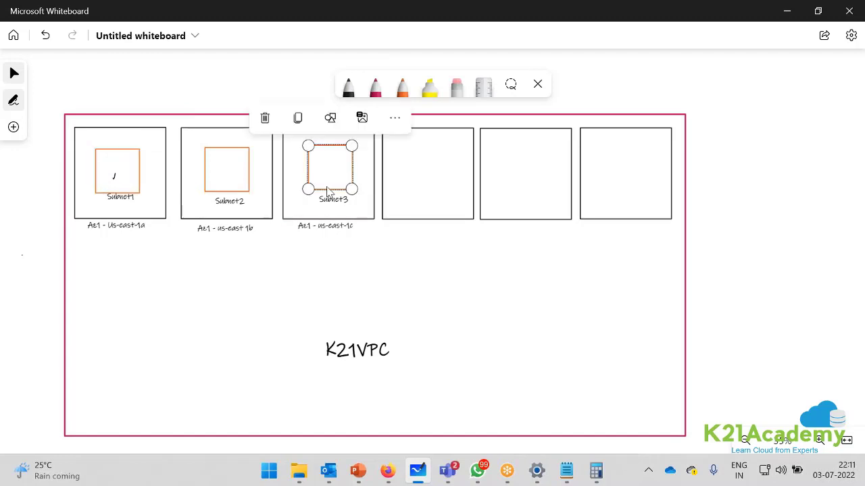
{"action": "key", "text": "ctrl+v"}
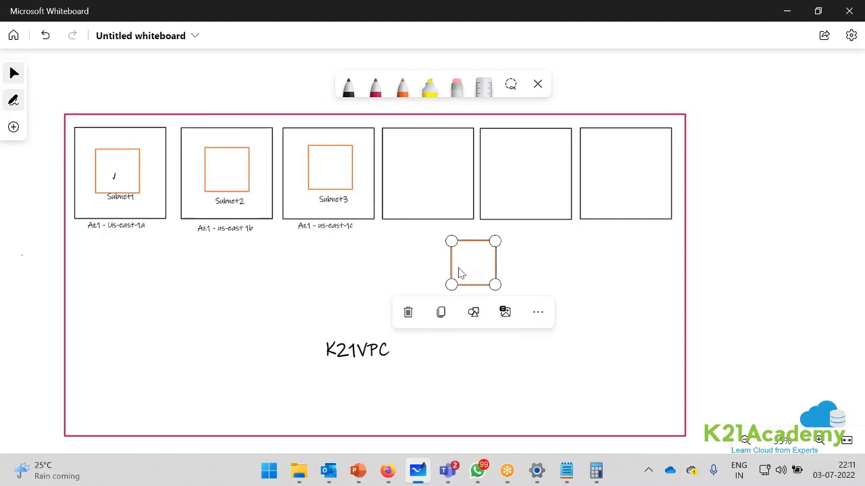
{"action": "left_click_drag", "start_coordinate": [459, 273], "coordinate": [419, 176]}
- Delete the leftover pen mark inside the orange Subnet1 square
{"action": "left_click", "coordinate": [104, 157]}
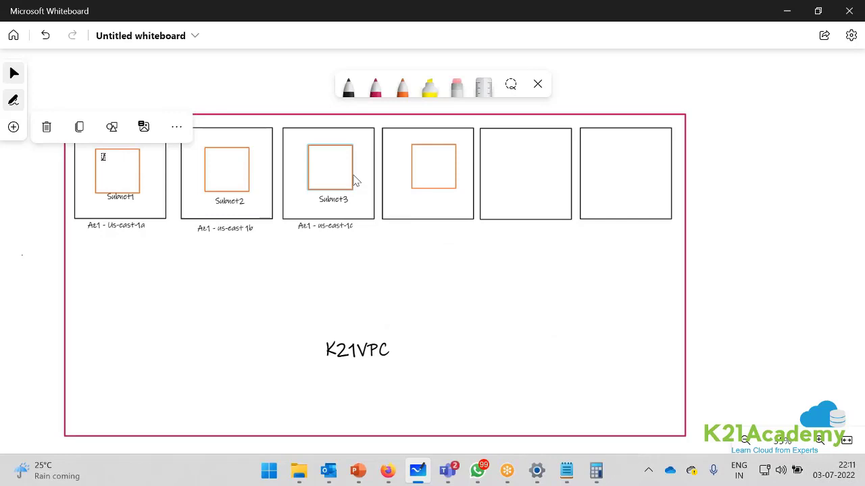
{"action": "left_click", "coordinate": [220, 300]}
{"action": "left_click", "coordinate": [102, 157]}
{"action": "key", "text": "Delete"}
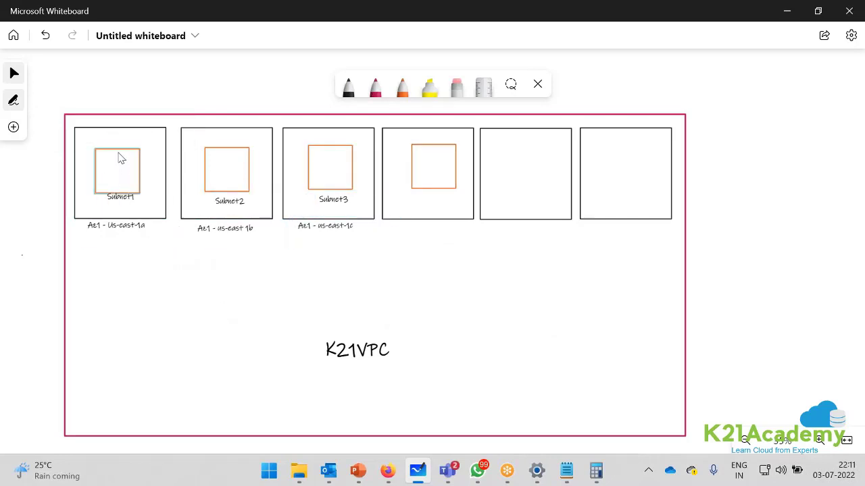
- Move the orange square to the upper-left corner of the us-east-1a box and place a copy of it alongside
{"action": "left_click_drag", "start_coordinate": [119, 158], "coordinate": [104, 142]}
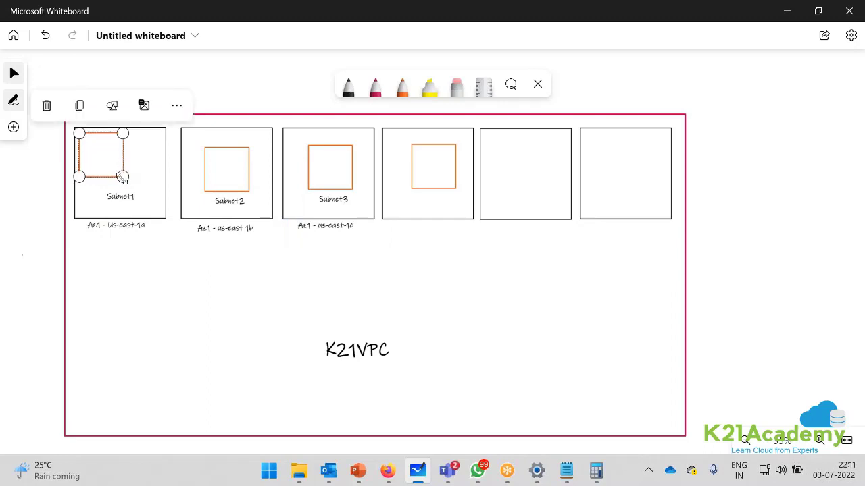
{"action": "mouse_move", "coordinate": [122, 176]}
{"action": "left_mouse_down"}
{"action": "mouse_move", "coordinate": [110, 169]}
{"action": "mouse_move", "coordinate": [124, 180]}
{"action": "left_mouse_up"}
{"action": "left_click", "coordinate": [137, 284]}
{"action": "left_click", "coordinate": [112, 178]}
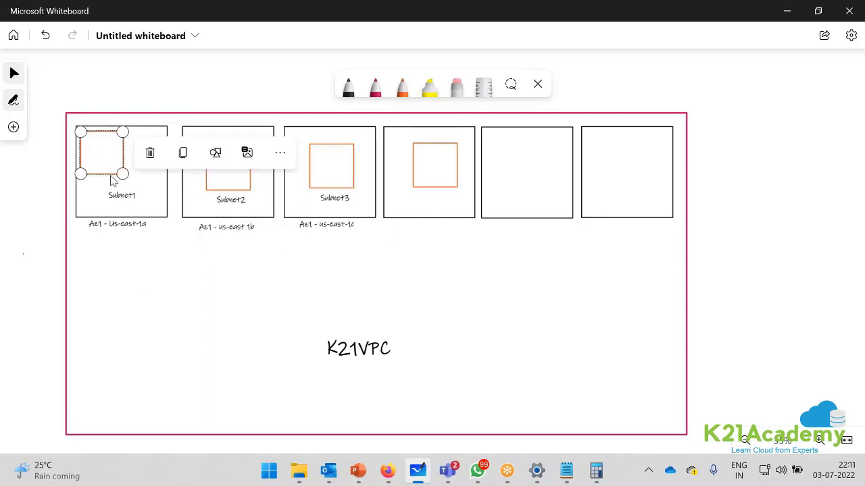
{"action": "key", "text": "ctrl+v"}
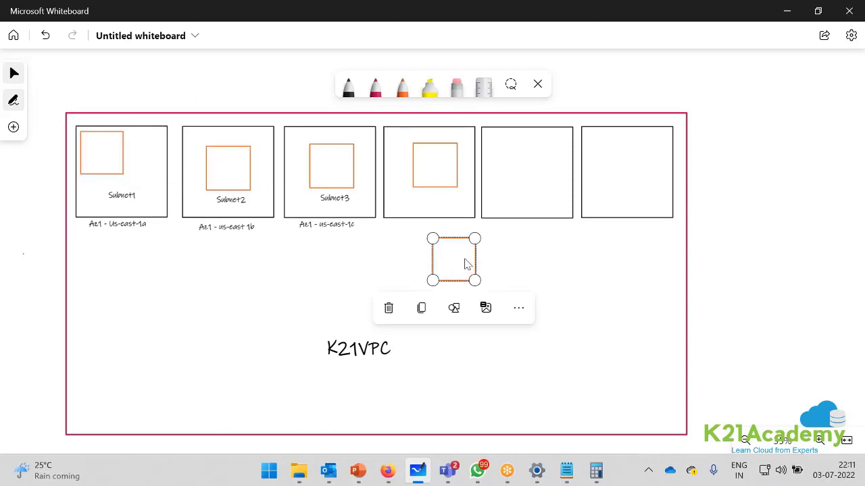
{"action": "left_click_drag", "start_coordinate": [465, 264], "coordinate": [163, 167]}
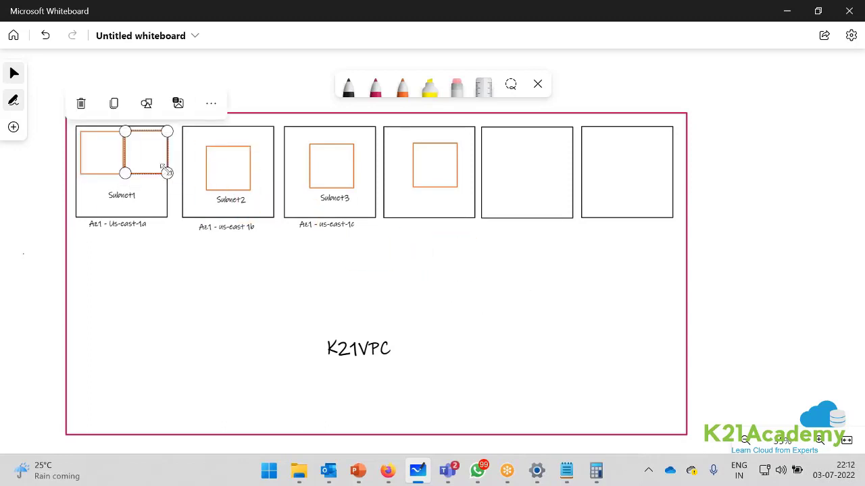
- Shrink both orange squares in the us-east-1a box so they fit side by side with a gap
{"action": "left_click", "coordinate": [109, 168]}
{"action": "left_click", "coordinate": [113, 175]}
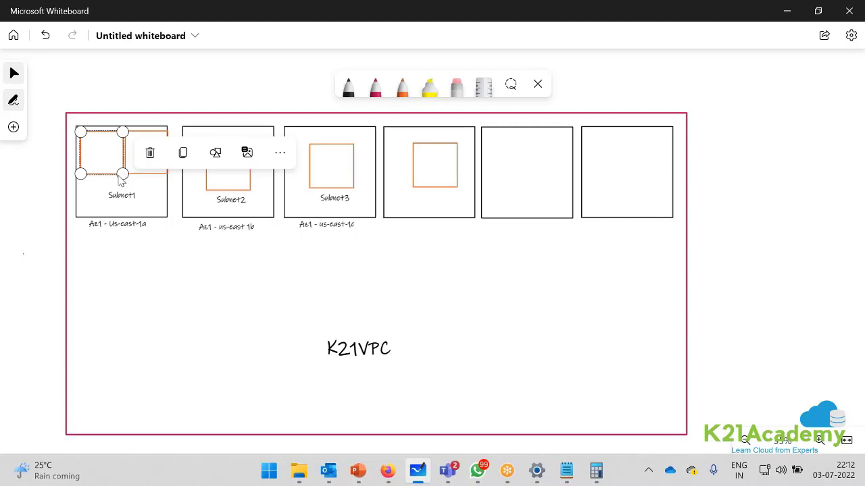
{"action": "left_click", "coordinate": [106, 173]}
{"action": "left_click", "coordinate": [112, 167]}
{"action": "left_click", "coordinate": [168, 174]}
{"action": "left_click", "coordinate": [167, 173]}
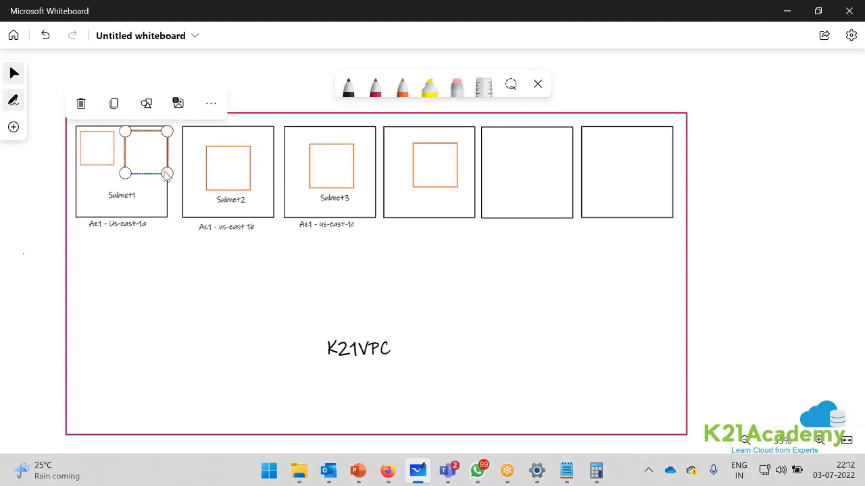
{"action": "left_click_drag", "start_coordinate": [169, 175], "coordinate": [155, 173]}
- Replace the large orange square in the us-east-1b box with two copies of the small subnet square, side by side
{"action": "left_click", "coordinate": [206, 188]}
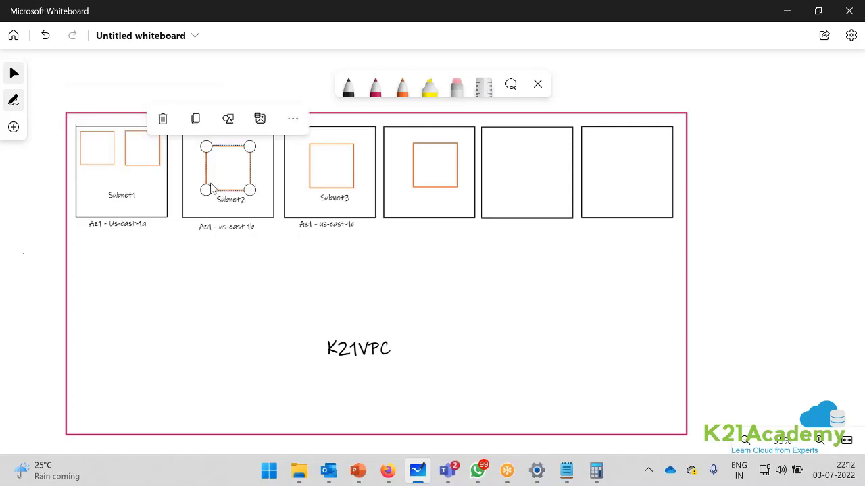
{"action": "key", "text": "Delete"}
{"action": "left_click", "coordinate": [105, 161]}
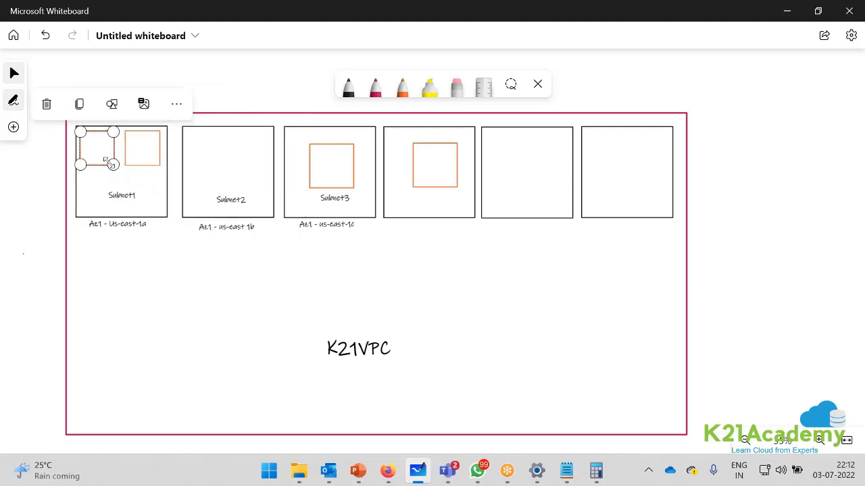
{"action": "key", "text": "ctrl+v"}
{"action": "left_click_drag", "start_coordinate": [444, 270], "coordinate": [196, 160]}
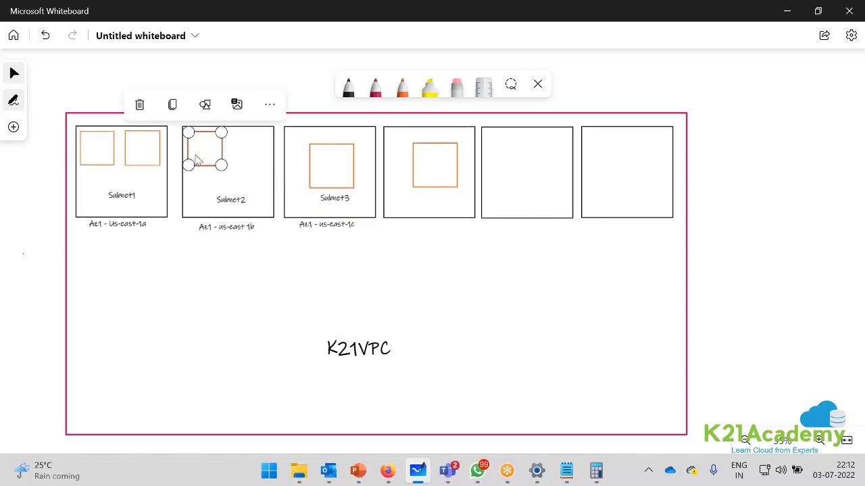
{"action": "key", "text": "ctrl+v"}
{"action": "left_click_drag", "start_coordinate": [450, 269], "coordinate": [243, 159]}
- Delete the orange squares from the third and fourth availability zone boxes, along with the Subnet3 label
{"action": "left_click", "coordinate": [317, 191]}
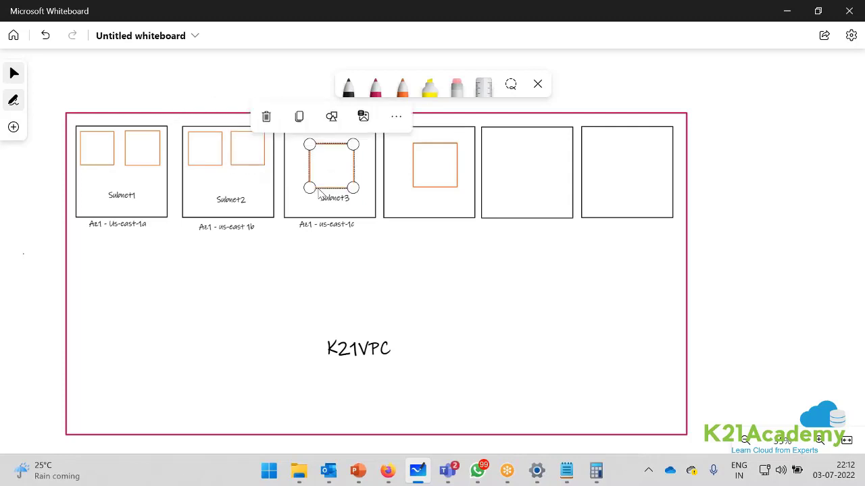
{"action": "key", "text": "Delete"}
{"action": "left_click", "coordinate": [439, 193]}
{"action": "key", "text": "Delete"}
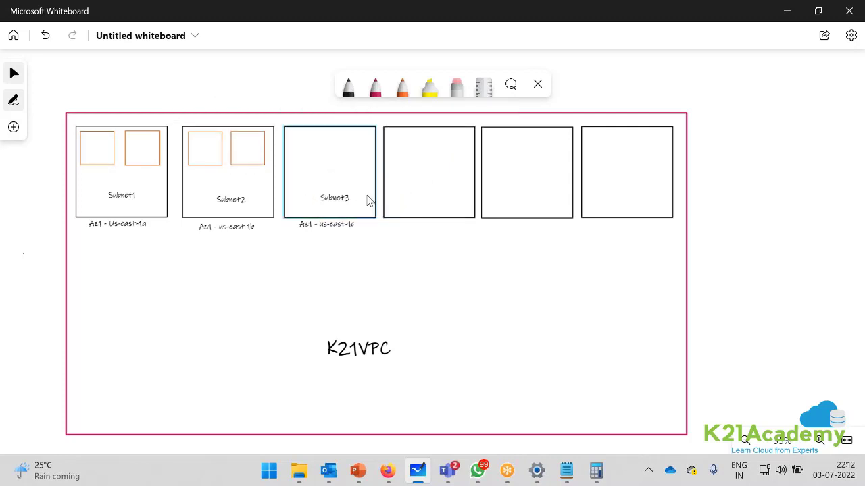
{"action": "left_click", "coordinate": [369, 201]}
{"action": "left_click", "coordinate": [344, 197]}
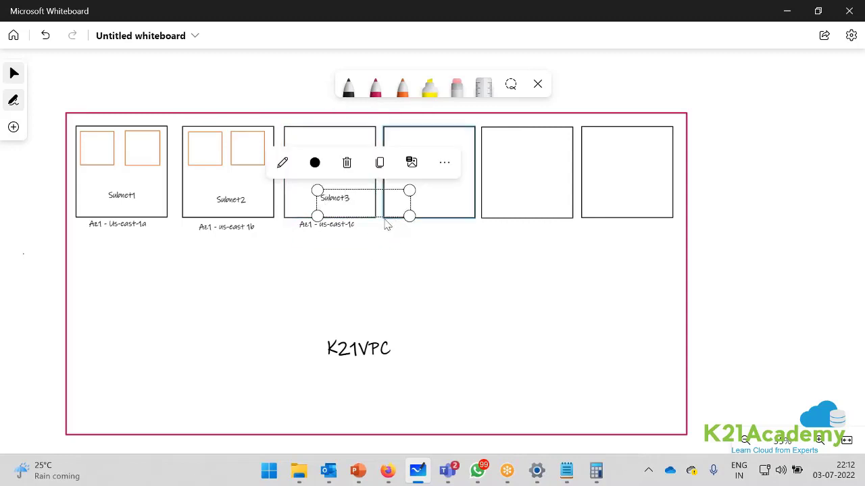
{"action": "left_click", "coordinate": [344, 160]}
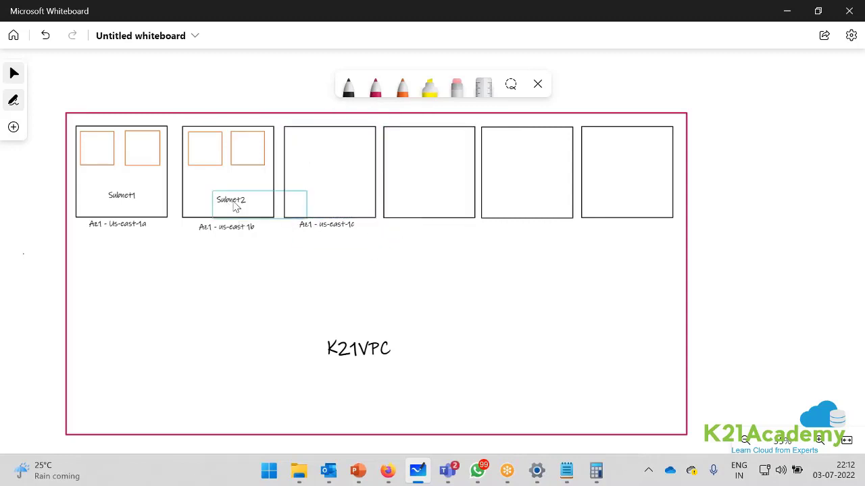
{"action": "left_click_drag", "start_coordinate": [130, 201], "coordinate": [101, 179]}
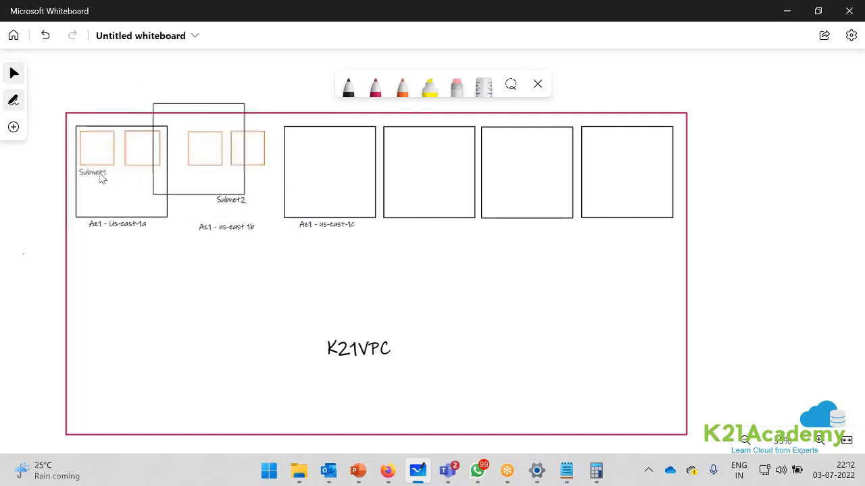
{"action": "key", "text": "ctrl+z"}
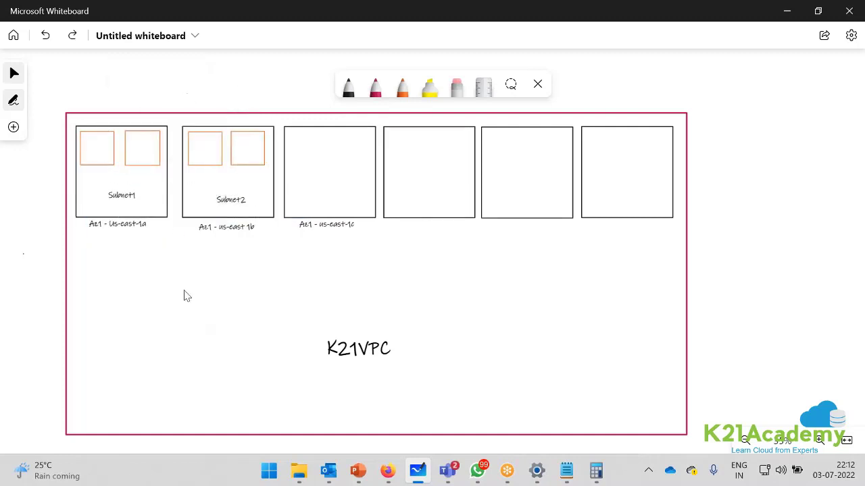
{"action": "left_click", "coordinate": [112, 199]}
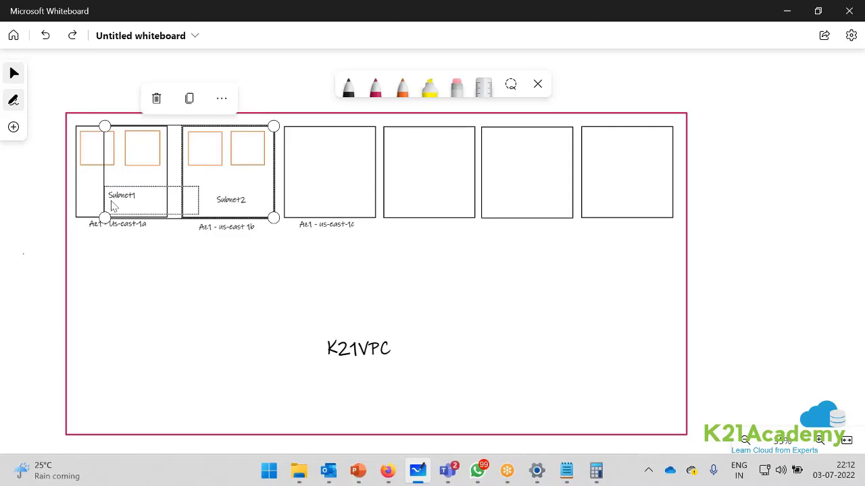
{"action": "left_click", "coordinate": [126, 272]}
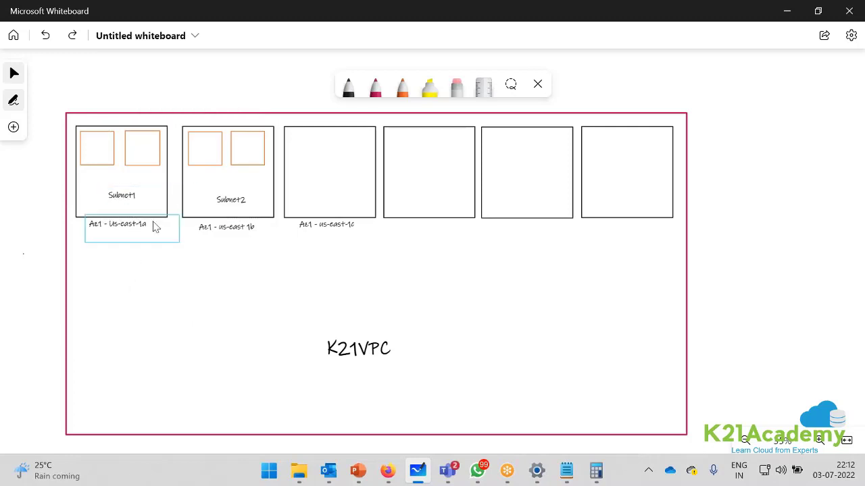
- Move the Subnet1 label and the us-east-1b box down together, and return only the box to its place around its two squares
{"action": "left_click", "coordinate": [125, 196]}
{"action": "left_click_drag", "start_coordinate": [134, 200], "coordinate": [171, 349]}
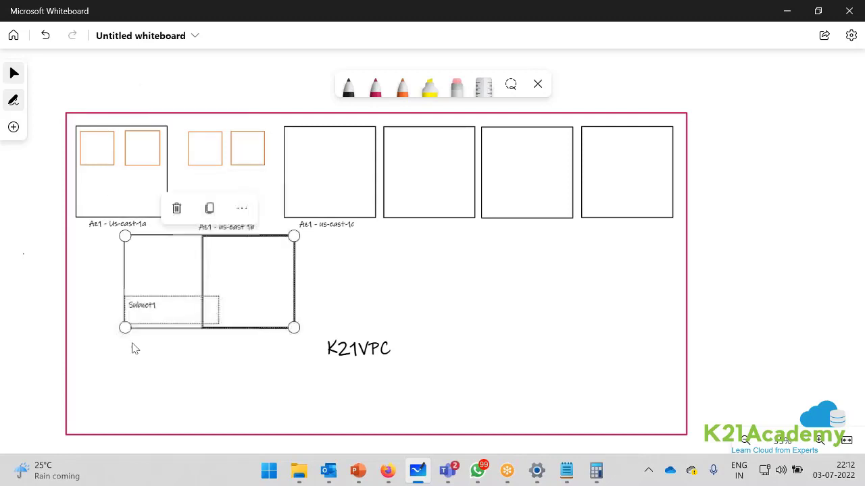
{"action": "left_click", "coordinate": [128, 373]}
{"action": "left_click", "coordinate": [295, 323]}
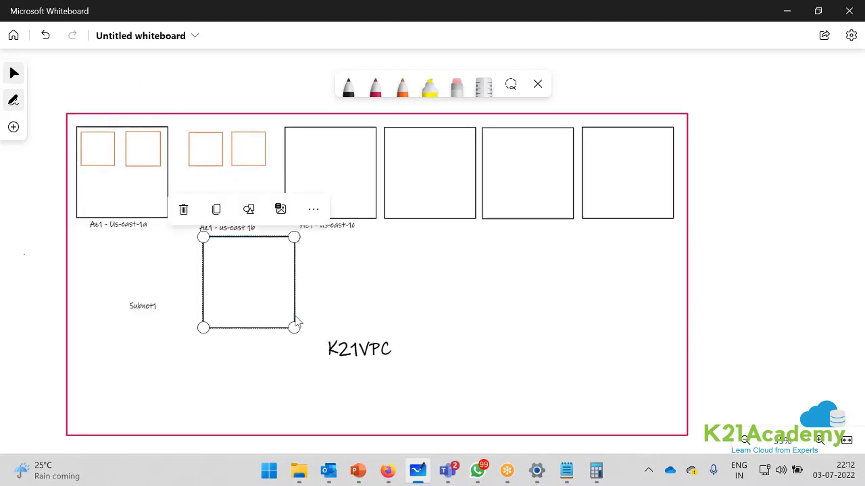
{"action": "left_click_drag", "start_coordinate": [296, 324], "coordinate": [270, 211]}
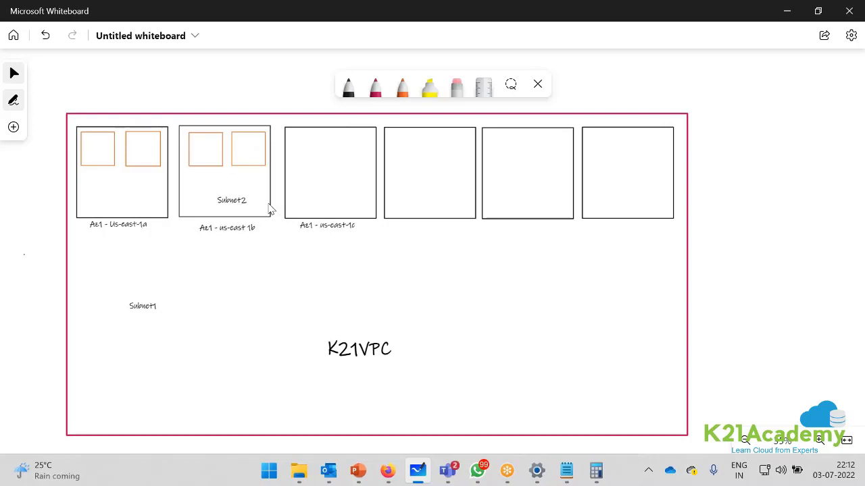
- Narrow the Subnet1 label's text box and place it under the first small square in the us-east-1a box
{"action": "double_click", "coordinate": [140, 312]}
{"action": "left_click_drag", "start_coordinate": [218, 298], "coordinate": [98, 180]}
{"action": "left_click", "coordinate": [145, 302]}
- Change the Subnet1 label text to AppSubnet and widen its text box so the name fits on one line
{"action": "double_click", "coordinate": [98, 178]}
{"action": "left_click", "coordinate": [108, 180]}
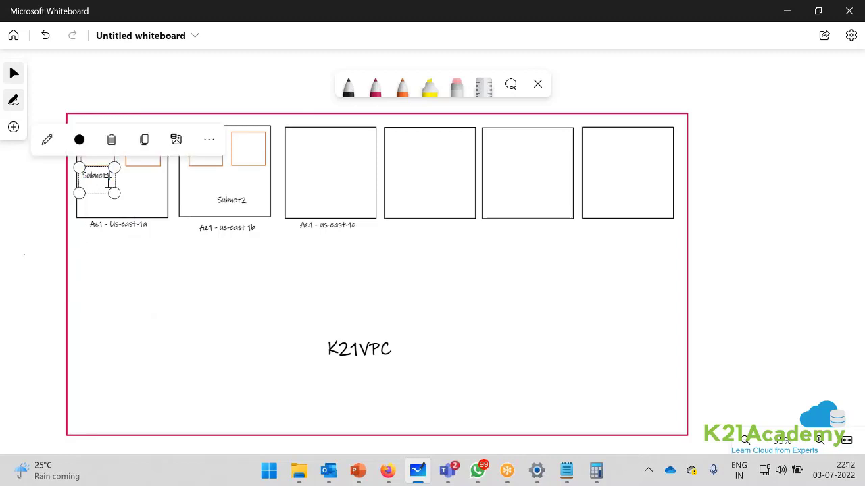
{"action": "key", "text": "BackSpace"}
{"action": "key", "text": "BackSpace"}
{"action": "key", "text": "BackSpace"}
{"action": "key", "text": "BackSpace"}
{"action": "key", "text": "BackSpace"}
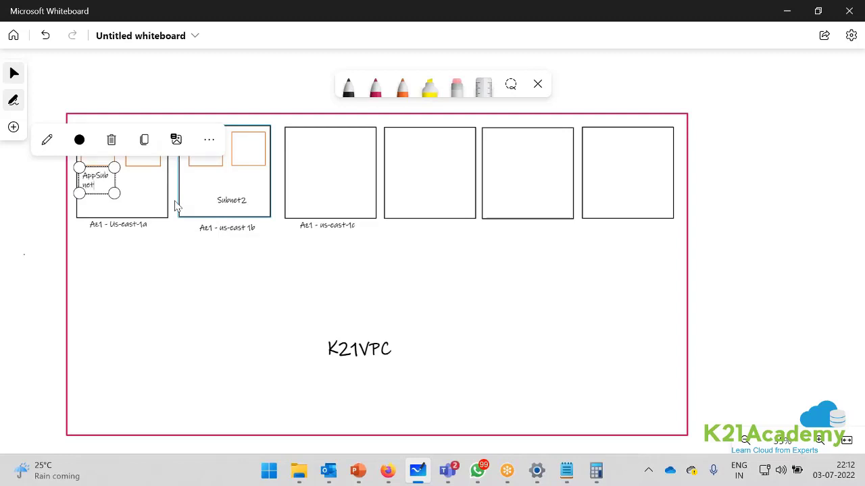
{"action": "left_click_drag", "start_coordinate": [114, 168], "coordinate": [122, 168]}
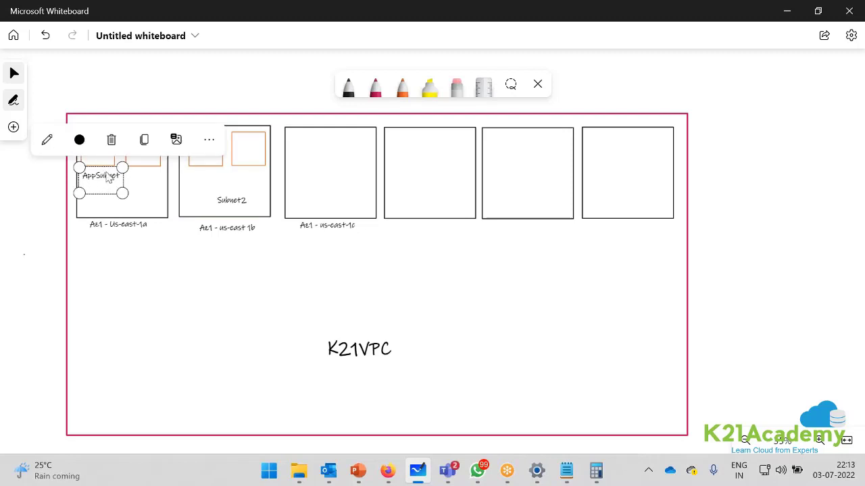
- Duplicate the AppSubnet label and place the copy under the first small square in the us-east-1b box
{"action": "left_click", "coordinate": [144, 139]}
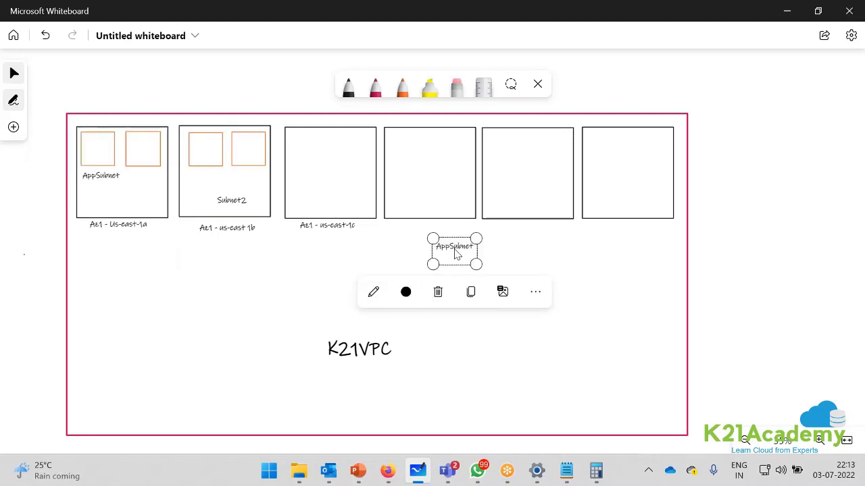
{"action": "left_click_drag", "start_coordinate": [456, 252], "coordinate": [216, 177]}
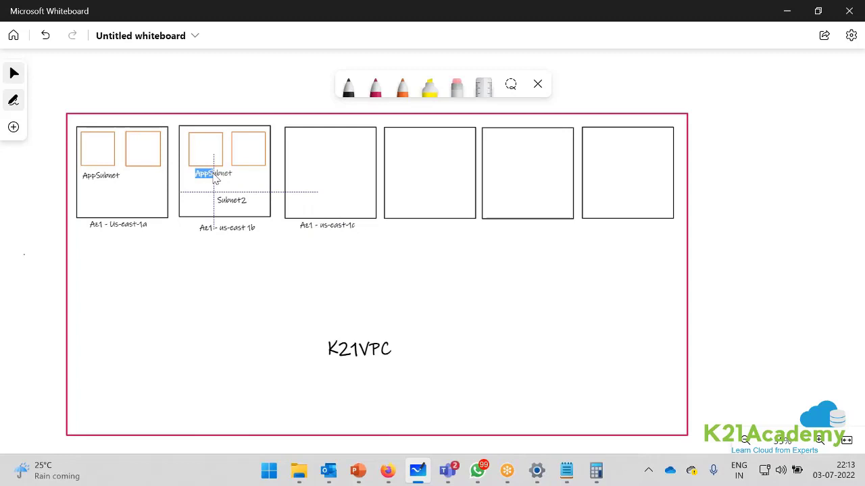
{"action": "key", "text": "ctrl+c"}
{"action": "key", "text": "ctrl+v"}
{"action": "left_click", "coordinate": [187, 279]}
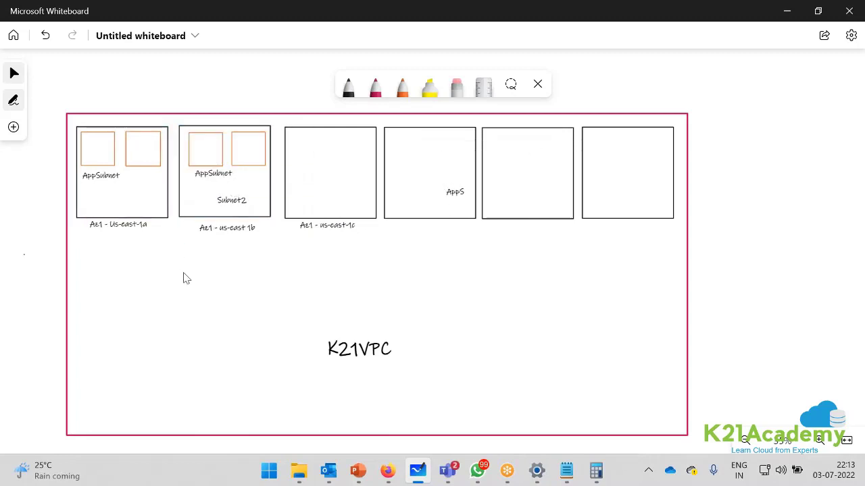
{"action": "key", "text": "ctrl+z"}
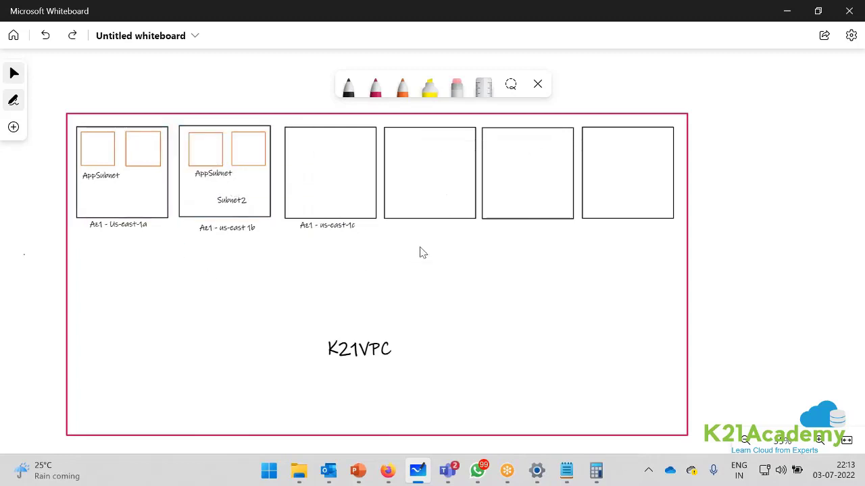
- Append 1 to the AppSubnet label in the us-east-1a box and 2 to the one in the us-east-1b box
{"action": "left_click", "coordinate": [89, 175]}
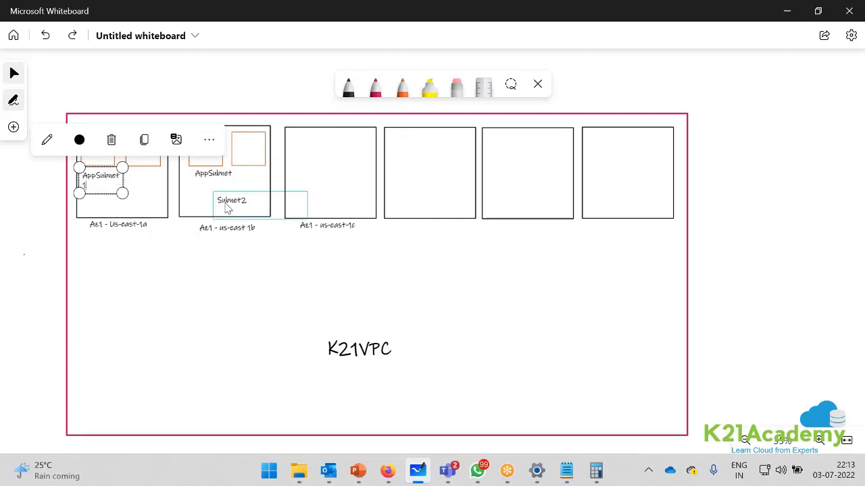
{"action": "double_click", "coordinate": [218, 177]}
{"action": "left_click", "coordinate": [231, 175]}
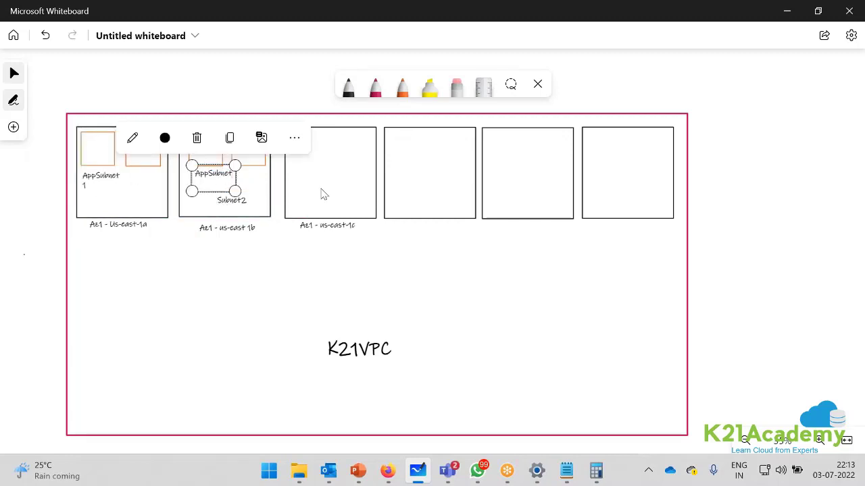
{"action": "left_click", "coordinate": [243, 309]}
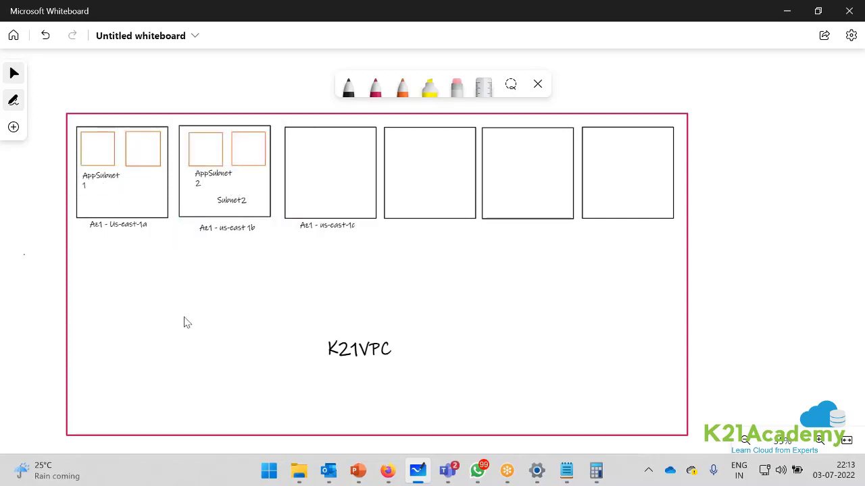
- Widen the AppSubnet1 and AppSubnet2 text boxes so each name fits on one line, and align each label under its first small square
{"action": "scroll", "coordinate": [185, 322], "scroll_direction": "up", "scroll_amount": 5}
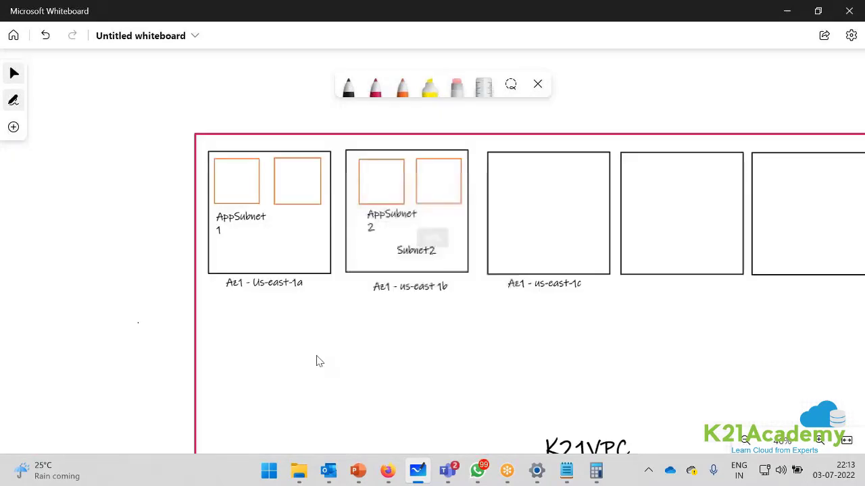
{"action": "left_click", "coordinate": [230, 213]}
{"action": "left_click_drag", "start_coordinate": [269, 207], "coordinate": [283, 207]}
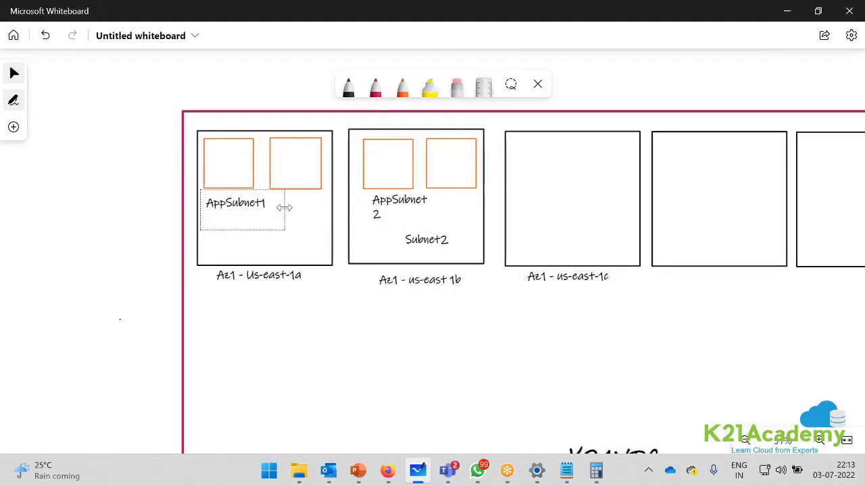
{"action": "left_click", "coordinate": [247, 210]}
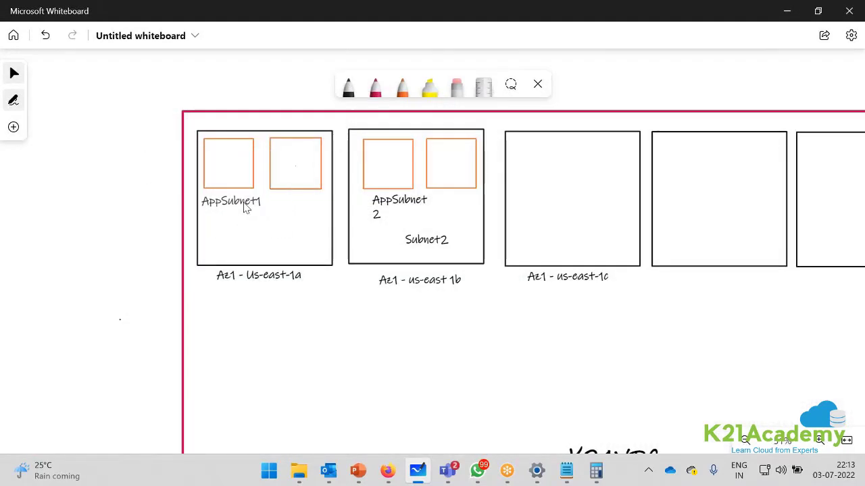
{"action": "left_click", "coordinate": [406, 207]}
{"action": "left_click_drag", "start_coordinate": [435, 205], "coordinate": [406, 208]}
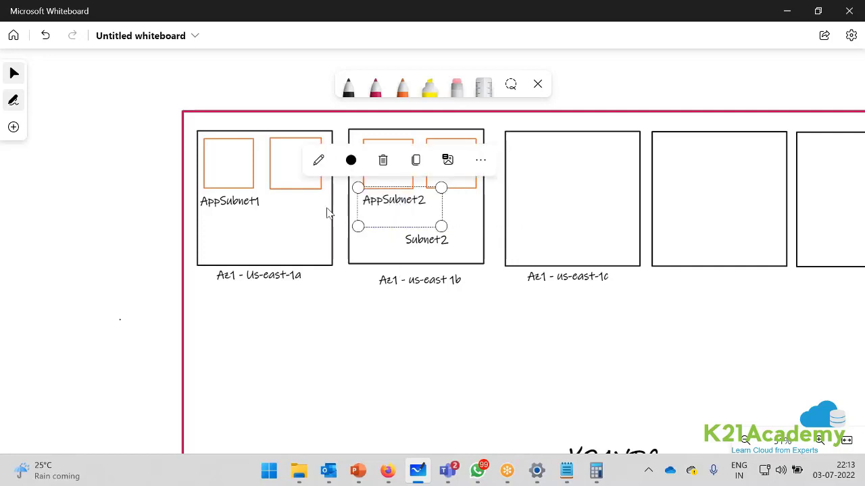
- Duplicate the AppSubnet1 label and place the copy under the second small square in the us-east-1a box
{"action": "left_click", "coordinate": [250, 212]}
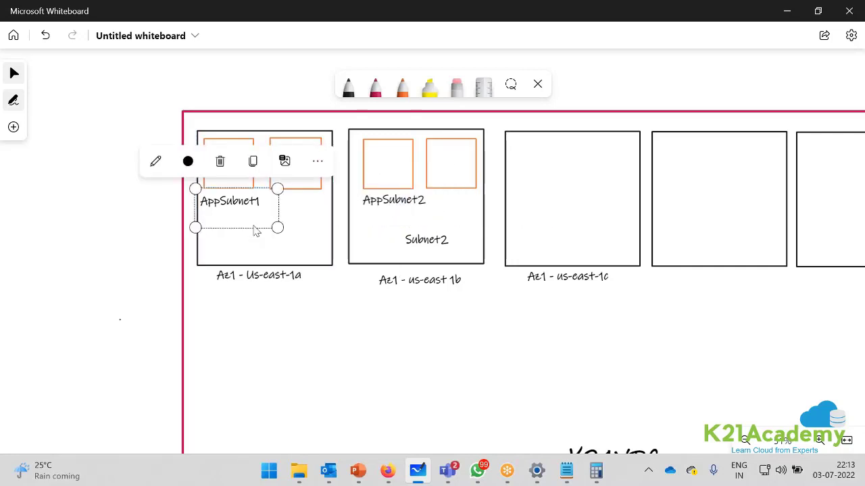
{"action": "key", "text": "ctrl+c"}
{"action": "key", "text": "ctrl+v"}
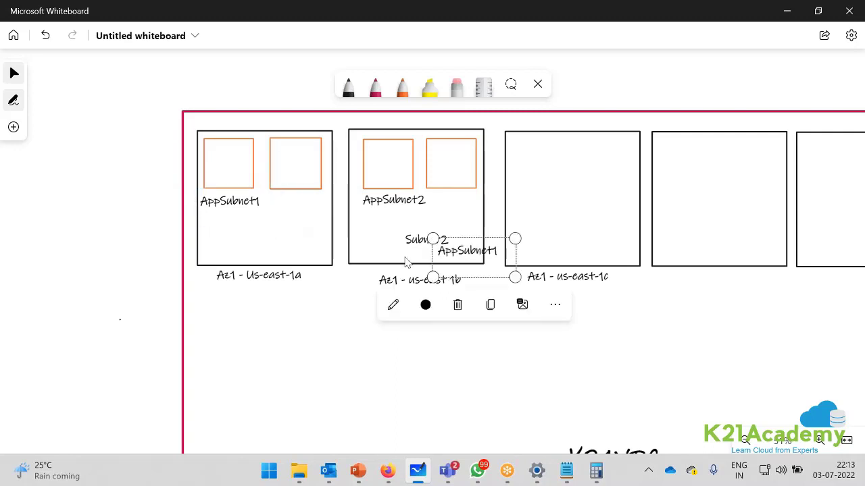
{"action": "left_click_drag", "start_coordinate": [461, 262], "coordinate": [264, 203]}
{"action": "double_click", "coordinate": [292, 211]}
{"action": "type", "text": "D"}
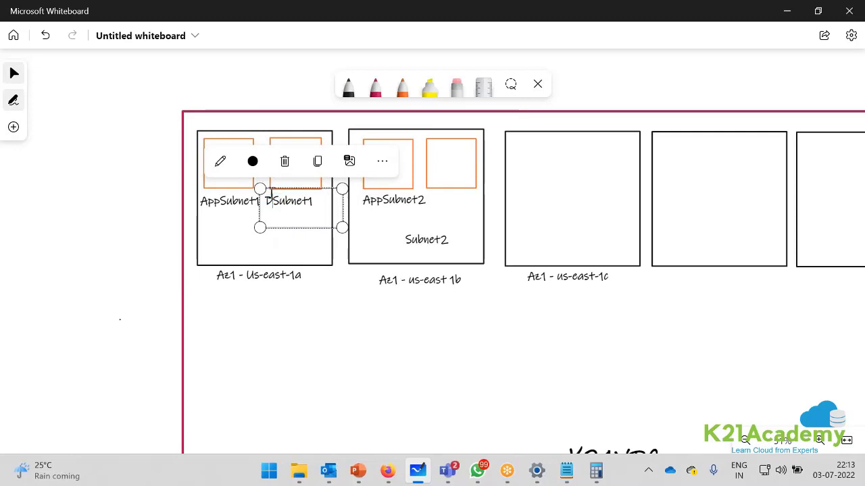
{"action": "type", "text": "B"}
{"action": "key", "text": "ctrl+c"}
{"action": "key", "text": "ctrl+v"}
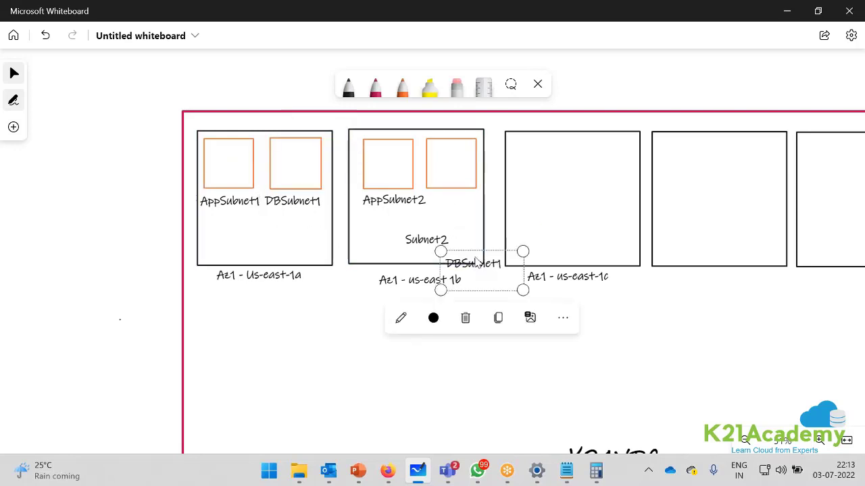
{"action": "mouse_move", "coordinate": [478, 253]}
{"action": "left_mouse_down"}
{"action": "mouse_move", "coordinate": [483, 199]}
{"action": "mouse_move", "coordinate": [477, 252]}
{"action": "left_mouse_up"}
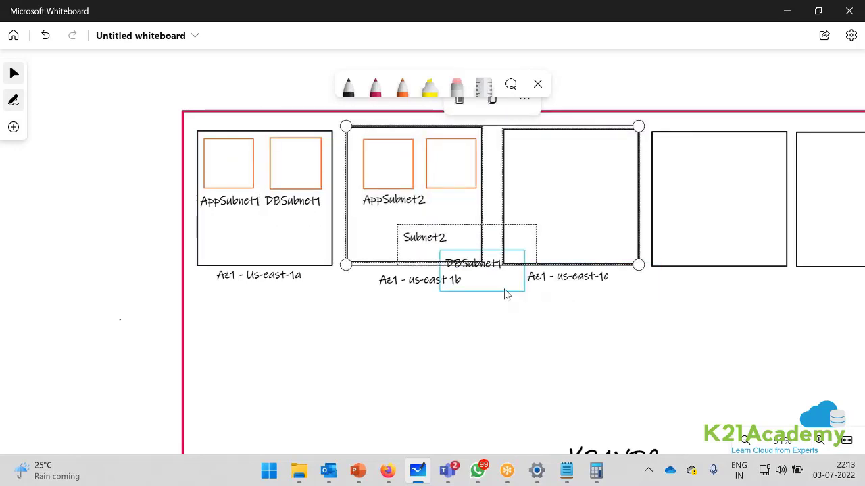
{"action": "key", "text": "ctrl+z"}
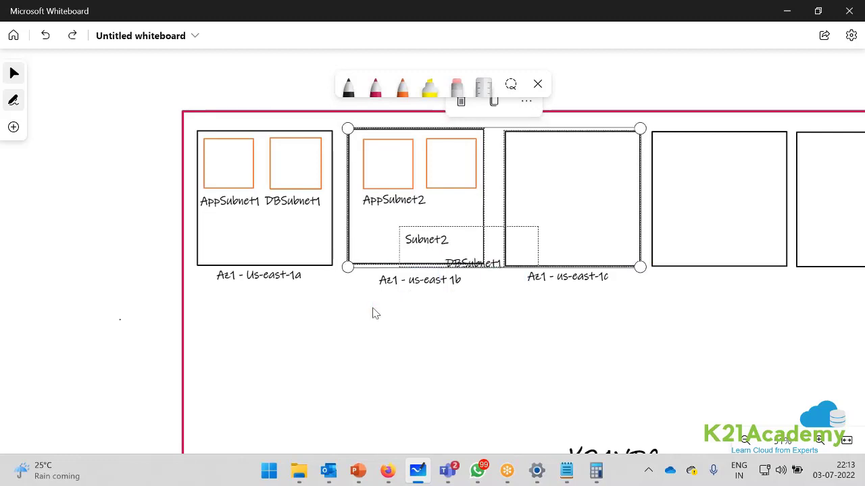
{"action": "key", "text": "ctrl+z"}
{"action": "key", "text": "ctrl+z"}
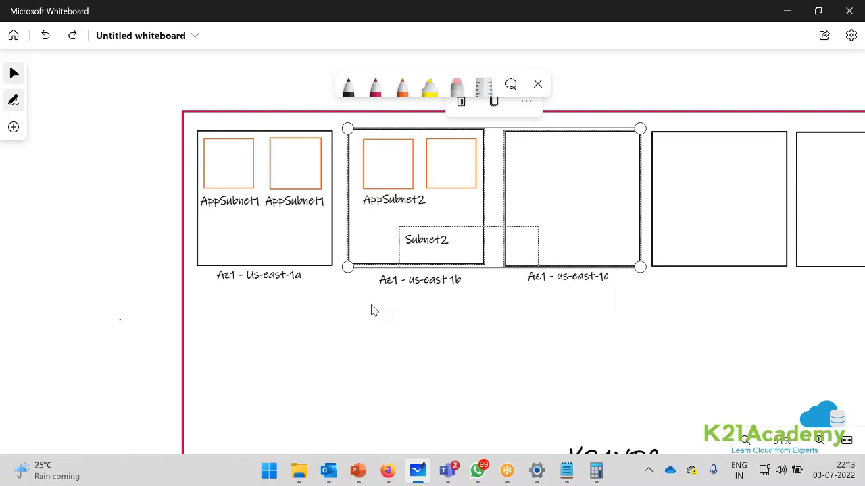
- Change the label under the second small square in the us-east-1a box to DBSubnet1
{"action": "left_click", "coordinate": [283, 205]}
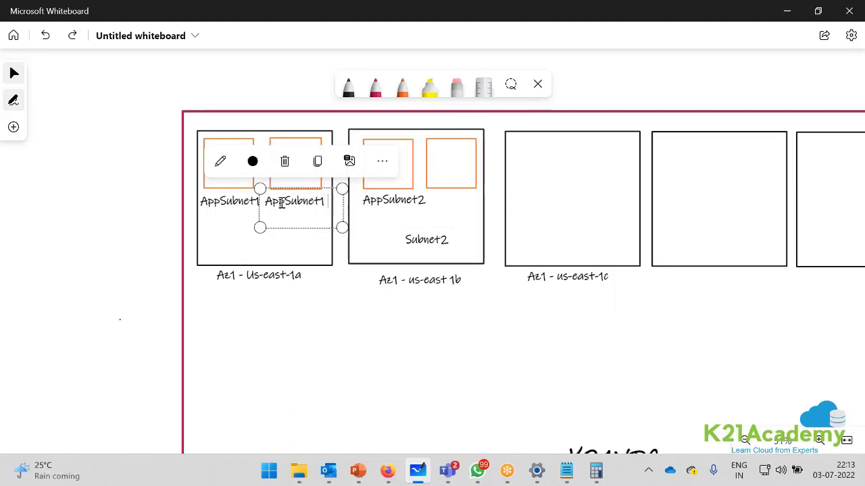
{"action": "key", "text": "BackSpace"}
{"action": "key", "text": "BackSpace"}
{"action": "key", "text": "BackSpace"}
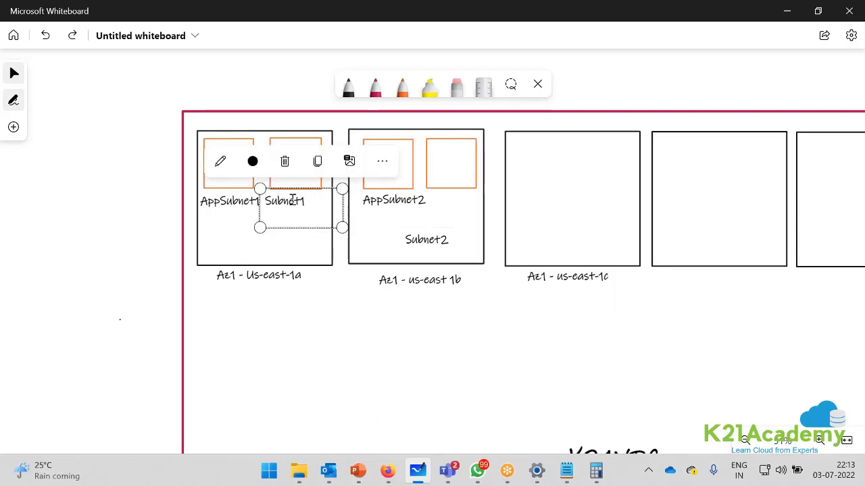
{"action": "type", "text": "DB"}
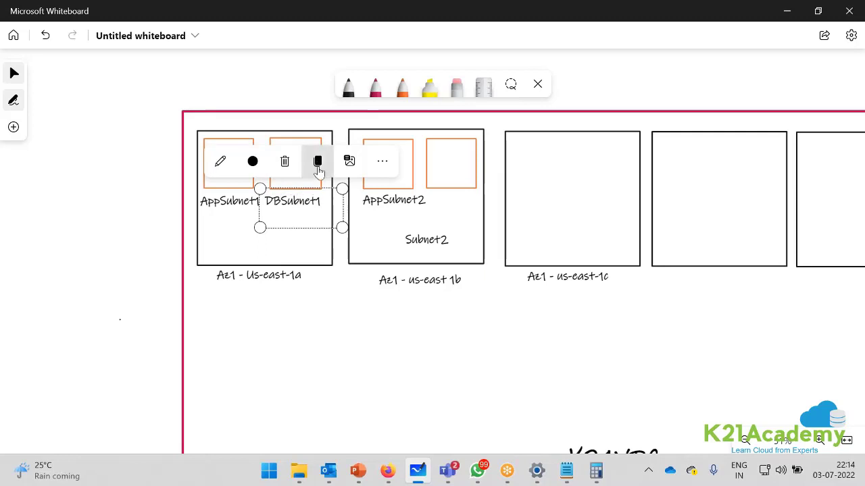
- Delete the leftover Subnet2 label in the us-east-1b box
{"action": "left_click", "coordinate": [444, 240]}
{"action": "left_click", "coordinate": [446, 235]}
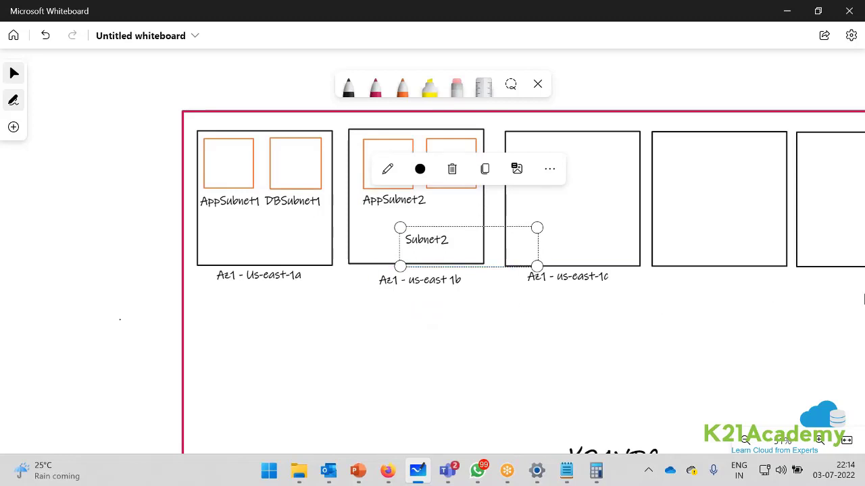
{"action": "left_click", "coordinate": [452, 169]}
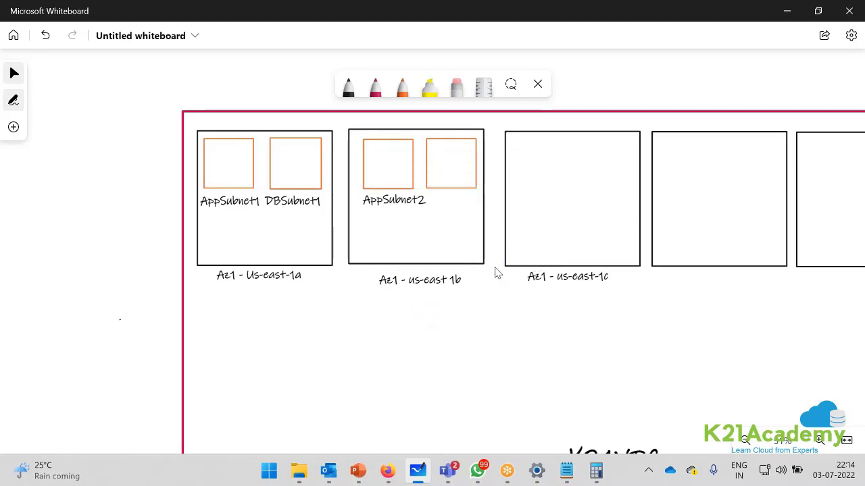
- Paste a copy of the DBSubnet1 label under the second small square in the us-east-1b box and rename it DBSubnet2
{"action": "key", "text": "ctrl+v"}
{"action": "left_click_drag", "start_coordinate": [485, 268], "coordinate": [454, 204]}
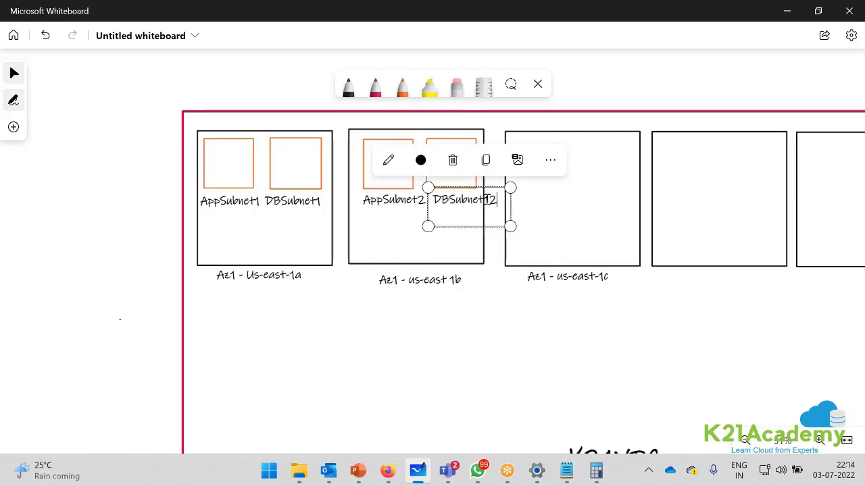
{"action": "key", "text": "BackSpace"}
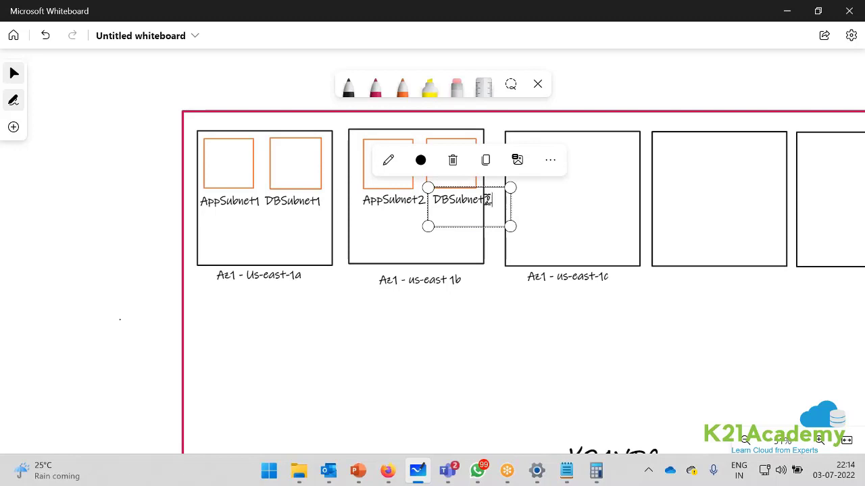
- Shift the AppSubnet2 and DBSubnet2 labels slightly left so both fit inside the us-east-1b box
{"action": "left_click", "coordinate": [332, 361]}
{"action": "left_click_drag", "start_coordinate": [396, 202], "coordinate": [386, 206]}
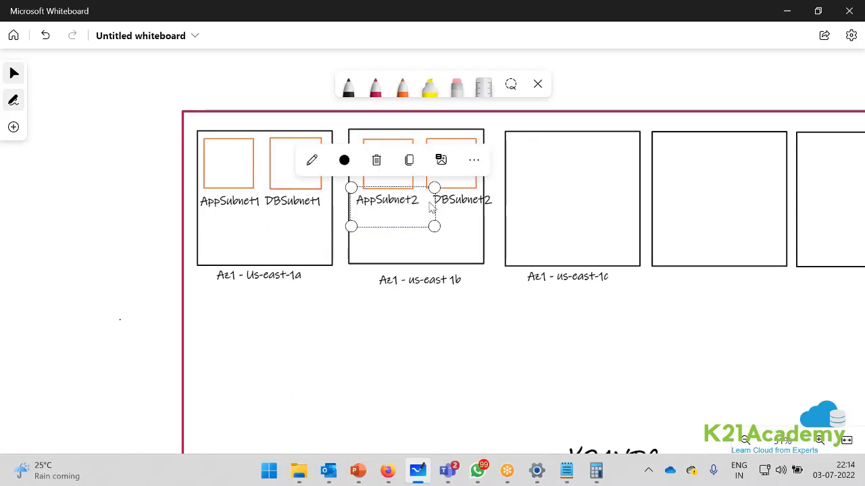
{"action": "left_click_drag", "start_coordinate": [446, 206], "coordinate": [437, 208]}
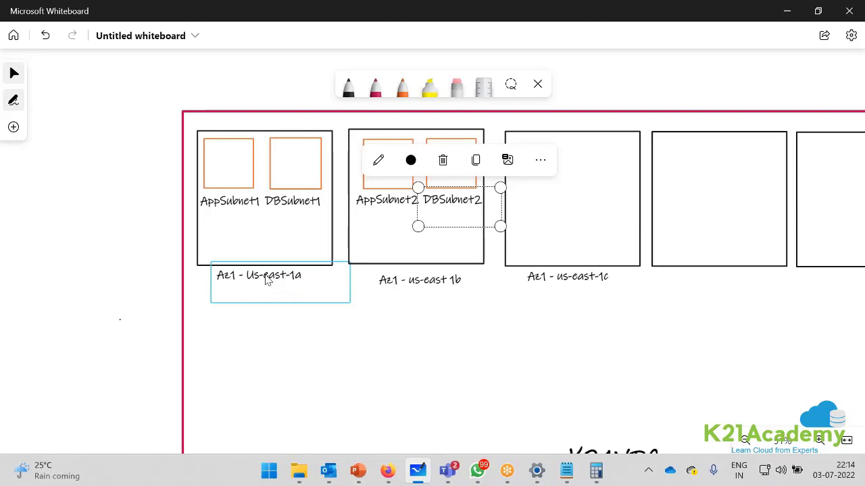
- Move the Az1 - us-east 1b label up so it lines up with the neighbouring zone labels
{"action": "left_click_drag", "start_coordinate": [407, 289], "coordinate": [407, 285]}
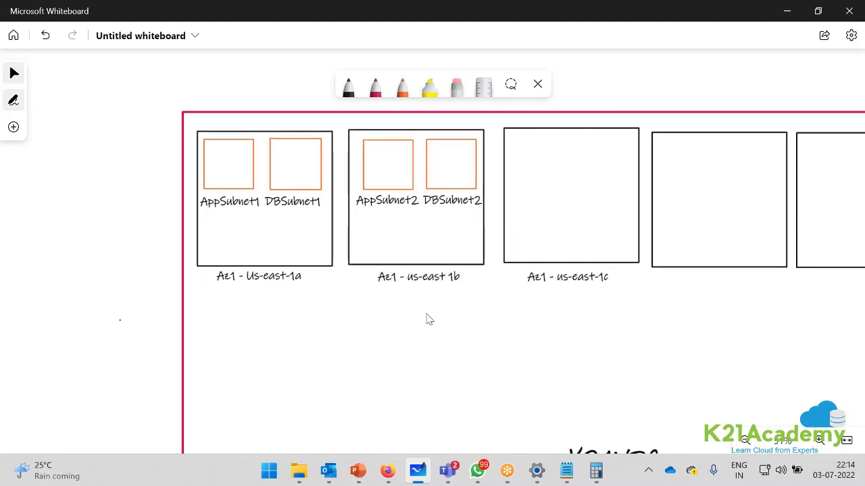
{"action": "left_click", "coordinate": [378, 282]}
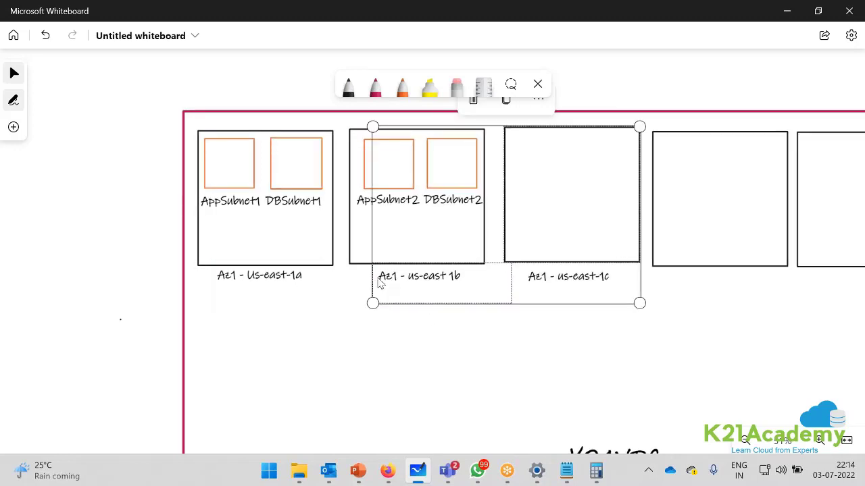
{"action": "left_click", "coordinate": [431, 341]}
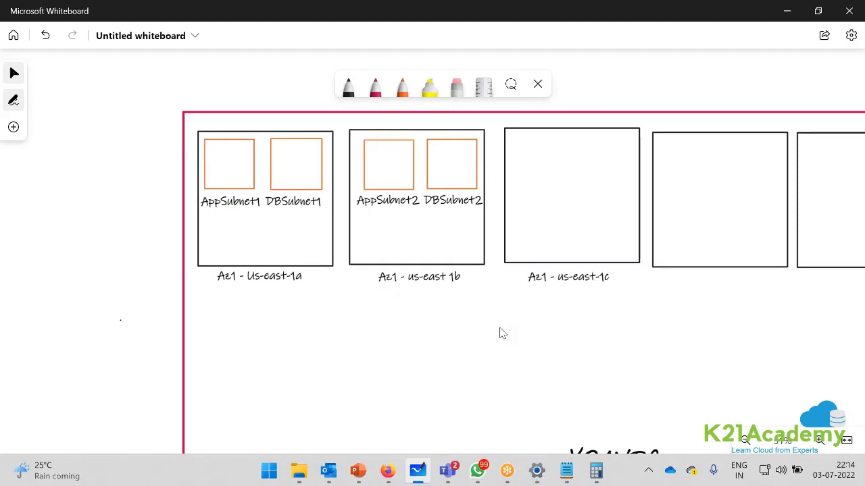
- Move the K21VPC title up toward the zone boxes and add the text 192.168.0.0/16 directly beneath it
{"action": "scroll", "coordinate": [501, 333], "scroll_direction": "down", "scroll_amount": 5}
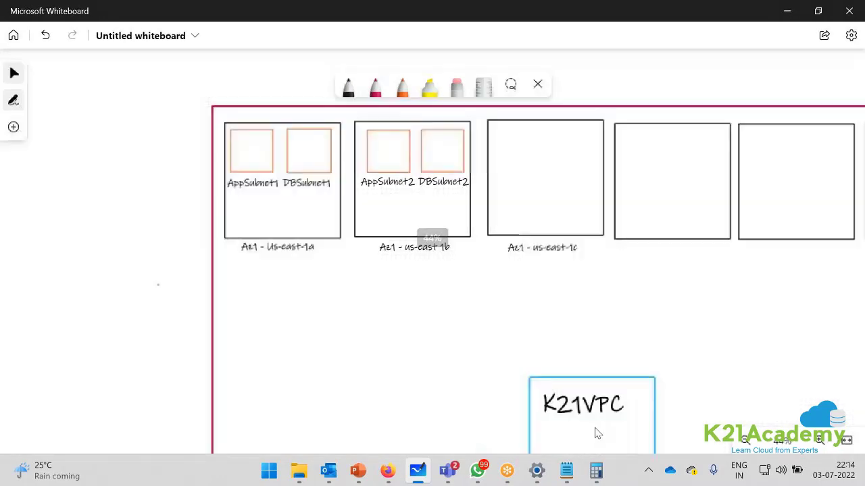
{"action": "left_click_drag", "start_coordinate": [595, 433], "coordinate": [565, 372]}
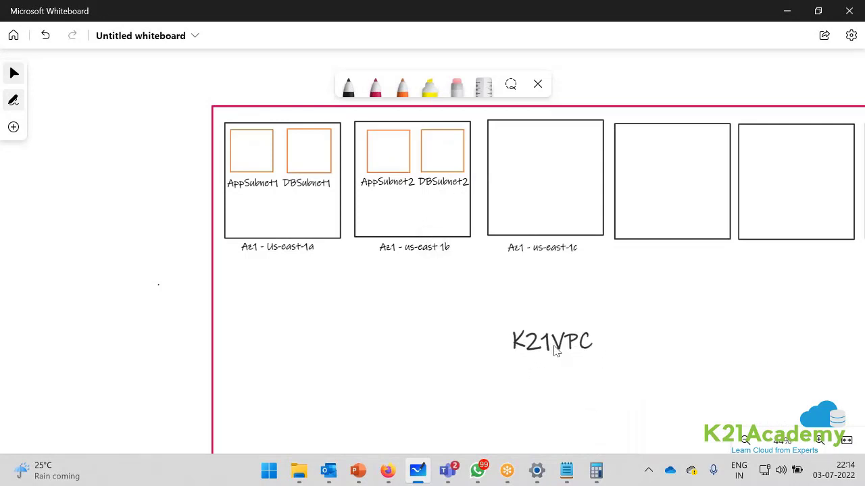
{"action": "left_click", "coordinate": [14, 126]}
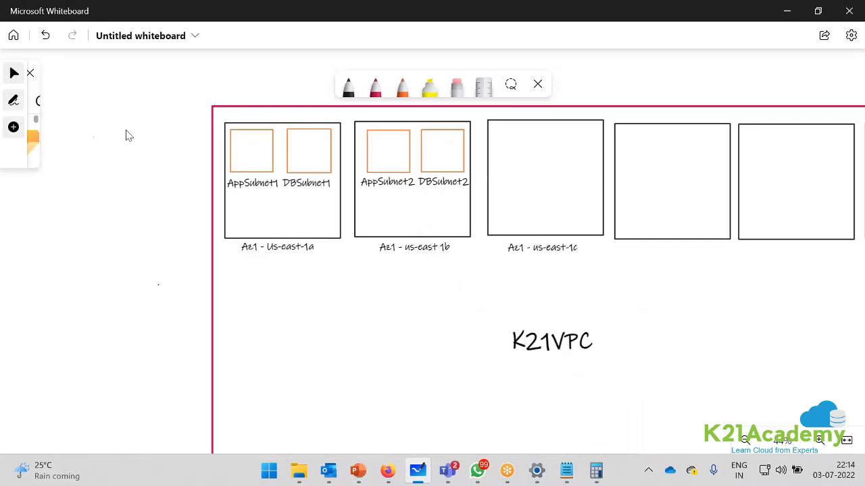
{"action": "left_click", "coordinate": [507, 365]}
{"action": "type", "text": "192.168.0.0/16"}
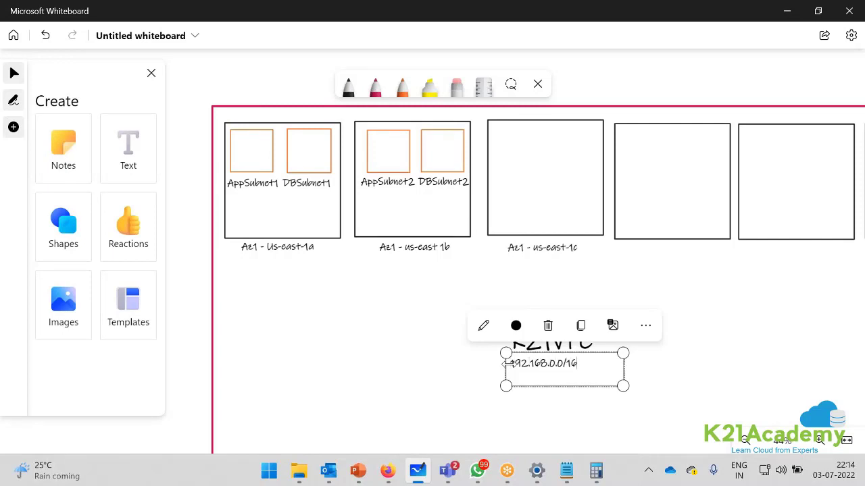
{"action": "scroll", "coordinate": [325, 285], "scroll_direction": "up", "scroll_amount": 1}
{"action": "left_click", "coordinate": [324, 285]}
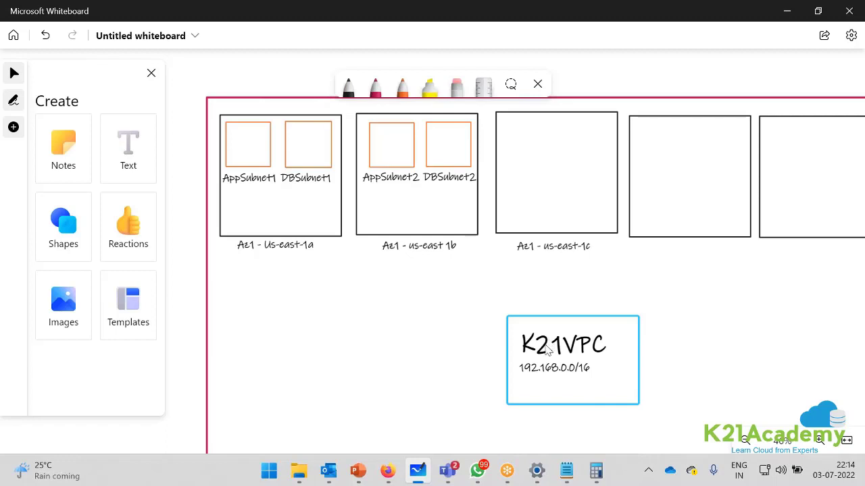
{"action": "double_click", "coordinate": [542, 377]}
{"action": "left_click", "coordinate": [589, 367]}
{"action": "left_click_drag", "start_coordinate": [590, 368], "coordinate": [508, 366]}
{"action": "left_click", "coordinate": [605, 367]}
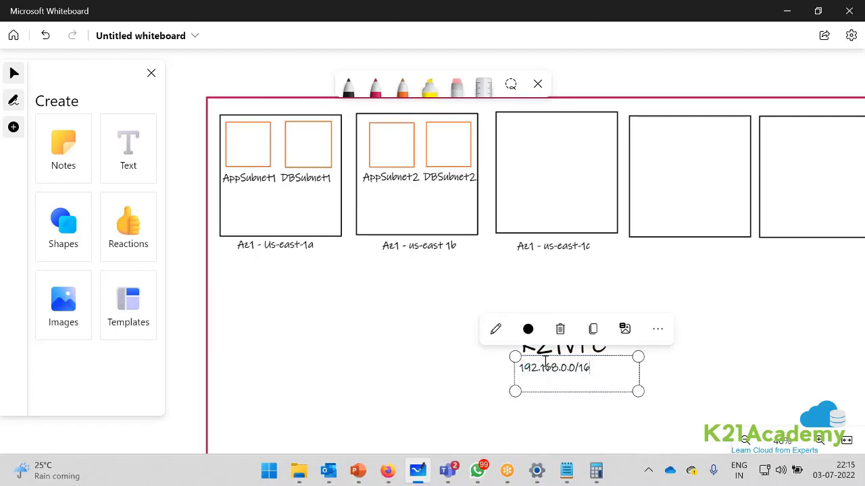
{"action": "key", "text": "shift+Left"}
{"action": "key", "text": "shift+Left"}
{"action": "key", "text": "shift+Left"}
- Add a copy of the 192.168.0.0/16 text inside the AppSubnet1 square and shrink it to about the square's width
{"action": "left_click", "coordinate": [128, 145]}
{"action": "left_click", "coordinate": [230, 147]}
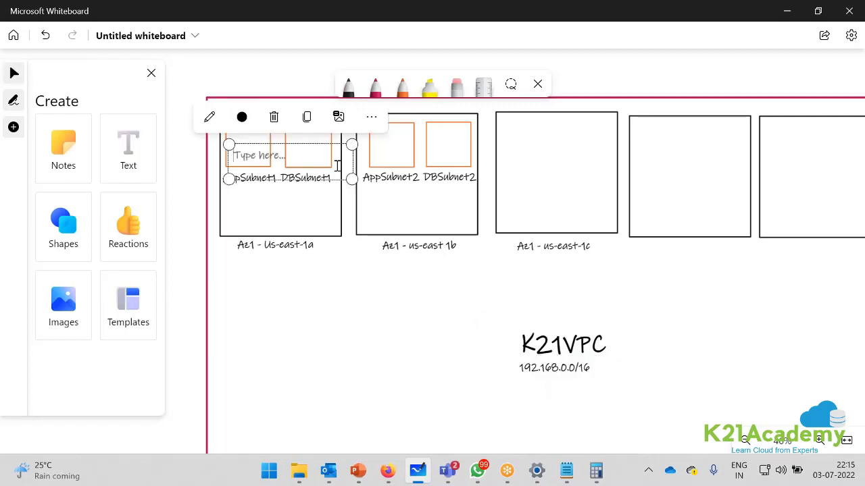
{"action": "key", "text": "ctrl+v"}
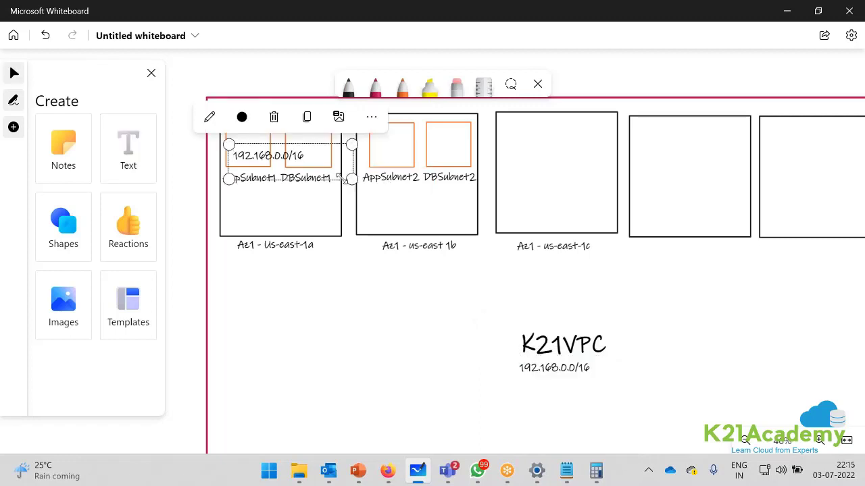
{"action": "left_click_drag", "start_coordinate": [351, 179], "coordinate": [289, 174]}
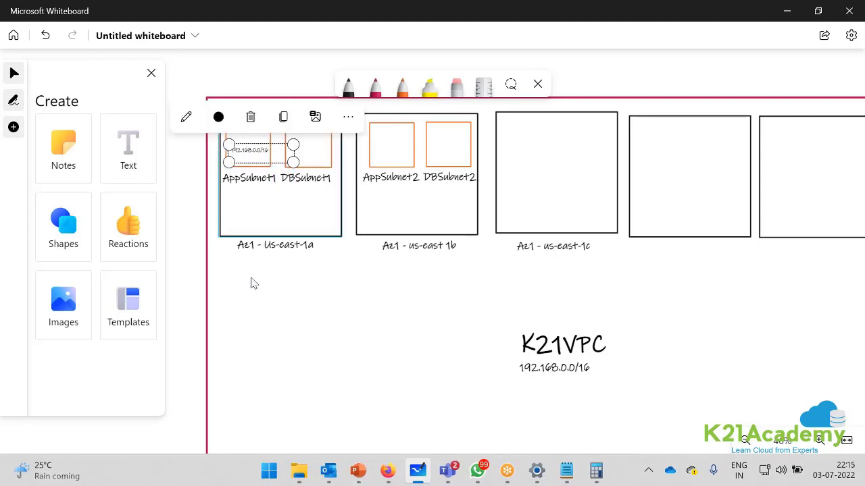
{"action": "scroll", "coordinate": [260, 308], "scroll_direction": "up", "scroll_amount": 2}
{"action": "scroll", "coordinate": [262, 312], "scroll_direction": "up", "scroll_amount": 1}
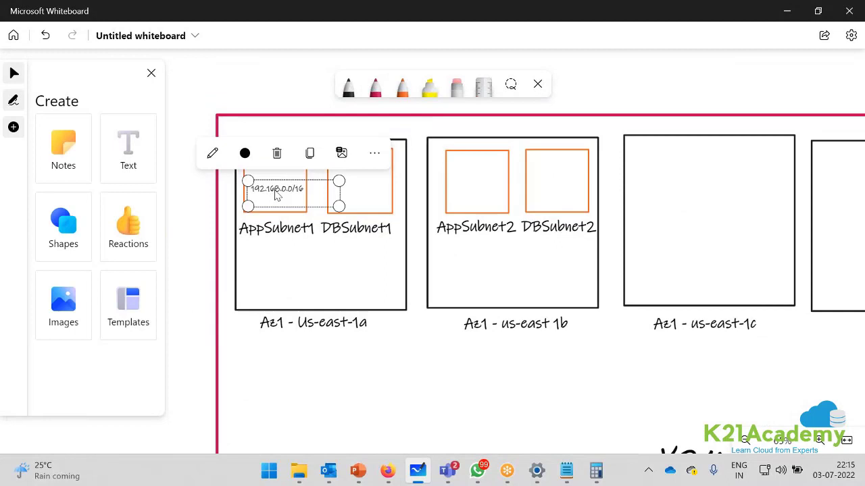
{"action": "left_click_drag", "start_coordinate": [338, 193], "coordinate": [288, 197]}
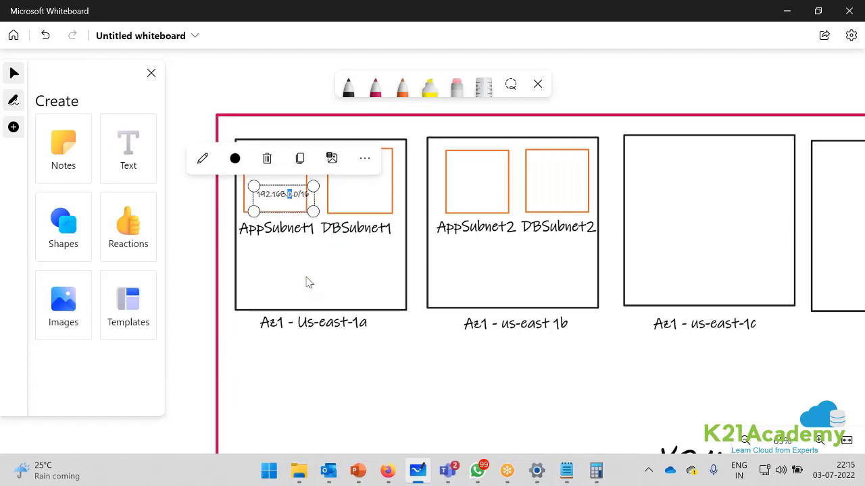
- Change the address range in the AppSubnet1 square to 192.168.1.0/24 and move it just below the square, above the subnet name
{"action": "type", "text": "1"}
{"action": "mouse_move", "coordinate": [302, 194]}
{"action": "left_mouse_down"}
{"action": "mouse_move", "coordinate": [318, 195]}
{"action": "mouse_move", "coordinate": [287, 203]}
{"action": "left_mouse_up"}
{"action": "type", "text": "24"}
{"action": "scroll", "coordinate": [323, 274], "scroll_direction": "up", "scroll_amount": 5}
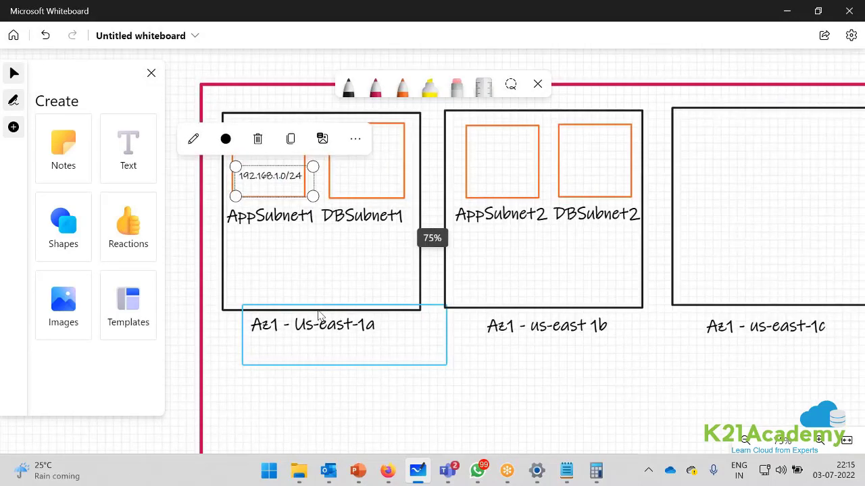
{"action": "left_click", "coordinate": [323, 274]}
{"action": "scroll", "coordinate": [323, 274], "scroll_direction": "down", "scroll_amount": 2}
{"action": "scroll", "coordinate": [389, 365], "scroll_direction": "up", "scroll_amount": 2}
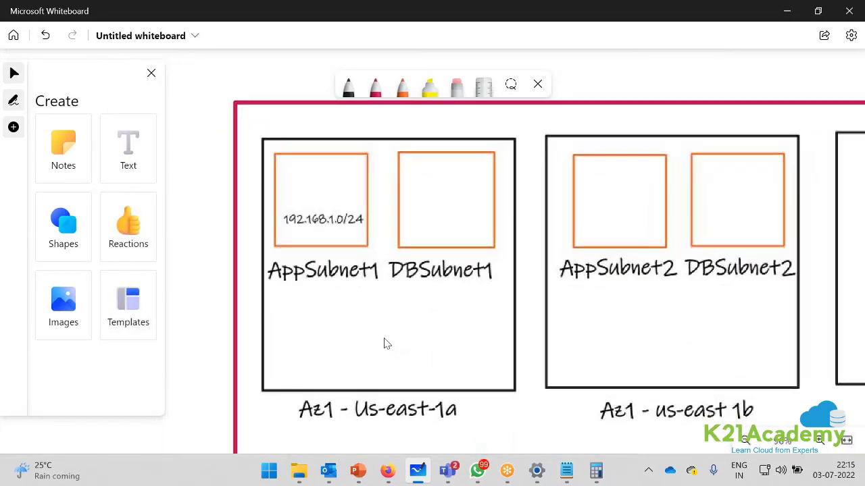
{"action": "left_click", "coordinate": [330, 229]}
{"action": "left_click_drag", "start_coordinate": [330, 226], "coordinate": [325, 254]}
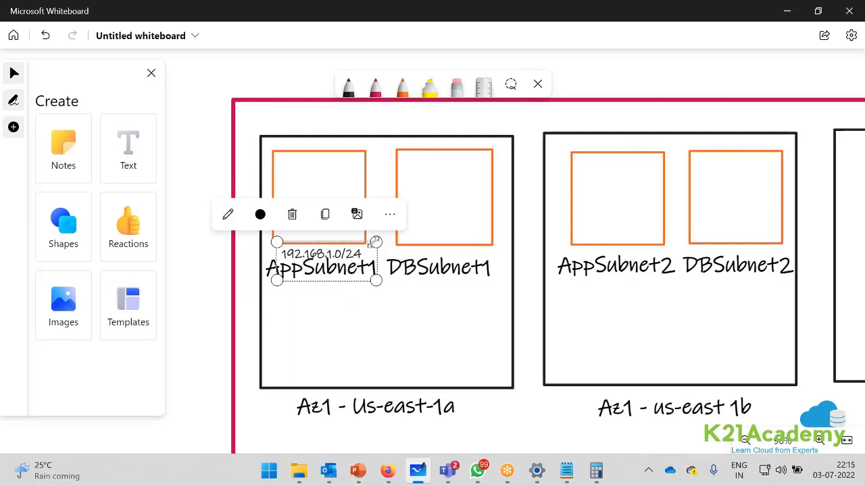
- Place a copy of the 192.168.1.0/24 text between the AppSubnet2 square and its name, and change it to 192.168.2.0/24
{"action": "left_click_drag", "start_coordinate": [317, 263], "coordinate": [610, 267]}
{"action": "left_click", "coordinate": [625, 253]}
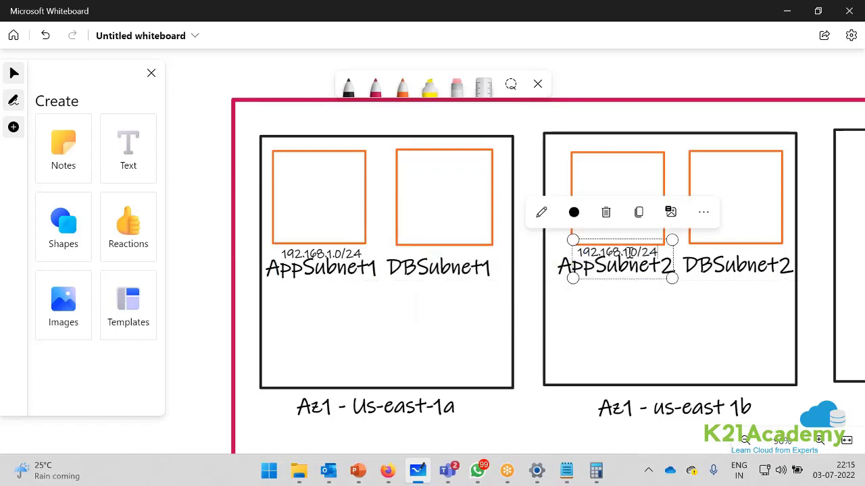
{"action": "type", "text": "2"}
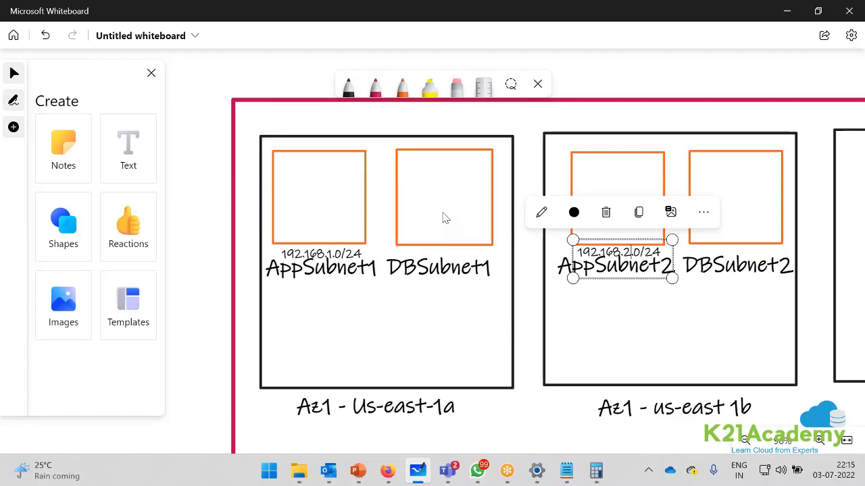
{"action": "type", "text": "192.168.2.0/24"}
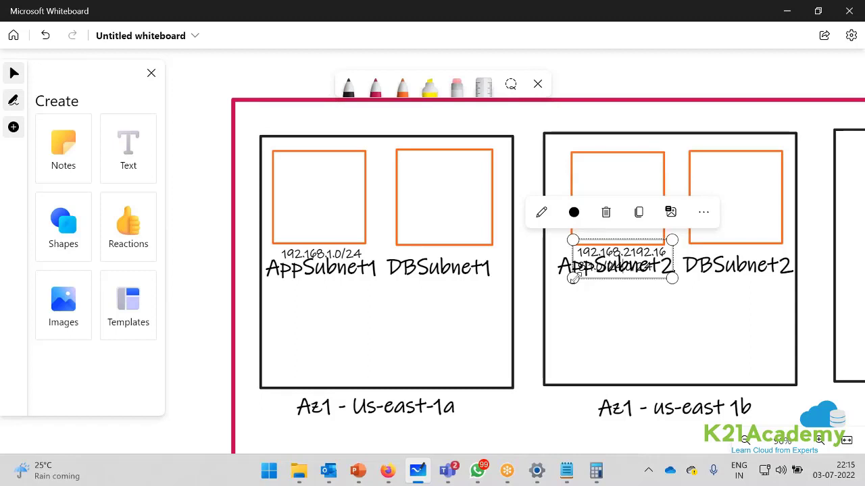
- Add a copy of the CIDR label under the first availability zone's DB subnet box and change it to 192.168.3.0/24
{"action": "left_click", "coordinate": [527, 344]}
{"action": "type", "text": "192.168.1.0/24"}
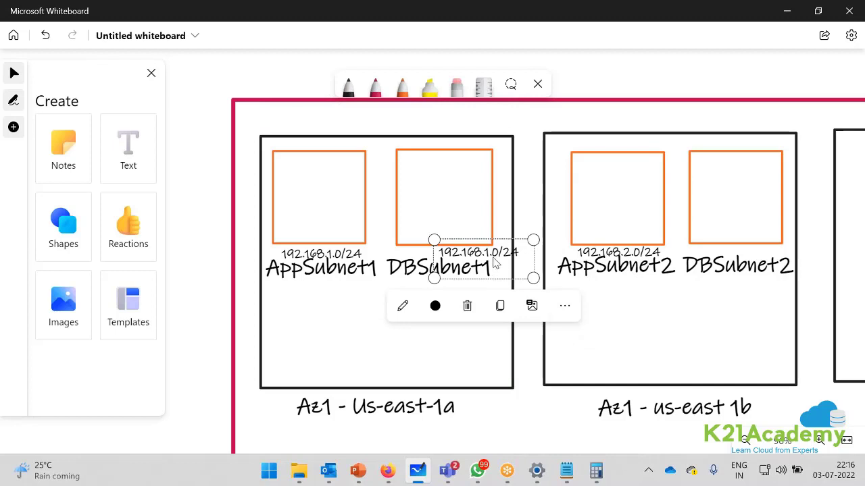
{"action": "left_click_drag", "start_coordinate": [496, 262], "coordinate": [472, 259]}
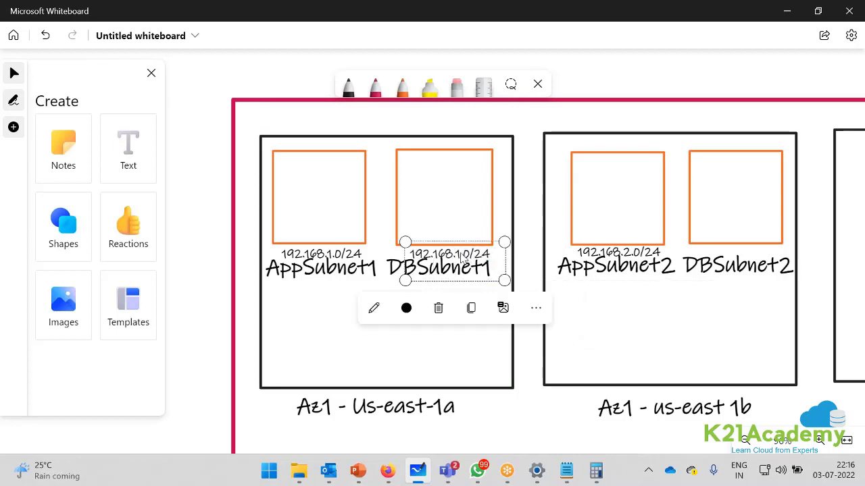
{"action": "double_click", "coordinate": [461, 254]}
{"action": "left_click", "coordinate": [460, 254]}
{"action": "type", "text": "3"}
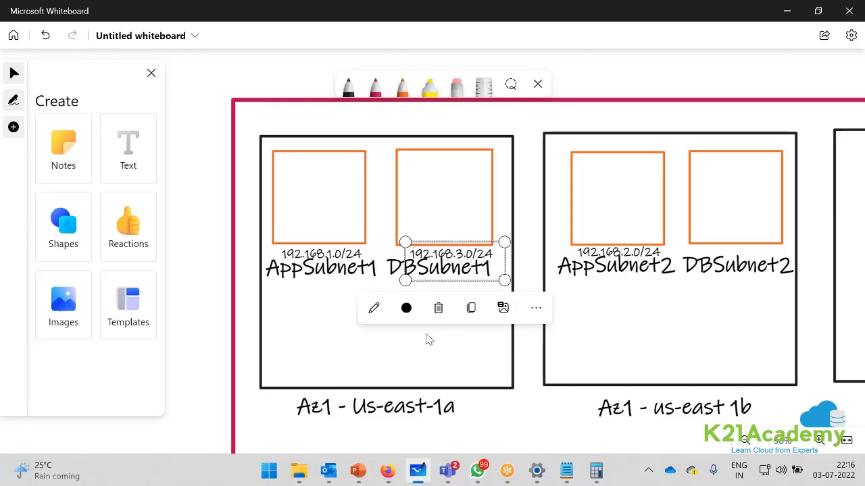
{"action": "left_click", "coordinate": [395, 351]}
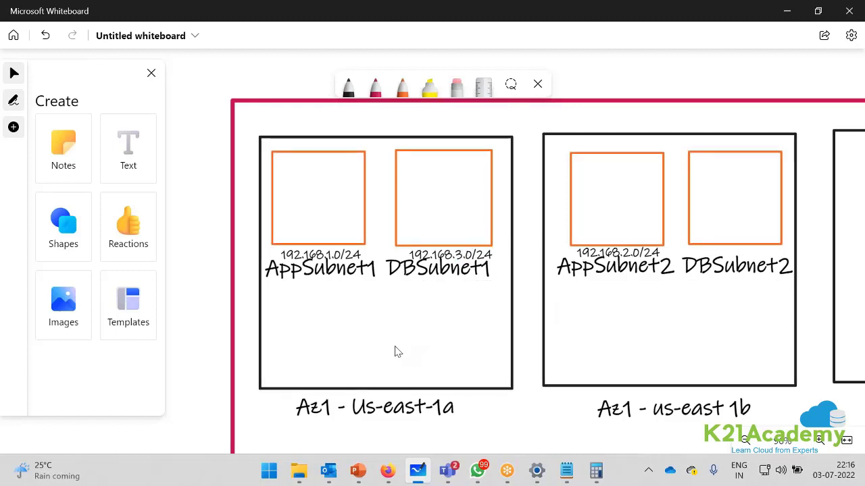
- Paste another CIDR label under the second availability zone's DB subnet box and change it to 192.168.4.0/24
{"action": "key", "text": "ctrl+v"}
{"action": "left_click_drag", "start_coordinate": [485, 255], "coordinate": [747, 252]}
{"action": "left_click", "coordinate": [743, 252]}
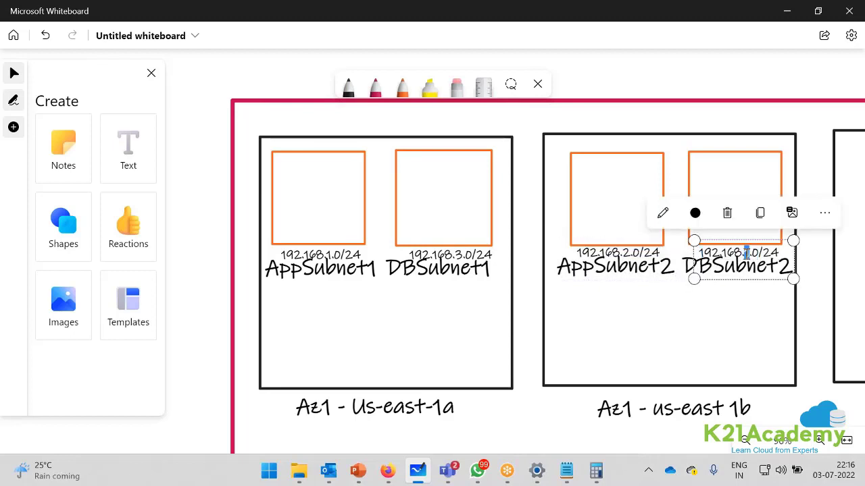
{"action": "type", "text": "4"}
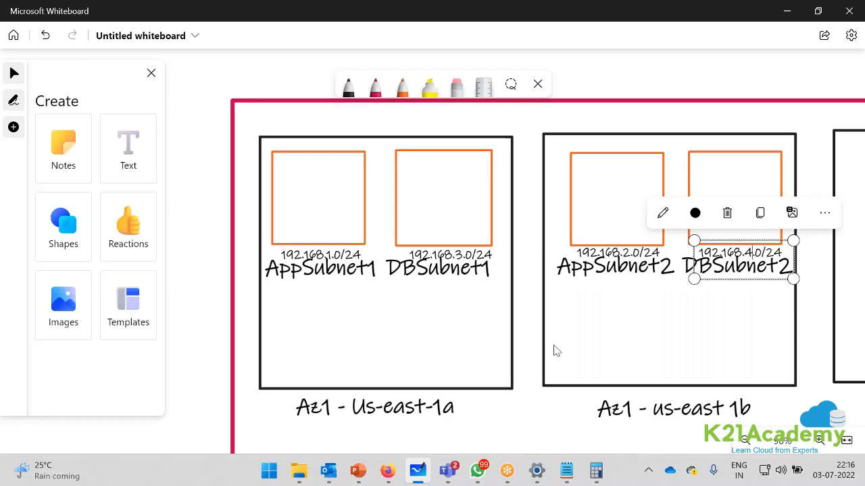
{"action": "left_click", "coordinate": [276, 318]}
- Shrink the AppSubnet1 and DBSubnet1 labels and place each one just below its CIDR label
{"action": "left_click", "coordinate": [270, 270]}
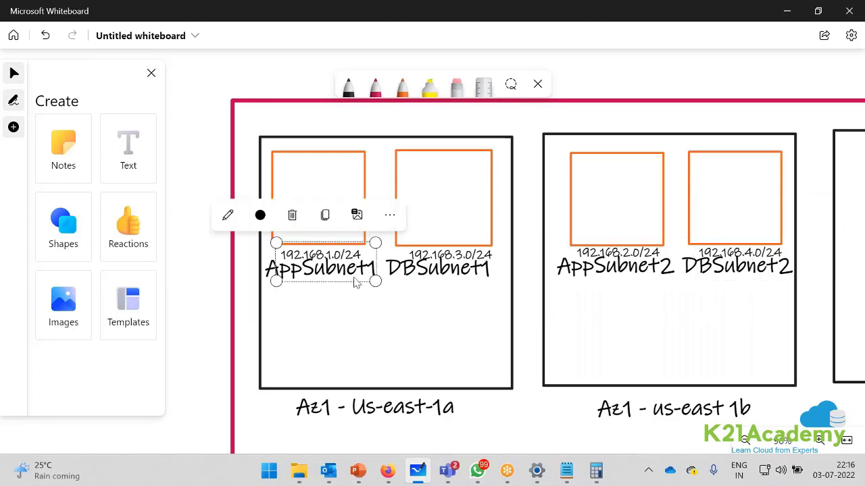
{"action": "left_click_drag", "start_coordinate": [277, 281], "coordinate": [256, 318]}
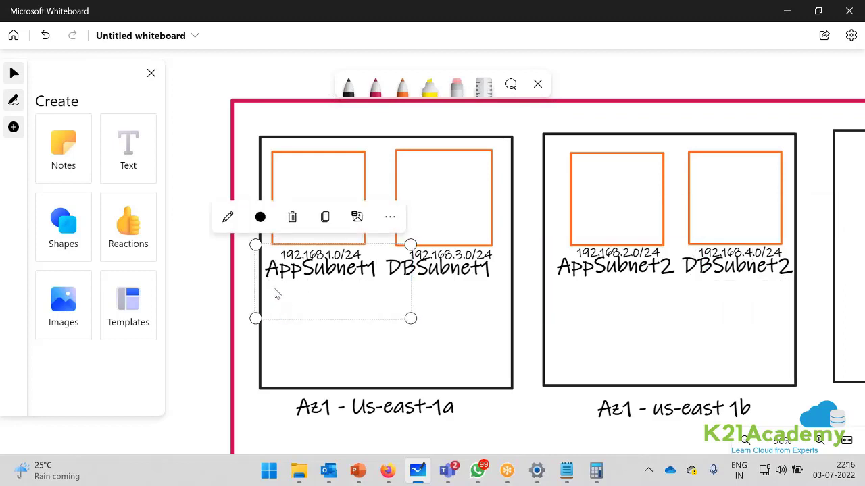
{"action": "mouse_move", "coordinate": [411, 318]}
{"action": "left_mouse_down"}
{"action": "mouse_move", "coordinate": [328, 290]}
{"action": "mouse_move", "coordinate": [336, 290]}
{"action": "left_mouse_up"}
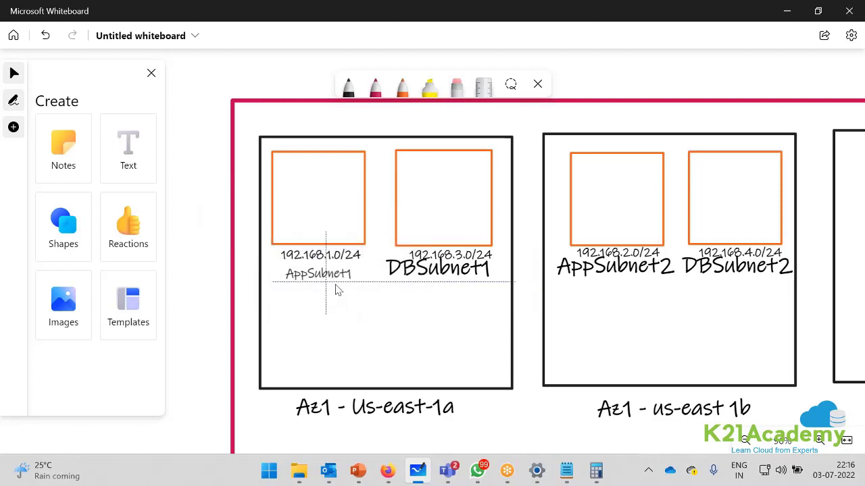
{"action": "left_click", "coordinate": [460, 283]}
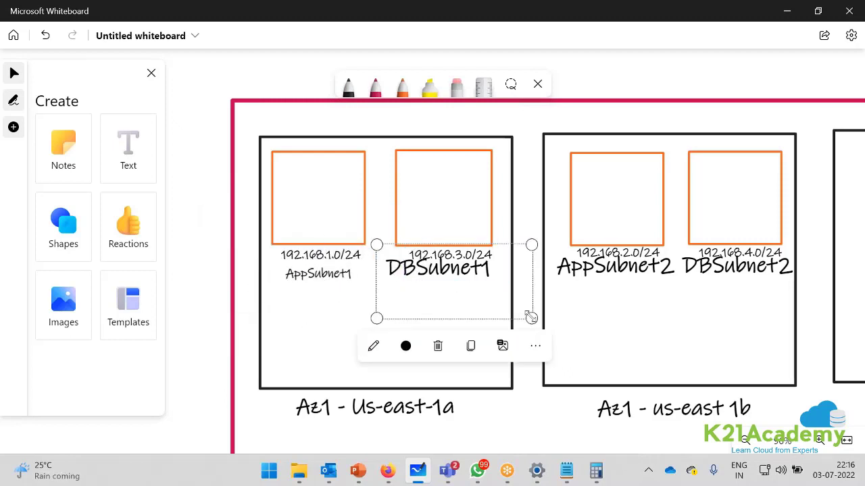
{"action": "mouse_move", "coordinate": [399, 271]}
{"action": "left_mouse_down"}
{"action": "mouse_move", "coordinate": [458, 302]}
{"action": "mouse_move", "coordinate": [442, 286]}
{"action": "mouse_move", "coordinate": [455, 289]}
{"action": "left_mouse_up"}
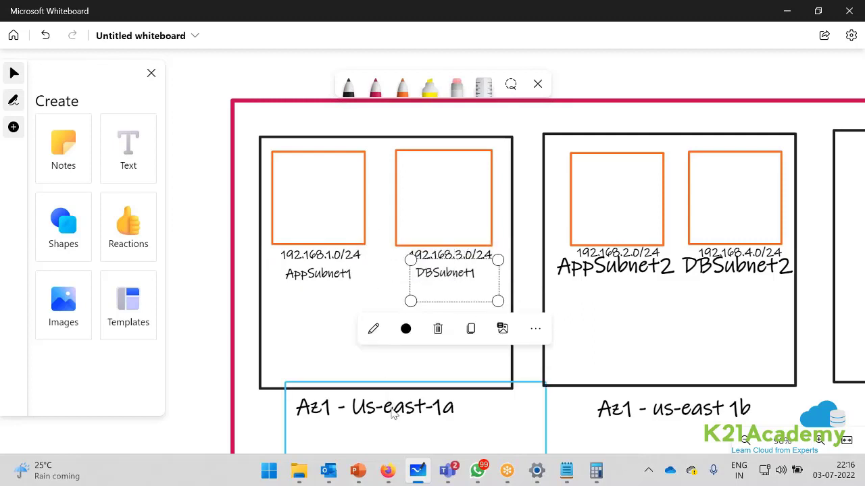
- Shrink the AppSubnet2 and DBSubnet2 labels and place each one just below its CIDR label
{"action": "left_click", "coordinate": [560, 275]}
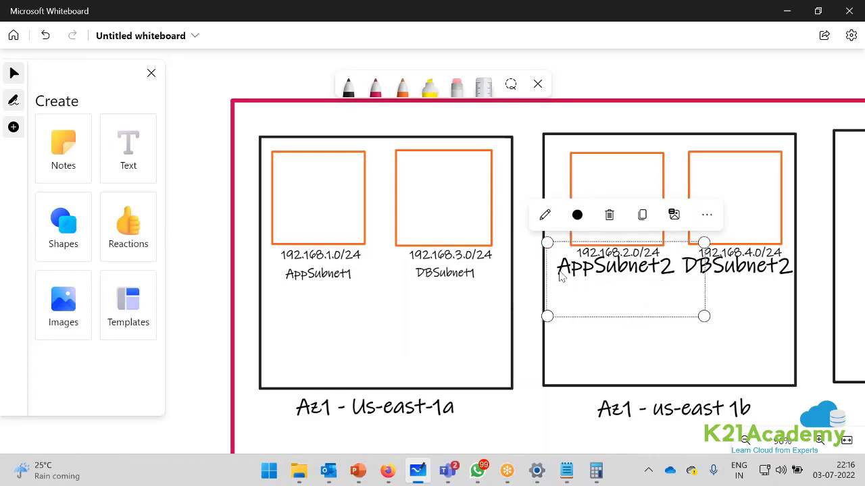
{"action": "mouse_move", "coordinate": [703, 316]}
{"action": "left_mouse_down"}
{"action": "mouse_move", "coordinate": [633, 301]}
{"action": "mouse_move", "coordinate": [600, 284]}
{"action": "mouse_move", "coordinate": [633, 286]}
{"action": "left_mouse_up"}
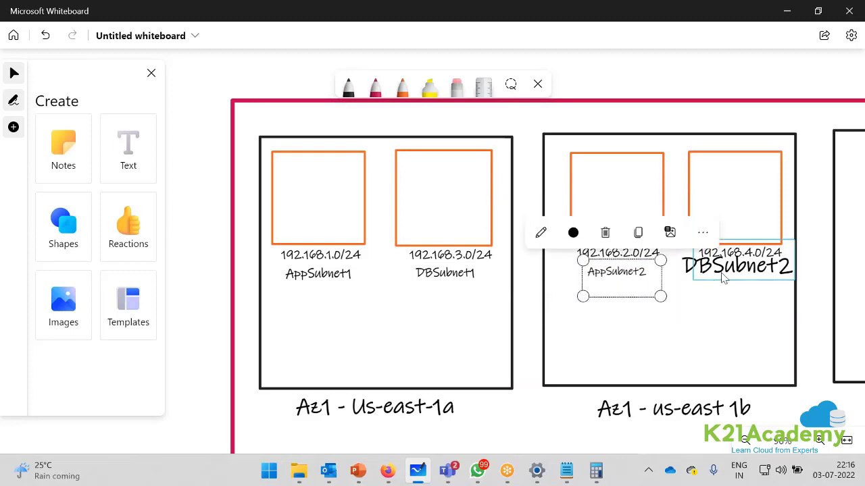
{"action": "left_click", "coordinate": [724, 274]}
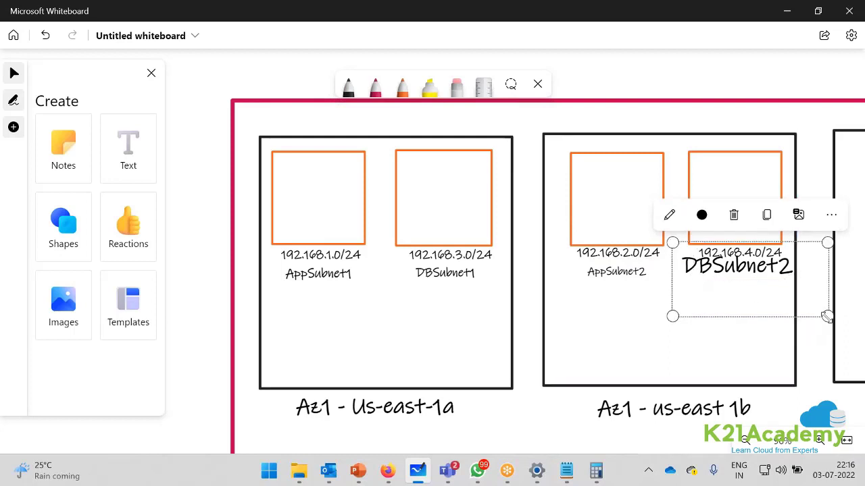
{"action": "left_click_drag", "start_coordinate": [825, 316], "coordinate": [739, 305]}
{"action": "left_click_drag", "start_coordinate": [724, 276], "coordinate": [760, 290]}
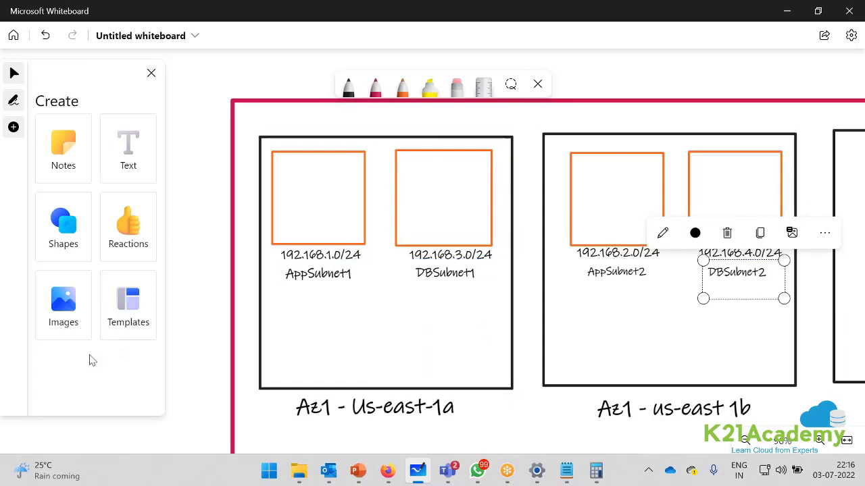
{"action": "key", "text": "Escape"}
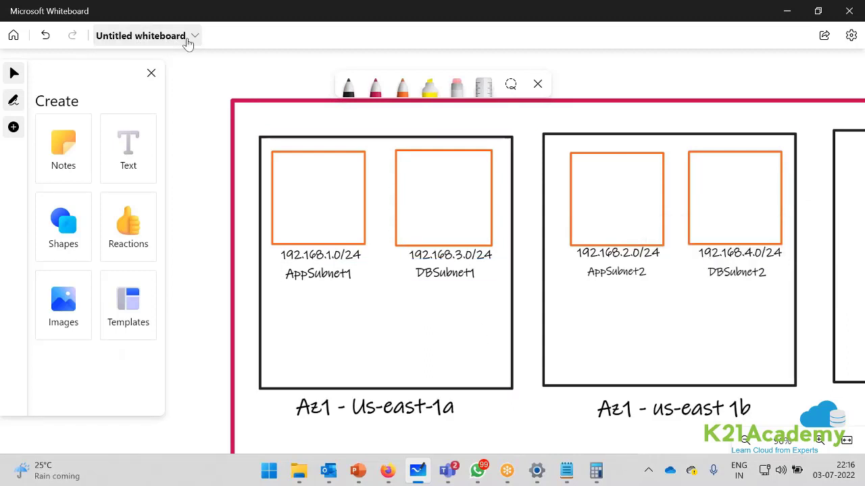
- Try to rename the whiteboard as K21VPC
{"action": "left_click", "coordinate": [188, 42]}
{"action": "left_click_drag", "start_coordinate": [192, 86], "coordinate": [82, 88]}
{"action": "type", "text": "k"}
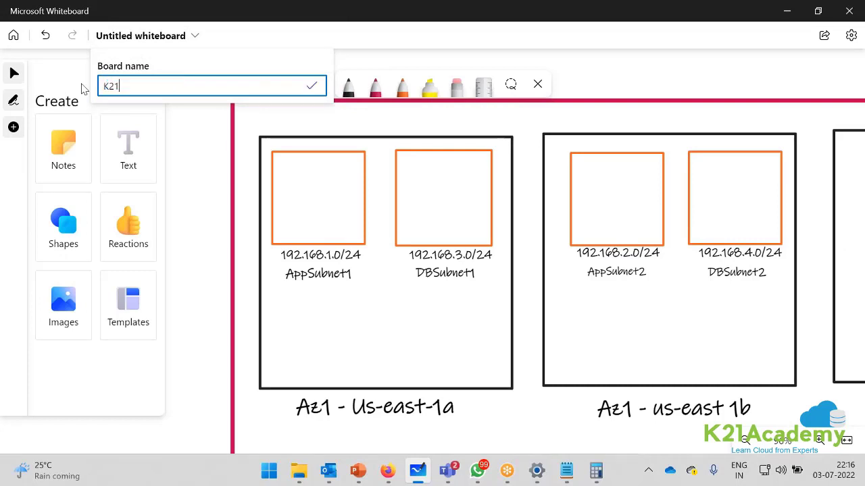
{"action": "type", "text": "21VPC"}
{"action": "key", "text": "Return"}
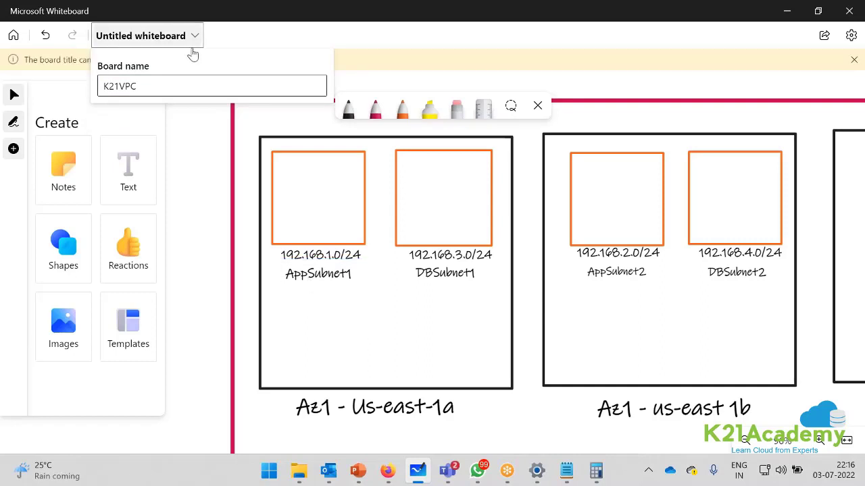
{"action": "left_click", "coordinate": [228, 89]}
{"action": "key", "text": "Escape"}
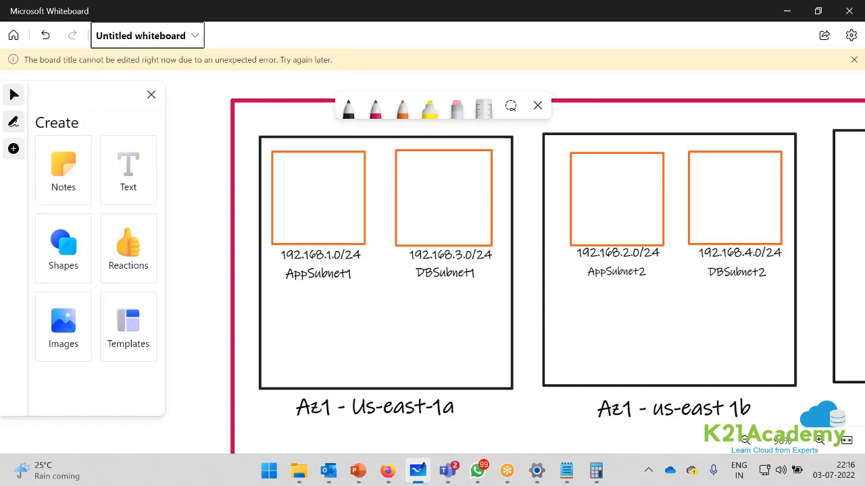
{"action": "left_click", "coordinate": [196, 40]}
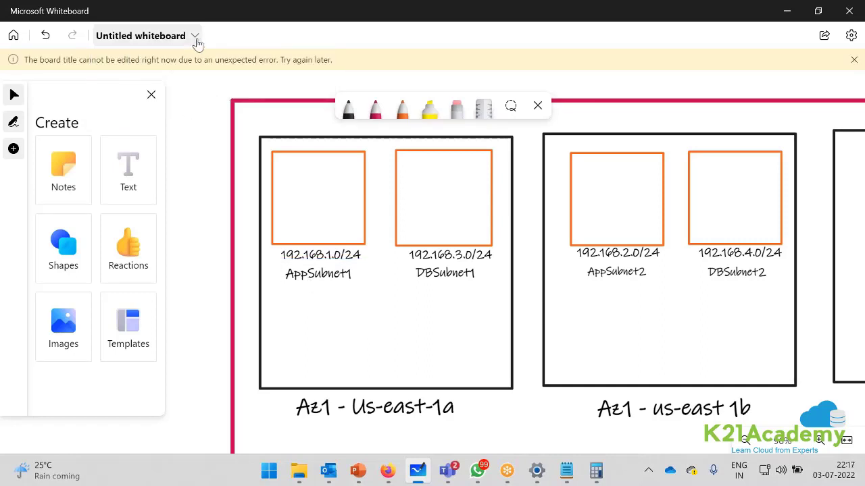
{"action": "left_click", "coordinate": [854, 60]}
- Review the whole VPC diagram, then switch to the AWS VPC console in Firefox and check the created VPC's name
{"action": "scroll", "coordinate": [621, 89], "scroll_direction": "down", "scroll_amount": 6}
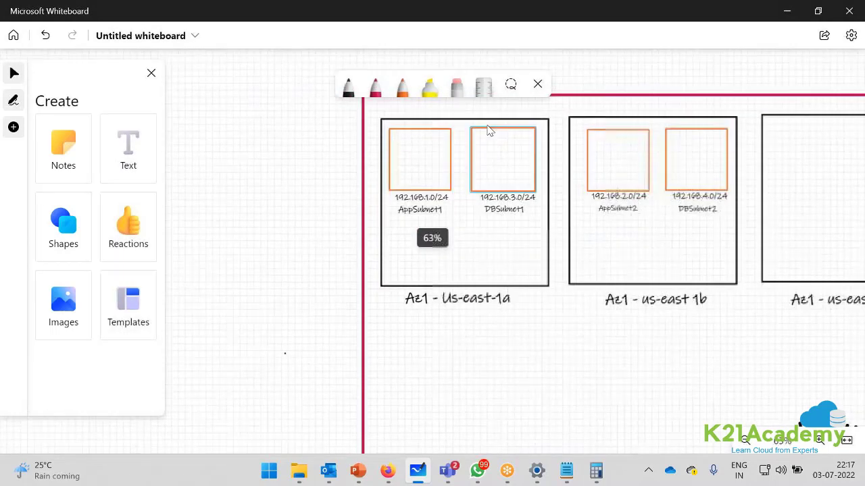
{"action": "left_click_drag", "start_coordinate": [379, 280], "coordinate": [64, 233]}
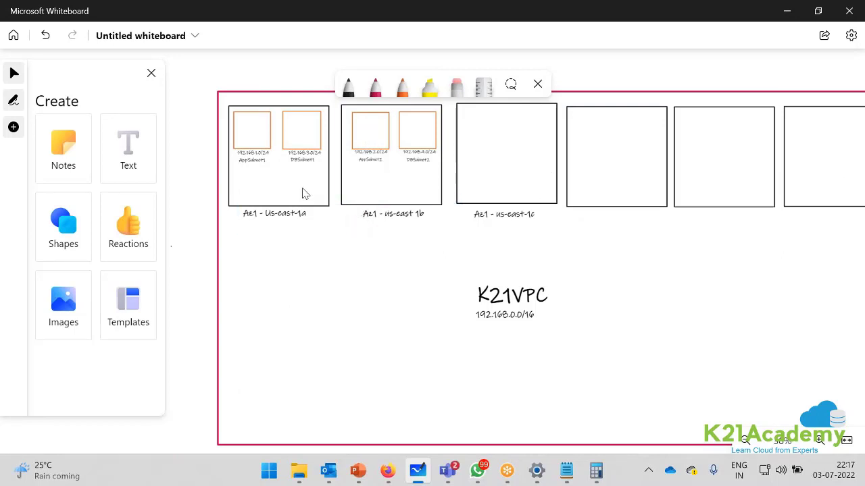
{"action": "left_click", "coordinate": [396, 479]}
{"action": "left_click", "coordinate": [569, 209]}
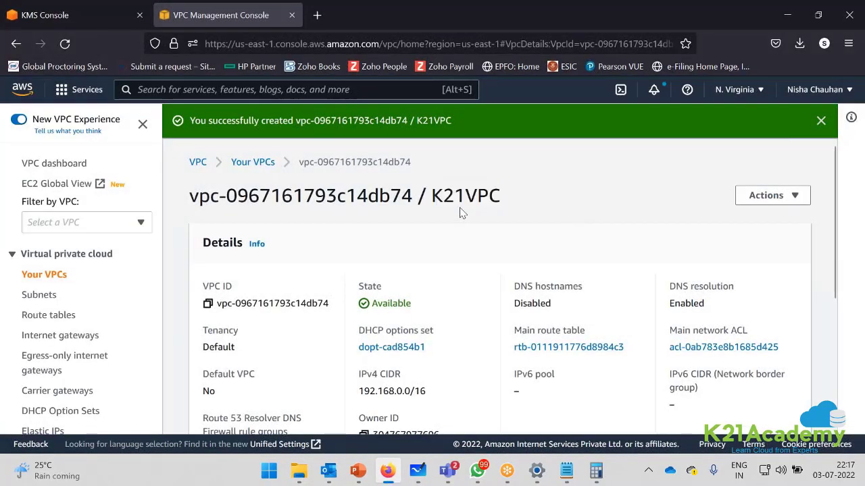
{"action": "left_click_drag", "start_coordinate": [430, 196], "coordinate": [518, 198]}
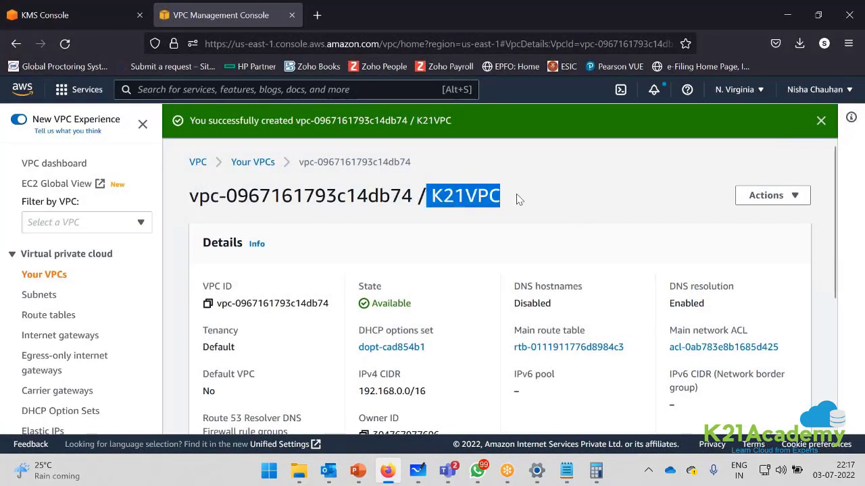
- Start creating a subnet, choose K21VPC as its VPC and check the associated IPv4 CIDR
{"action": "left_click", "coordinate": [36, 299]}
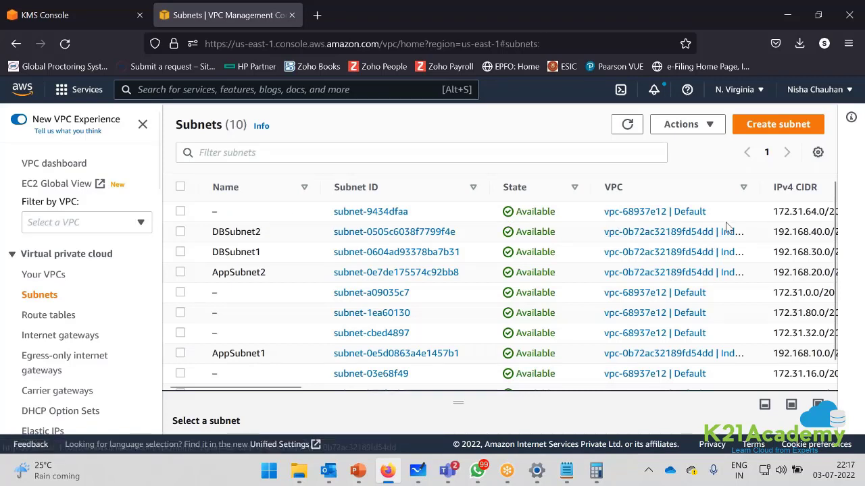
{"action": "left_click", "coordinate": [766, 128]}
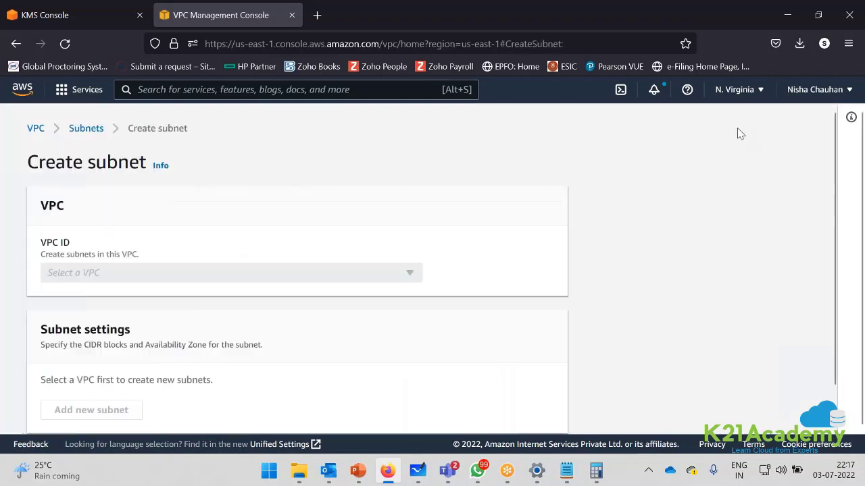
{"action": "left_click", "coordinate": [223, 274]}
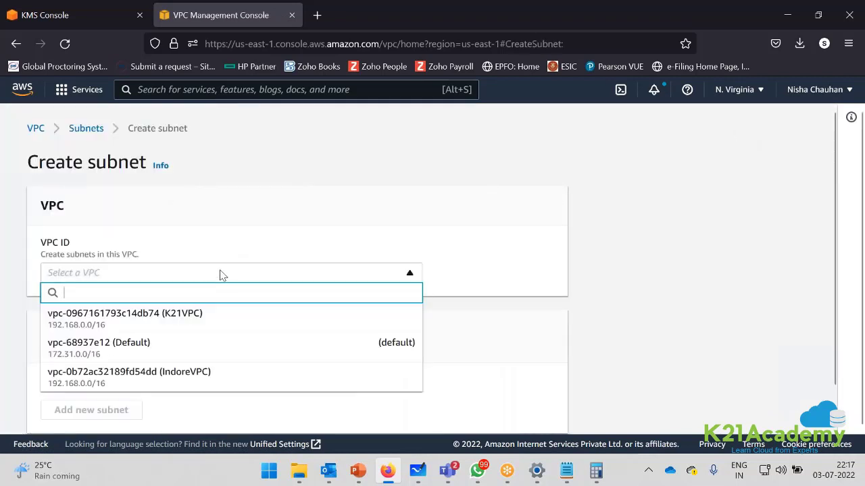
{"action": "left_click", "coordinate": [177, 317]}
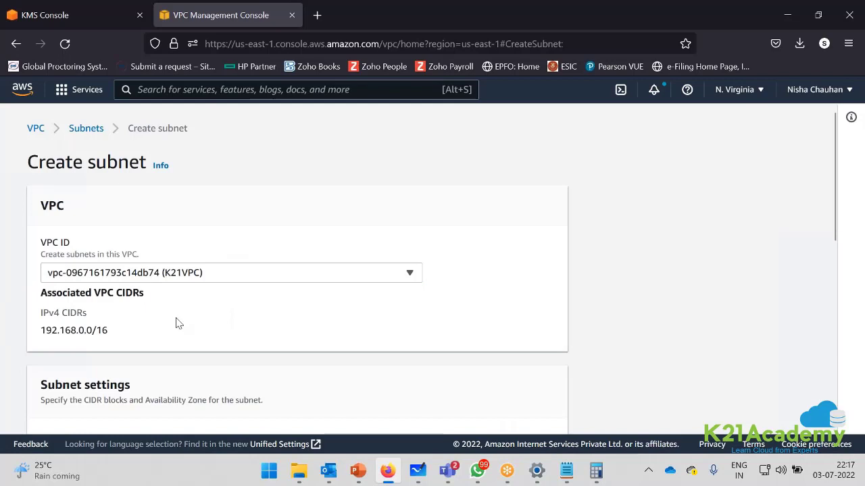
{"action": "scroll", "coordinate": [177, 323], "scroll_direction": "down", "scroll_amount": 2}
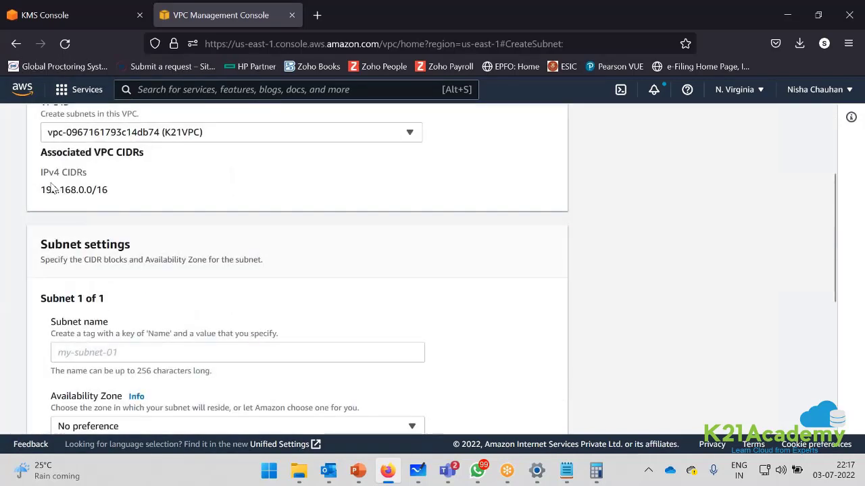
{"action": "left_click_drag", "start_coordinate": [42, 192], "coordinate": [126, 198]}
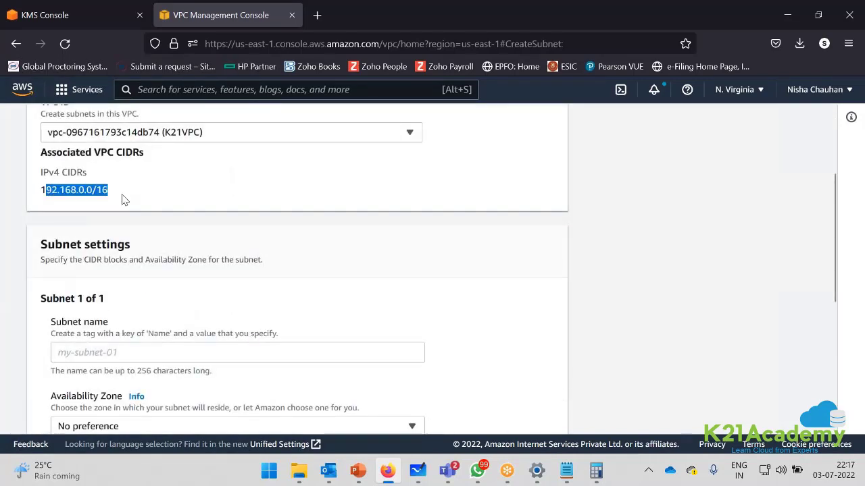
{"action": "left_click", "coordinate": [126, 200]}
- Enter 172.30.10.0/24 as the subnet name and try to create the subnet with the IPv4 CIDR block left blank
{"action": "left_click", "coordinate": [92, 354]}
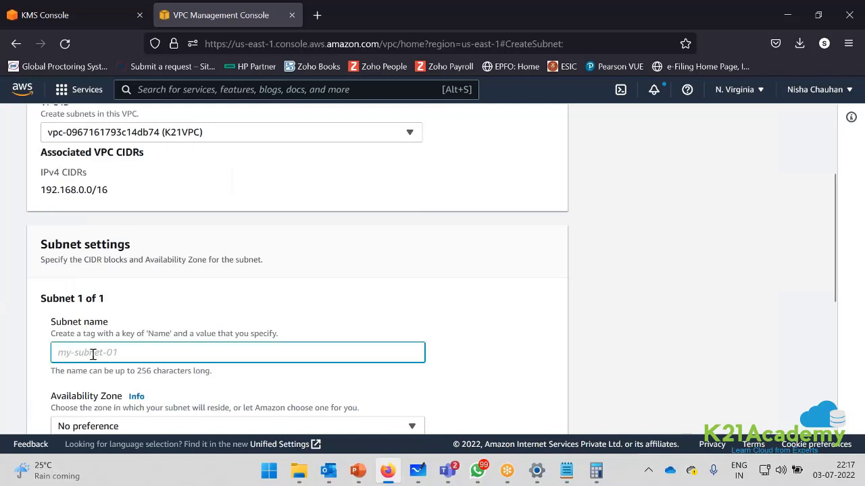
{"action": "type", "text": "172.3-"}
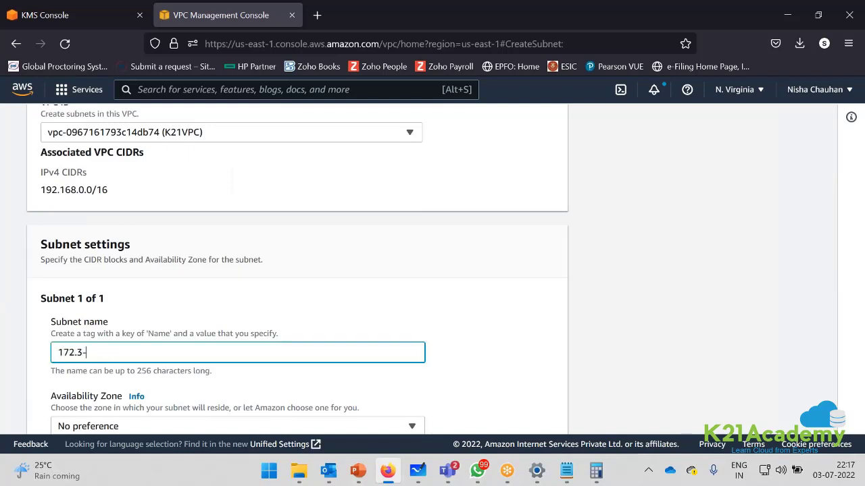
{"action": "type", "text": "0.10.0/24"}
{"action": "scroll", "coordinate": [518, 356], "scroll_direction": "down", "scroll_amount": 5}
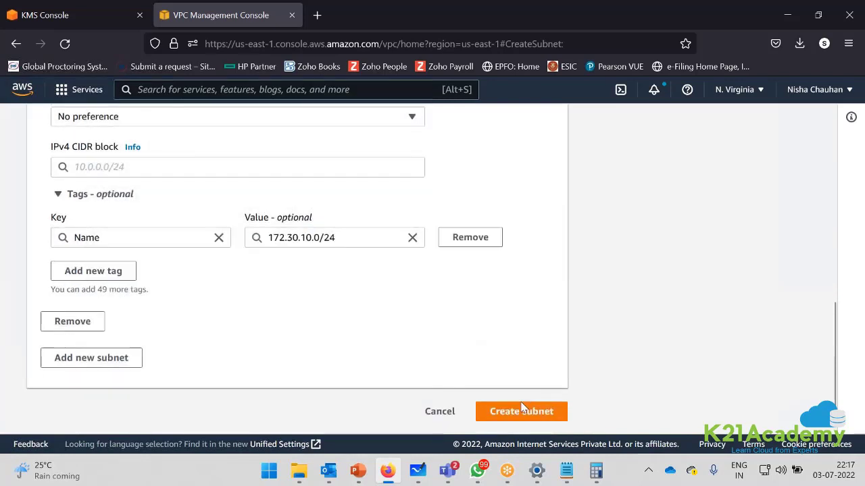
{"action": "left_click", "coordinate": [521, 408]}
{"action": "scroll", "coordinate": [169, 305], "scroll_direction": "up", "scroll_amount": 3}
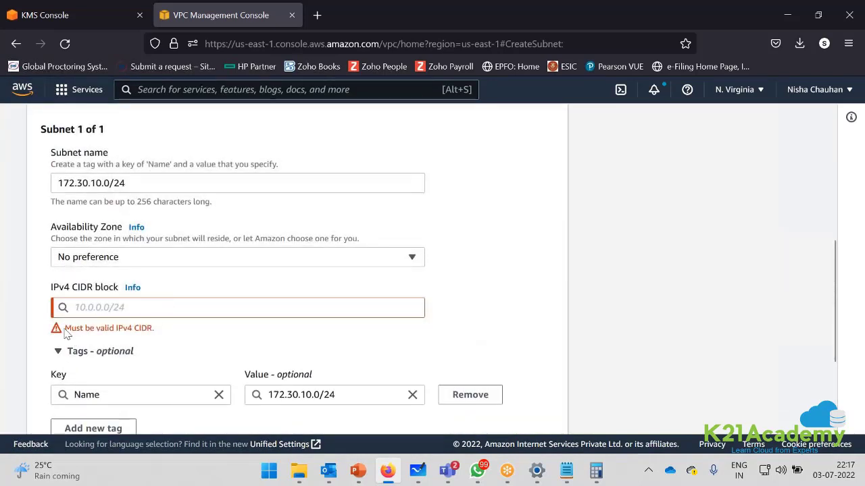
{"action": "left_click_drag", "start_coordinate": [65, 329], "coordinate": [165, 331]}
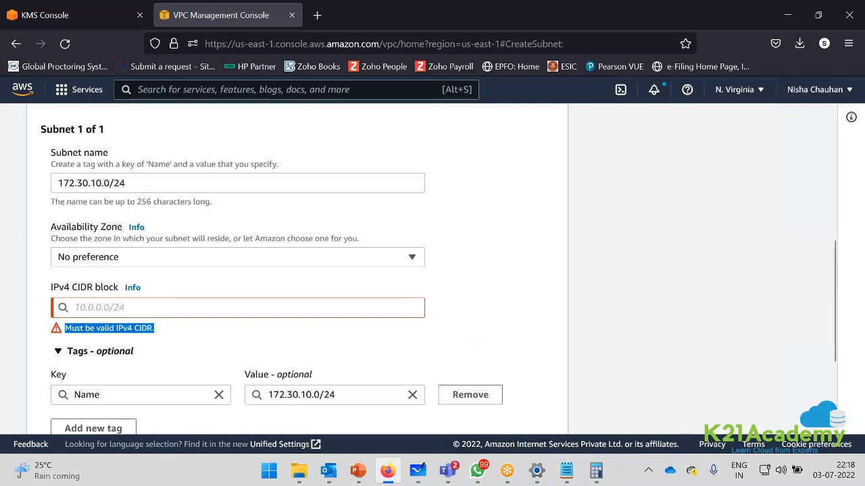
- Replace the first subnet's name with AppSubnet1
{"action": "scroll", "coordinate": [298, 270], "scroll_direction": "up", "scroll_amount": 1}
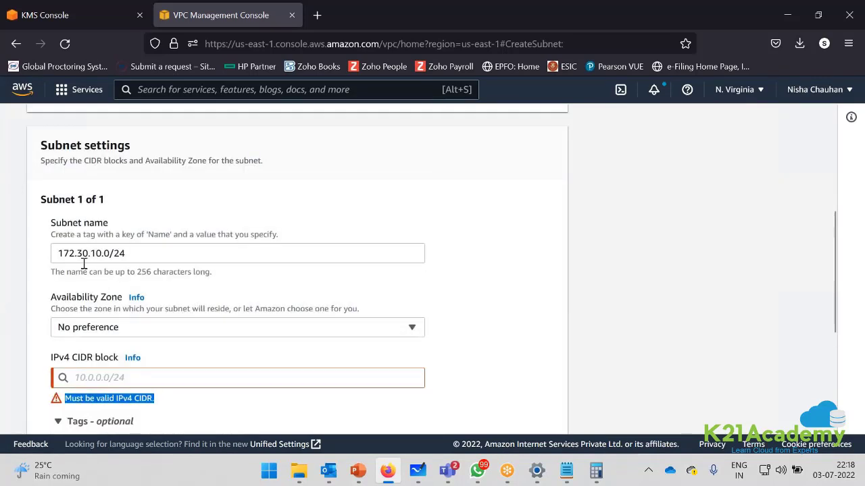
{"action": "left_click", "coordinate": [146, 257]}
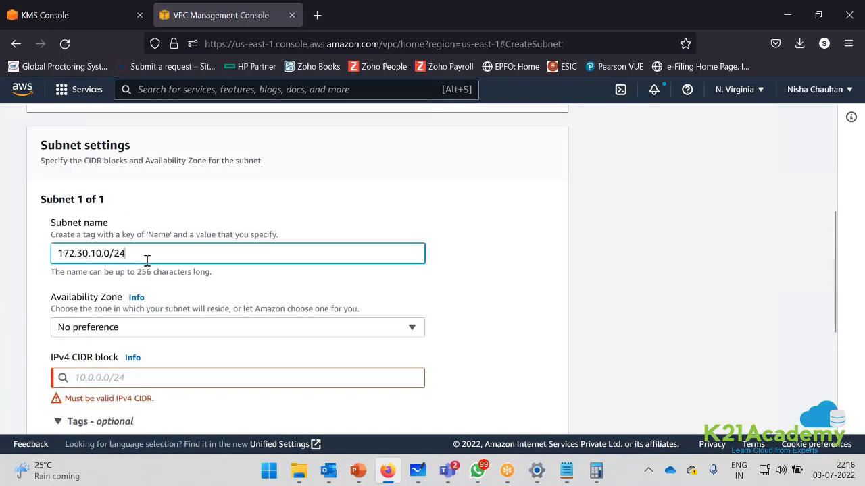
{"action": "key", "text": "ctrl+a"}
{"action": "key", "text": "BackSpace"}
{"action": "type", "text": "A"}
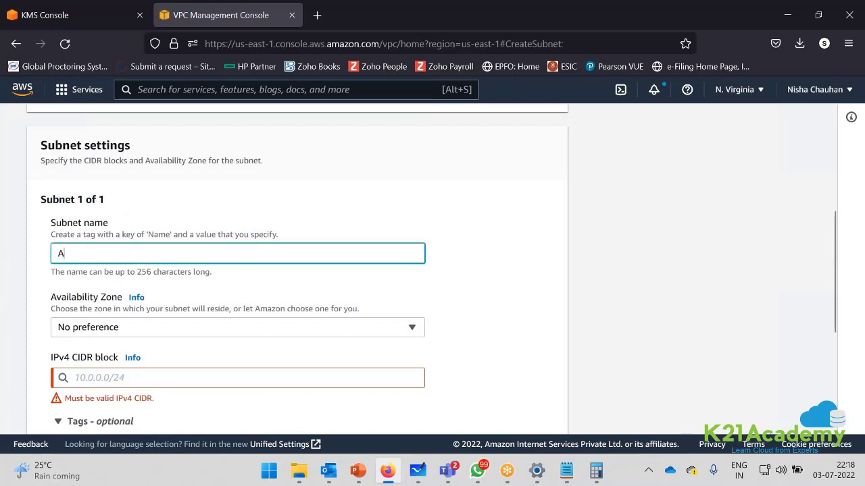
{"action": "type", "text": "ppSubnet1"}
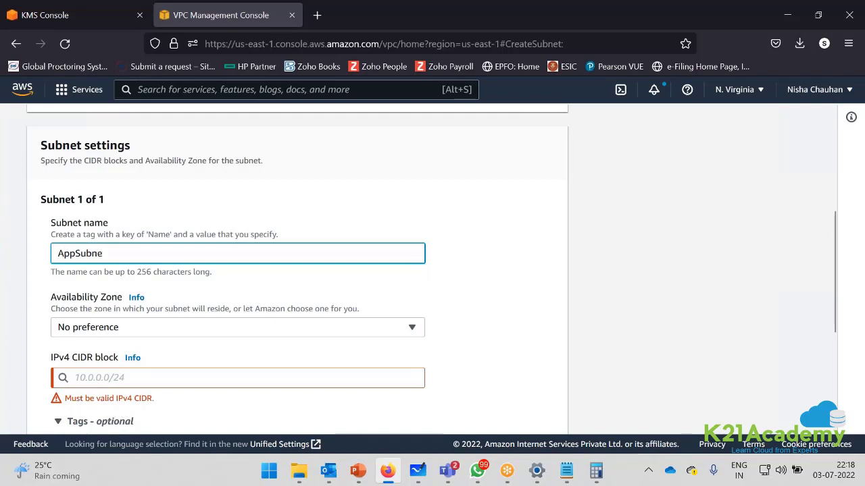
- Try 172.31.10.0/24 as AppSubnet1's IPv4 CIDR block and check the validation result
{"action": "left_click", "coordinate": [82, 377]}
{"action": "type", "text": "172."}
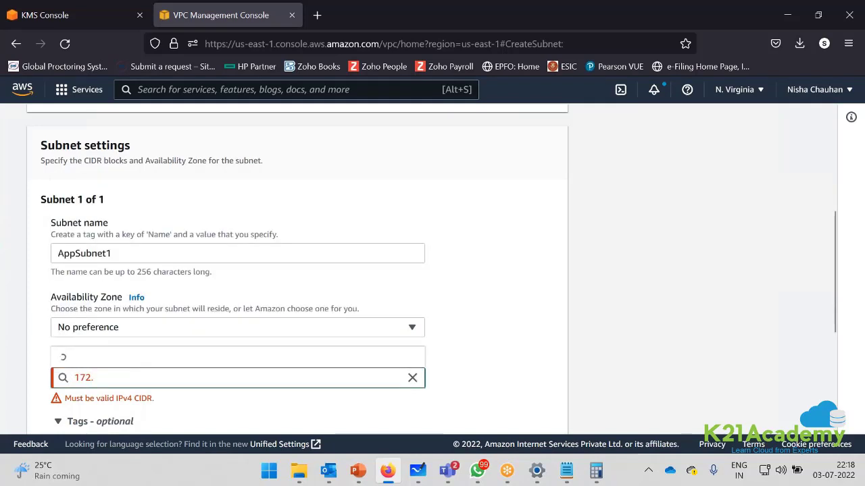
{"action": "type", "text": "31.10"}
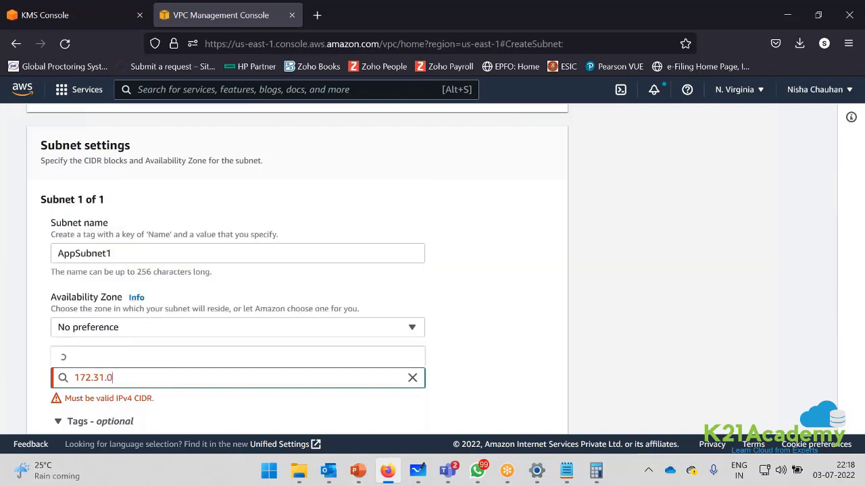
{"action": "type", "text": ".0"}
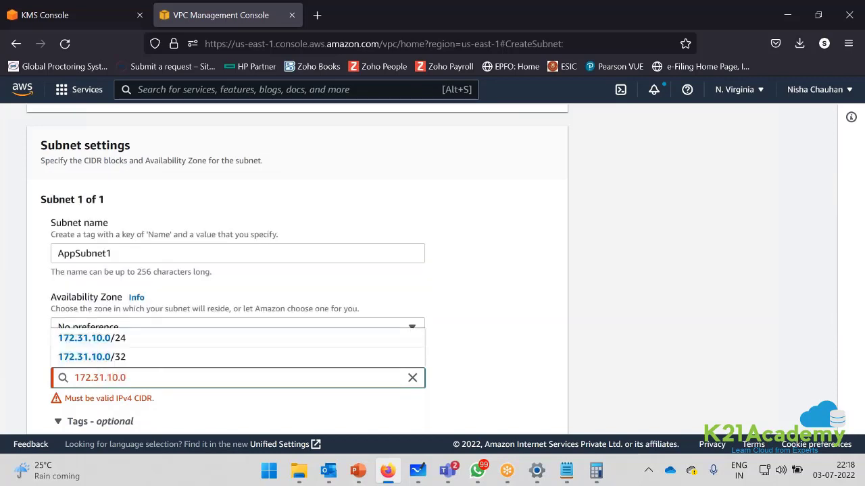
{"action": "type", "text": "/24"}
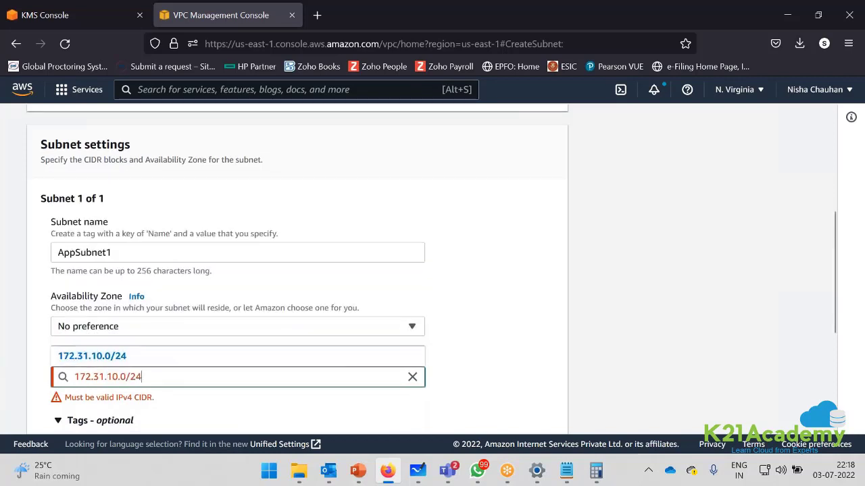
{"action": "scroll", "coordinate": [277, 352], "scroll_direction": "down", "scroll_amount": 3}
{"action": "left_click", "coordinate": [277, 352]}
{"action": "scroll", "coordinate": [262, 333], "scroll_direction": "up", "scroll_amount": 3}
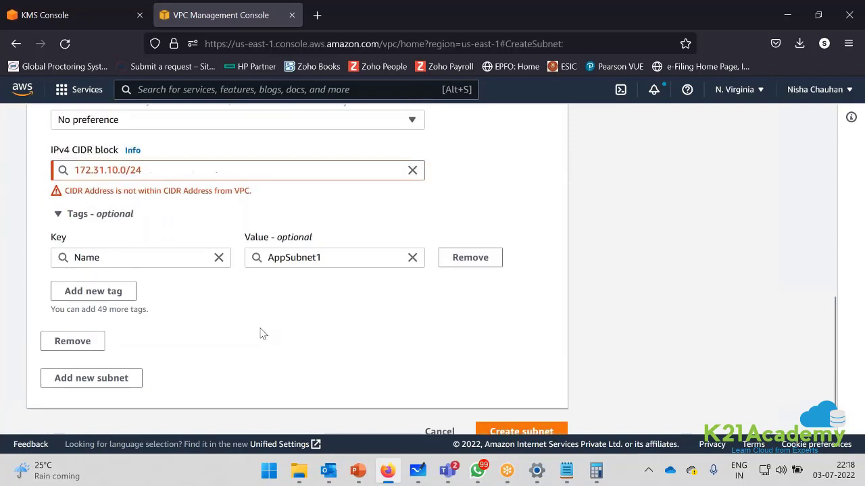
{"action": "left_click_drag", "start_coordinate": [66, 384], "coordinate": [259, 387]}
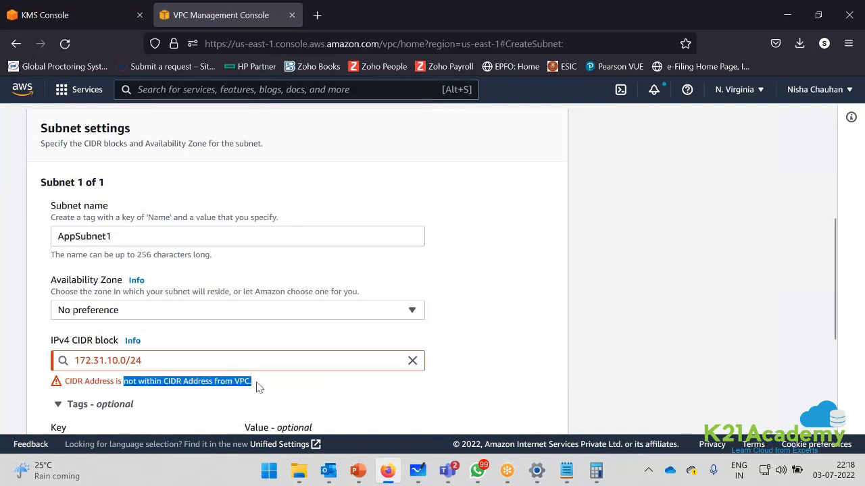
- Check K21VPC's associated IPv4 CIDR and correct AppSubnet1's IPv4 CIDR block to 192.168.1.0/24
{"action": "scroll", "coordinate": [240, 359], "scroll_direction": "up", "scroll_amount": 2}
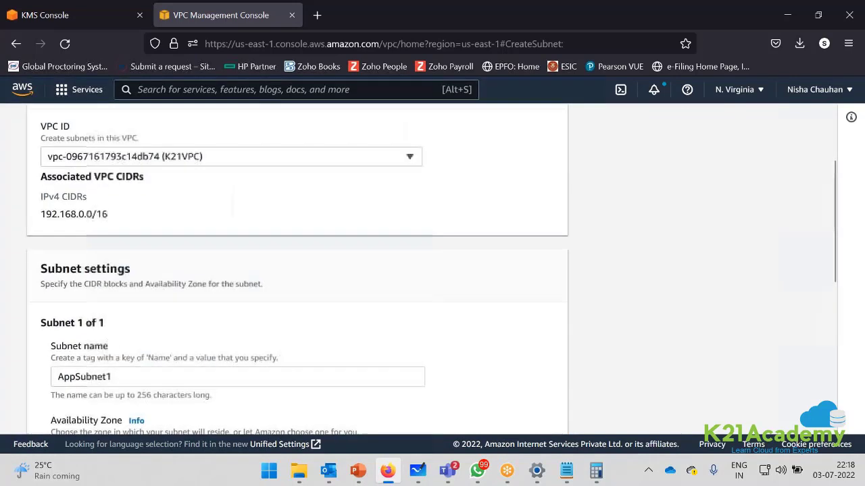
{"action": "left_click_drag", "start_coordinate": [41, 215], "coordinate": [78, 215]}
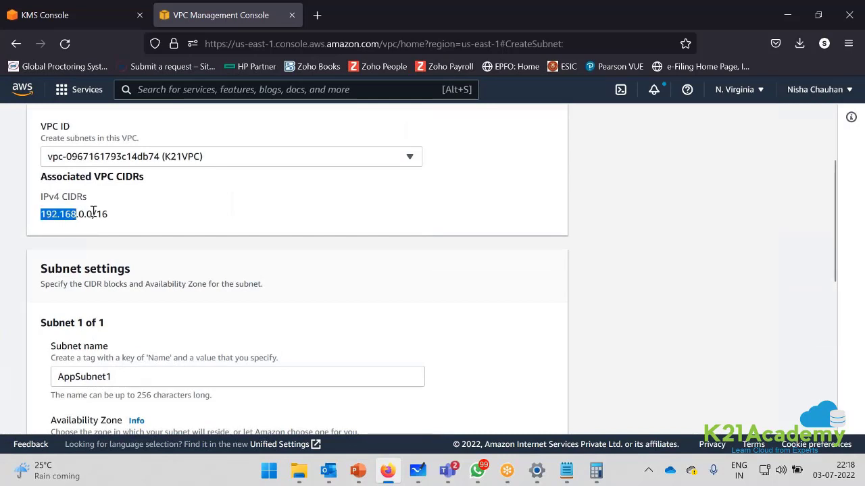
{"action": "scroll", "coordinate": [123, 340], "scroll_direction": "down", "scroll_amount": 2}
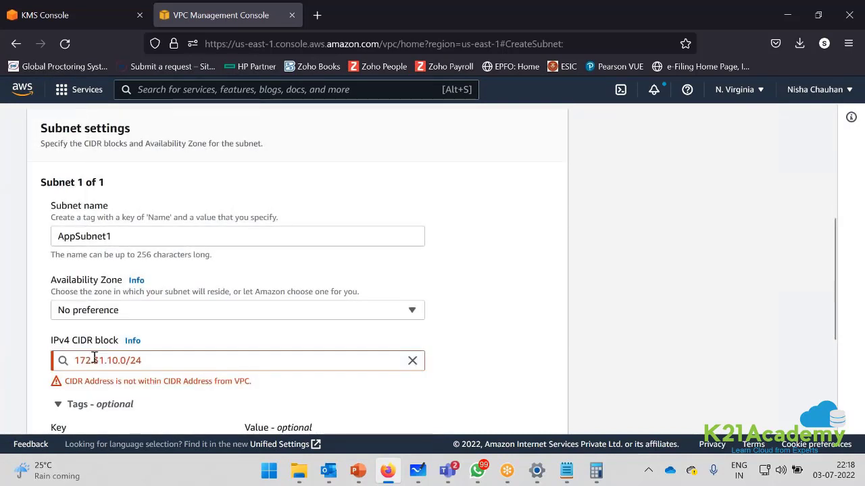
{"action": "left_click_drag", "start_coordinate": [105, 360], "coordinate": [61, 365]}
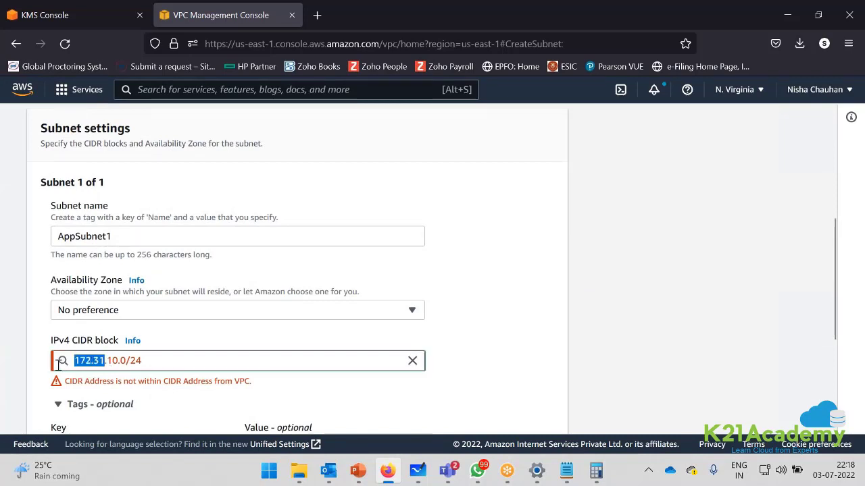
{"action": "type", "text": "19"}
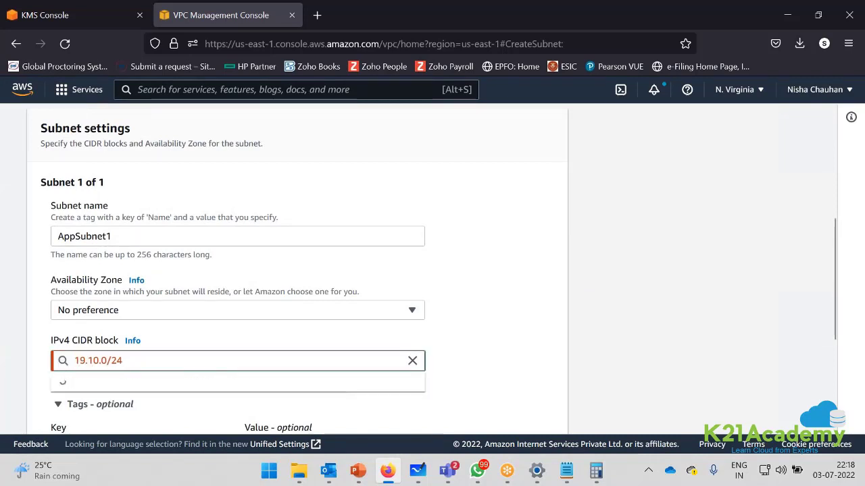
{"action": "type", "text": "2"}
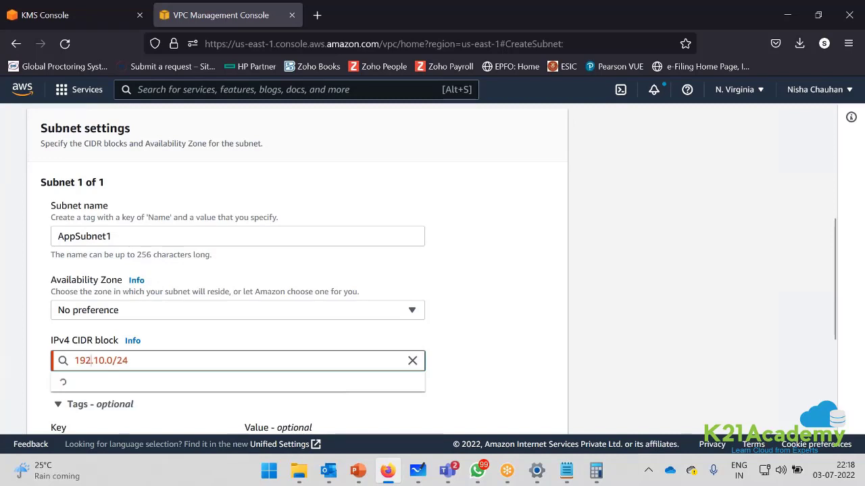
{"action": "type", "text": ".168.1"}
{"action": "key", "text": "Delete"}
{"action": "key", "text": "Delete"}
{"action": "key", "text": "Delete"}
{"action": "scroll", "coordinate": [482, 294], "scroll_direction": "down", "scroll_amount": 1}
{"action": "left_click", "coordinate": [474, 297]}
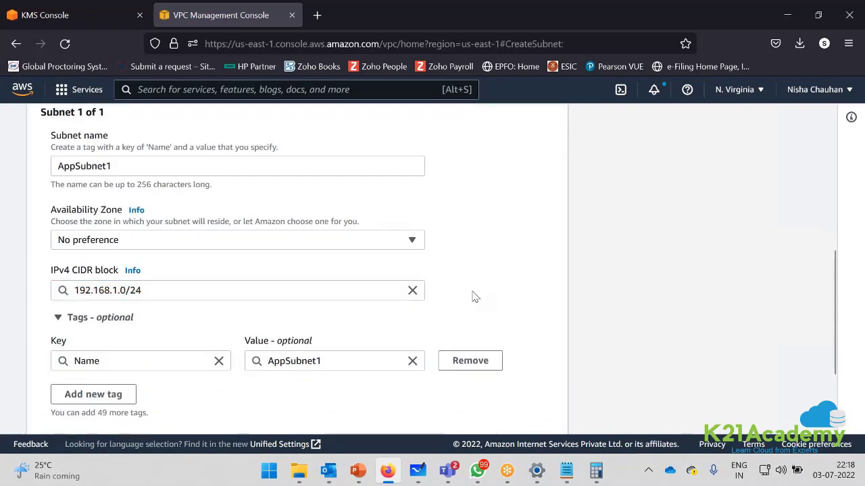
- Add a second subnet to the form and name it AppSubnet2
{"action": "left_click", "coordinate": [123, 168]}
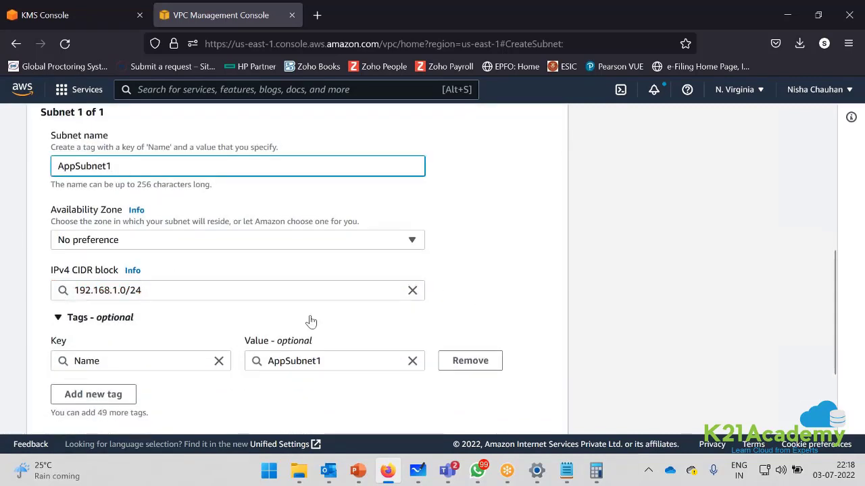
{"action": "scroll", "coordinate": [335, 264], "scroll_direction": "down", "scroll_amount": 2}
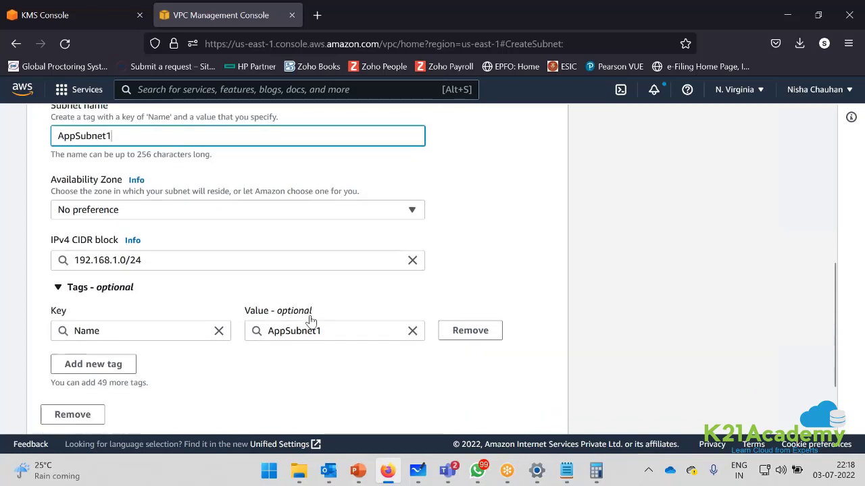
{"action": "left_click", "coordinate": [84, 363]}
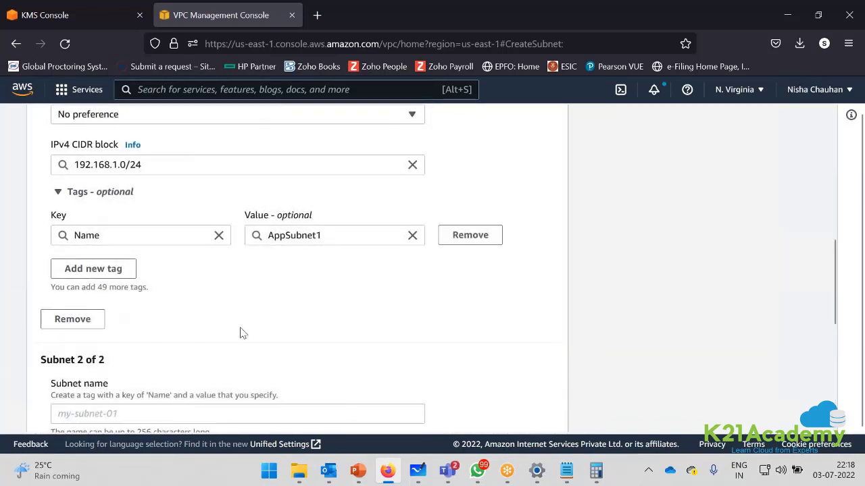
{"action": "scroll", "coordinate": [223, 332], "scroll_direction": "down", "scroll_amount": 2}
{"action": "left_click", "coordinate": [158, 273]}
{"action": "type", "text": "Ap"}
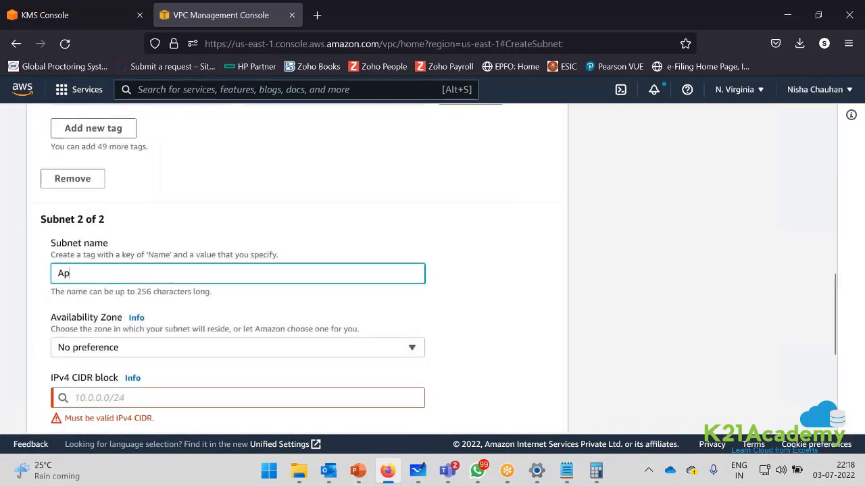
{"action": "type", "text": "pSubnet2"}
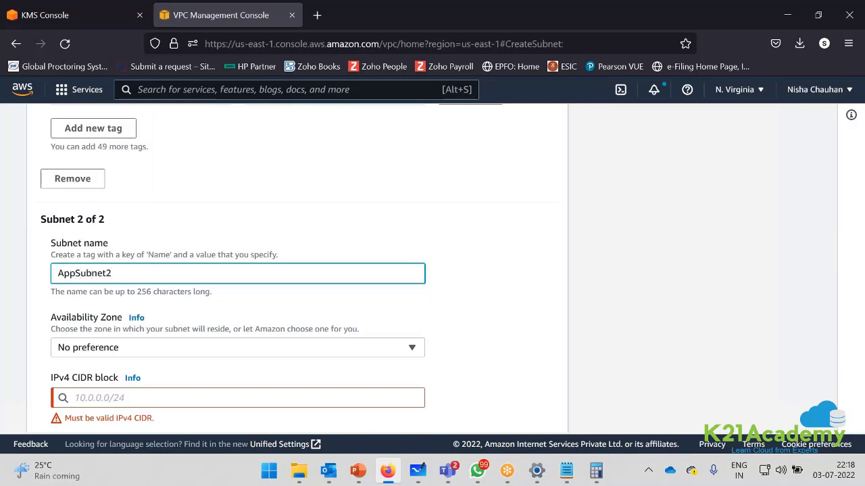
- Set AppSubnet1's Availability Zone to US East (N. Virginia) / us-east-1a
{"action": "scroll", "coordinate": [299, 199], "scroll_direction": "up", "scroll_amount": 3}
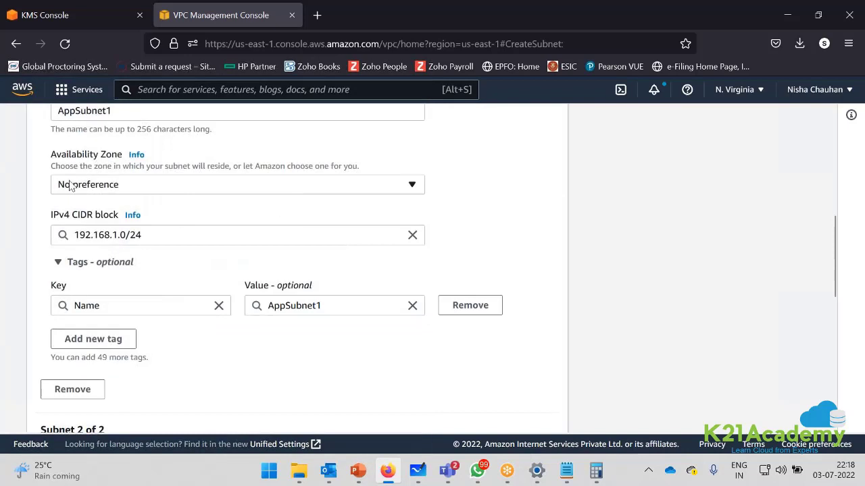
{"action": "left_click_drag", "start_coordinate": [51, 155], "coordinate": [119, 162]}
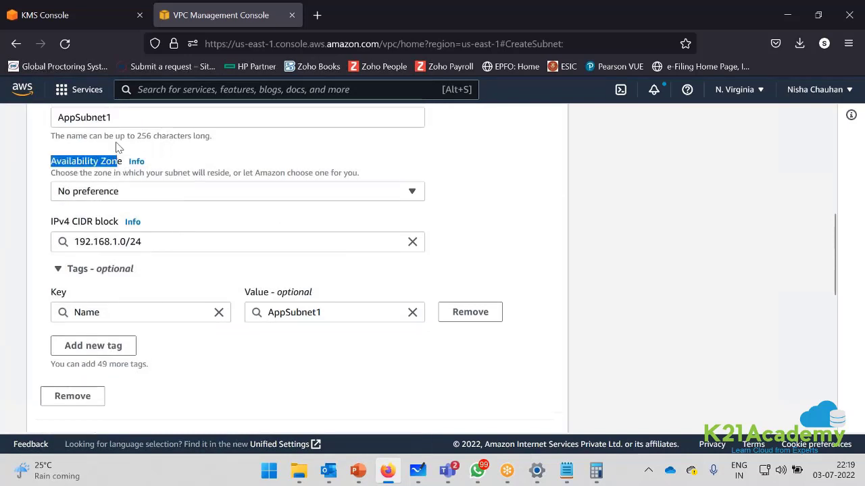
{"action": "scroll", "coordinate": [119, 162], "scroll_direction": "up", "scroll_amount": 1}
{"action": "double_click", "coordinate": [143, 180]}
{"action": "left_click", "coordinate": [122, 257]}
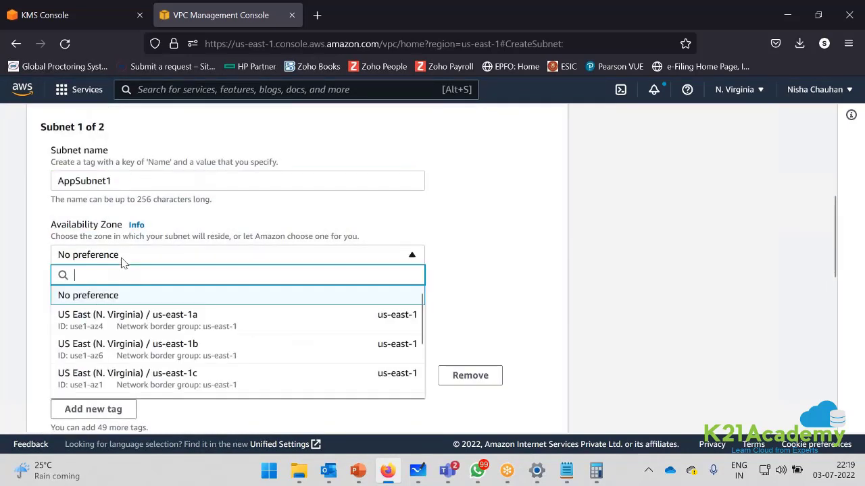
{"action": "left_click", "coordinate": [169, 323]}
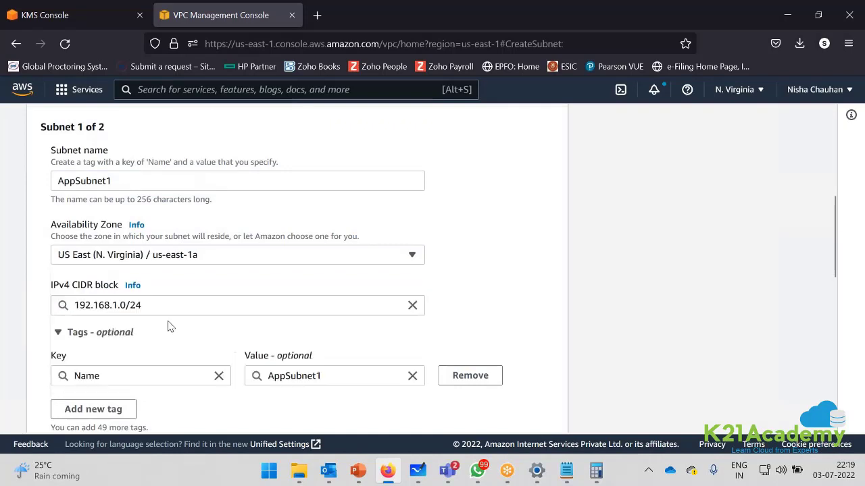
- Set AppSubnet2's Availability Zone to US East (N. Virginia) / us-east-1b and its IPv4 CIDR block to 192.168.2.0/24
{"action": "scroll", "coordinate": [239, 307], "scroll_direction": "down", "scroll_amount": 4}
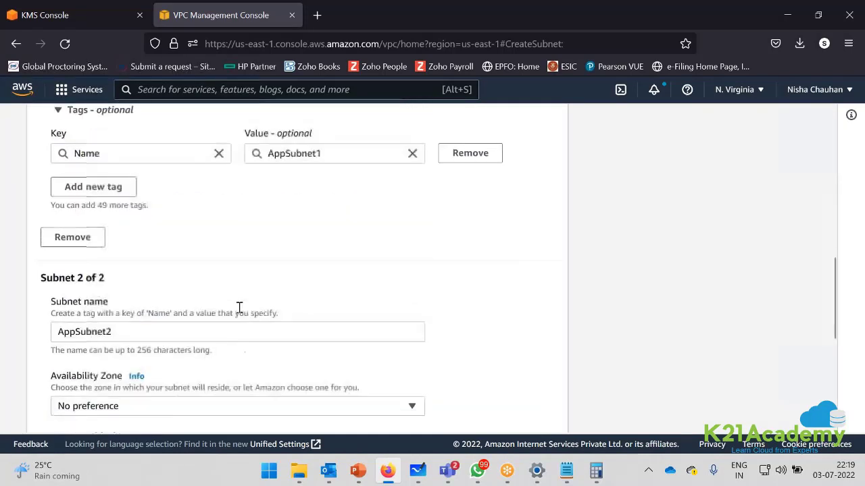
{"action": "left_click", "coordinate": [107, 351]}
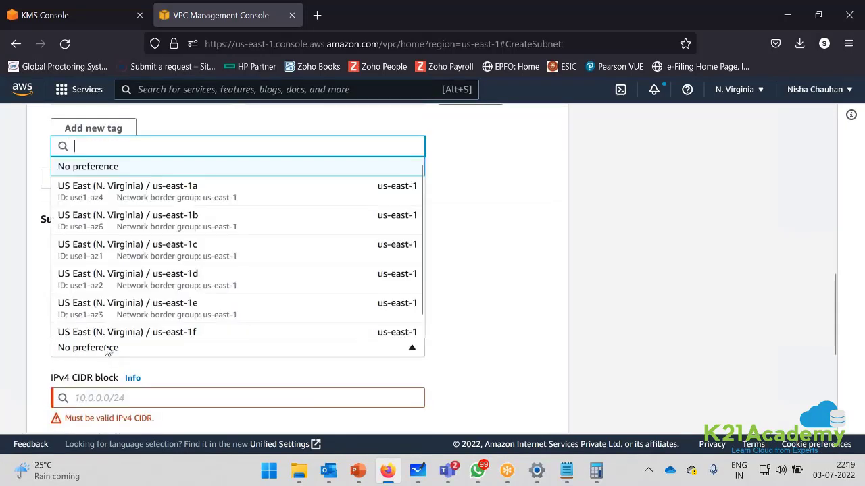
{"action": "left_click", "coordinate": [166, 225]}
{"action": "scroll", "coordinate": [242, 325], "scroll_direction": "down", "scroll_amount": 3}
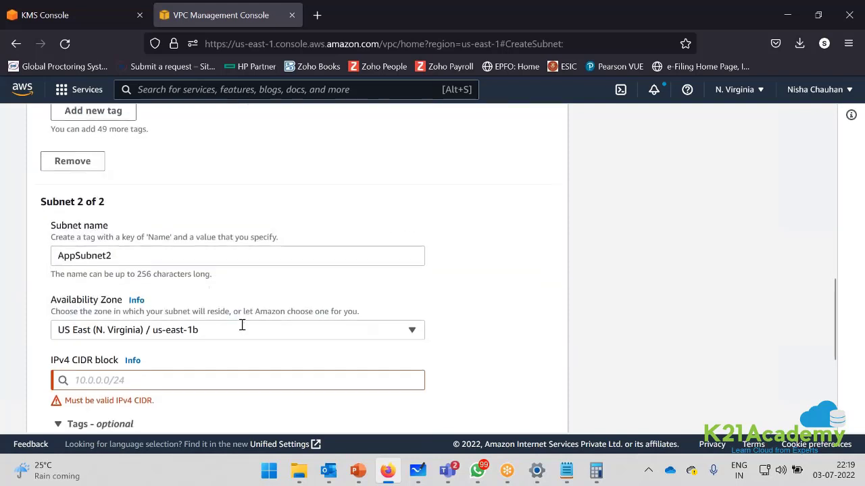
{"action": "left_click", "coordinate": [174, 184]}
{"action": "type", "text": "192"}
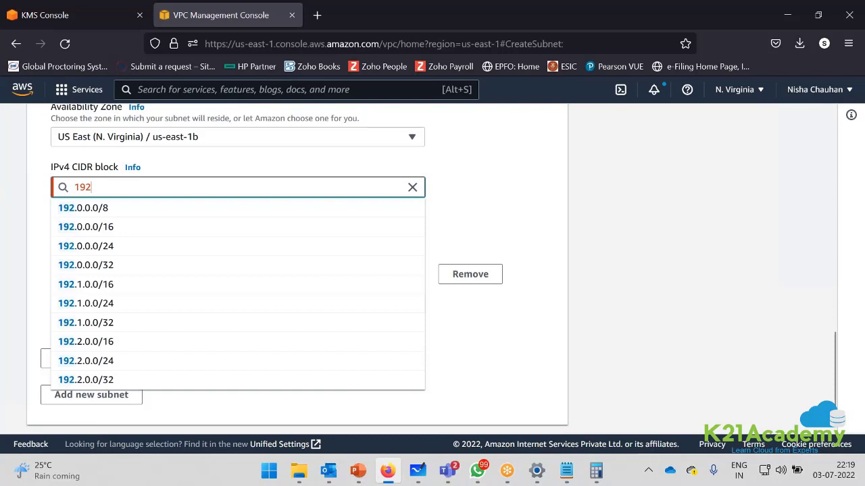
{"action": "type", "text": ".168.2.0/24"}
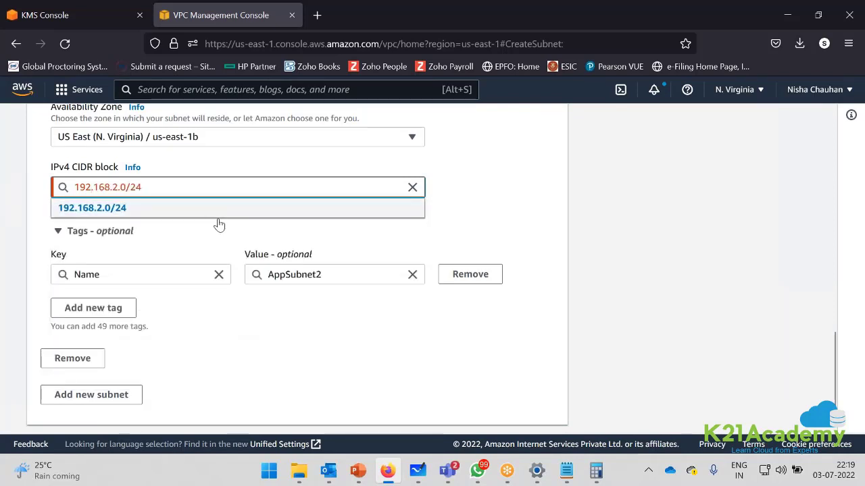
{"action": "left_click", "coordinate": [295, 345]}
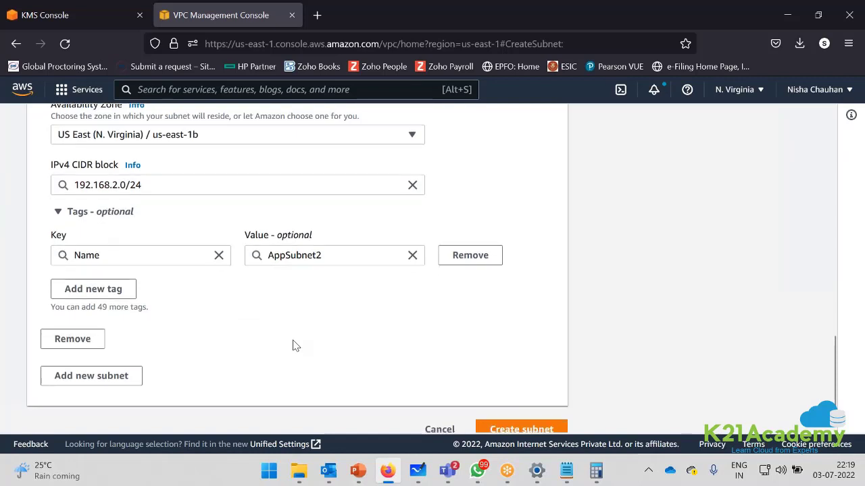
- Add a third subnet named DBSubnet1 and set its Availability Zone to US East (N. Virginia) / us-east-1a
{"action": "left_click", "coordinate": [125, 378]}
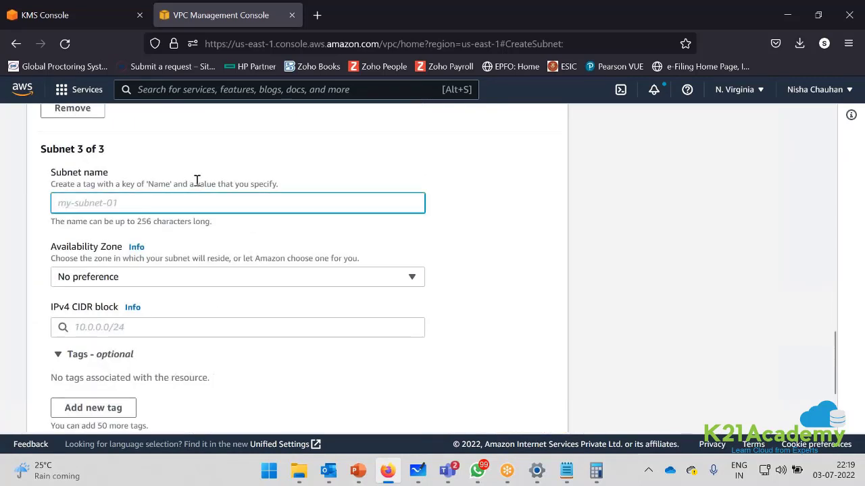
{"action": "type", "text": "DBSubnet1"}
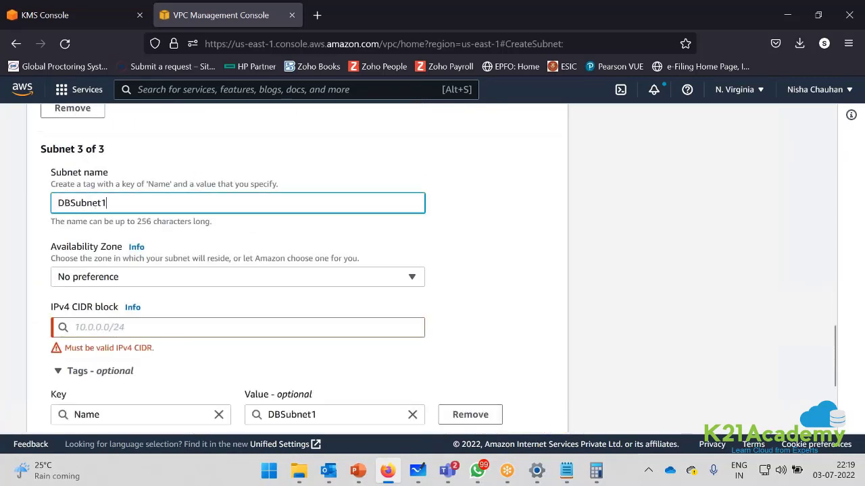
{"action": "left_click", "coordinate": [108, 281]}
{"action": "key", "text": "Down"}
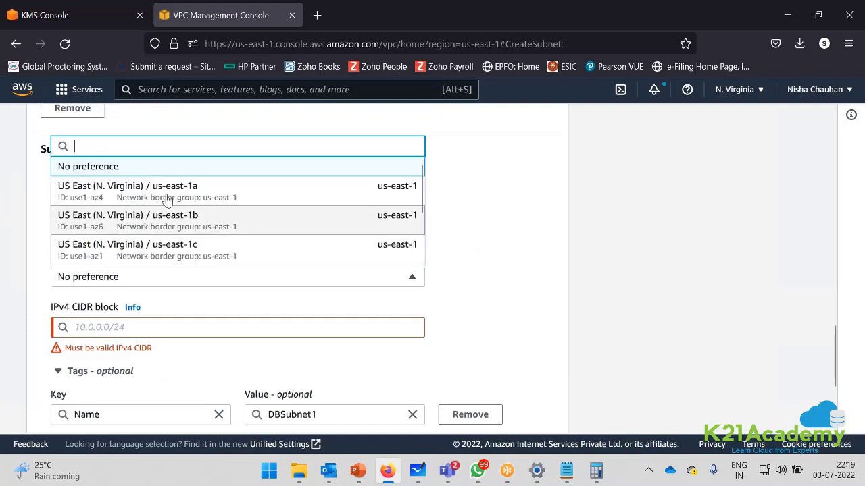
{"action": "key", "text": "Return"}
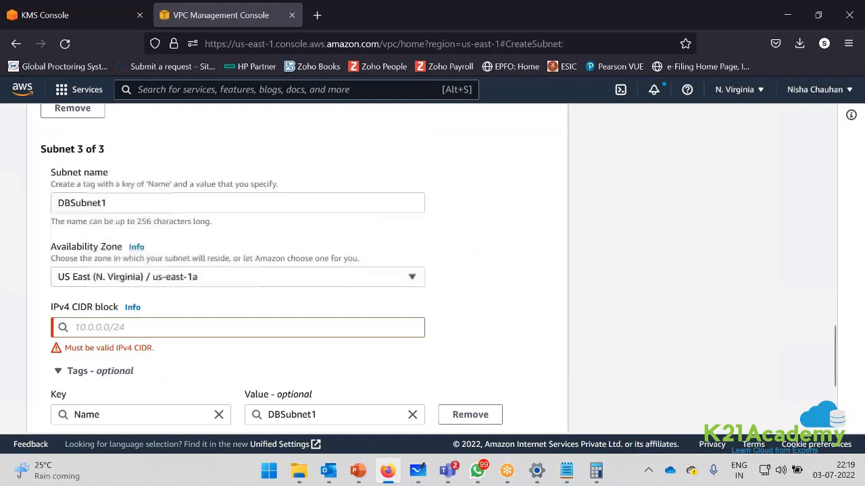
- Set DBSubnet1's IPv4 CIDR block to 192.168.3.0/24
{"action": "left_click", "coordinate": [142, 335]}
{"action": "type", "text": "192"}
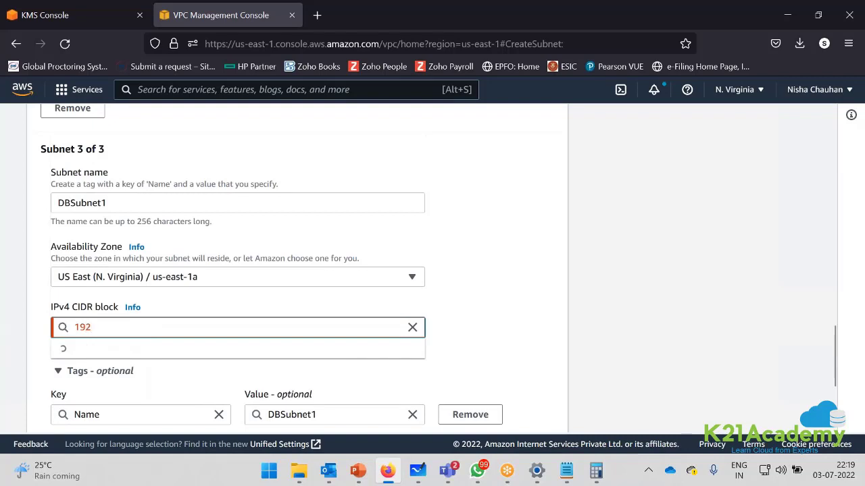
{"action": "type", "text": ".168.30."}
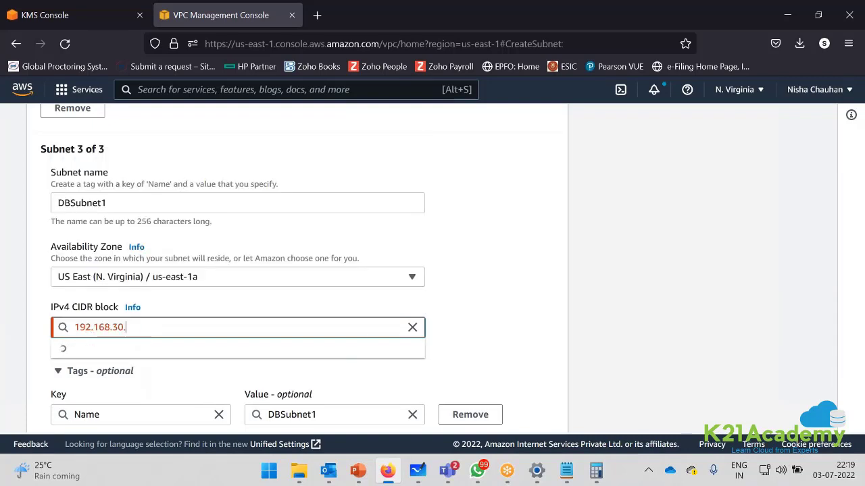
{"action": "key", "text": "BackSpace"}
{"action": "key", "text": "BackSpace"}
{"action": "type", "text": ".0/24"}
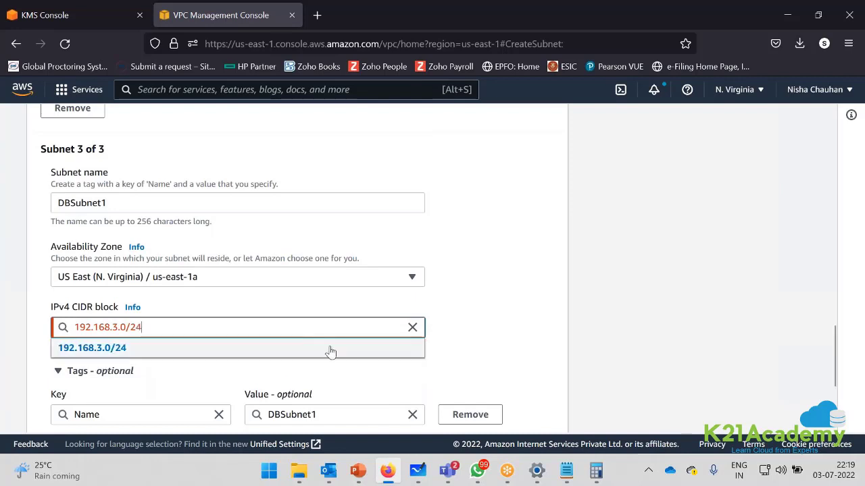
- Add a fourth subnet named DBSubnet2 and set its Availability Zone to US East (N. Virginia) / us-east-1b
{"action": "scroll", "coordinate": [162, 375], "scroll_direction": "down", "scroll_amount": 3}
{"action": "left_click", "coordinate": [91, 355]}
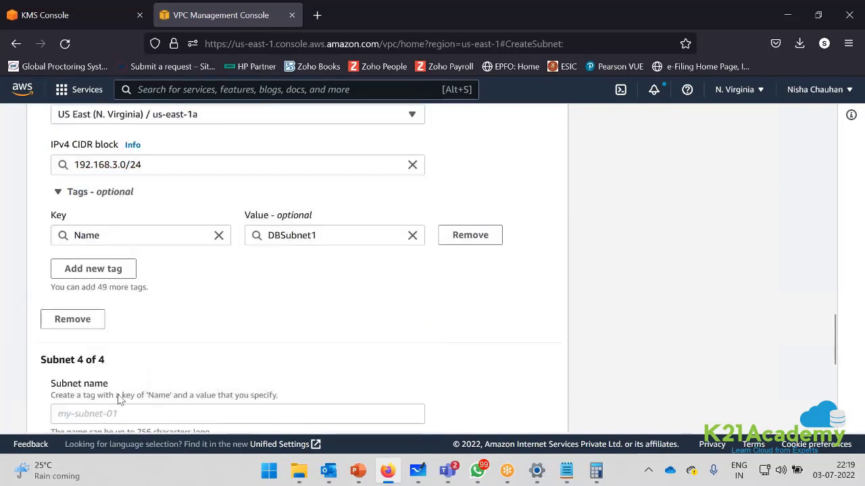
{"action": "left_click", "coordinate": [111, 413]}
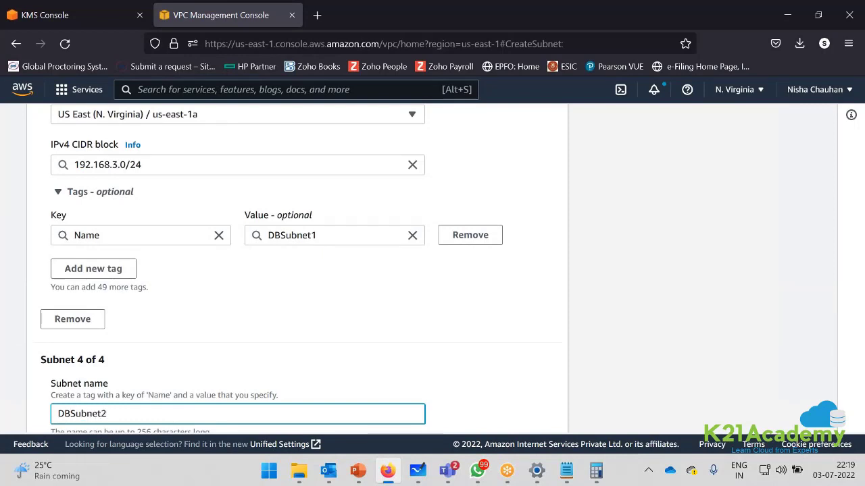
{"action": "type", "text": "DBSubnet2"}
{"action": "scroll", "coordinate": [198, 395], "scroll_direction": "down", "scroll_amount": 3}
{"action": "left_click", "coordinate": [183, 277]}
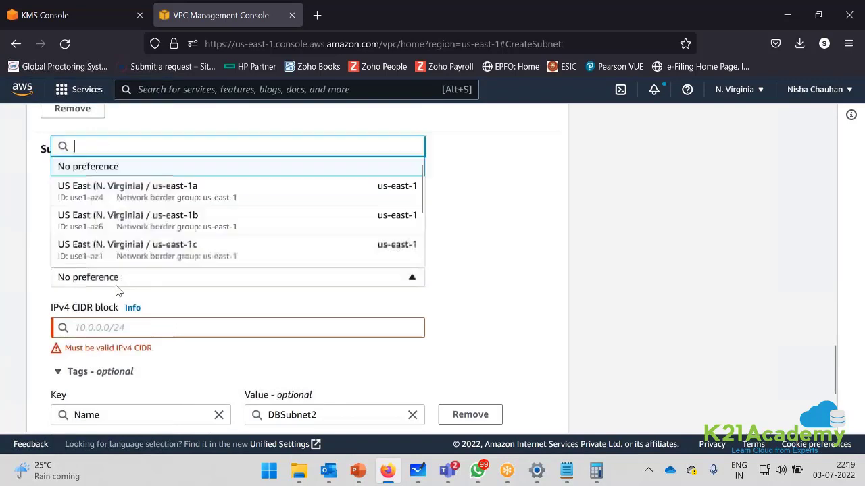
{"action": "left_click", "coordinate": [188, 221]}
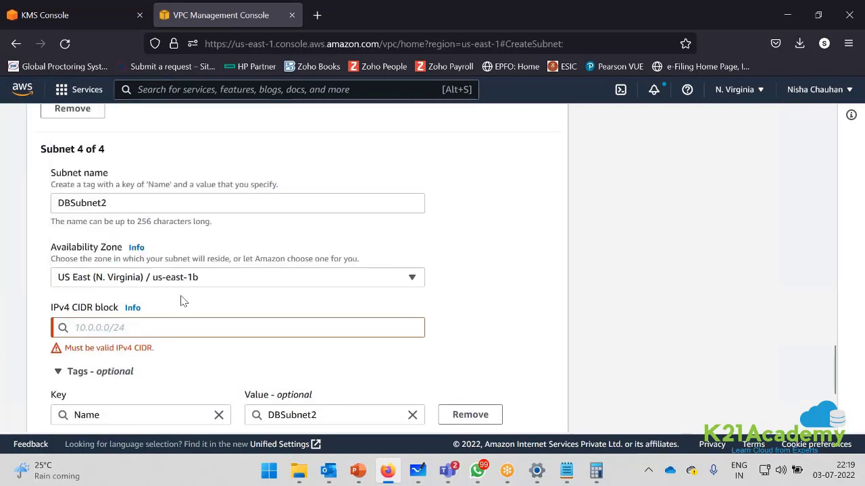
- Set DBSubnet2's IPv4 CIDR block to 192.168.4.0/24 and create the four subnets
{"action": "left_click", "coordinate": [127, 329]}
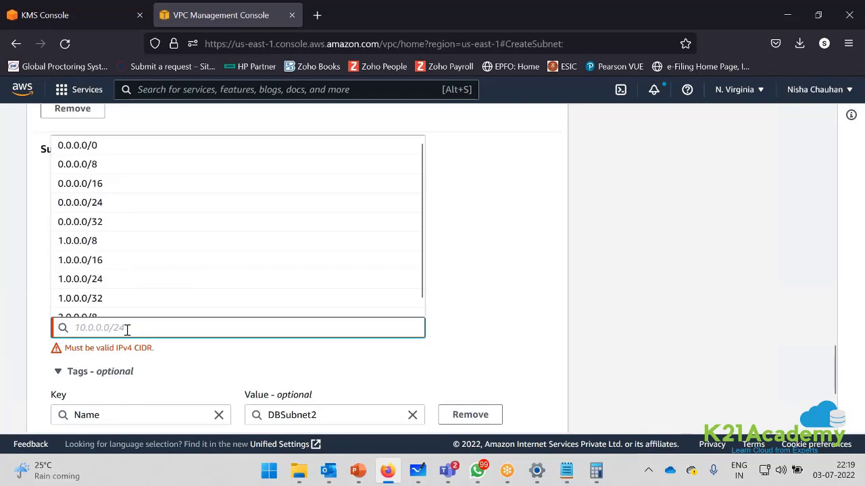
{"action": "type", "text": "192.168.4.0/24"}
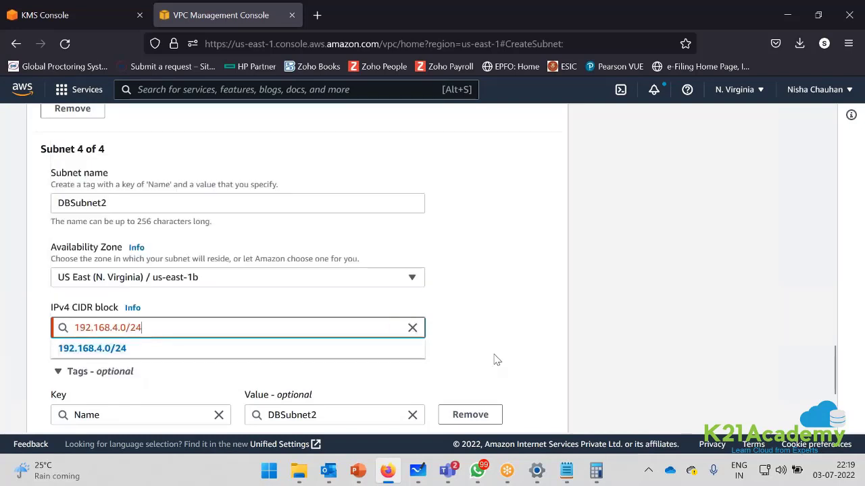
{"action": "scroll", "coordinate": [496, 360], "scroll_direction": "down", "scroll_amount": 2}
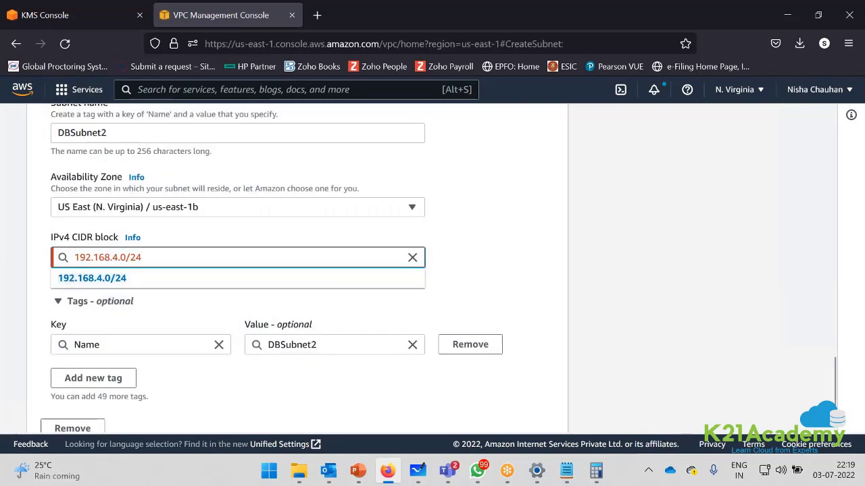
{"action": "scroll", "coordinate": [497, 360], "scroll_direction": "down", "scroll_amount": 3}
{"action": "left_click", "coordinate": [521, 409]}
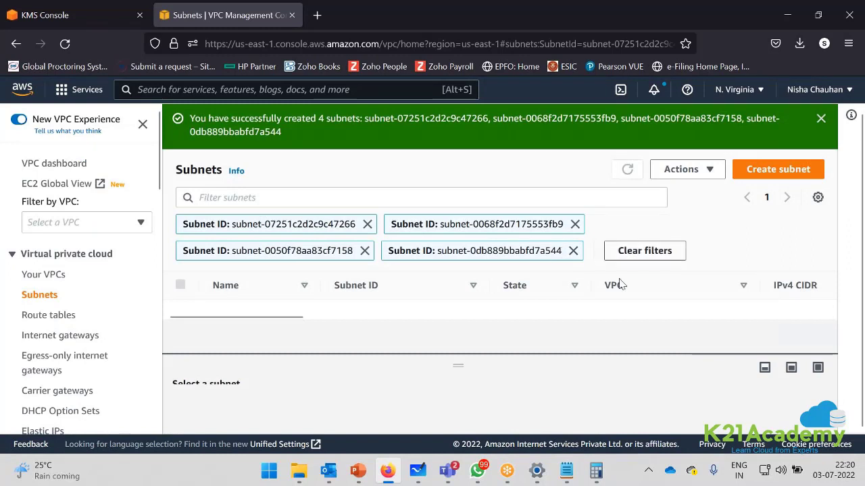
- Enlarge the subnet list and check the VPC and IPv4 CIDR of each newly created subnet
{"action": "left_click_drag", "start_coordinate": [462, 365], "coordinate": [459, 389]}
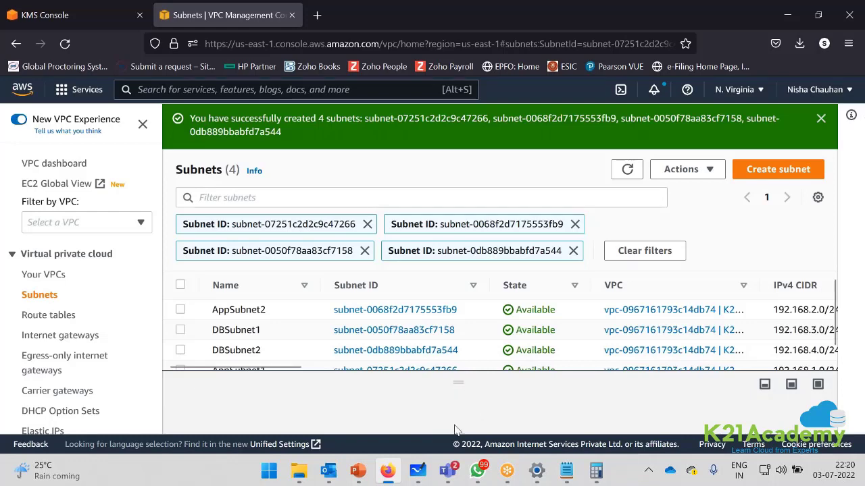
{"action": "scroll", "coordinate": [690, 308], "scroll_direction": "down", "scroll_amount": 1}
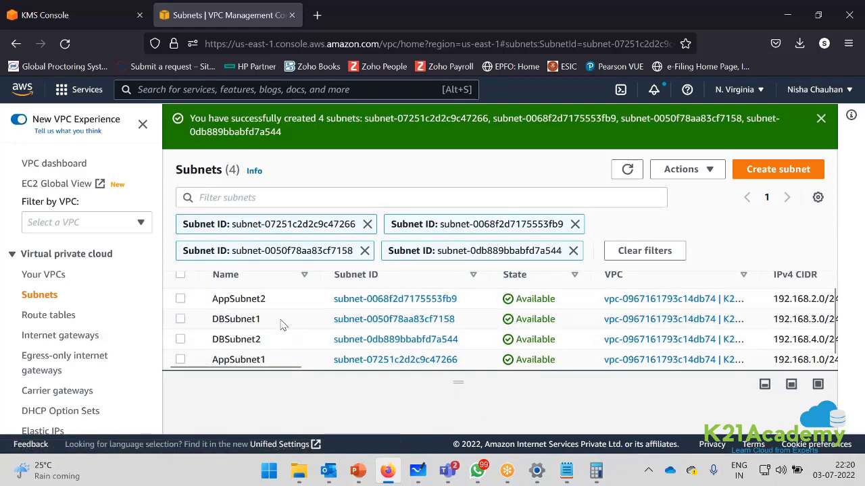
{"action": "left_click_drag", "start_coordinate": [292, 370], "coordinate": [358, 369]}
{"action": "left_click_drag", "start_coordinate": [473, 275], "coordinate": [540, 274]}
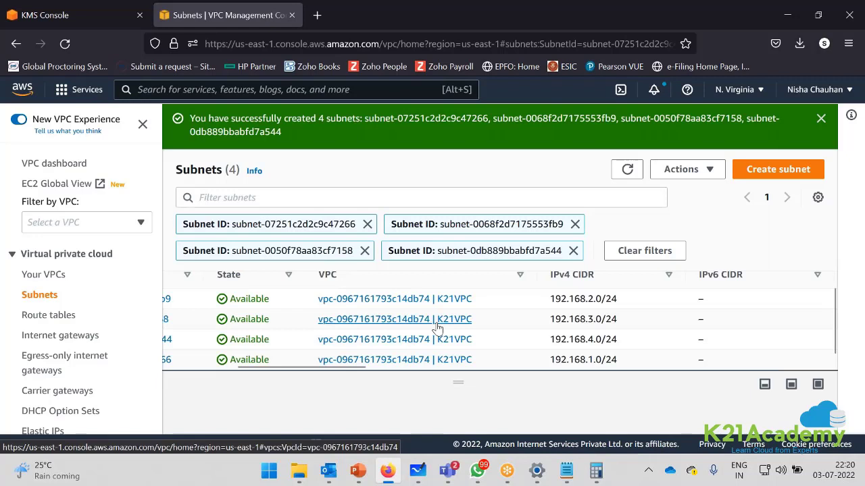
- Clear the subnet ID filters and look through the full list for K21VPC's subnets
{"action": "left_click", "coordinate": [643, 250]}
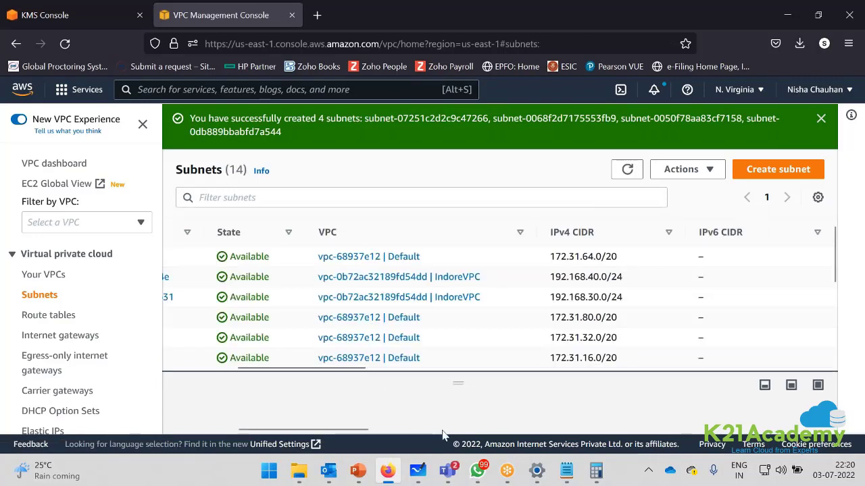
{"action": "scroll", "coordinate": [619, 289], "scroll_direction": "down", "scroll_amount": 3}
{"action": "scroll", "coordinate": [616, 287], "scroll_direction": "up", "scroll_amount": 3}
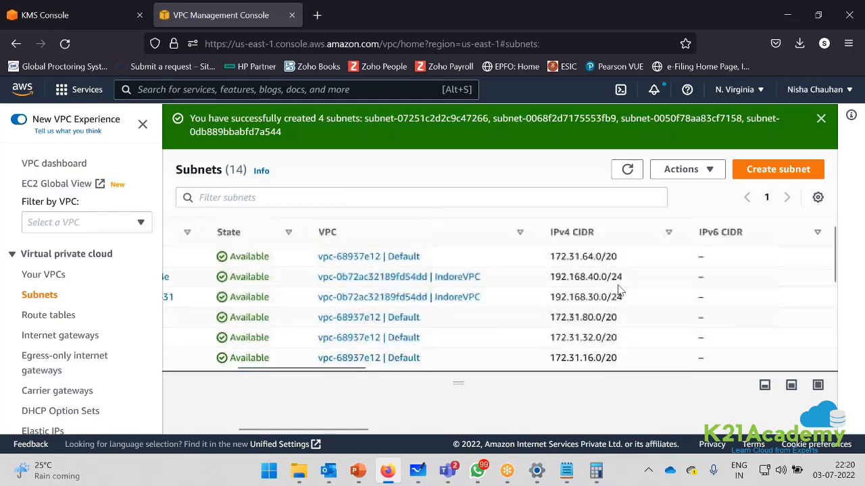
{"action": "scroll", "coordinate": [615, 286], "scroll_direction": "down", "scroll_amount": 3}
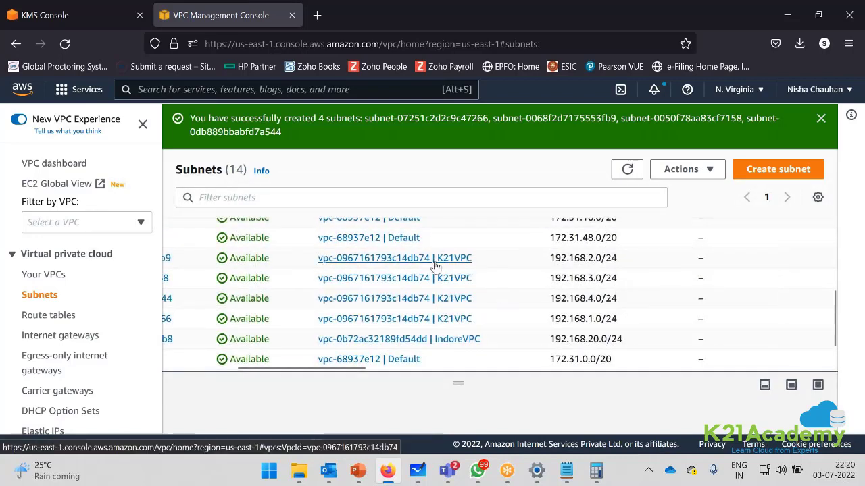
- Try filtering the subnet list by the VPC name K21VPC, and remove that filter
{"action": "left_click_drag", "start_coordinate": [485, 260], "coordinate": [436, 265]}
{"action": "key", "text": "ctrl+c"}
{"action": "left_click", "coordinate": [369, 196]}
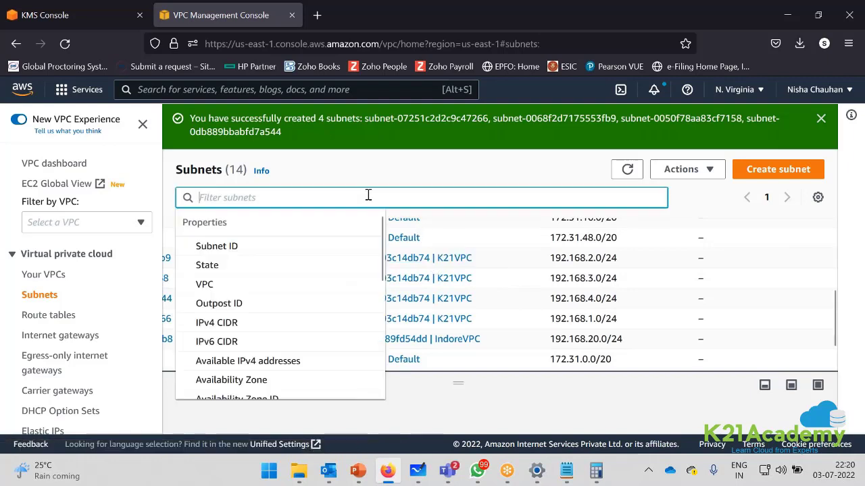
{"action": "key", "text": "ctrl+v"}
{"action": "key", "text": "Return"}
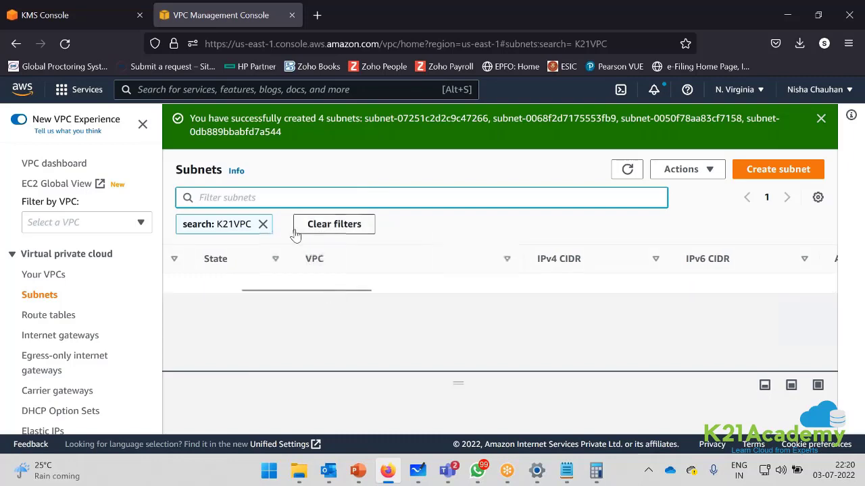
{"action": "left_click", "coordinate": [263, 224]}
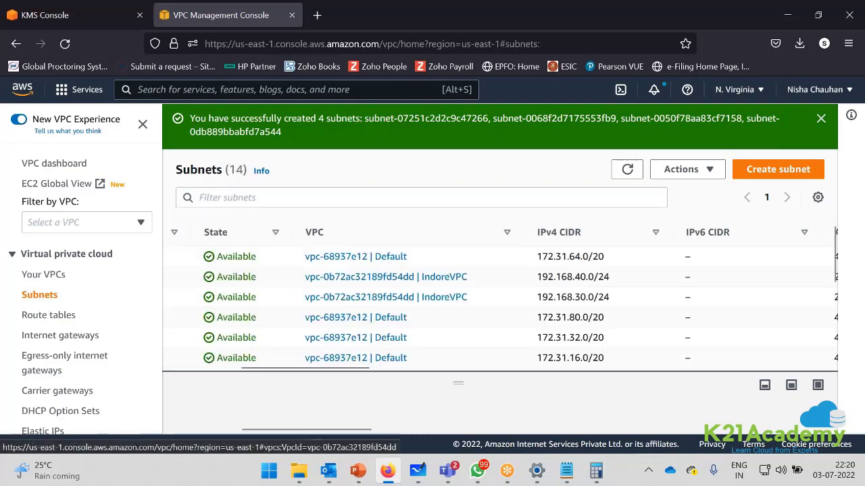
- Filter the subnet list by the copied subnet ID of K21VPC's AppSubnet2
{"action": "scroll", "coordinate": [396, 324], "scroll_direction": "down", "scroll_amount": 4}
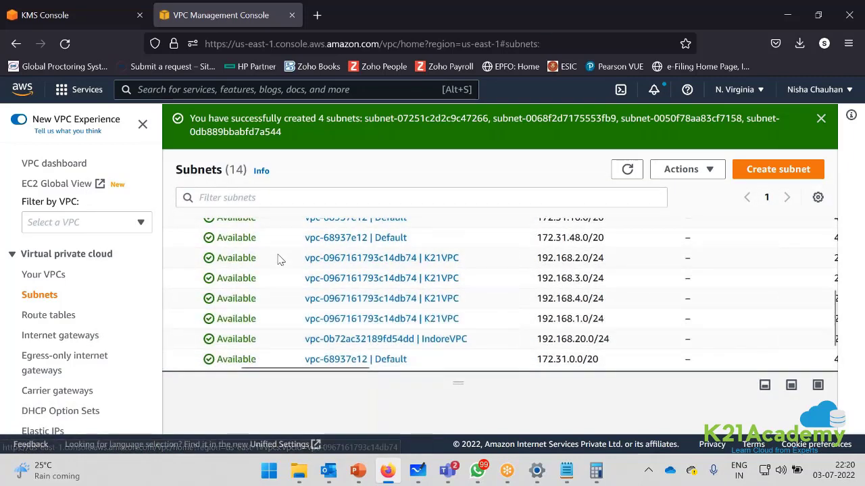
{"action": "left_click", "coordinate": [196, 367]}
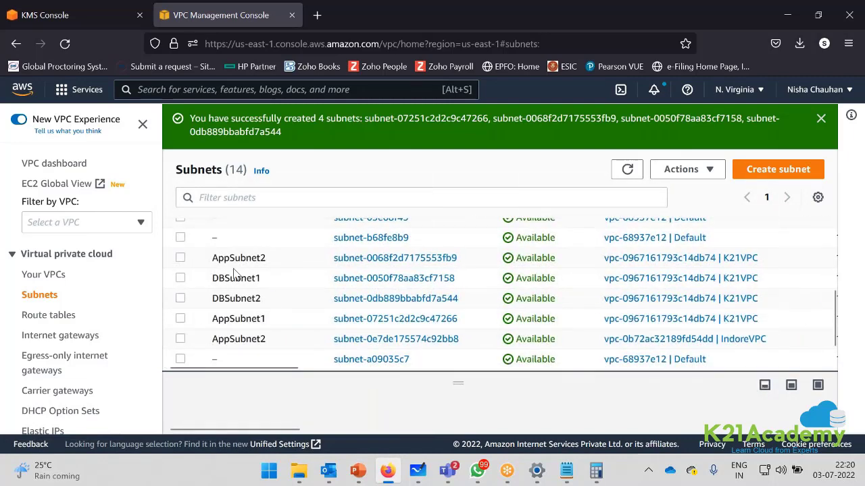
{"action": "left_click_drag", "start_coordinate": [336, 267], "coordinate": [462, 266]}
{"action": "key", "text": "ctrl+c"}
{"action": "left_click", "coordinate": [228, 198]}
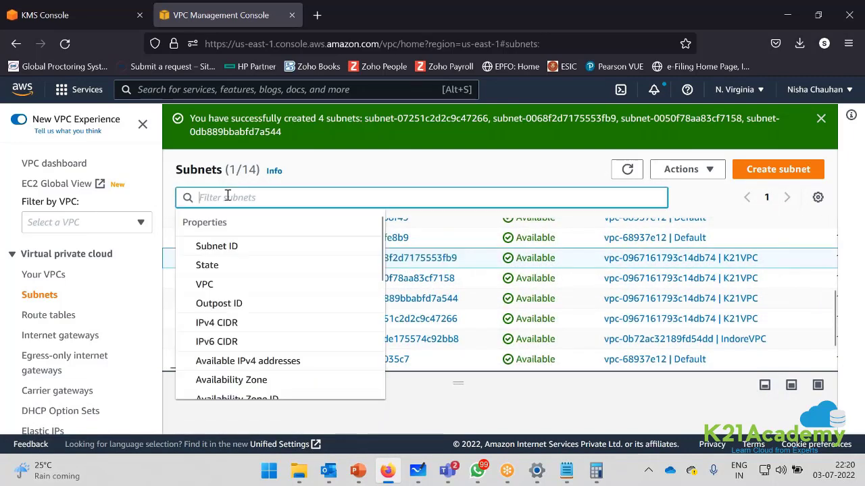
{"action": "key", "text": "ctrl+v"}
{"action": "key", "text": "Return"}
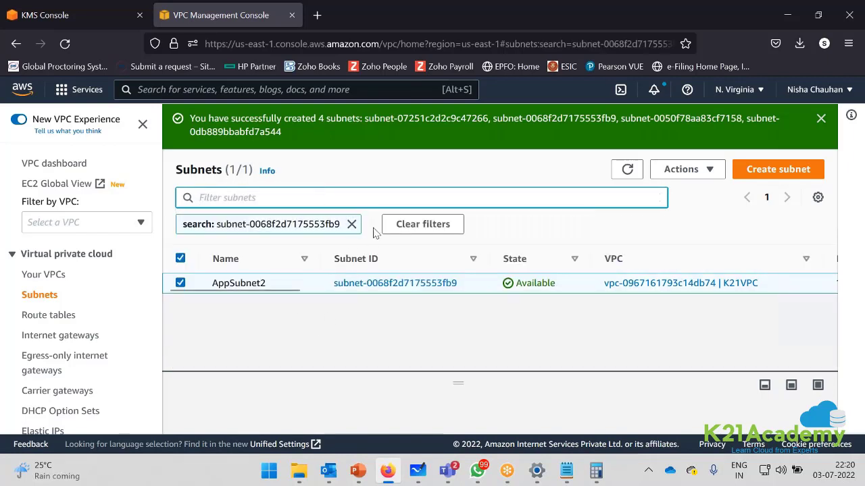
- Clear the subnet ID filter and sort the subnet list by VPC in ascending order
{"action": "left_click", "coordinate": [396, 230]}
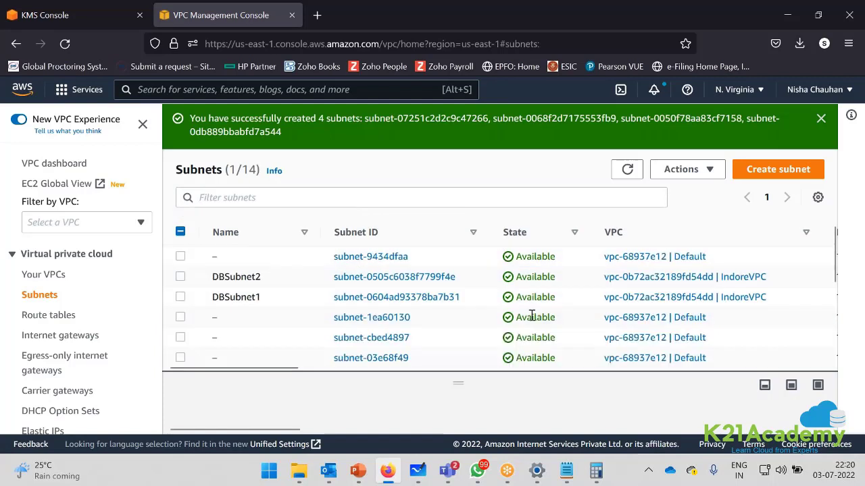
{"action": "left_click", "coordinate": [670, 230]}
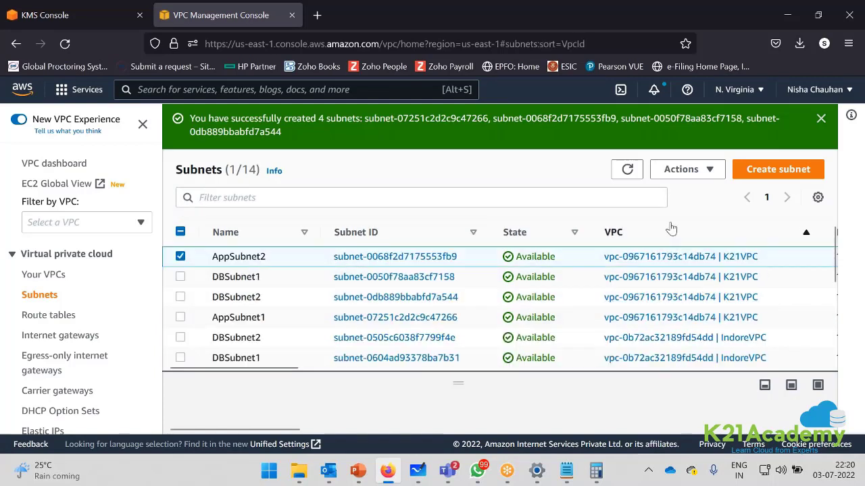
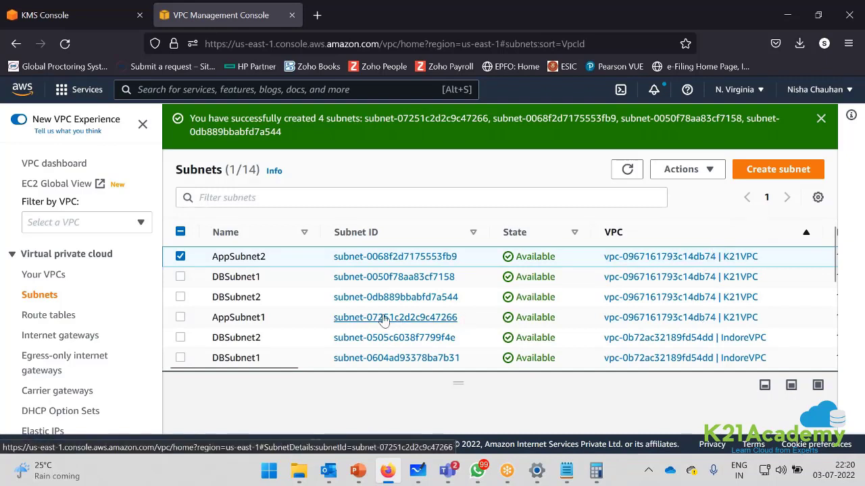
- Switch to Microsoft Whiteboard and place the K21VPC title directly above its 192.168.0.0/16 range in the diagram
{"action": "left_click", "coordinate": [418, 471]}
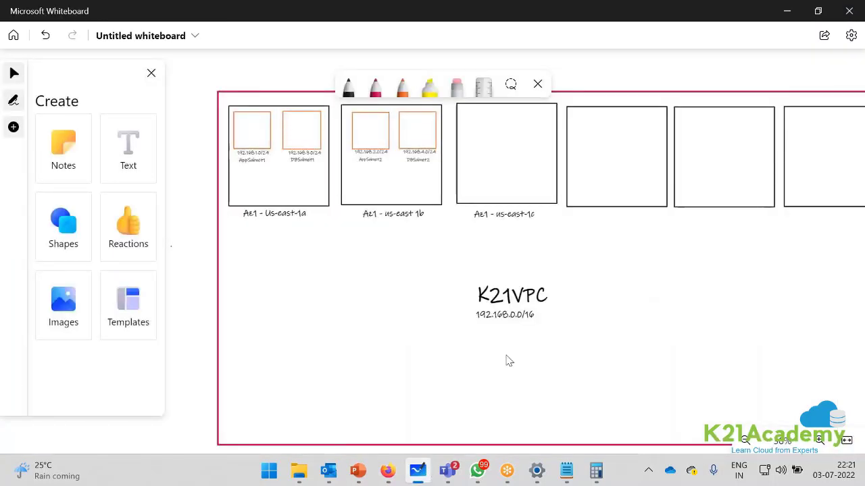
{"action": "scroll", "coordinate": [509, 360], "scroll_direction": "down", "scroll_amount": 5}
{"action": "left_click", "coordinate": [174, 288]}
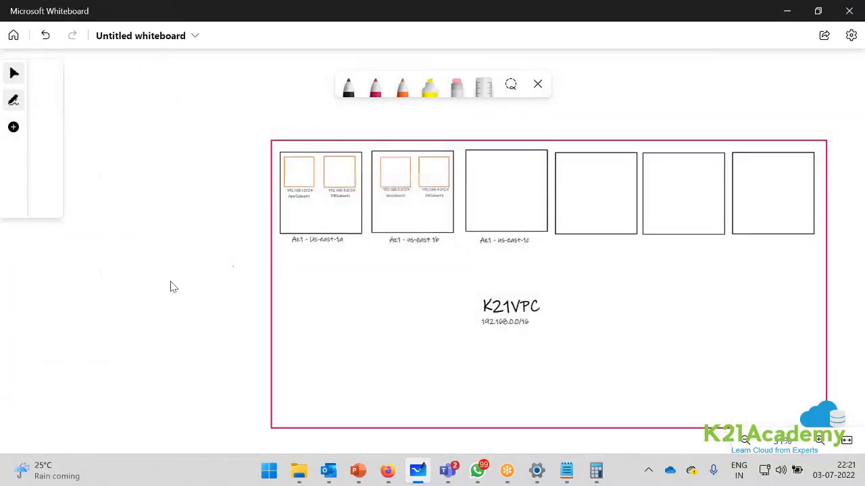
{"action": "scroll", "coordinate": [72, 252], "scroll_direction": "right", "scroll_amount": 5}
{"action": "scroll", "coordinate": [301, 226], "scroll_direction": "up", "scroll_amount": 5}
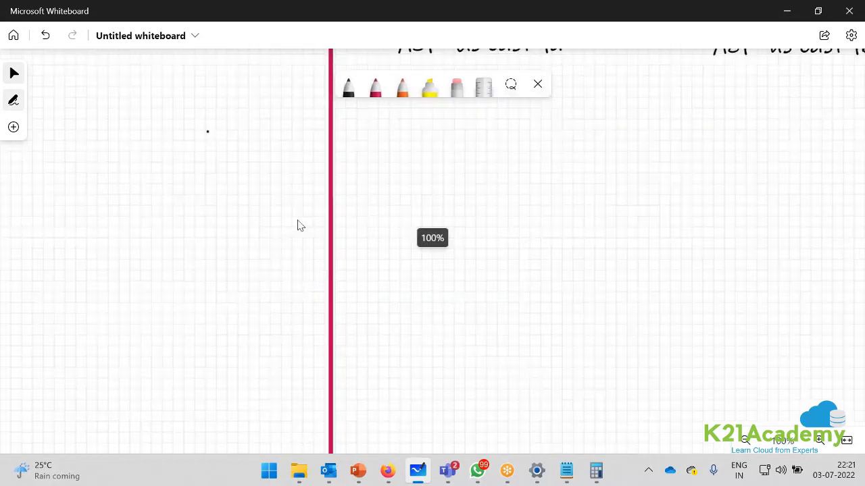
{"action": "scroll", "coordinate": [335, 288], "scroll_direction": "down", "scroll_amount": 4}
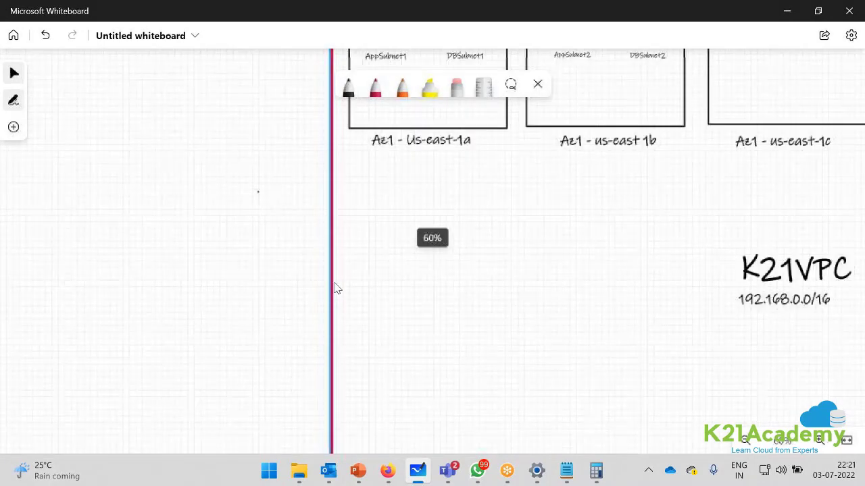
{"action": "scroll", "coordinate": [337, 288], "scroll_direction": "down", "scroll_amount": 4}
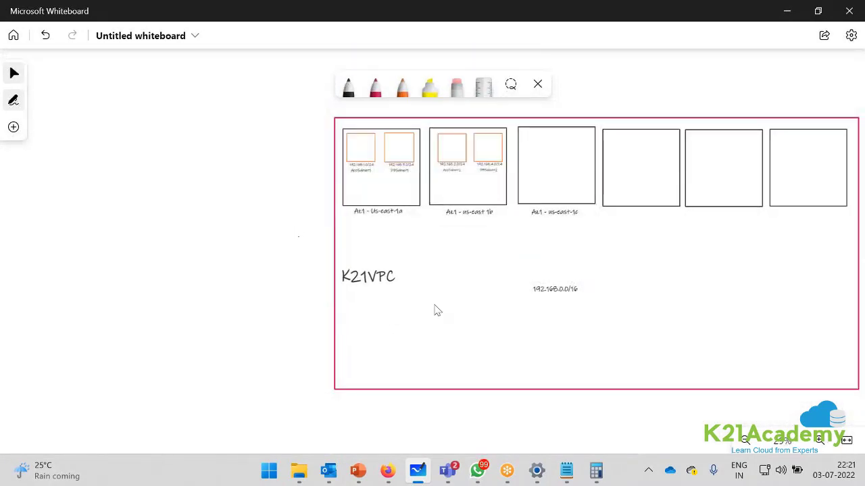
{"action": "left_click_drag", "start_coordinate": [435, 311], "coordinate": [535, 306]}
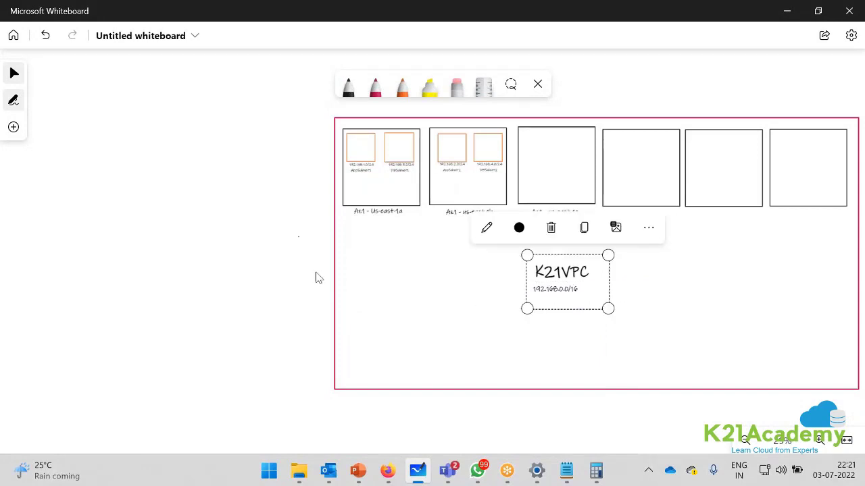
{"action": "left_click_drag", "start_coordinate": [221, 284], "coordinate": [35, 270]}
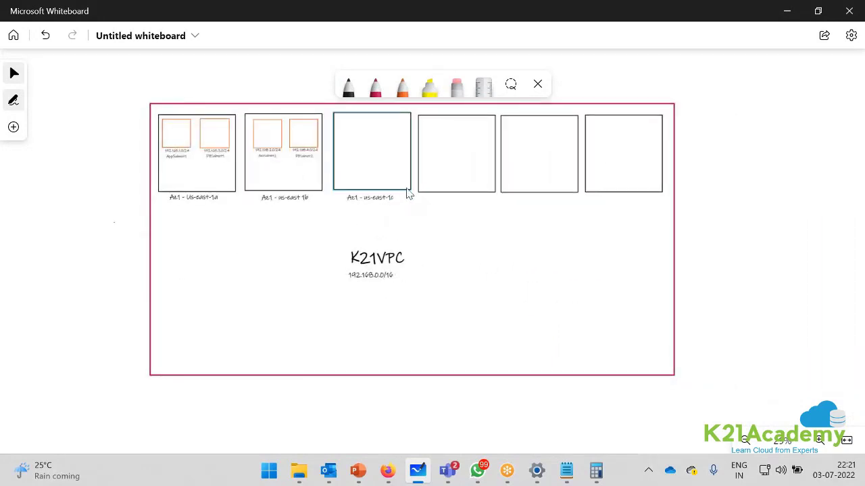
- Delete the four empty availability zone boxes from the K21VPC diagram, keeping only the two boxes that contain subnets
{"action": "left_click", "coordinate": [408, 192]}
{"action": "key", "text": "Delete"}
{"action": "left_click", "coordinate": [455, 192]}
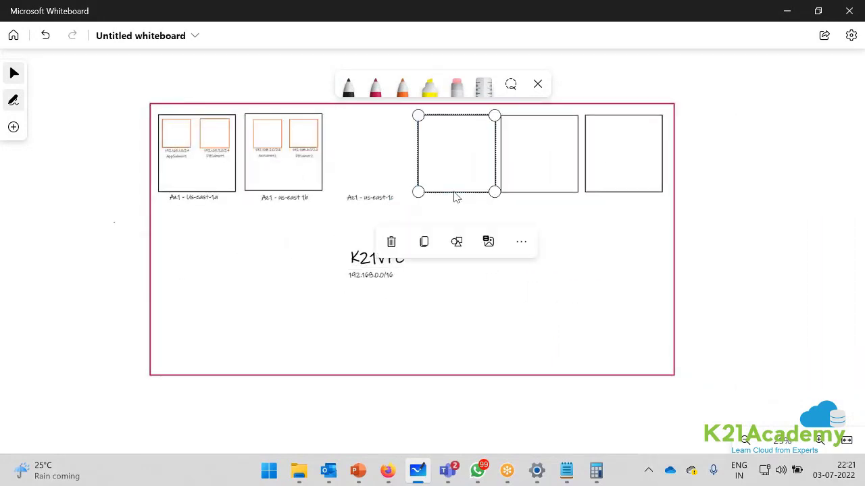
{"action": "key", "text": "Delete"}
{"action": "left_click", "coordinate": [521, 193]}
{"action": "key", "text": "Delete"}
{"action": "left_click", "coordinate": [592, 193]}
{"action": "key", "text": "Delete"}
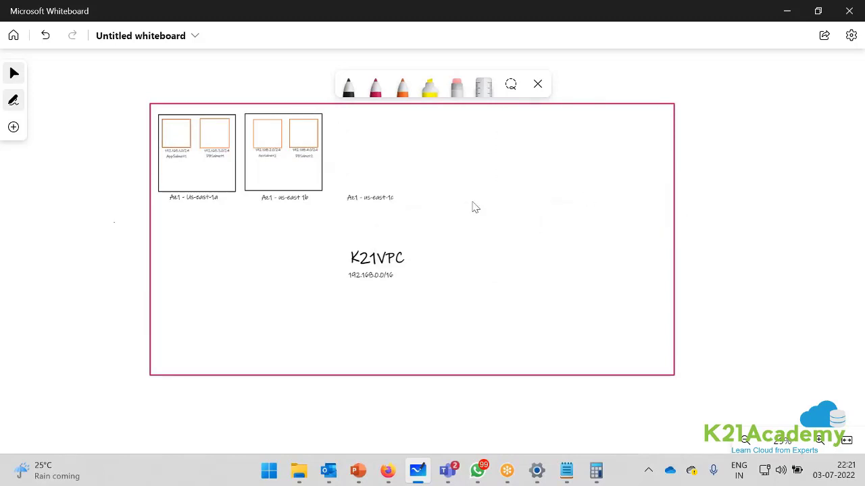
- Delete the leftover label "Az1 - us-east-1c" from the diagram
{"action": "left_click", "coordinate": [371, 203]}
{"action": "left_click", "coordinate": [384, 196]}
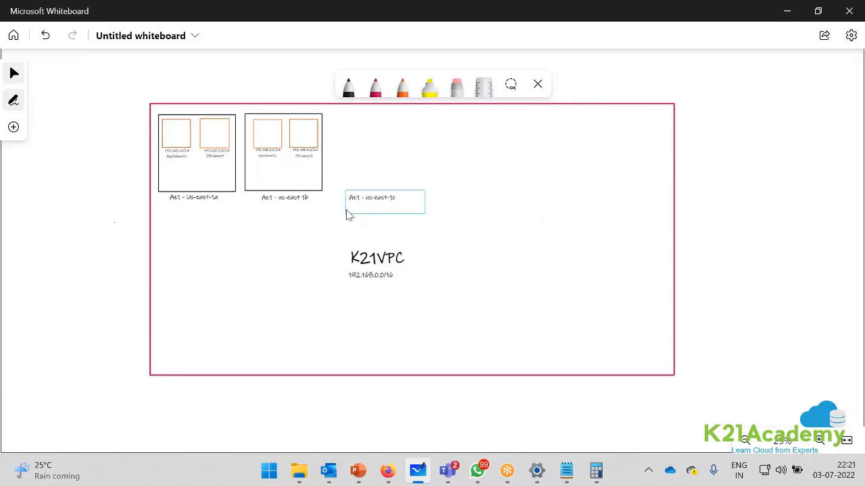
{"action": "left_click", "coordinate": [370, 212]}
{"action": "key", "text": "Delete"}
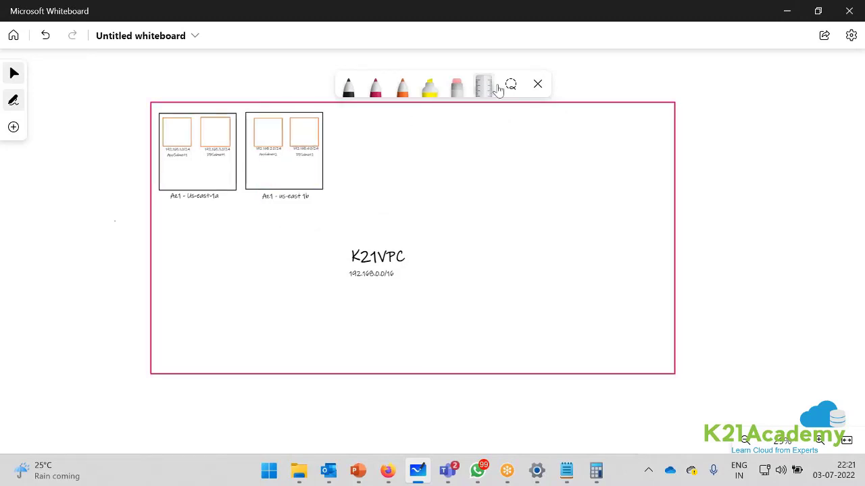
{"action": "mouse_move", "coordinate": [345, 205]}
{"action": "left_mouse_down"}
{"action": "mouse_move", "coordinate": [347, 133]}
{"action": "mouse_move", "coordinate": [315, 104]}
{"action": "mouse_move", "coordinate": [242, 110]}
{"action": "mouse_move", "coordinate": [230, 128]}
{"action": "mouse_move", "coordinate": [243, 195]}
{"action": "mouse_move", "coordinate": [292, 207]}
{"action": "left_mouse_up"}
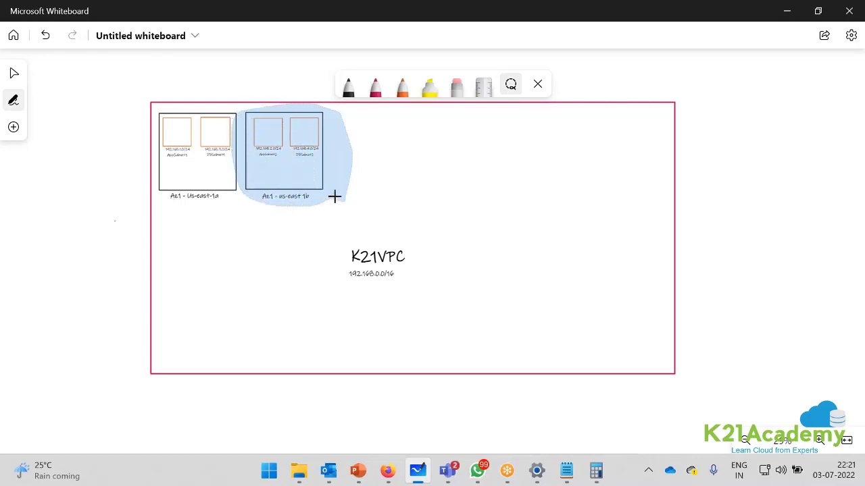
{"action": "left_click_drag", "start_coordinate": [349, 189], "coordinate": [344, 201]}
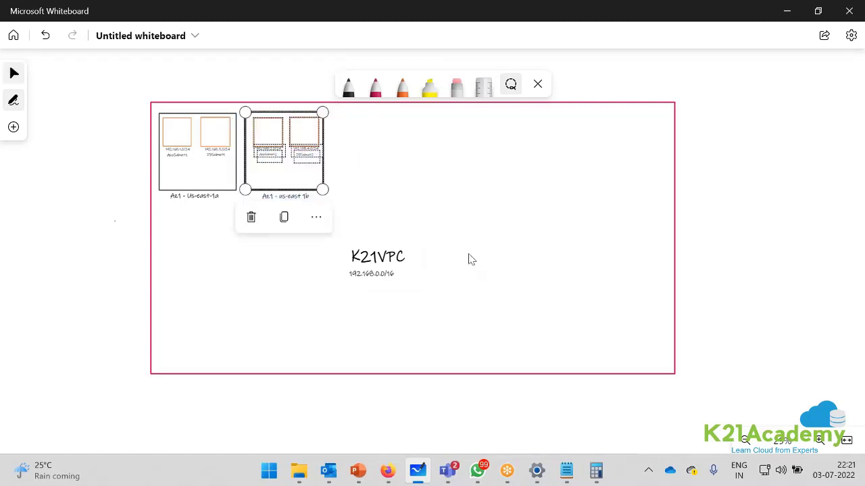
{"action": "left_click", "coordinate": [337, 140]}
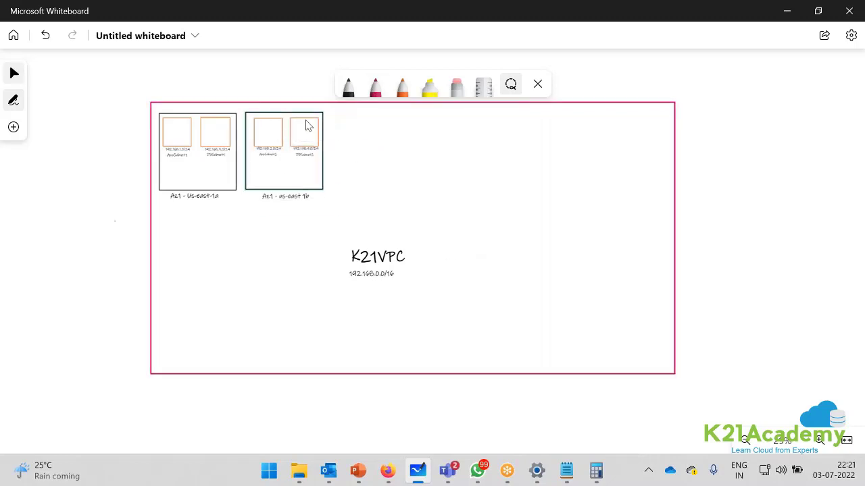
- Lasso the us-east 1b box with AppSubnet2 and DBSubnet2, enlarge it in the right half of the VPC frame, and move its label beneath it
{"action": "scroll", "coordinate": [324, 230], "scroll_direction": "up", "scroll_amount": 2}
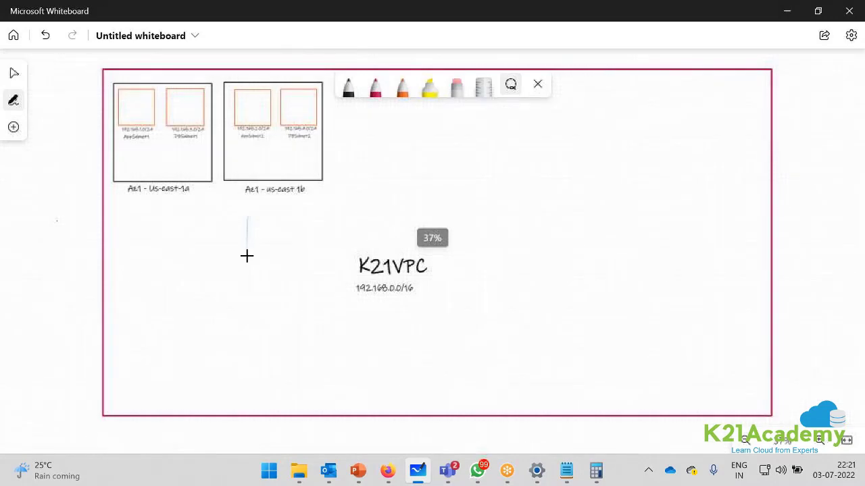
{"action": "mouse_move", "coordinate": [346, 181]}
{"action": "left_mouse_down"}
{"action": "mouse_move", "coordinate": [342, 110]}
{"action": "mouse_move", "coordinate": [320, 83]}
{"action": "mouse_move", "coordinate": [264, 74]}
{"action": "mouse_move", "coordinate": [221, 85]}
{"action": "mouse_move", "coordinate": [210, 140]}
{"action": "left_mouse_up"}
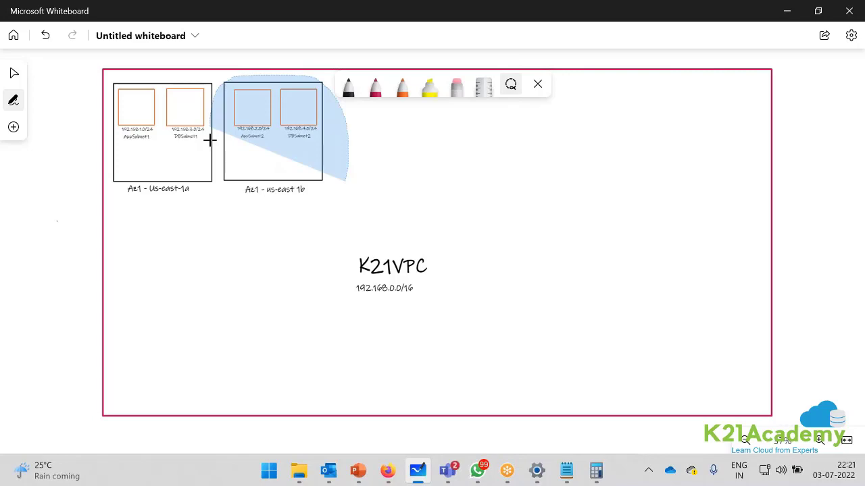
{"action": "mouse_move", "coordinate": [210, 140]}
{"action": "left_mouse_down"}
{"action": "mouse_move", "coordinate": [226, 199]}
{"action": "mouse_move", "coordinate": [324, 196]}
{"action": "left_mouse_up"}
{"action": "scroll", "coordinate": [351, 189], "scroll_direction": "up", "scroll_amount": 2}
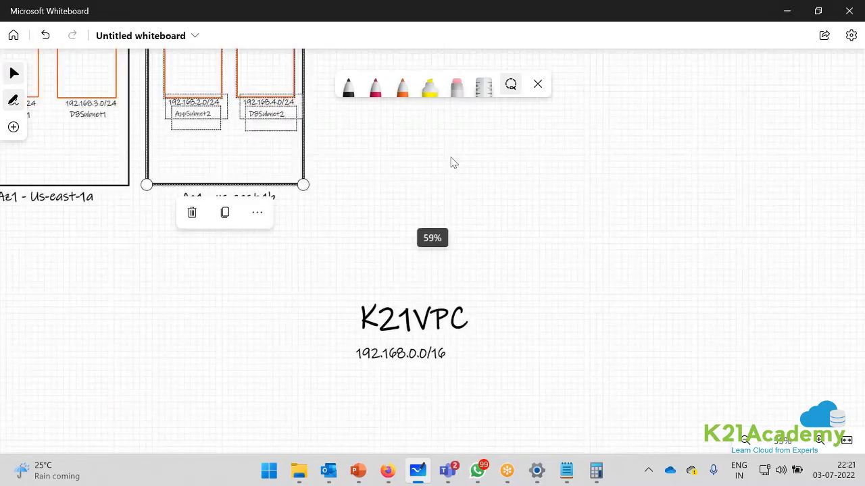
{"action": "scroll", "coordinate": [419, 155], "scroll_direction": "down", "scroll_amount": 1}
{"action": "mouse_move", "coordinate": [297, 119]}
{"action": "left_mouse_down"}
{"action": "mouse_move", "coordinate": [568, 133]}
{"action": "mouse_move", "coordinate": [669, 122]}
{"action": "mouse_move", "coordinate": [552, 112]}
{"action": "left_mouse_up"}
{"action": "left_click_drag", "start_coordinate": [595, 177], "coordinate": [811, 327]}
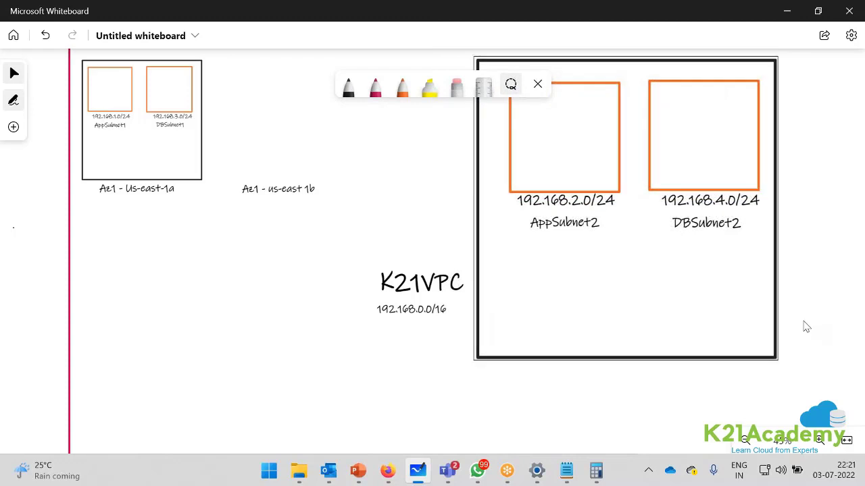
{"action": "left_click", "coordinate": [279, 201]}
{"action": "left_click_drag", "start_coordinate": [280, 199], "coordinate": [682, 381]}
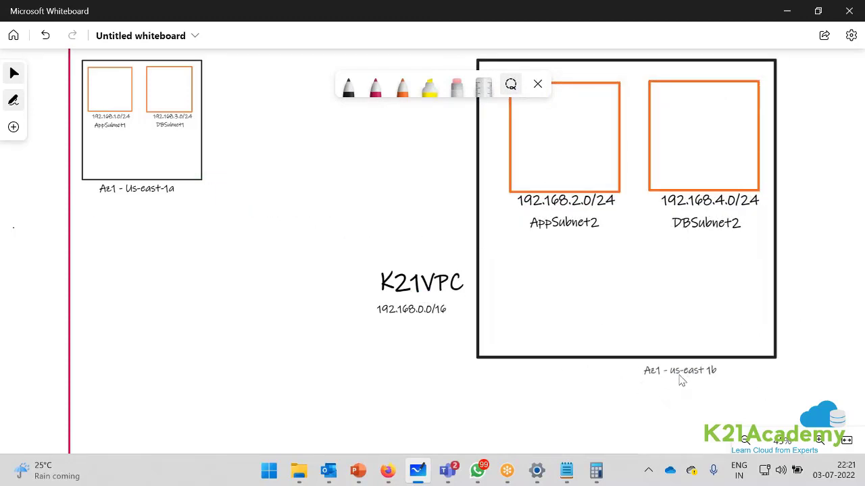
- Try to reposition the K21VPC title beside the enlarged us-east 1b box
{"action": "left_click", "coordinate": [448, 366]}
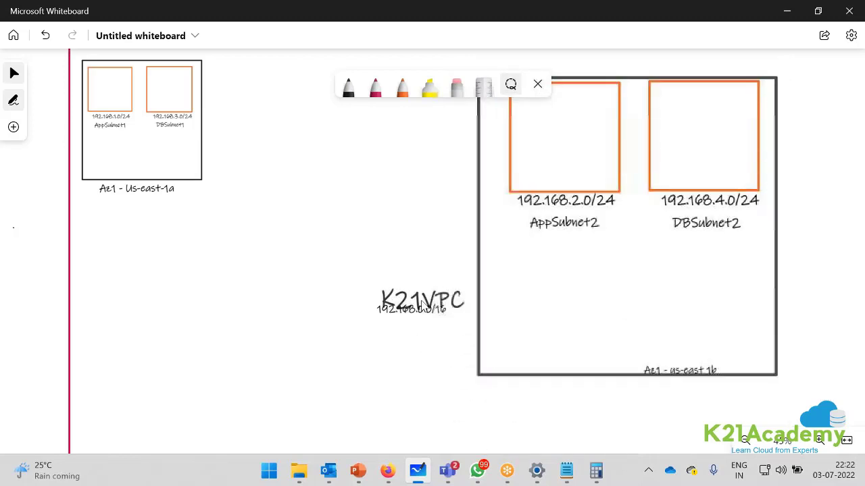
{"action": "left_click_drag", "start_coordinate": [424, 306], "coordinate": [446, 286]}
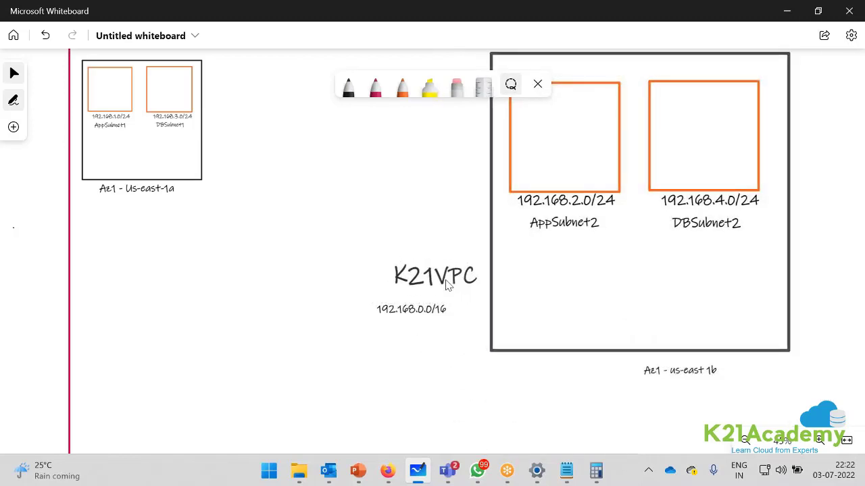
{"action": "left_click", "coordinate": [438, 291]}
{"action": "left_click", "coordinate": [377, 329]}
{"action": "left_click", "coordinate": [380, 319]}
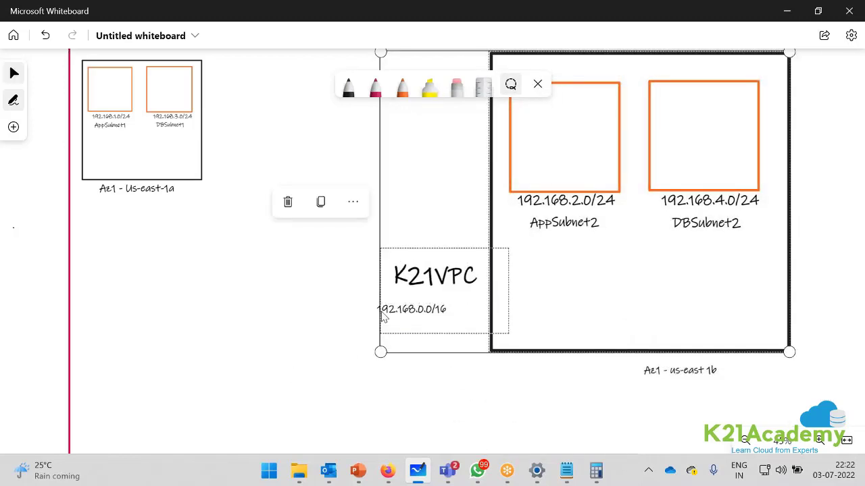
{"action": "left_click", "coordinate": [338, 322]}
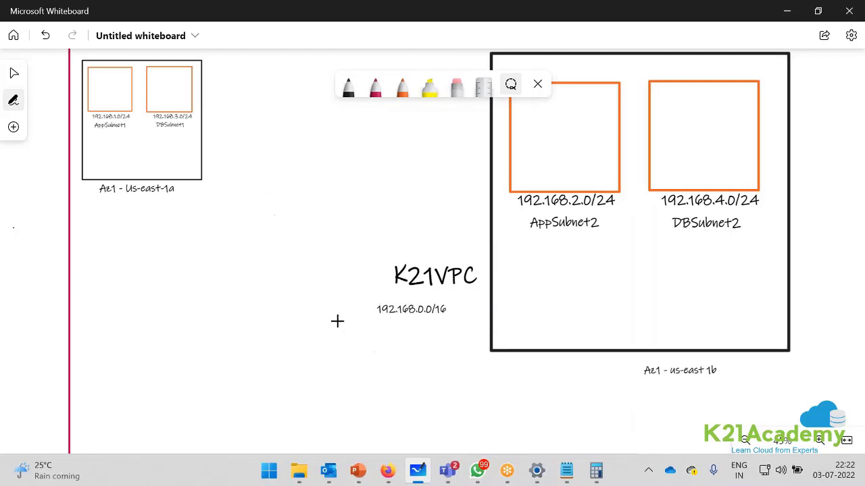
- Move the K21VPC title and 192.168.0.0/16 range to the lower middle of the frame, and fit the us-east 1b box around its subnets
{"action": "left_click", "coordinate": [575, 351]}
{"action": "left_click_drag", "start_coordinate": [571, 352], "coordinate": [593, 351]}
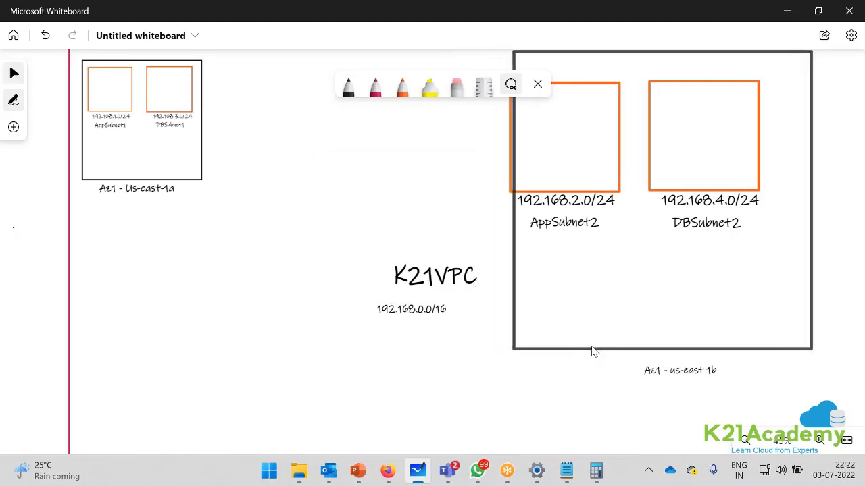
{"action": "left_click", "coordinate": [442, 293]}
{"action": "left_click_drag", "start_coordinate": [438, 283], "coordinate": [420, 406]}
{"action": "left_click_drag", "start_coordinate": [439, 313], "coordinate": [443, 423]}
{"action": "left_click_drag", "start_coordinate": [533, 350], "coordinate": [525, 352]}
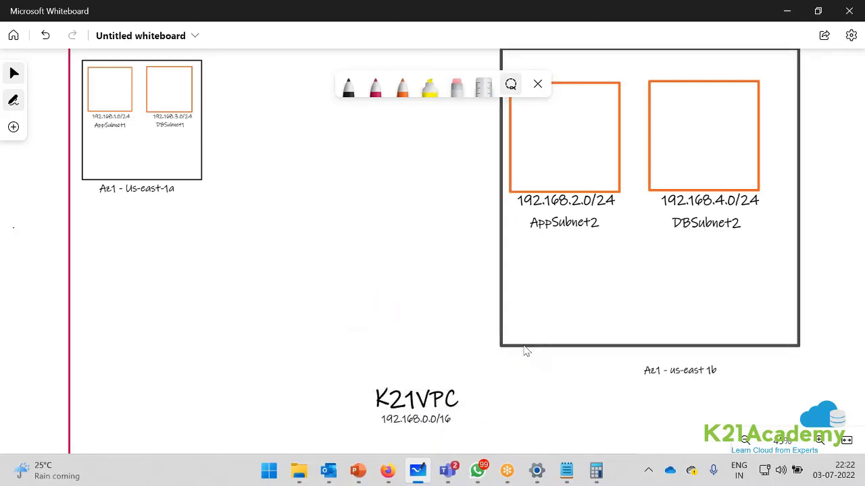
- Lasso the us-east-1a box with AppSubnet1 and DBSubnet1, add its zone label to the selection, and enlarge everything to about the other zone's size
{"action": "left_click", "coordinate": [513, 89]}
{"action": "left_click_drag", "start_coordinate": [211, 222], "coordinate": [257, 99]}
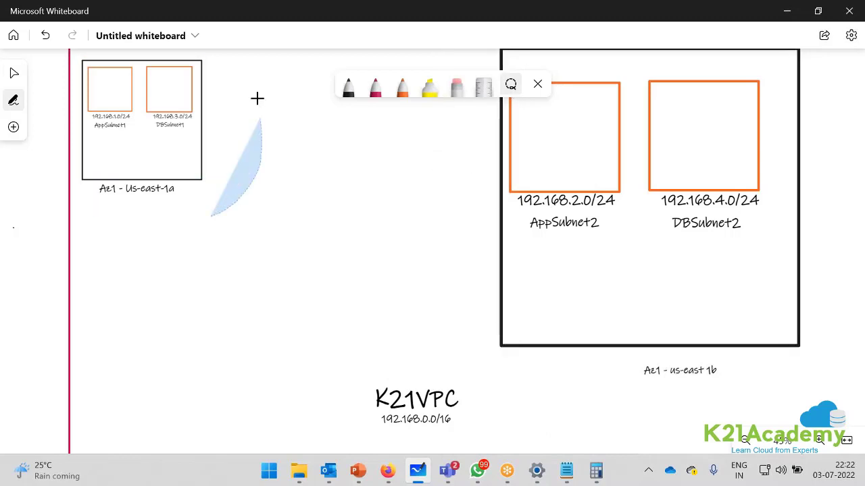
{"action": "mouse_move", "coordinate": [257, 99]}
{"action": "left_mouse_down"}
{"action": "mouse_move", "coordinate": [174, 39]}
{"action": "mouse_move", "coordinate": [261, 155]}
{"action": "mouse_move", "coordinate": [247, 158]}
{"action": "left_mouse_up"}
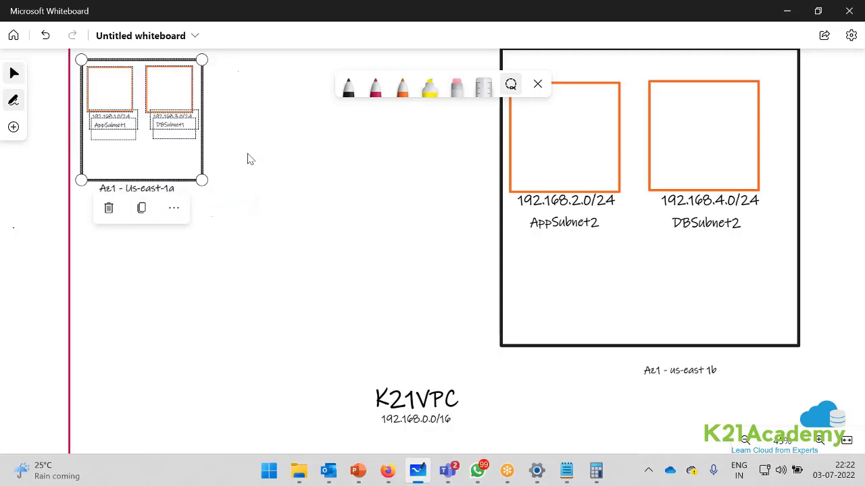
{"action": "left_click_drag", "start_coordinate": [119, 198], "coordinate": [124, 194]}
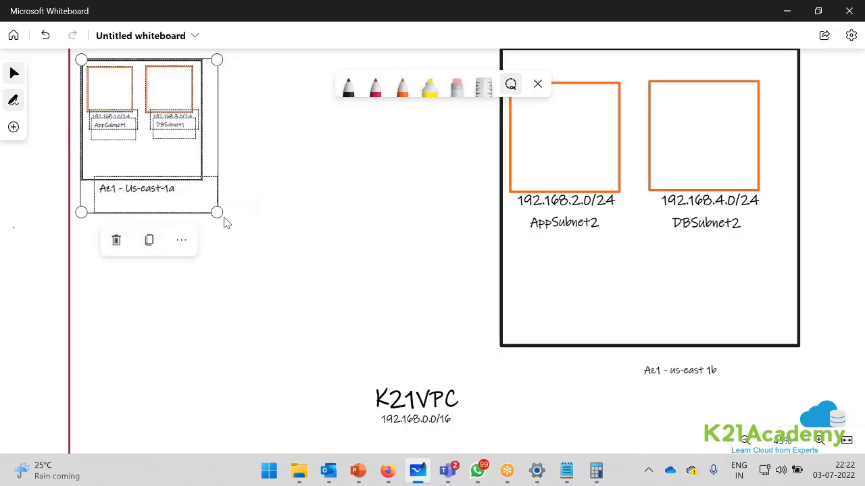
{"action": "left_click_drag", "start_coordinate": [217, 213], "coordinate": [471, 366]}
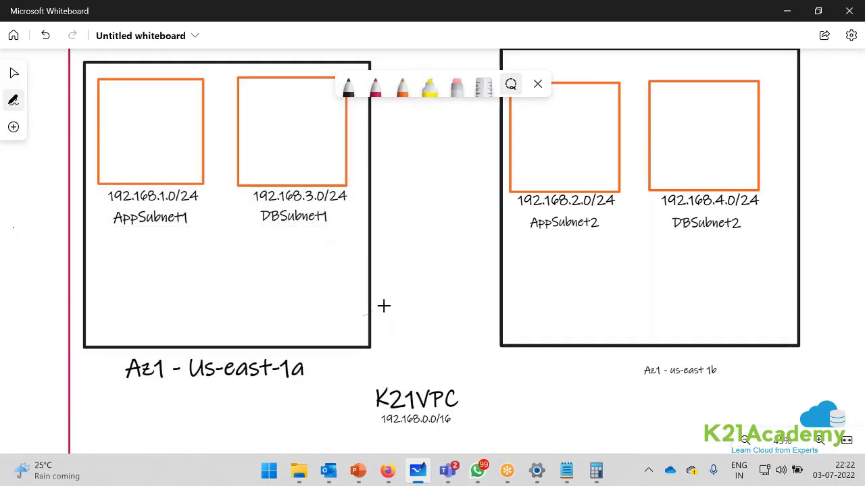
- Shrink the label "Az1 - Us-east-1a" and centre it beneath its zone box
{"action": "left_click", "coordinate": [7, 365]}
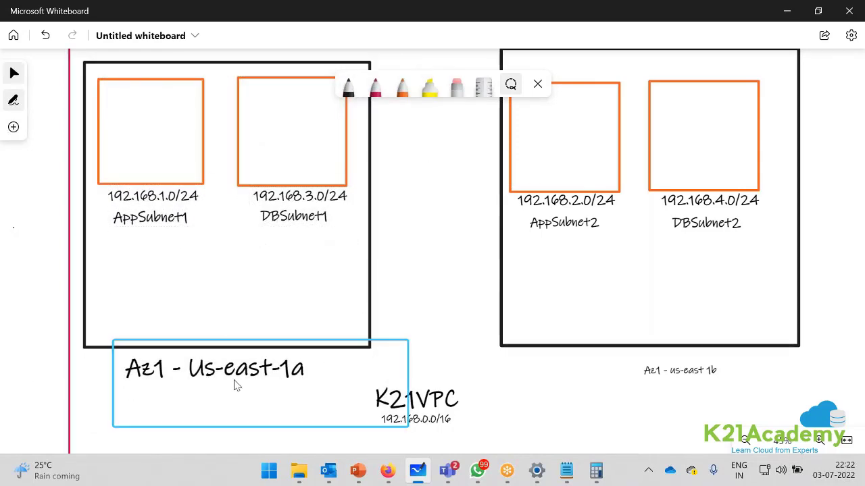
{"action": "left_click", "coordinate": [237, 384]}
{"action": "left_click_drag", "start_coordinate": [406, 424], "coordinate": [270, 382]}
{"action": "left_click", "coordinate": [257, 379]}
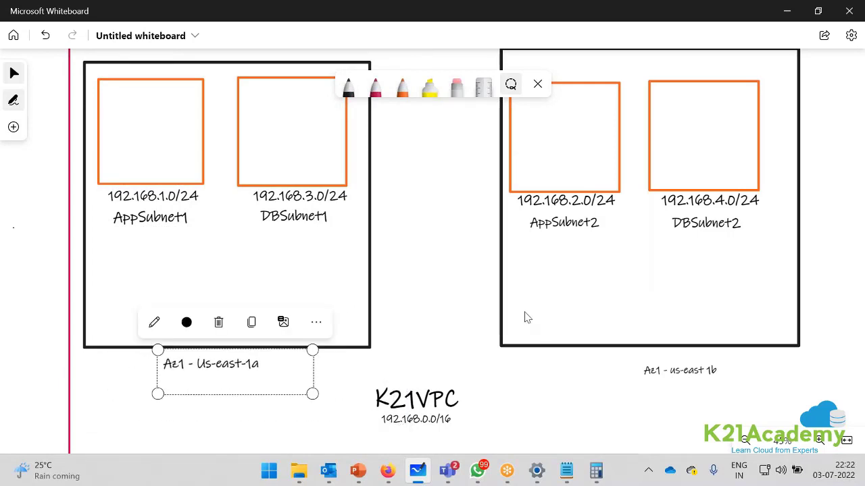
- Lower the us-east 1b zone box so its top edge lines up with the us-east-1a box inside the VPC frame
{"action": "scroll", "coordinate": [446, 312], "scroll_direction": "down", "scroll_amount": 3}
{"action": "left_click", "coordinate": [68, 247]}
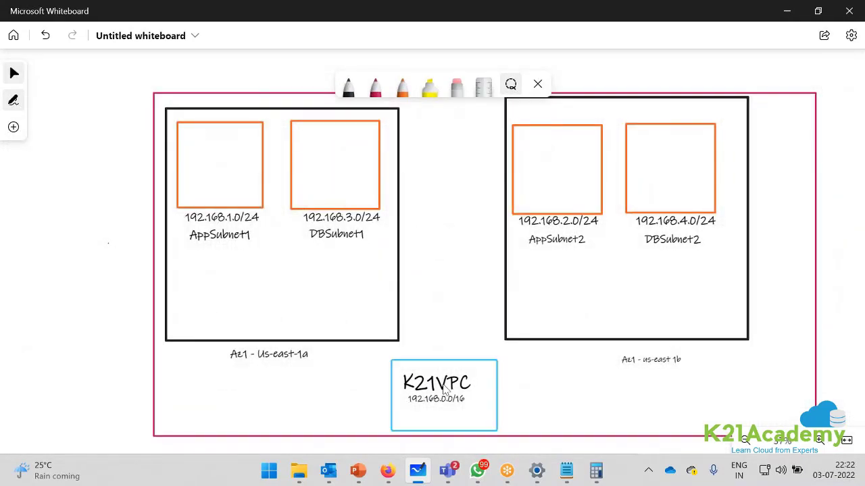
{"action": "left_click", "coordinate": [745, 101]}
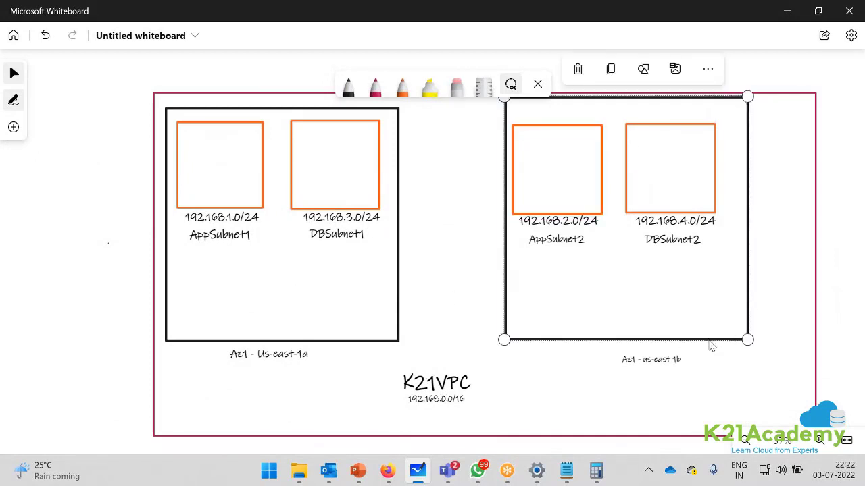
{"action": "mouse_move", "coordinate": [710, 346]}
{"action": "left_mouse_down"}
{"action": "mouse_move", "coordinate": [714, 355]}
{"action": "mouse_move", "coordinate": [707, 353]}
{"action": "left_mouse_up"}
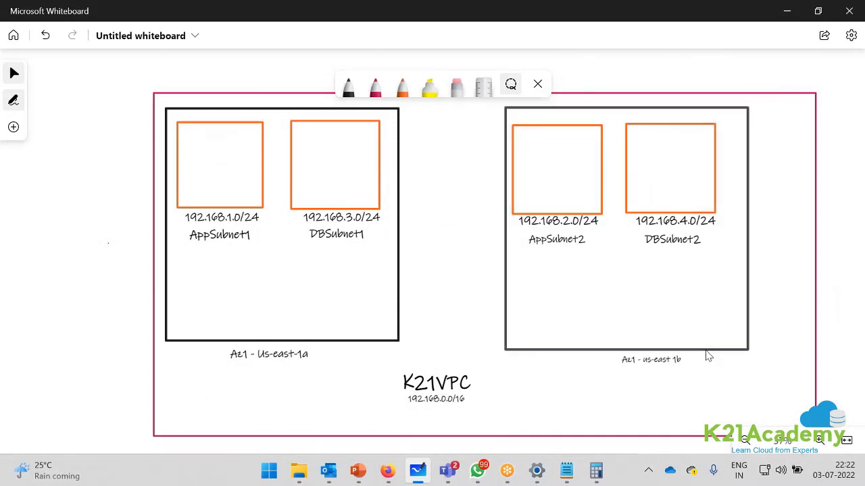
{"action": "left_click", "coordinate": [400, 341]}
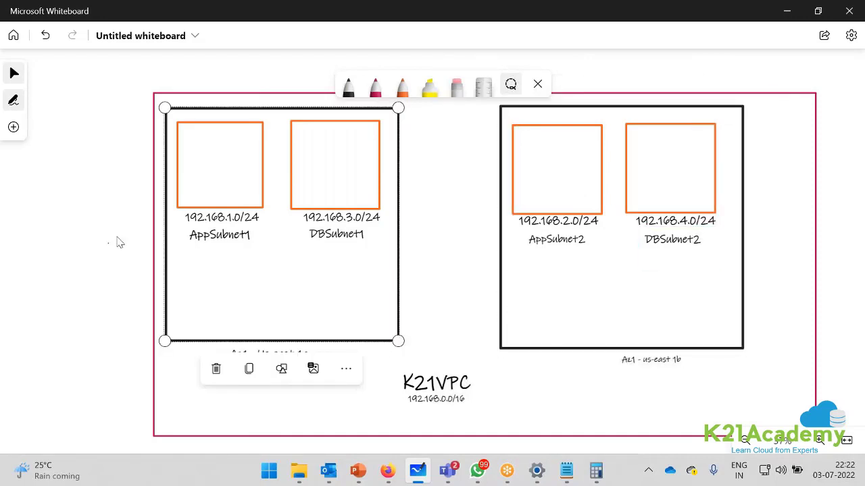
- Move the K21VPC title and its 192.168.0.0/16 range closer to the lower edge of the VPC frame, midway between the zones
{"action": "left_click", "coordinate": [71, 247]}
{"action": "left_click_drag", "start_coordinate": [438, 397], "coordinate": [466, 425]}
{"action": "left_click", "coordinate": [414, 404]}
{"action": "left_click_drag", "start_coordinate": [415, 404], "coordinate": [448, 426]}
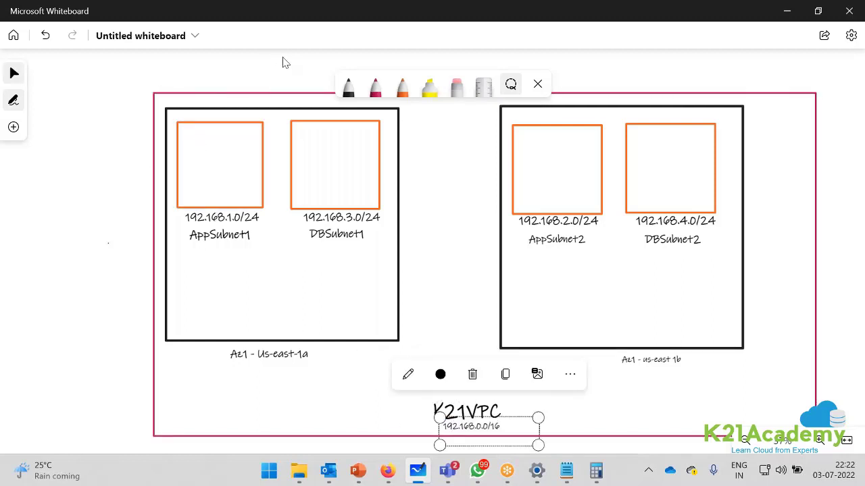
- Draw straight dark red lines connecting AppSubnet1, DBSubnet1, AppSubnet2 and DBSubnet2 to the K21VPC title
{"action": "left_click", "coordinate": [375, 86]}
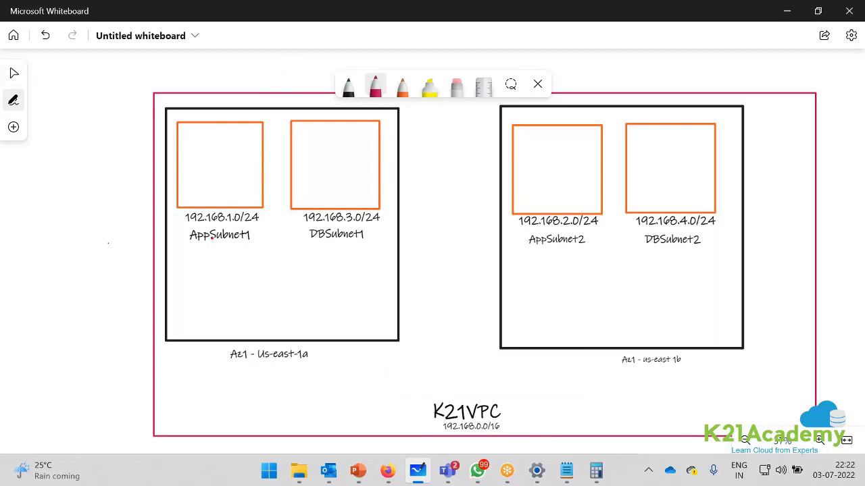
{"action": "left_click_drag", "start_coordinate": [224, 240], "coordinate": [434, 408]}
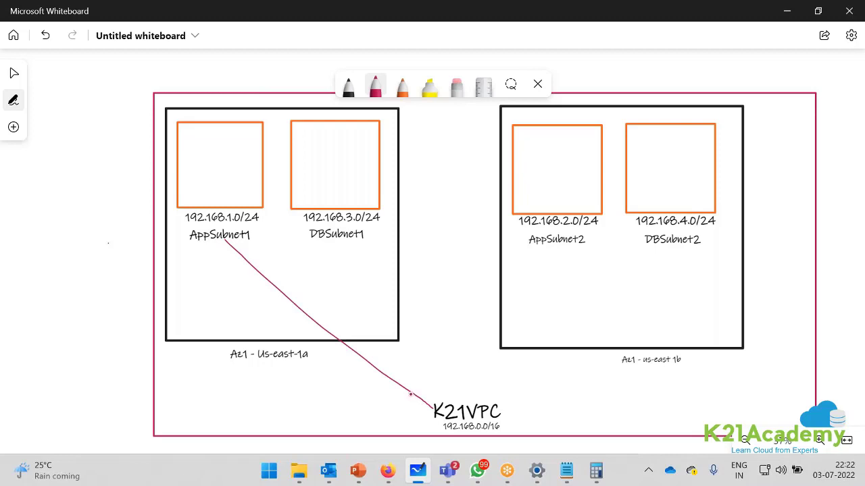
{"action": "key", "text": "ctrl+z"}
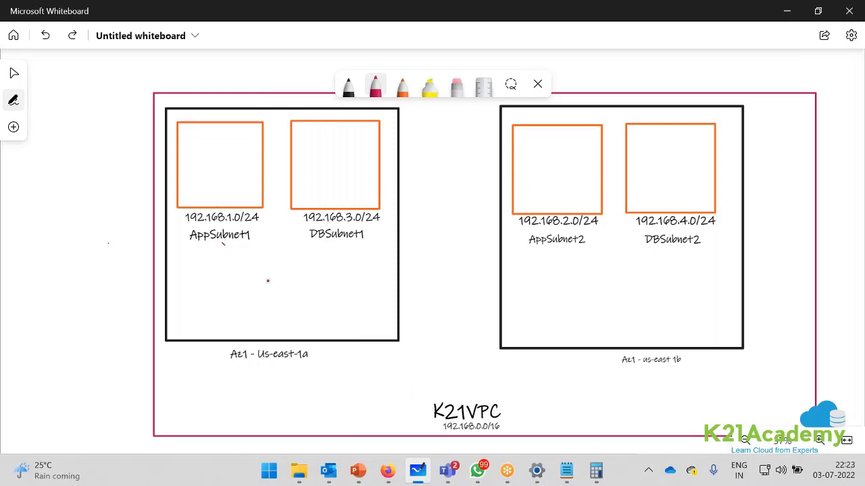
{"action": "left_click_drag", "start_coordinate": [222, 243], "coordinate": [435, 406]}
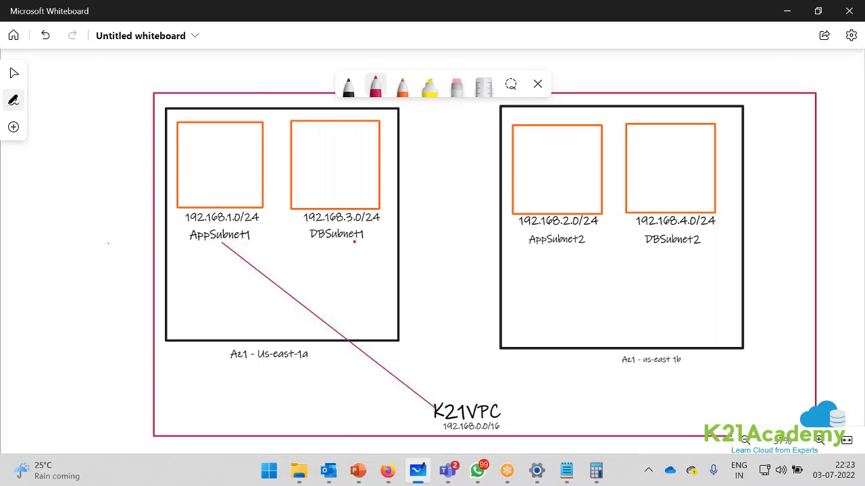
{"action": "left_click_drag", "start_coordinate": [354, 241], "coordinate": [444, 402]}
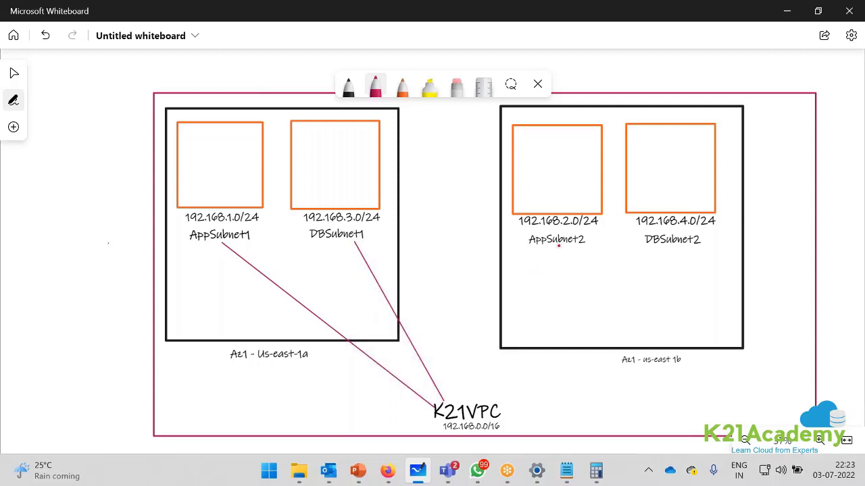
{"action": "left_click_drag", "start_coordinate": [559, 247], "coordinate": [477, 399]}
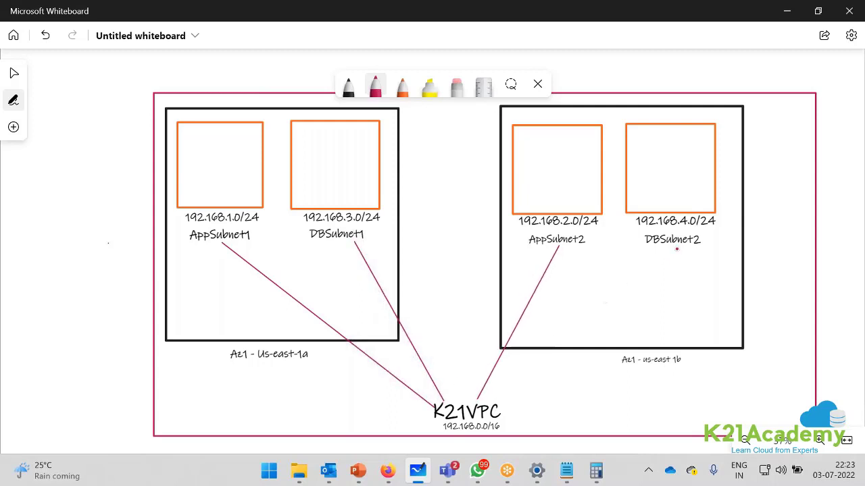
{"action": "left_click_drag", "start_coordinate": [677, 247], "coordinate": [495, 400]}
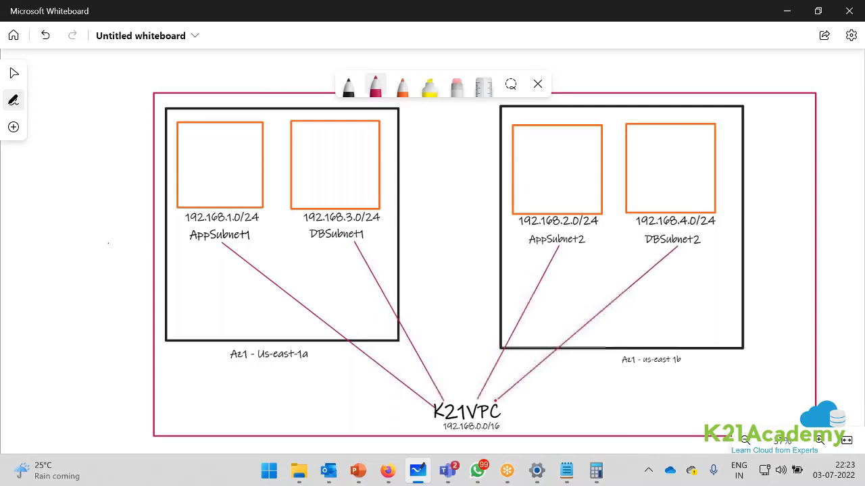
- Set the dark red pen to blue and sketch a cloud outside the VPC frame, beyond the us-east 1b zone
{"action": "scroll", "coordinate": [643, 328], "scroll_direction": "down", "scroll_amount": 2}
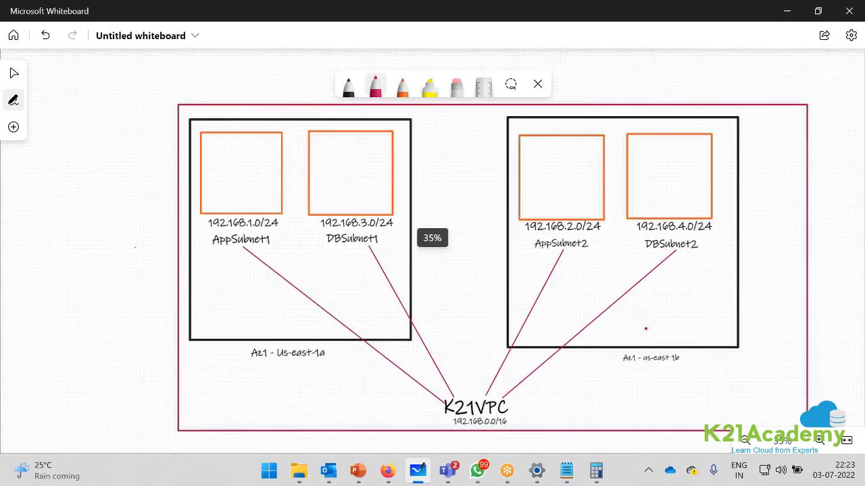
{"action": "left_click", "coordinate": [13, 73]}
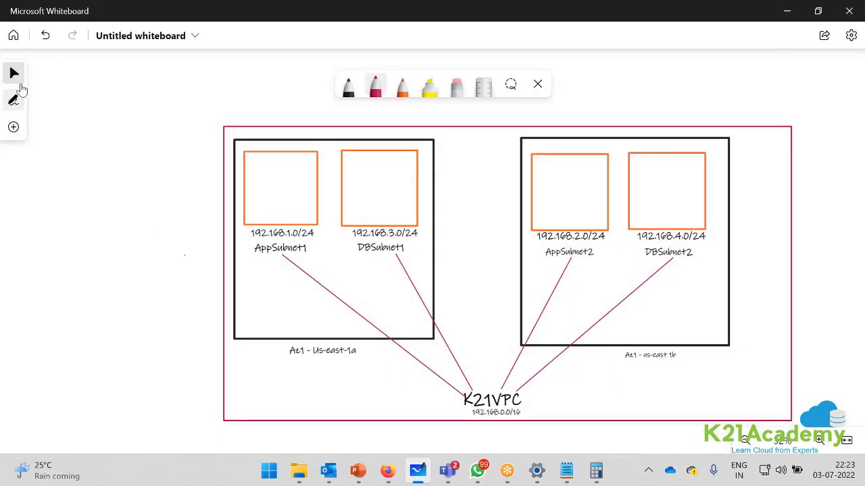
{"action": "left_click_drag", "start_coordinate": [139, 220], "coordinate": [4, 169]}
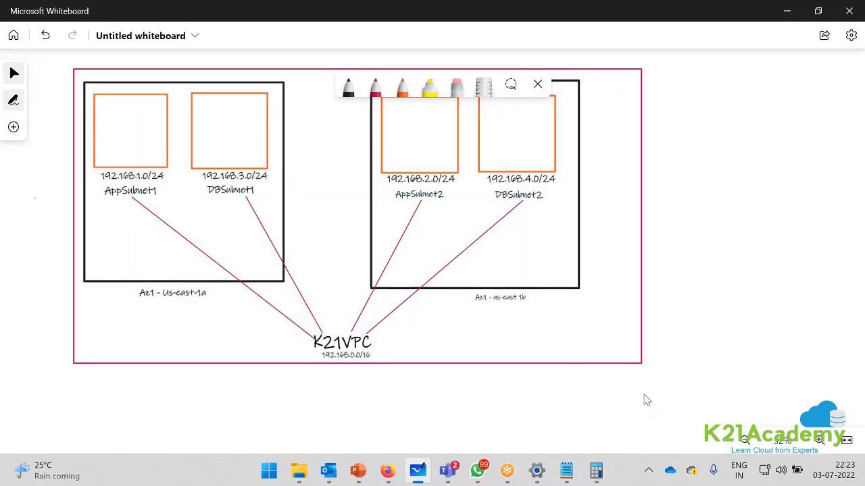
{"action": "left_click", "coordinate": [377, 86]}
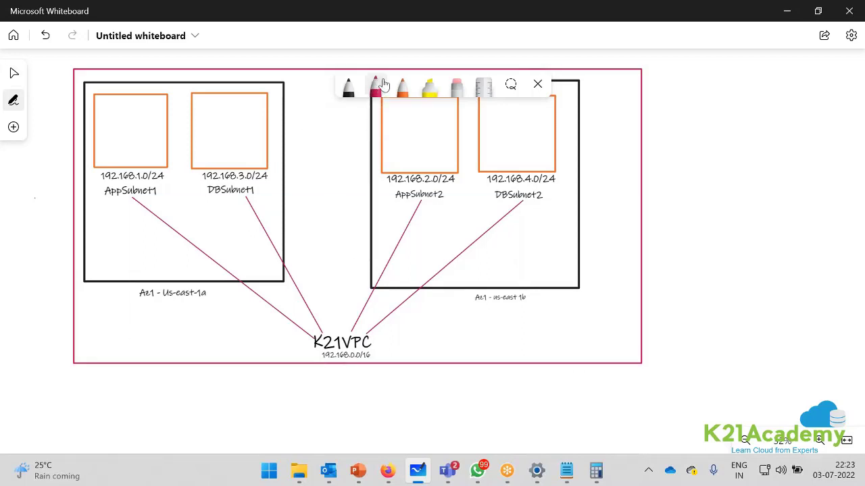
{"action": "left_click", "coordinate": [377, 87]}
{"action": "left_click", "coordinate": [392, 235]}
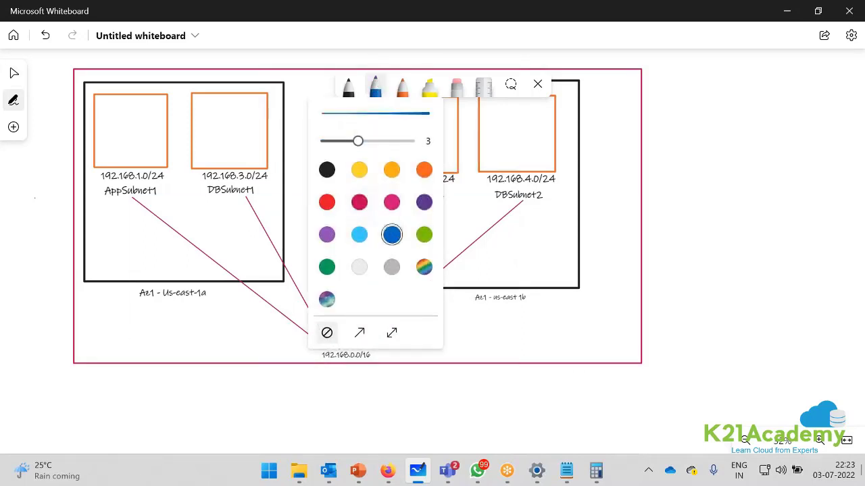
{"action": "mouse_move", "coordinate": [728, 314]}
{"action": "left_mouse_down"}
{"action": "mouse_move", "coordinate": [747, 342]}
{"action": "mouse_move", "coordinate": [772, 338]}
{"action": "mouse_move", "coordinate": [822, 305]}
{"action": "mouse_move", "coordinate": [752, 298]}
{"action": "mouse_move", "coordinate": [732, 315]}
{"action": "left_mouse_up"}
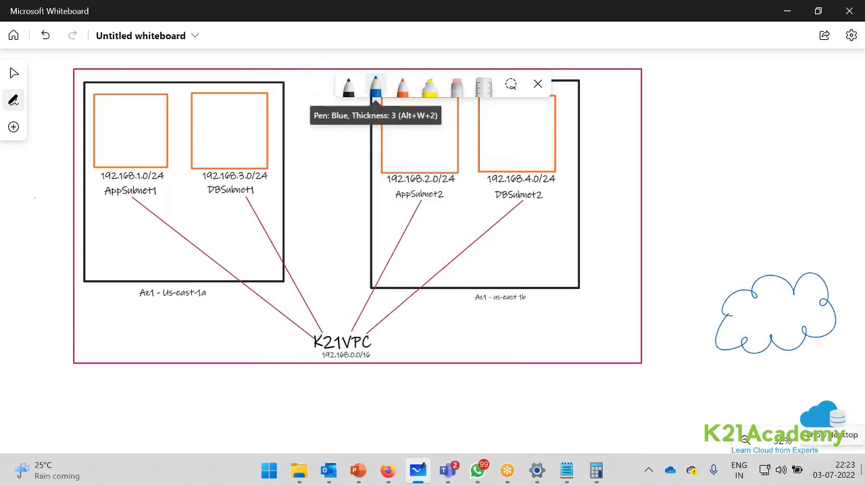
- Add the text label "Internet" inside the blue cloud and enlarge it to fit
{"action": "left_click", "coordinate": [14, 127]}
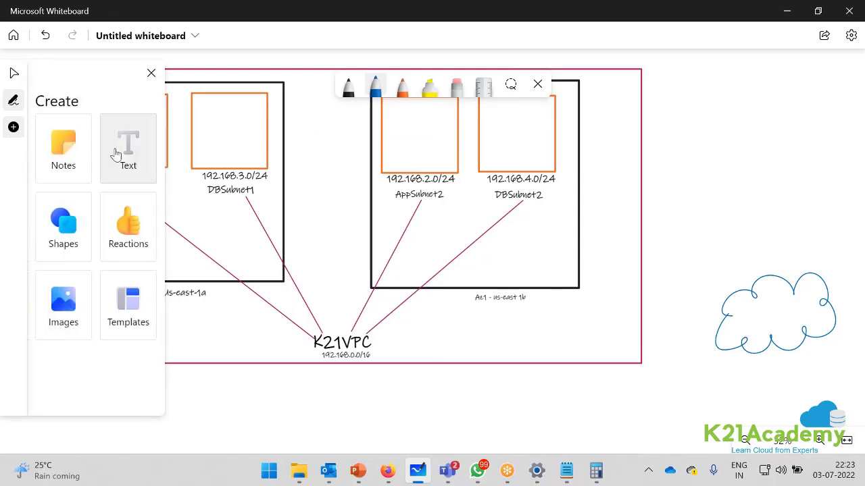
{"action": "left_click", "coordinate": [117, 154]}
{"action": "left_click", "coordinate": [755, 318]}
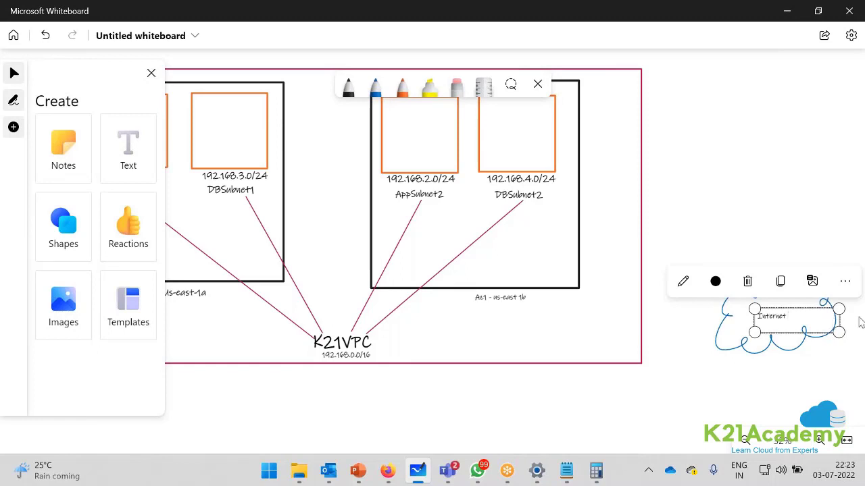
{"action": "left_click_drag", "start_coordinate": [839, 331], "coordinate": [863, 342]}
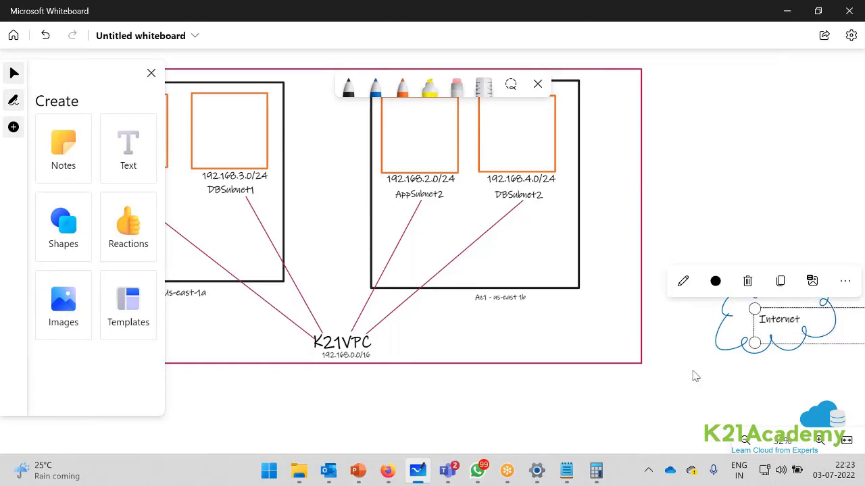
{"action": "left_click", "coordinate": [582, 333]}
- Draw a small black circle inside the VPC frame, just below the us-east 1b zone box
{"action": "scroll", "coordinate": [500, 388], "scroll_direction": "down", "scroll_amount": 5}
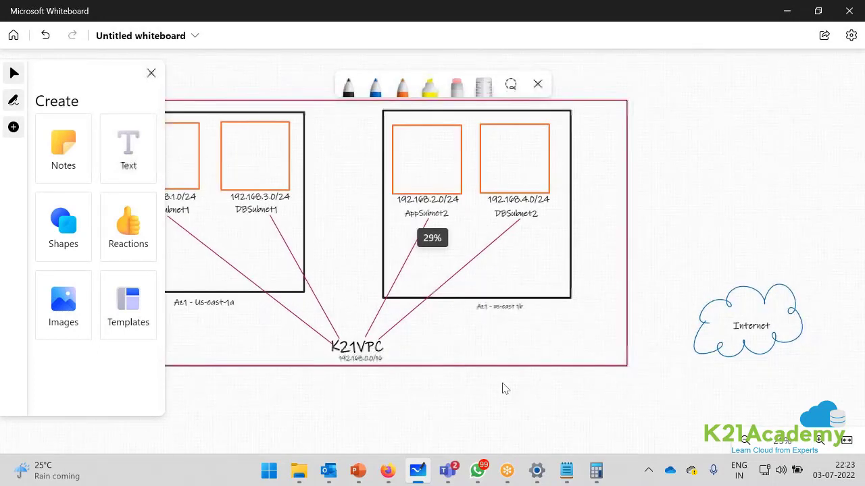
{"action": "key", "text": "Escape"}
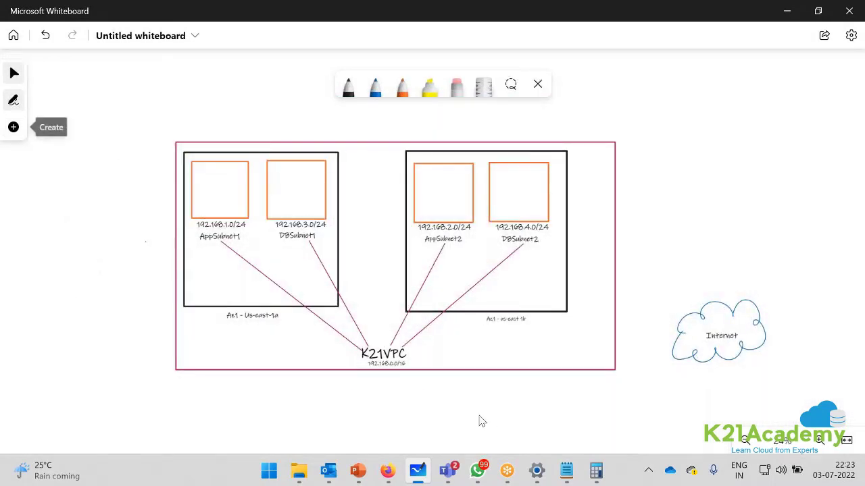
{"action": "left_click_drag", "start_coordinate": [478, 421], "coordinate": [466, 407]}
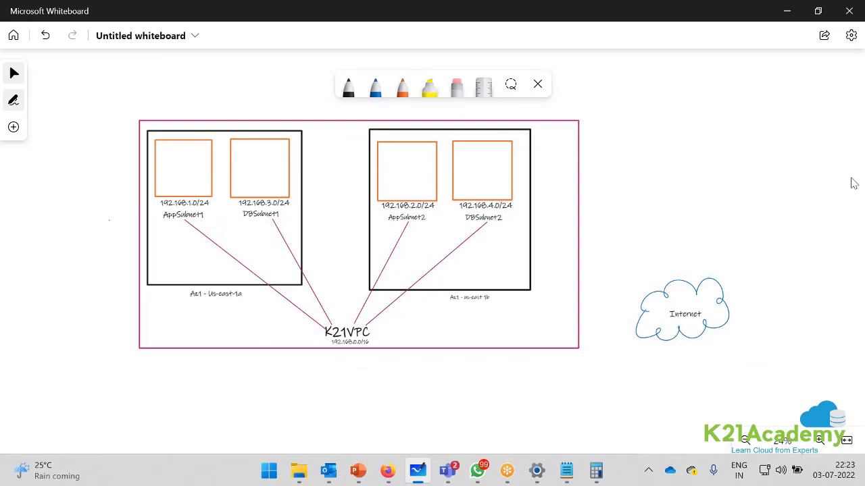
{"action": "left_click", "coordinate": [402, 86]}
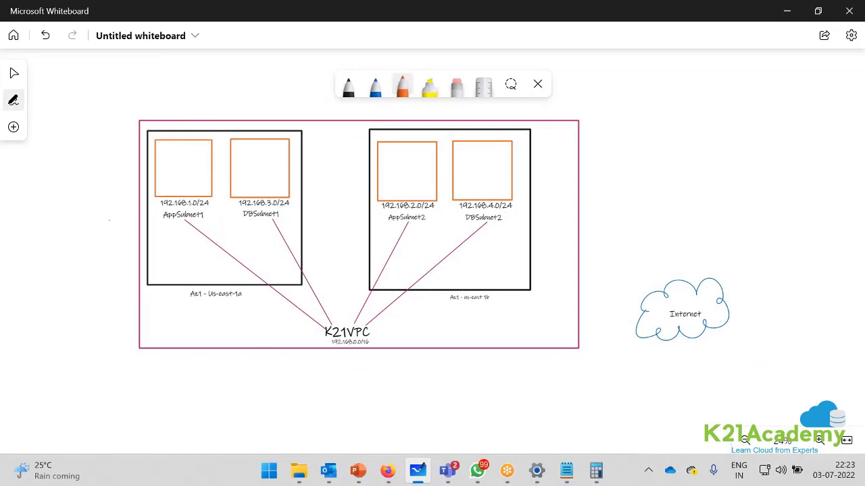
{"action": "left_click", "coordinate": [348, 86]}
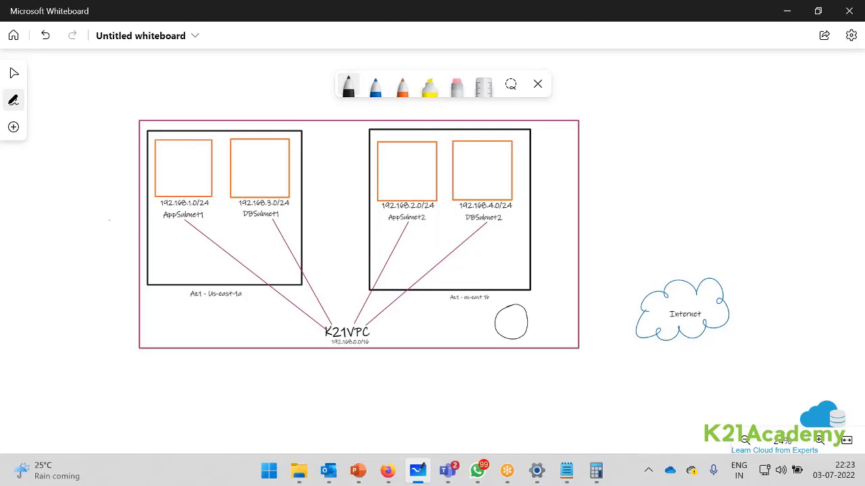
- Add the text label "Internet Gateway" beneath the black circle and enlarge it slightly
{"action": "left_click", "coordinate": [13, 127]}
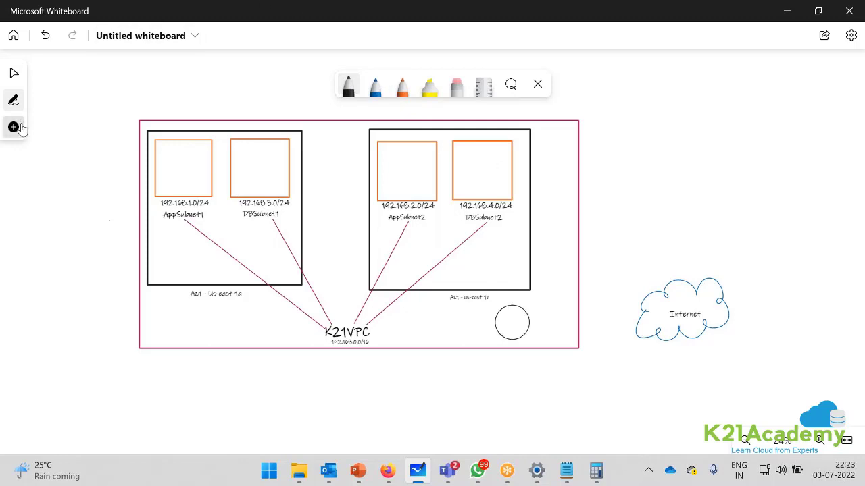
{"action": "left_click_drag", "start_coordinate": [479, 341], "coordinate": [542, 357]}
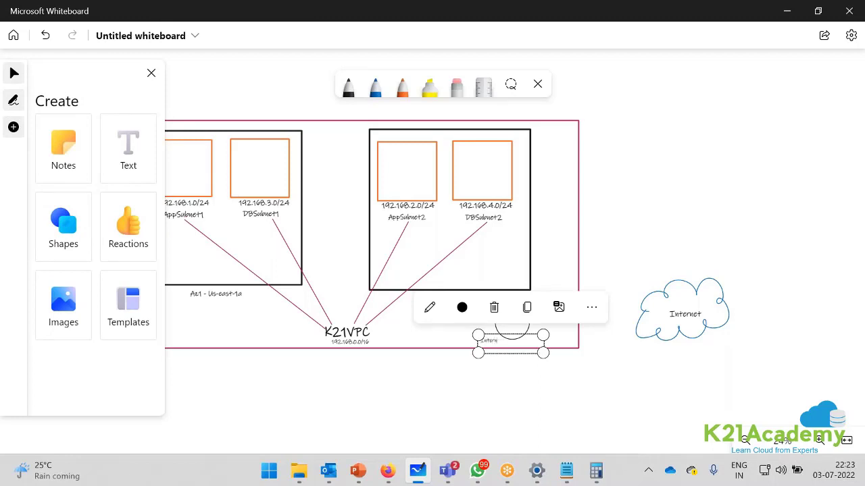
{"action": "type", "text": "Internet Gateway"}
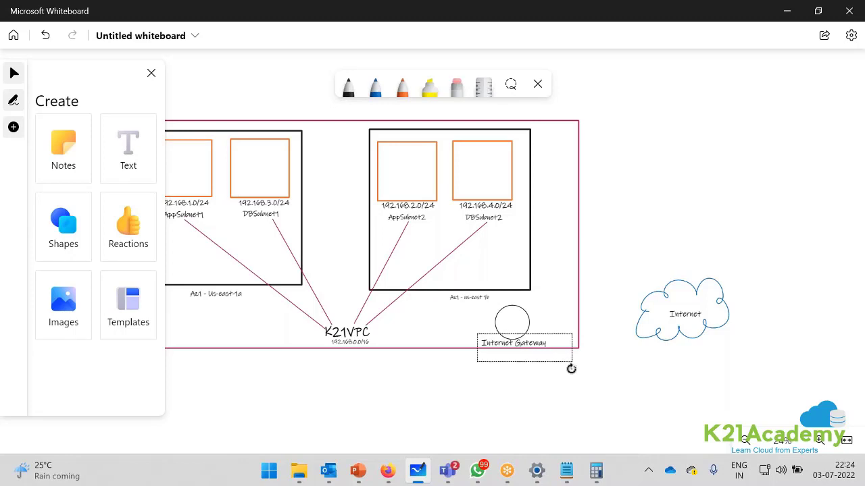
{"action": "left_click", "coordinate": [452, 402]}
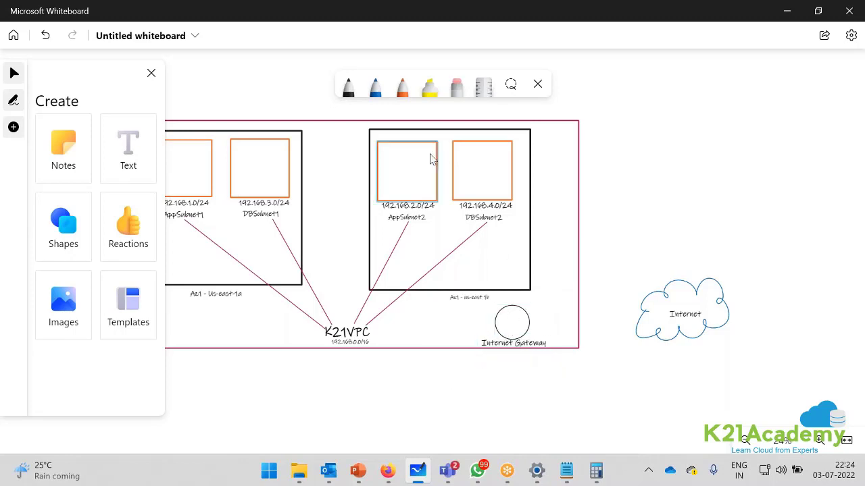
- Switch to the AWS VPC console in Firefox, dismiss the subnet creation notice, and open the internet gateways list
{"action": "left_click", "coordinate": [389, 474]}
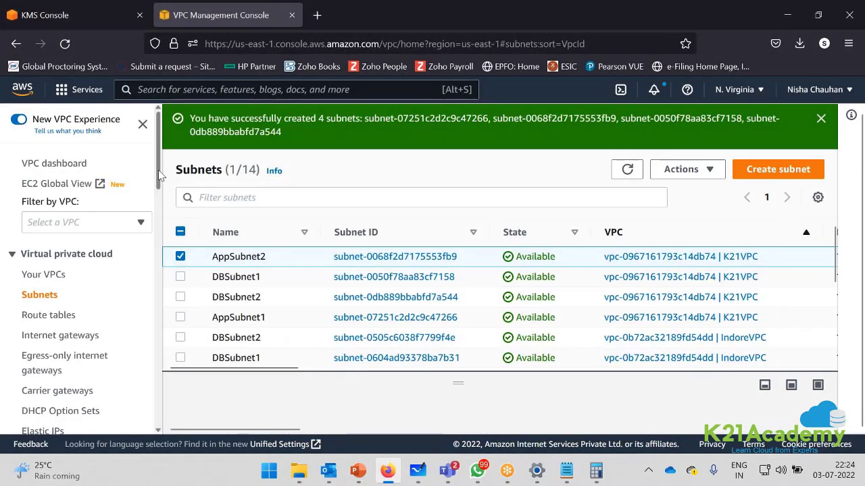
{"action": "left_click", "coordinate": [822, 120]}
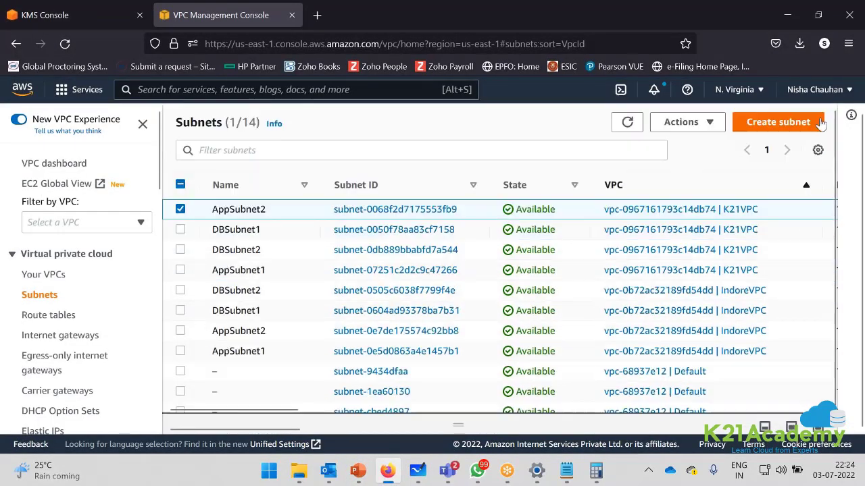
{"action": "left_click", "coordinate": [50, 338]}
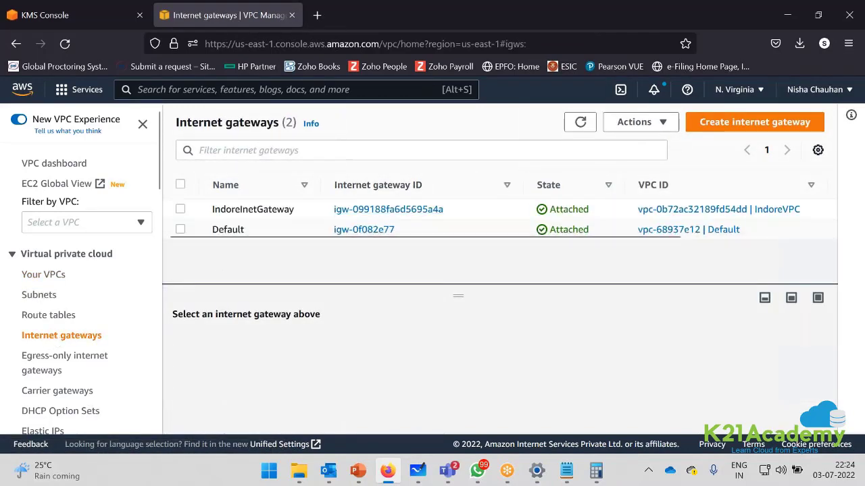
- Create an internet gateway with the name tag K21InternetGateway
{"action": "left_click", "coordinate": [770, 128]}
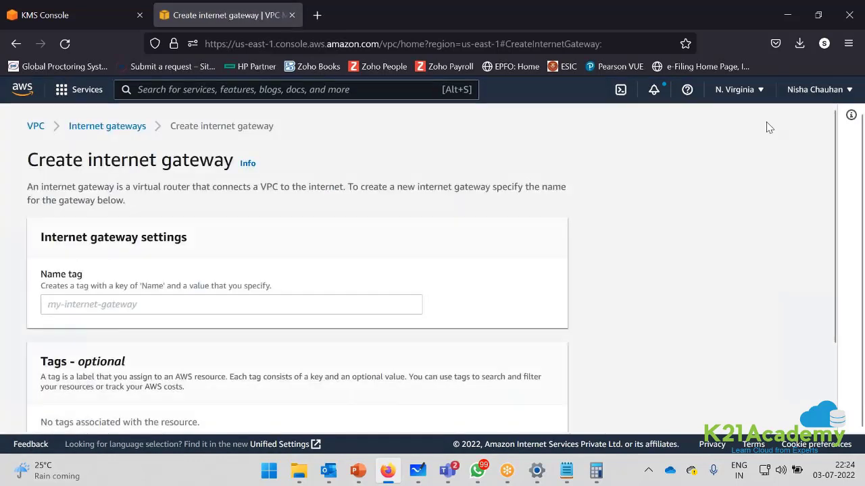
{"action": "left_click", "coordinate": [132, 305]}
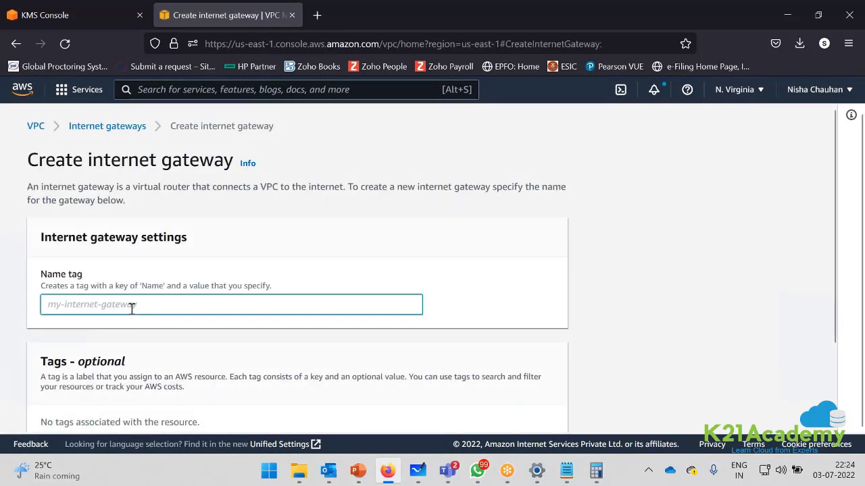
{"action": "type", "text": "K21InternetGateway"}
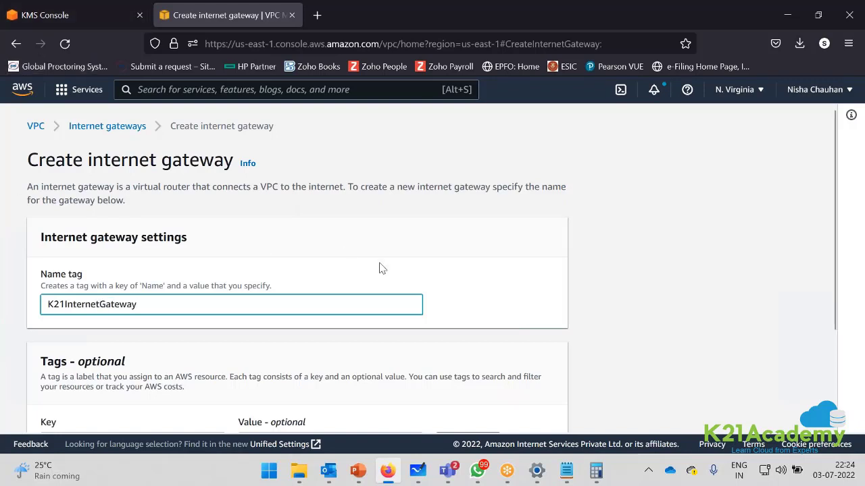
{"action": "scroll", "coordinate": [379, 268], "scroll_direction": "down", "scroll_amount": 2}
{"action": "left_click", "coordinate": [515, 410]}
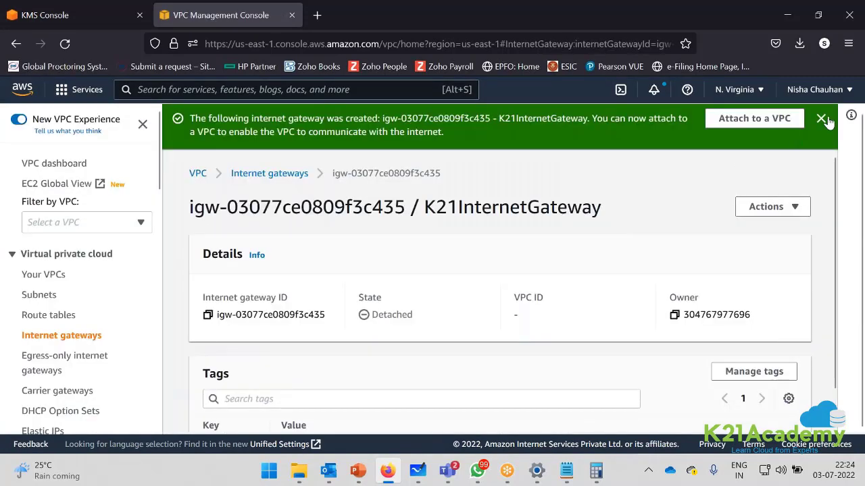
- Dismiss the creation notice and check the attachment state of K21InternetGateway in its details
{"action": "left_click", "coordinate": [821, 119]}
{"action": "left_click_drag", "start_coordinate": [421, 268], "coordinate": [375, 271]}
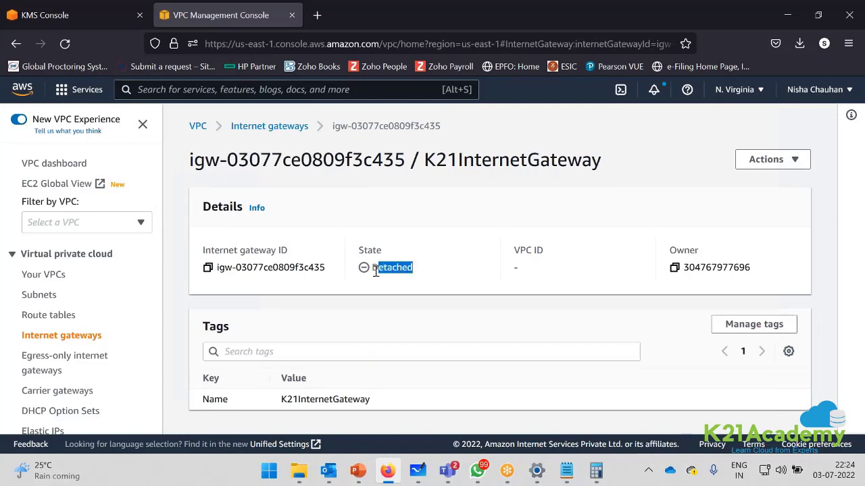
{"action": "left_click_drag", "start_coordinate": [376, 271], "coordinate": [369, 270]}
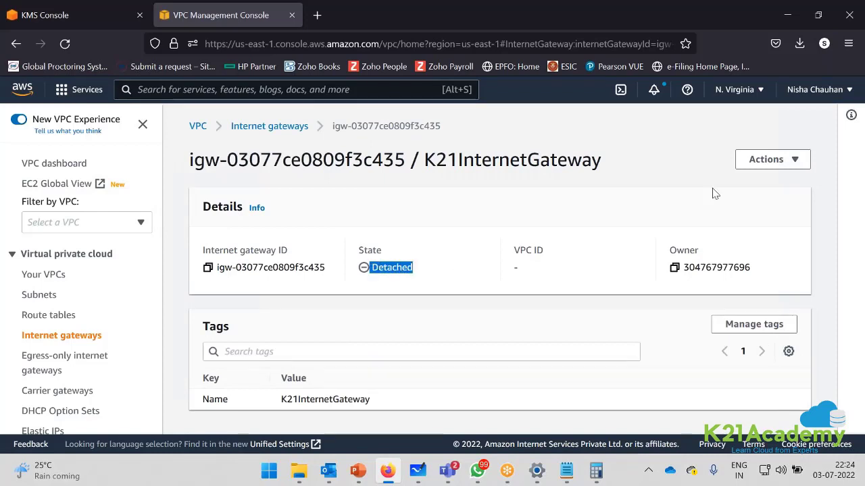
- Attach K21InternetGateway to K21VPC
{"action": "left_click", "coordinate": [802, 161]}
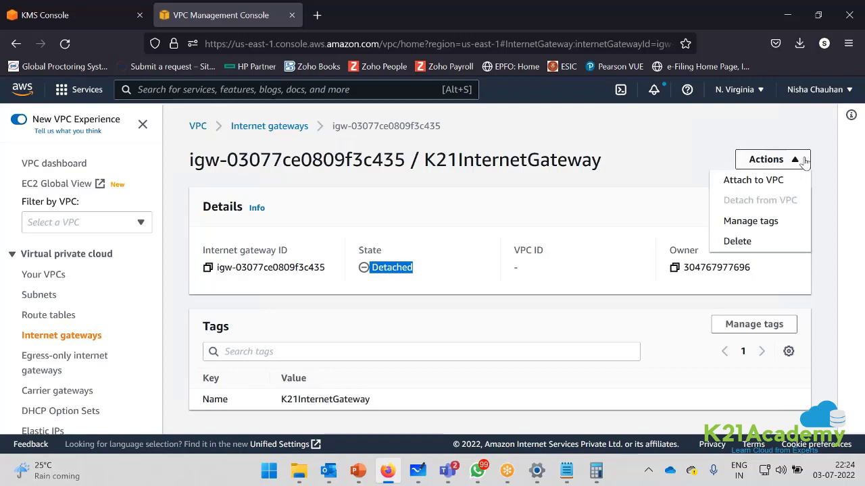
{"action": "left_click", "coordinate": [774, 180]}
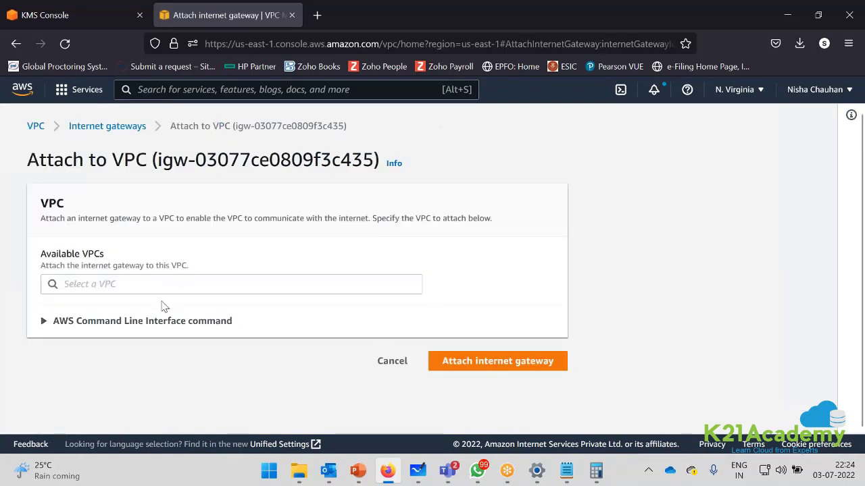
{"action": "left_click", "coordinate": [130, 289]}
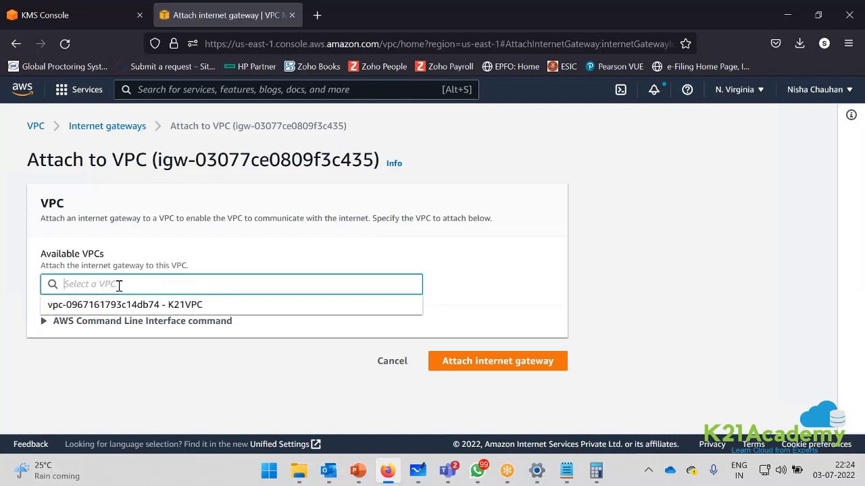
{"action": "left_click", "coordinate": [186, 311]}
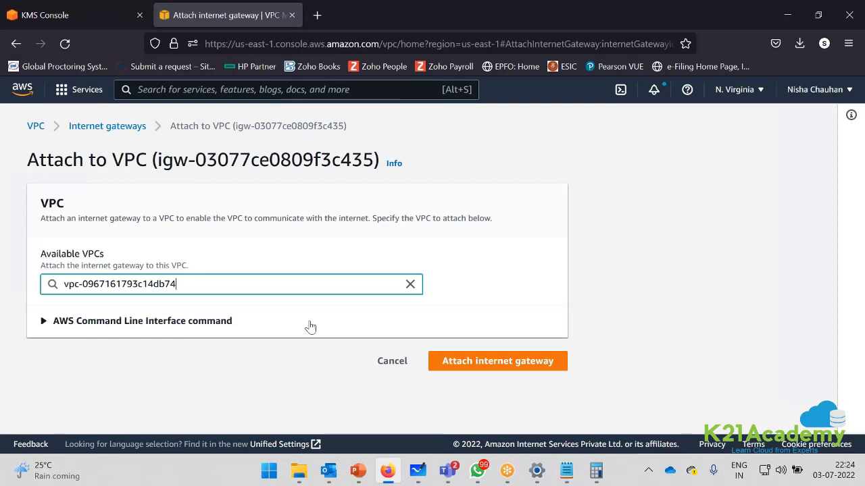
{"action": "left_click", "coordinate": [518, 363]}
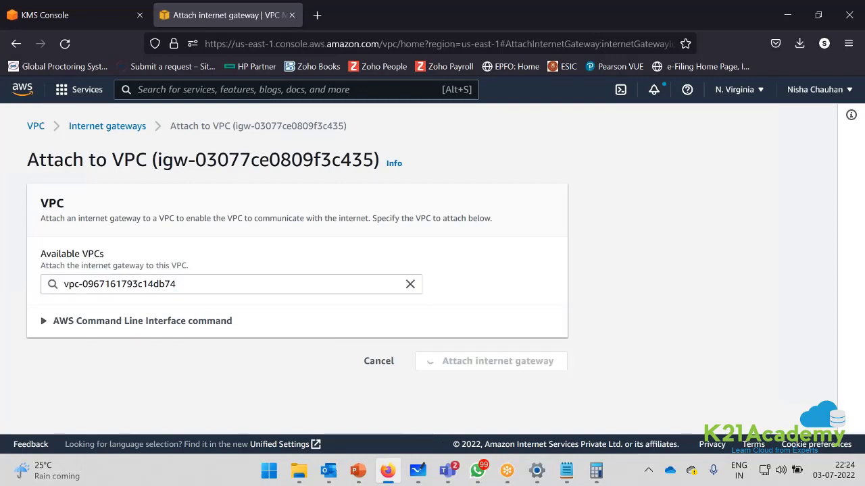
- Switch to Microsoft Whiteboard and, with the first pen set to pink, draw connector lines from K21VPC to the gateway circle and on to the Internet cloud
{"action": "left_click", "coordinate": [417, 471]}
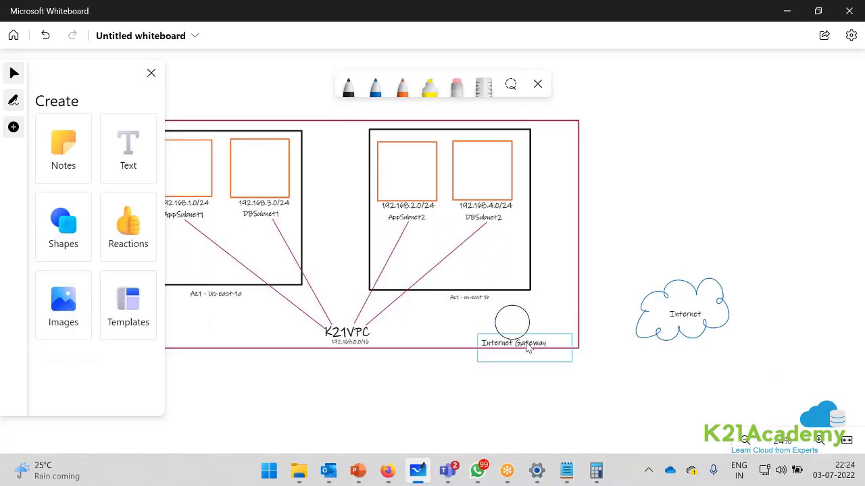
{"action": "left_click", "coordinate": [348, 87]}
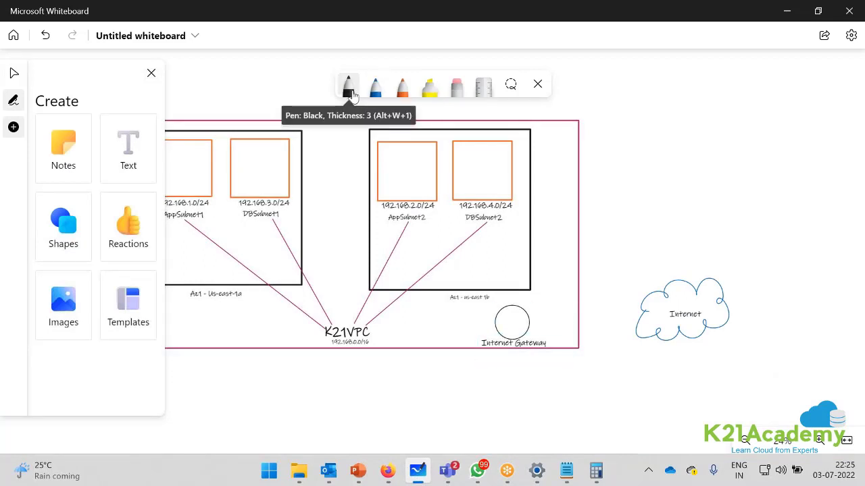
{"action": "left_click", "coordinate": [350, 88]}
{"action": "left_click", "coordinate": [365, 202]}
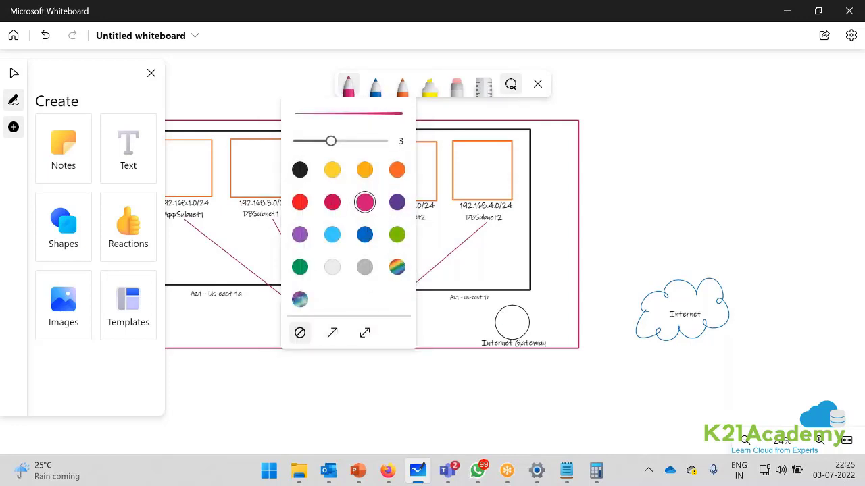
{"action": "left_click", "coordinate": [595, 105]}
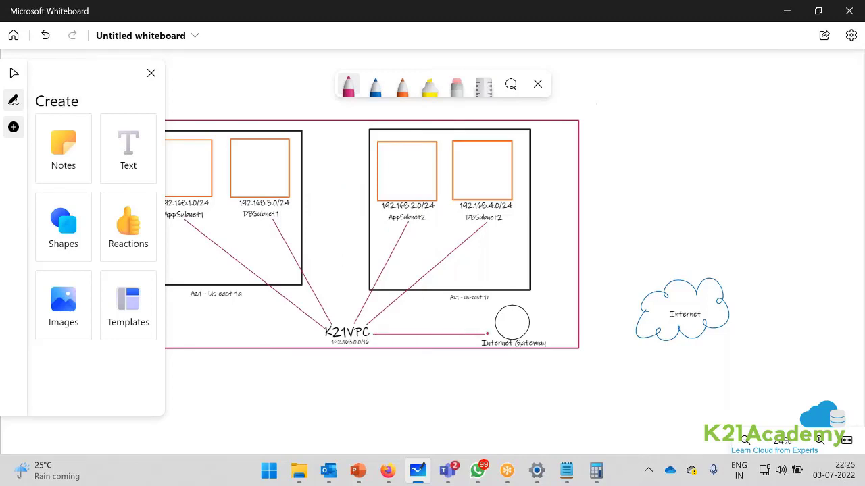
{"action": "left_click_drag", "start_coordinate": [487, 333], "coordinate": [497, 333]}
{"action": "left_click_drag", "start_coordinate": [530, 322], "coordinate": [637, 320]}
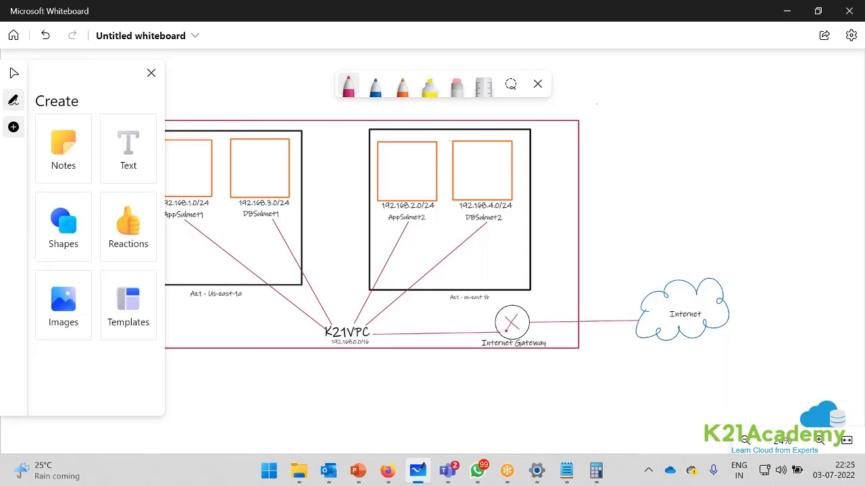
- Close the Create pane and enlarge the outer VPC rectangle so it extends well beyond the availability zone boxes
{"action": "left_click", "coordinate": [151, 73]}
{"action": "left_click", "coordinate": [13, 73]}
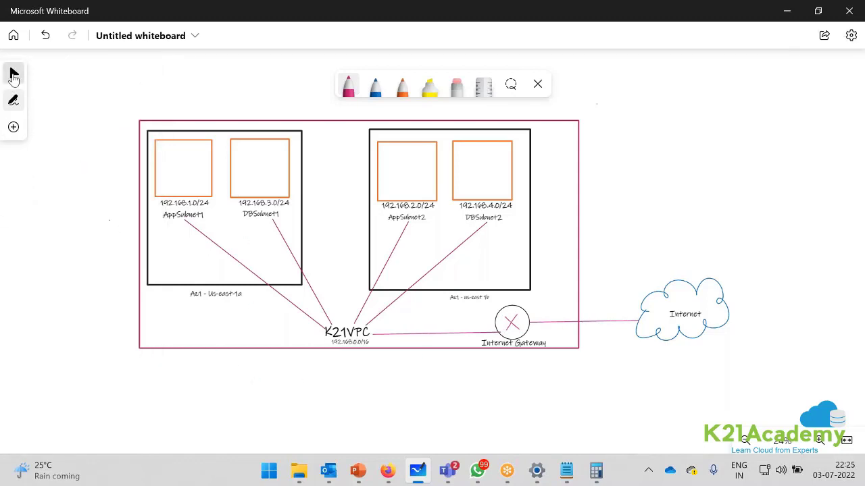
{"action": "left_click", "coordinate": [173, 349]}
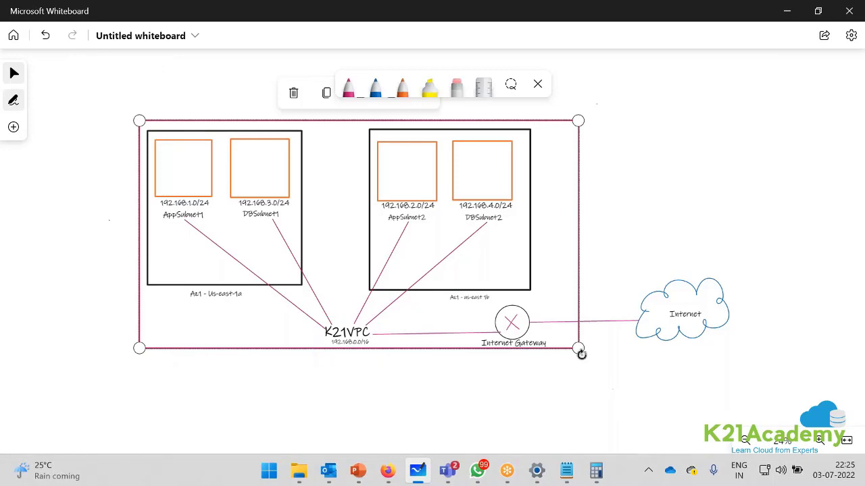
{"action": "left_click_drag", "start_coordinate": [579, 350], "coordinate": [775, 450]}
- Move the Internet cloud together with its label outside the enlarged VPC rectangle
{"action": "left_click", "coordinate": [721, 333]}
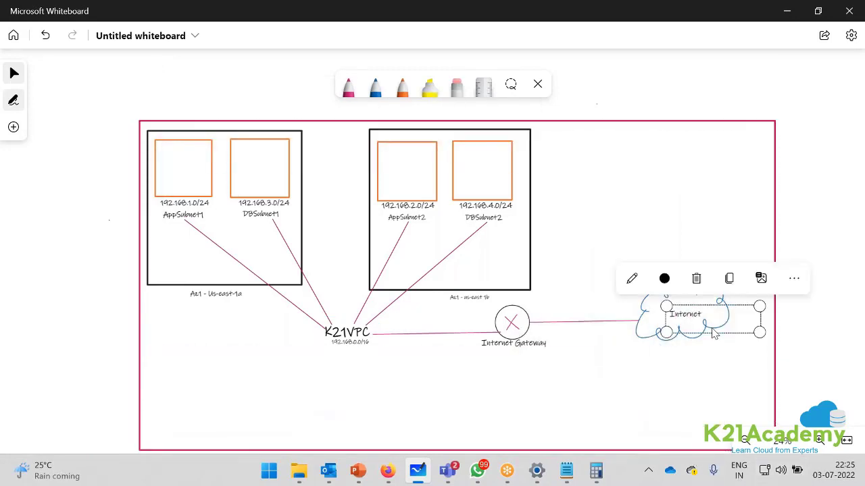
{"action": "left_click", "coordinate": [659, 340], "text": "ctrl"}
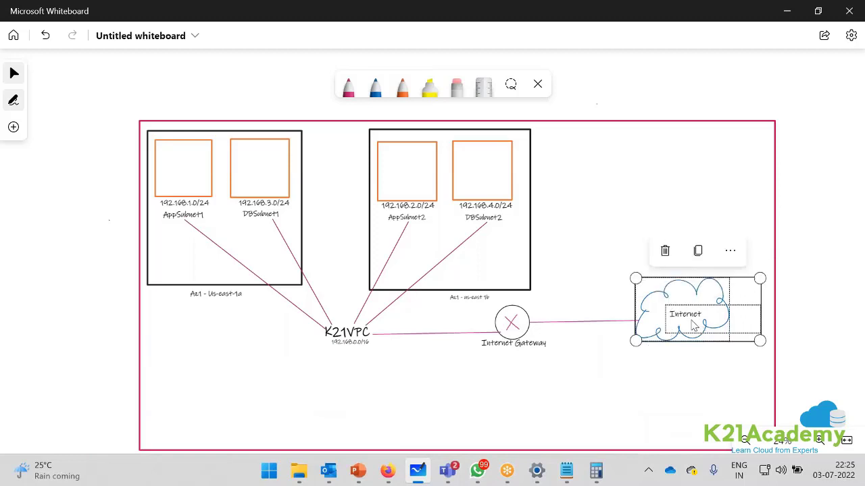
{"action": "left_click_drag", "start_coordinate": [696, 328], "coordinate": [860, 327]}
- Delete the old gateway connector strokes and redraw the pink lines from K21VPC to the gateway circle and on to the Internet cloud
{"action": "left_click", "coordinate": [606, 322]}
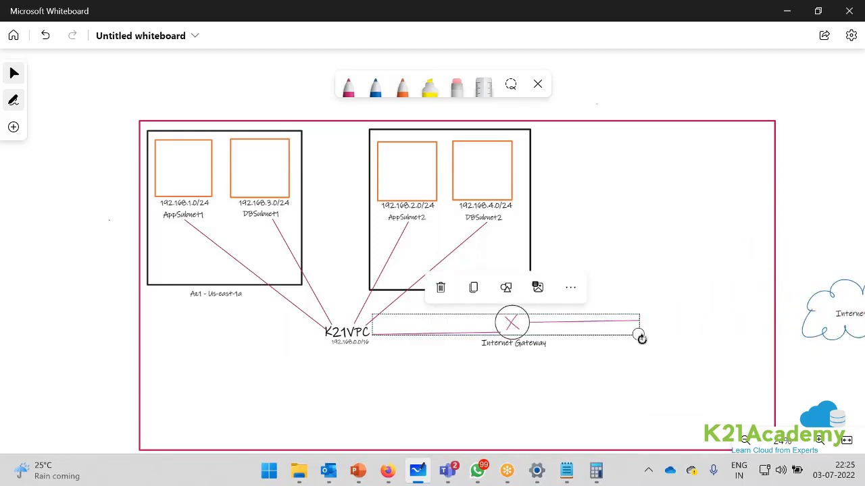
{"action": "mouse_move", "coordinate": [637, 333]}
{"action": "left_mouse_down"}
{"action": "mouse_move", "coordinate": [676, 338]}
{"action": "mouse_move", "coordinate": [654, 335]}
{"action": "left_mouse_up"}
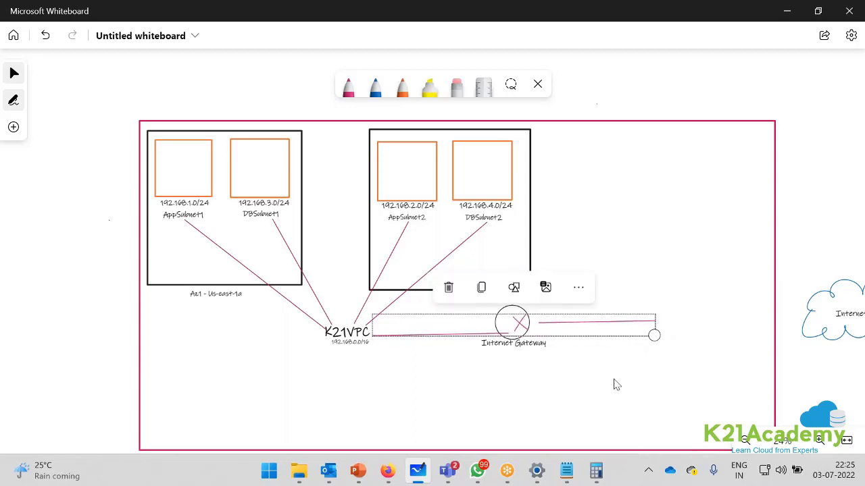
{"action": "left_click", "coordinate": [448, 288]}
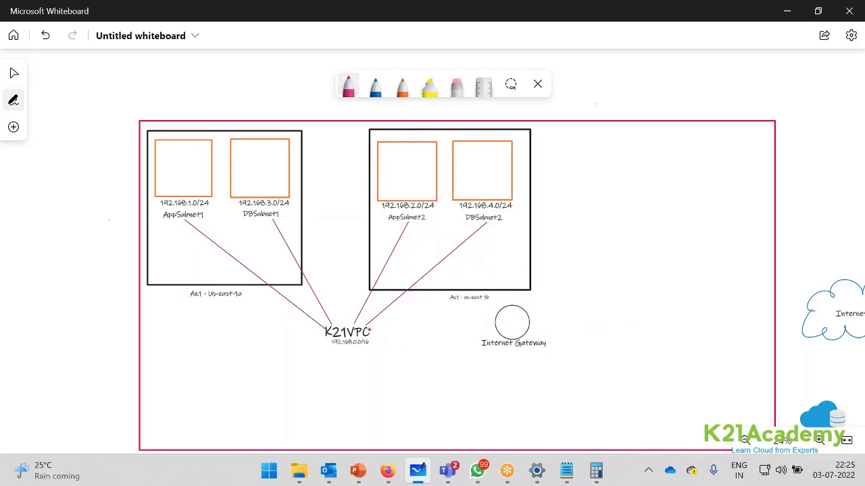
{"action": "left_click_drag", "start_coordinate": [370, 329], "coordinate": [783, 322]}
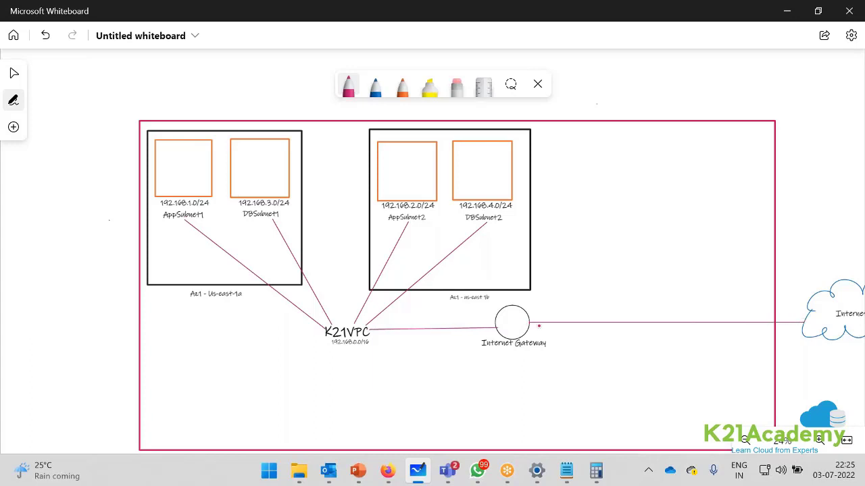
- Draw a small blue upright rectangle inside the AppSubnet1 box
{"action": "left_click", "coordinate": [13, 73]}
{"action": "scroll", "coordinate": [102, 384], "scroll_direction": "down", "scroll_amount": 3}
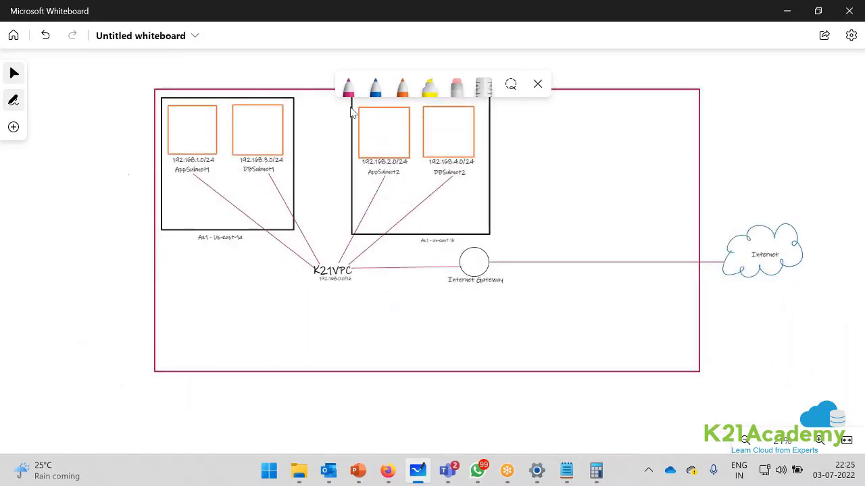
{"action": "left_click", "coordinate": [375, 87]}
{"action": "mouse_move", "coordinate": [186, 118]}
{"action": "left_mouse_down"}
{"action": "mouse_move", "coordinate": [187, 142]}
{"action": "mouse_move", "coordinate": [196, 116]}
{"action": "left_mouse_up"}
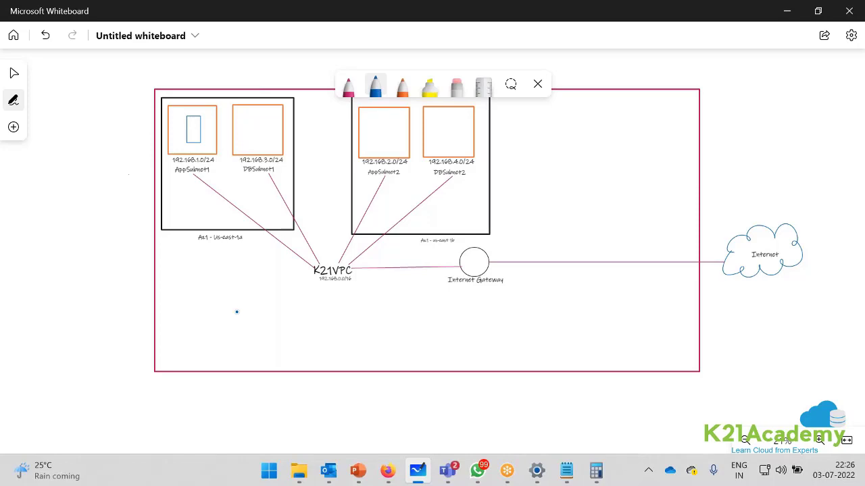
- Switch to the AWS VPC console in Firefox, widen the VPC column of the route tables list, and open K21VPC's main route table
{"action": "left_click", "coordinate": [387, 471]}
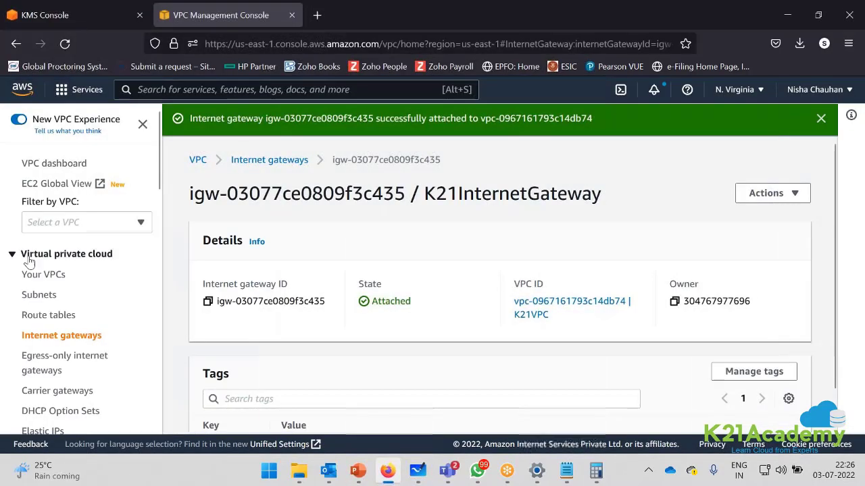
{"action": "left_click", "coordinate": [42, 316]}
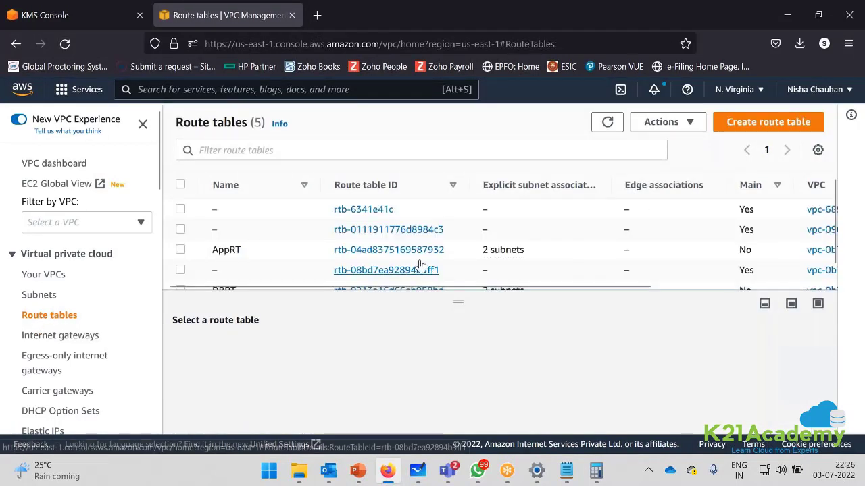
{"action": "left_click_drag", "start_coordinate": [595, 291], "coordinate": [741, 289]}
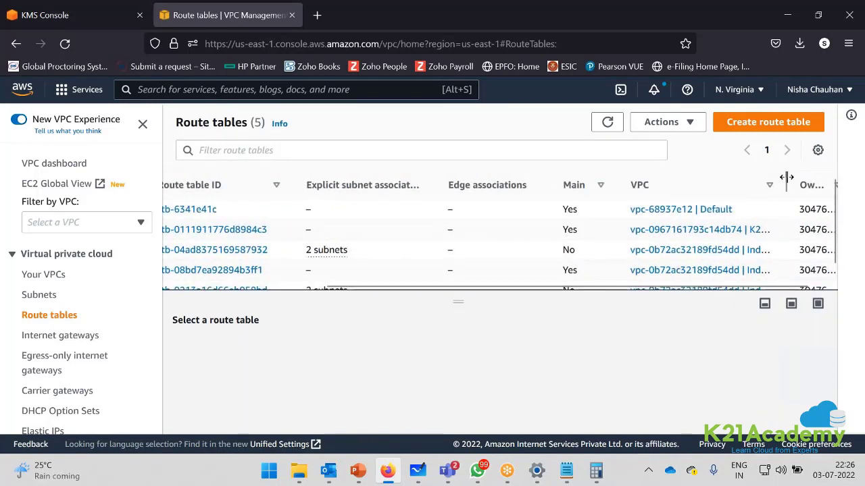
{"action": "scroll", "coordinate": [838, 184], "scroll_direction": "right", "scroll_amount": 2}
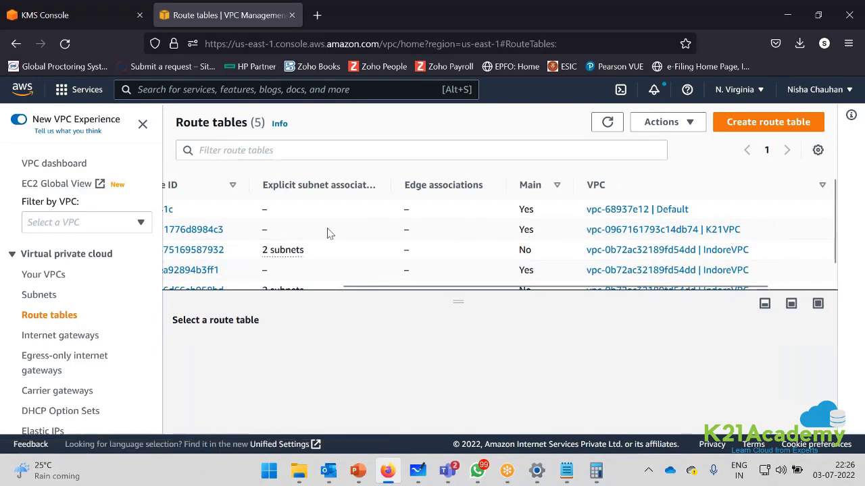
{"action": "left_click_drag", "start_coordinate": [381, 295], "coordinate": [324, 263]}
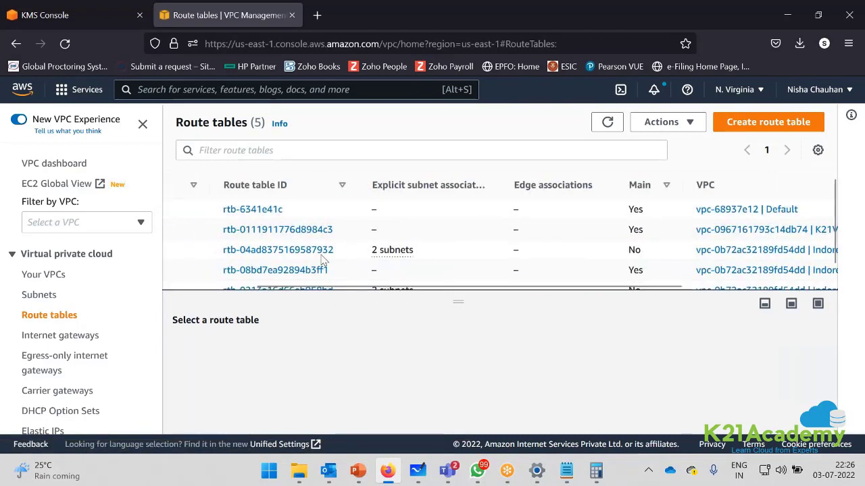
{"action": "left_click", "coordinate": [280, 230]}
- Examine the associated VPC and the routes of K21VPC's main route table
{"action": "scroll", "coordinate": [418, 305], "scroll_direction": "down", "scroll_amount": 2}
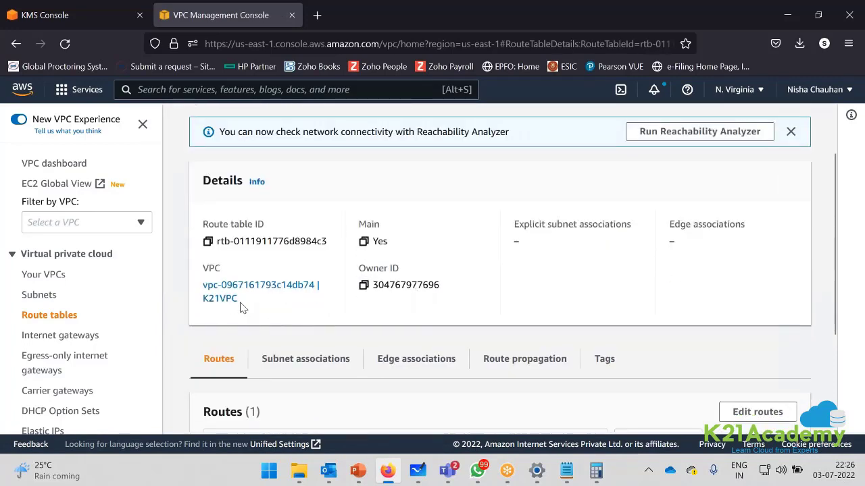
{"action": "scroll", "coordinate": [290, 313], "scroll_direction": "down", "scroll_amount": 4}
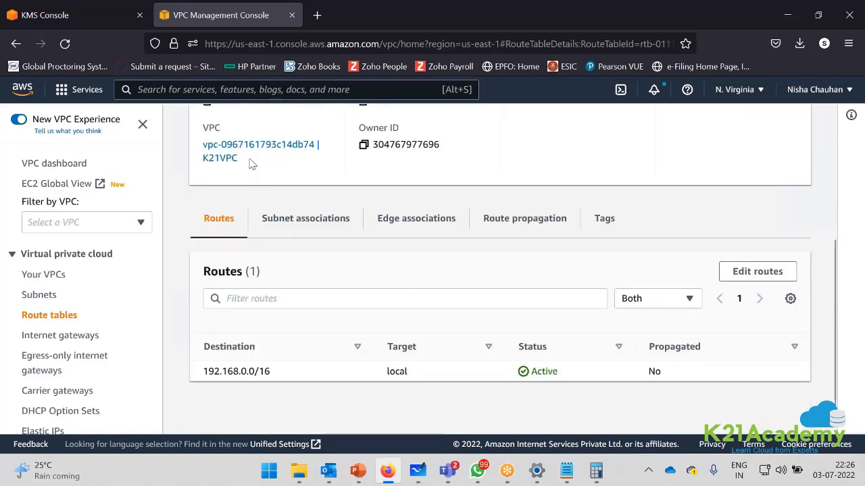
{"action": "left_click_drag", "start_coordinate": [250, 165], "coordinate": [197, 143]}
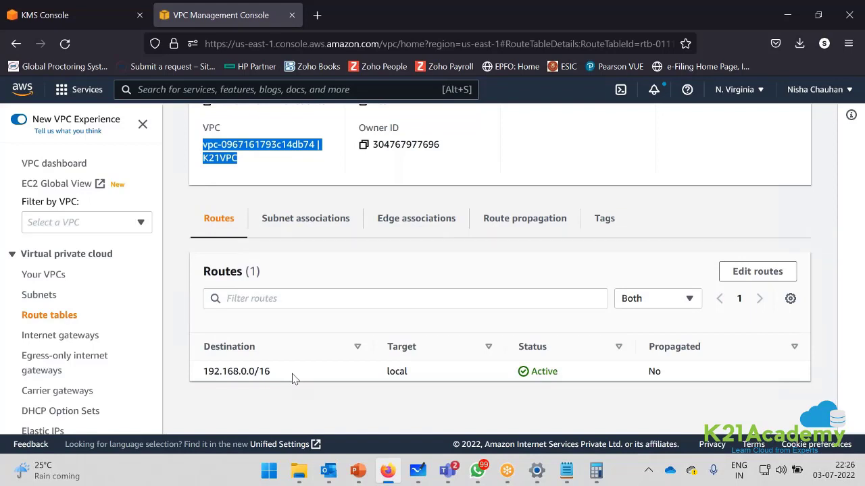
- Review the route table's subnets without explicit associations, widening the Subnet ID column to read their names and CIDR ranges
{"action": "left_click", "coordinate": [304, 221]}
{"action": "scroll", "coordinate": [538, 350], "scroll_direction": "down", "scroll_amount": 5}
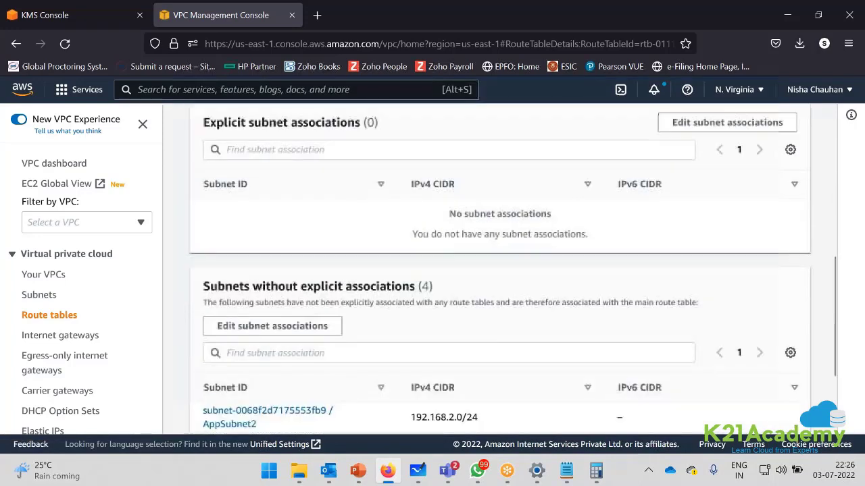
{"action": "left_click_drag", "start_coordinate": [203, 217], "coordinate": [462, 223]}
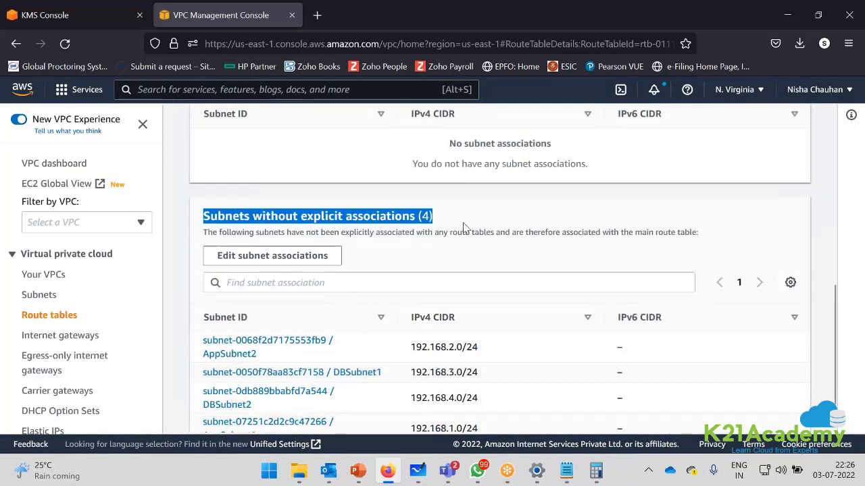
{"action": "scroll", "coordinate": [543, 318], "scroll_direction": "down", "scroll_amount": 2}
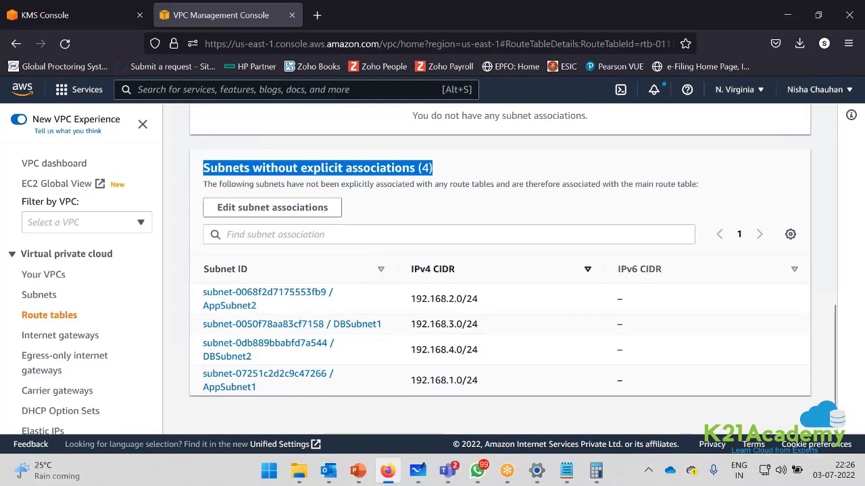
{"action": "left_click_drag", "start_coordinate": [394, 267], "coordinate": [509, 344]}
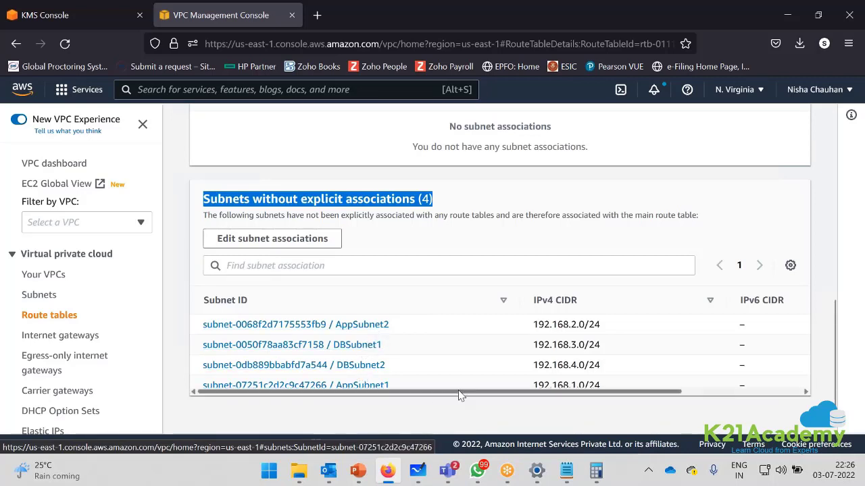
{"action": "left_click_drag", "start_coordinate": [422, 393], "coordinate": [540, 382]}
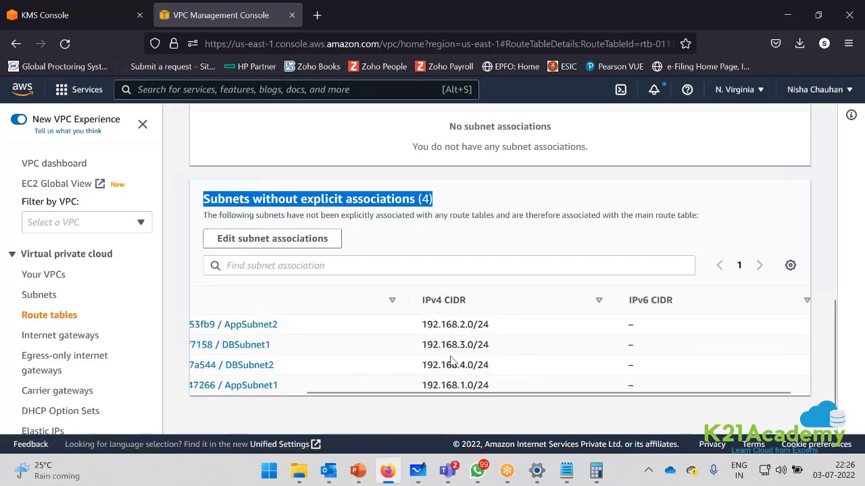
- Return to the route tables list, widen its VPC column, and open K21VPC's main route table
{"action": "scroll", "coordinate": [451, 362], "scroll_direction": "up", "scroll_amount": 3}
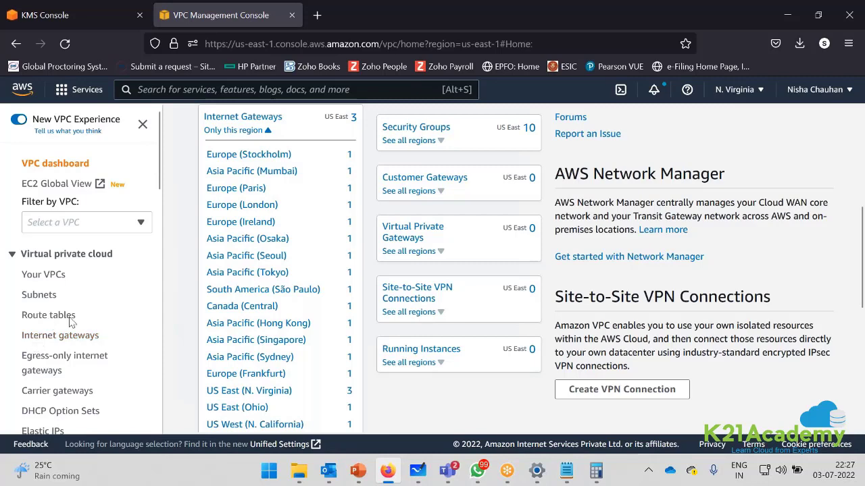
{"action": "scroll", "coordinate": [197, 340], "scroll_direction": "down", "scroll_amount": 3}
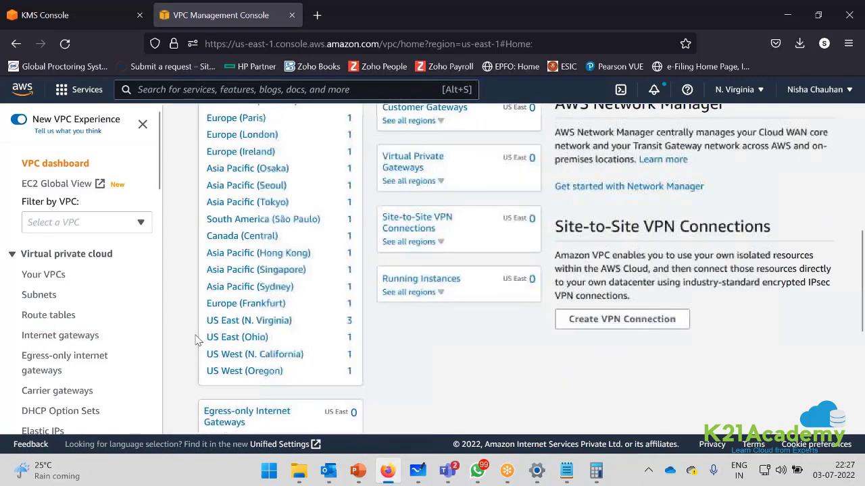
{"action": "left_click", "coordinate": [54, 321]}
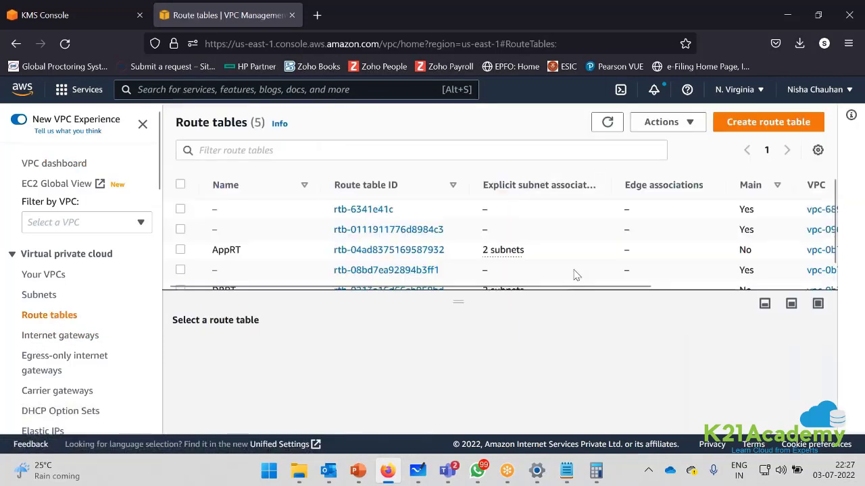
{"action": "scroll", "coordinate": [662, 229], "scroll_direction": "right", "scroll_amount": 5}
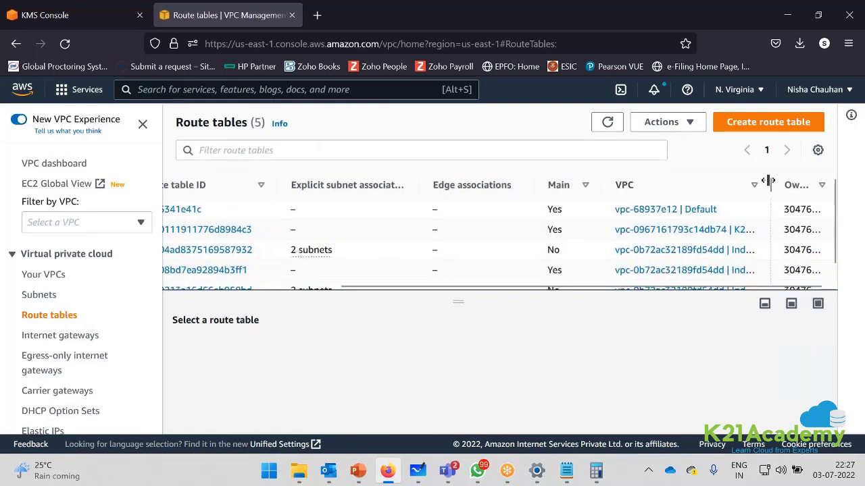
{"action": "left_click_drag", "start_coordinate": [771, 185], "coordinate": [830, 187]}
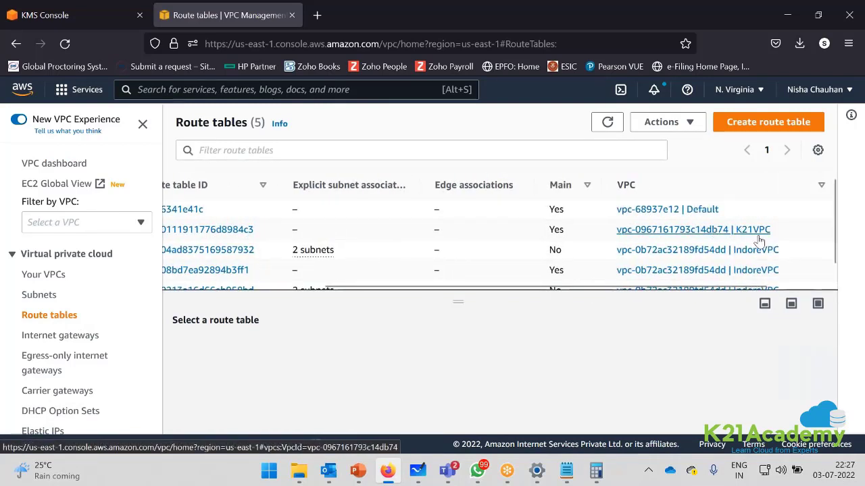
{"action": "mouse_move", "coordinate": [572, 292]}
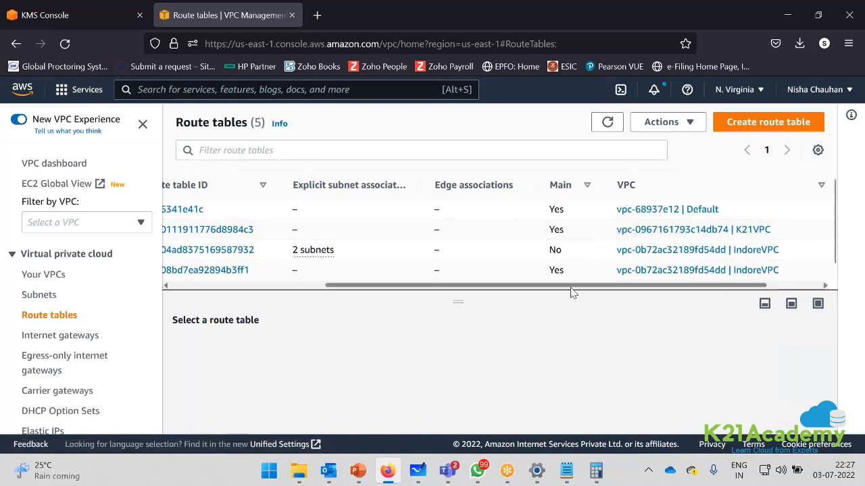
{"action": "left_click_drag", "start_coordinate": [568, 293], "coordinate": [486, 293]}
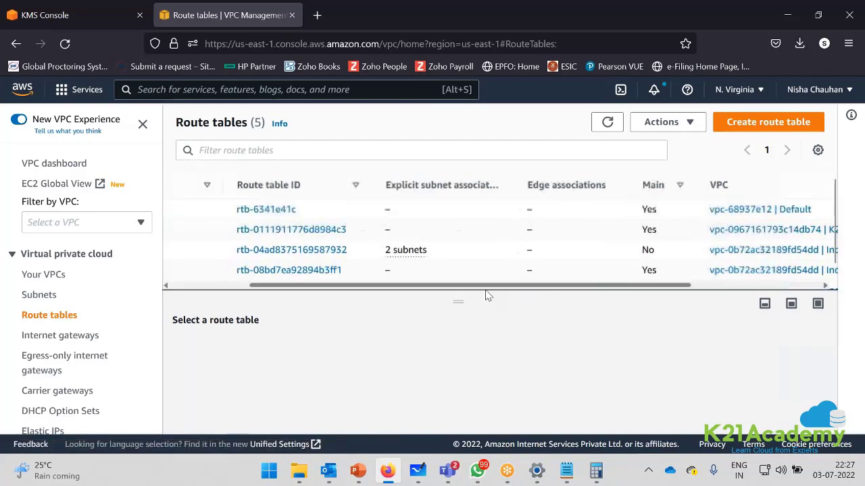
{"action": "left_click", "coordinate": [323, 230]}
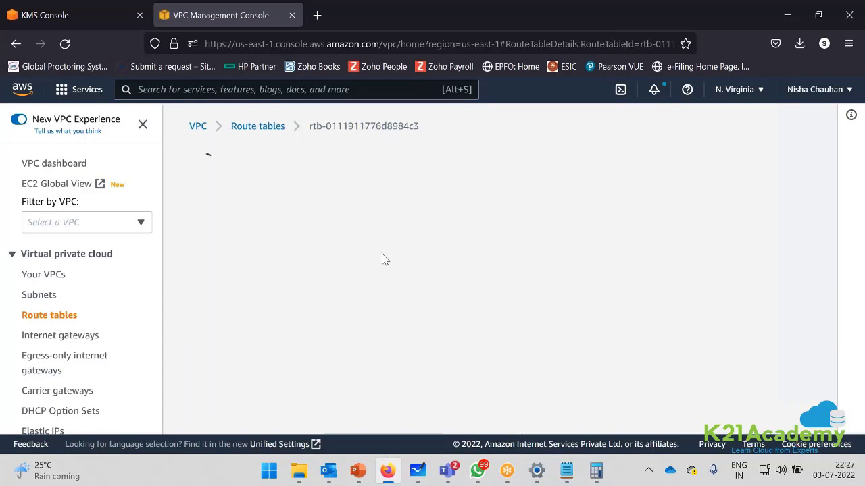
- Start editing the routes of K21VPC's main route table and add a route with destination 0.0.0.0/0
{"action": "scroll", "coordinate": [464, 295], "scroll_direction": "down", "scroll_amount": 5}
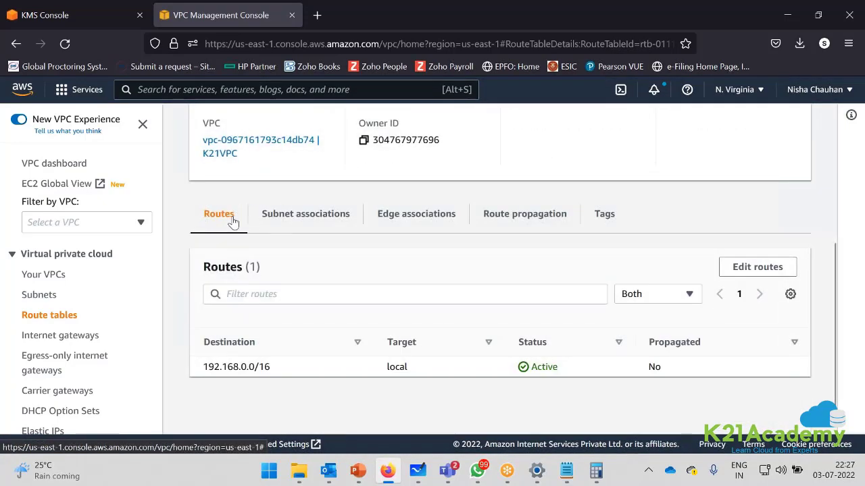
{"action": "left_click_drag", "start_coordinate": [273, 374], "coordinate": [200, 375]}
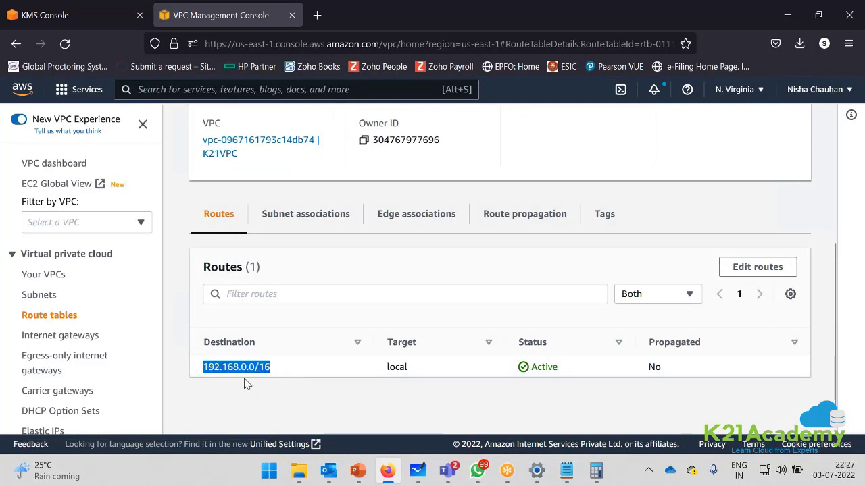
{"action": "left_click_drag", "start_coordinate": [424, 370], "coordinate": [369, 376]}
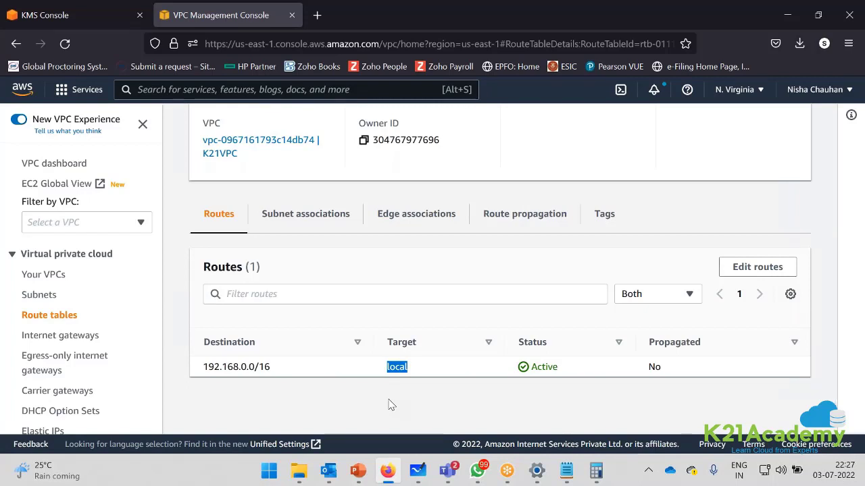
{"action": "left_click", "coordinate": [755, 268]}
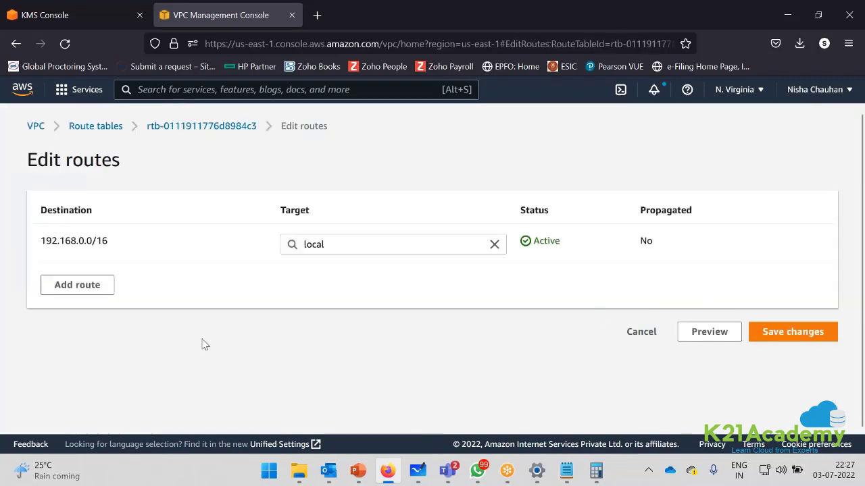
{"action": "left_click", "coordinate": [68, 286]}
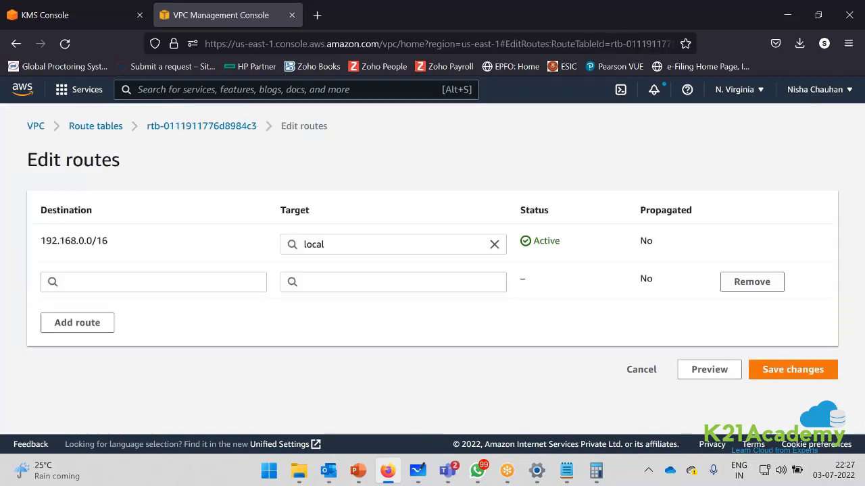
{"action": "left_click", "coordinate": [69, 281]}
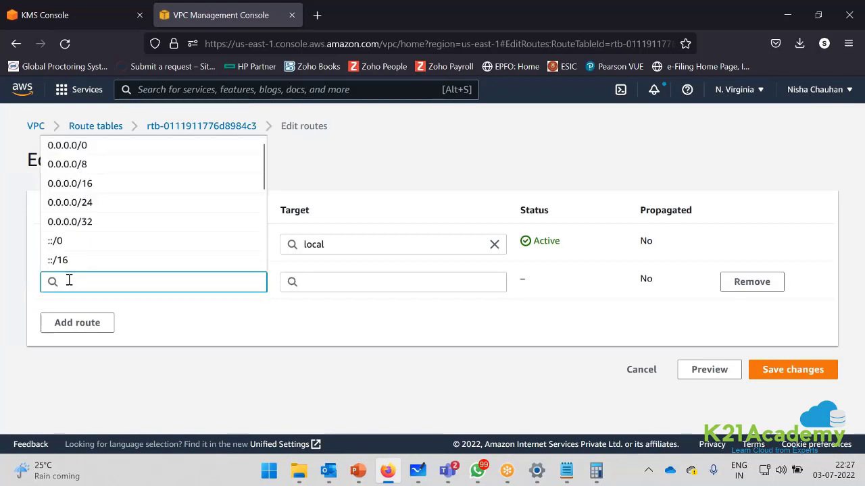
{"action": "left_click", "coordinate": [61, 147]}
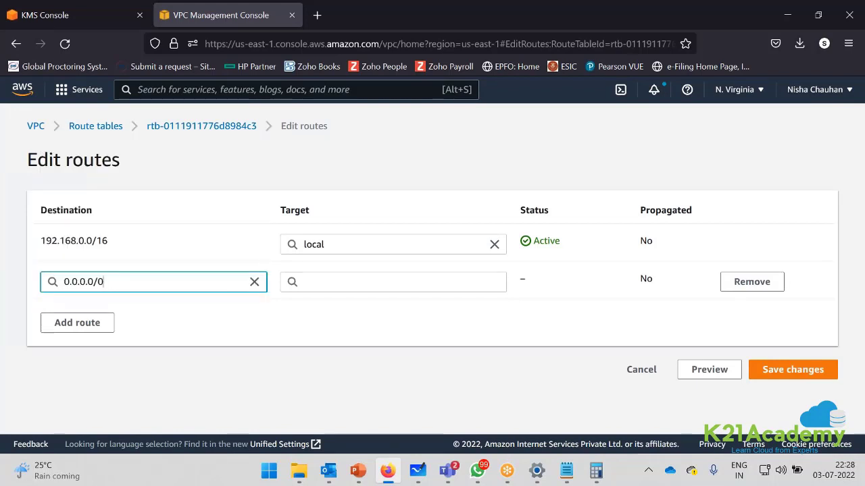
{"action": "left_click_drag", "start_coordinate": [112, 243], "coordinate": [19, 251]}
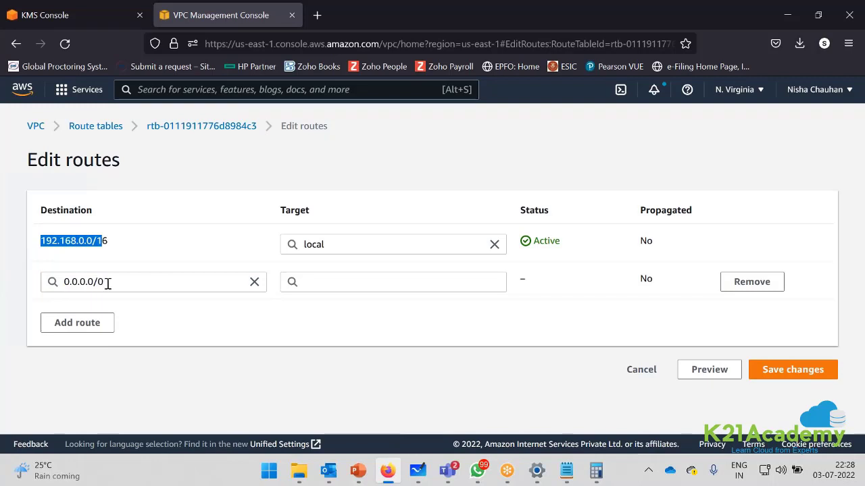
{"action": "left_click_drag", "start_coordinate": [105, 282], "coordinate": [39, 287]}
- Target the 0.0.0.0/0 route at the internet gateway K21InternetGateway and save the route changes
{"action": "left_click", "coordinate": [375, 281]}
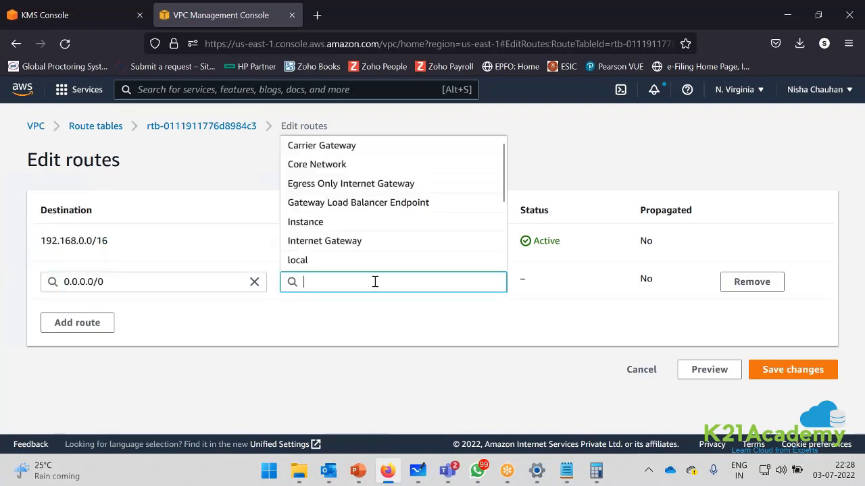
{"action": "left_click", "coordinate": [344, 243]}
{"action": "left_click_drag", "start_coordinate": [63, 281], "coordinate": [113, 282]}
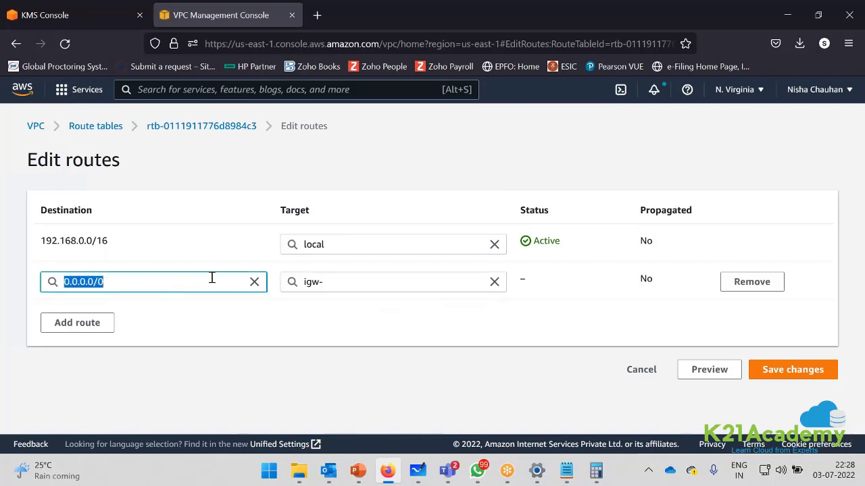
{"action": "left_click", "coordinate": [344, 284]}
{"action": "key", "text": "BackSpace"}
{"action": "key", "text": "BackSpace"}
{"action": "key", "text": "BackSpace"}
{"action": "key", "text": "BackSpace"}
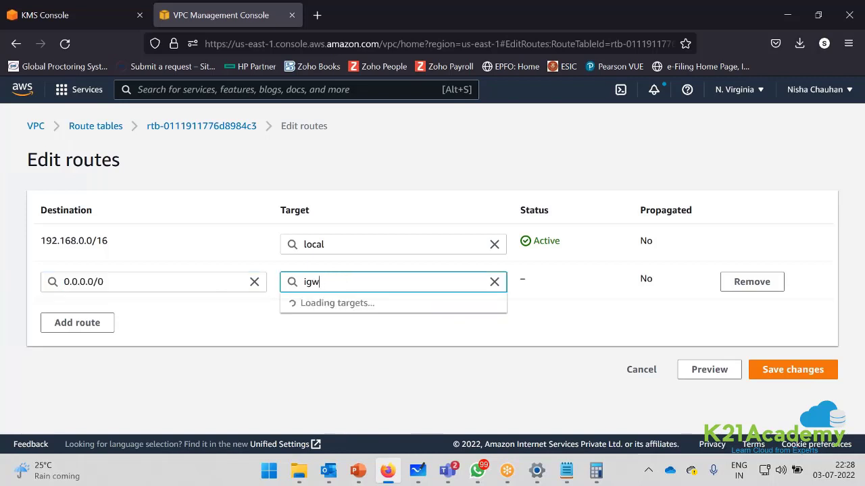
{"action": "left_click", "coordinate": [343, 245]}
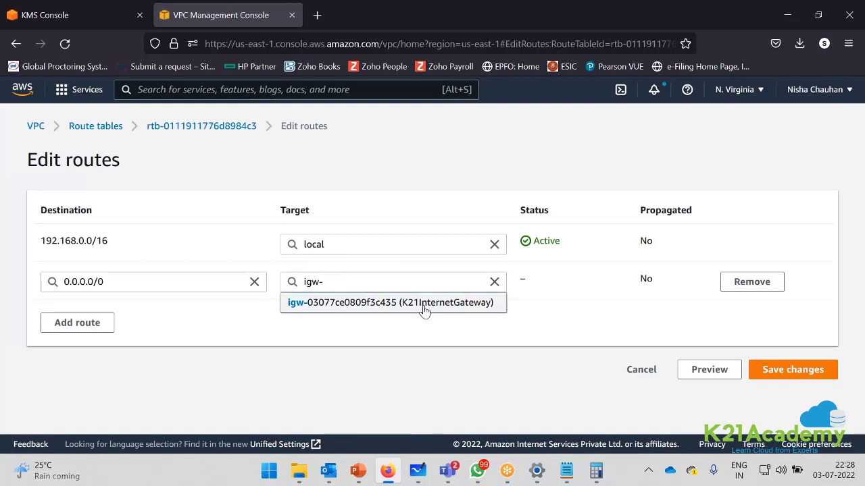
{"action": "left_click", "coordinate": [424, 309]}
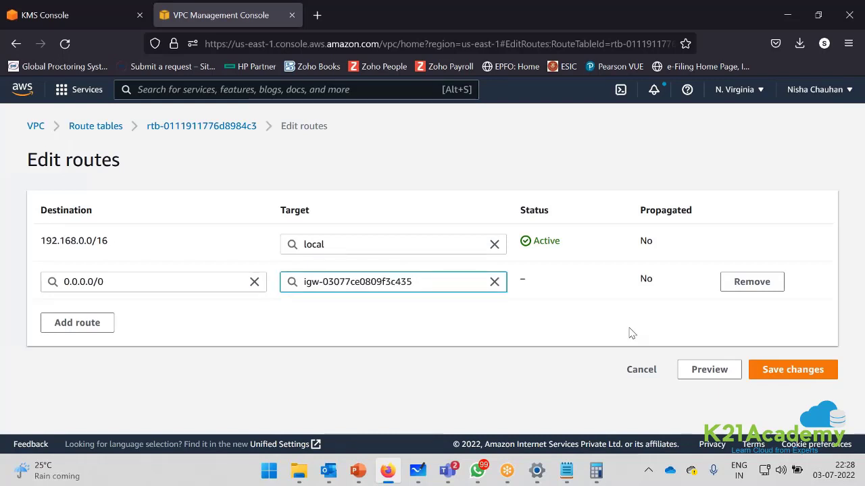
{"action": "left_click", "coordinate": [793, 369]}
- Switch to Microsoft Whiteboard and draw a wide magenta rectangle inside the VPC frame, below the us-east-1a box and K21VPC label
{"action": "left_click", "coordinate": [417, 471]}
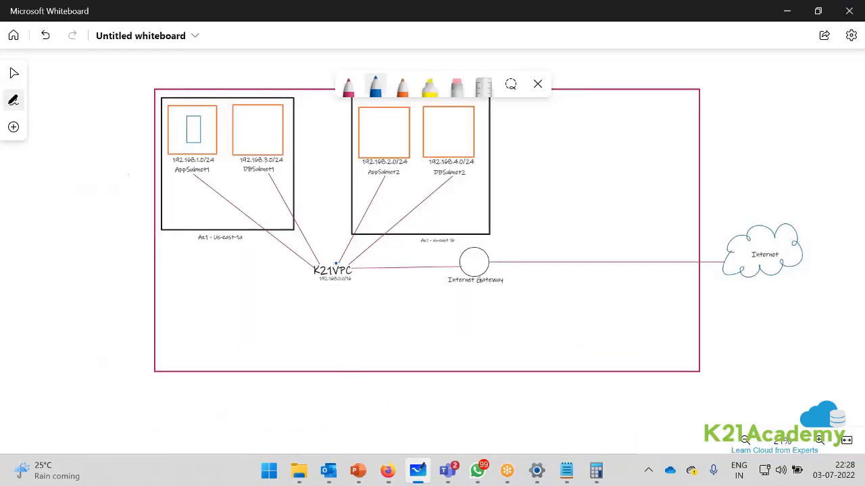
{"action": "left_click", "coordinate": [347, 86]}
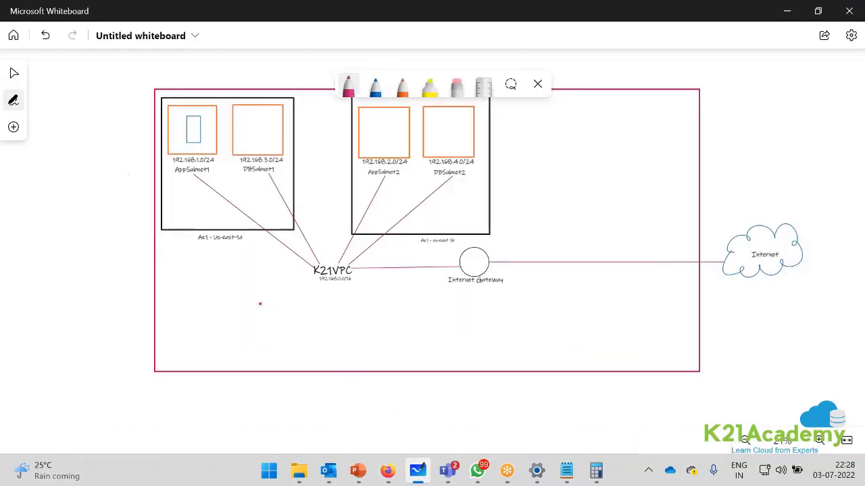
{"action": "mouse_move", "coordinate": [260, 304]}
{"action": "left_mouse_down"}
{"action": "mouse_move", "coordinate": [358, 304]}
{"action": "mouse_move", "coordinate": [360, 350]}
{"action": "mouse_move", "coordinate": [161, 360]}
{"action": "mouse_move", "coordinate": [162, 322]}
{"action": "mouse_move", "coordinate": [204, 303]}
{"action": "left_mouse_up"}
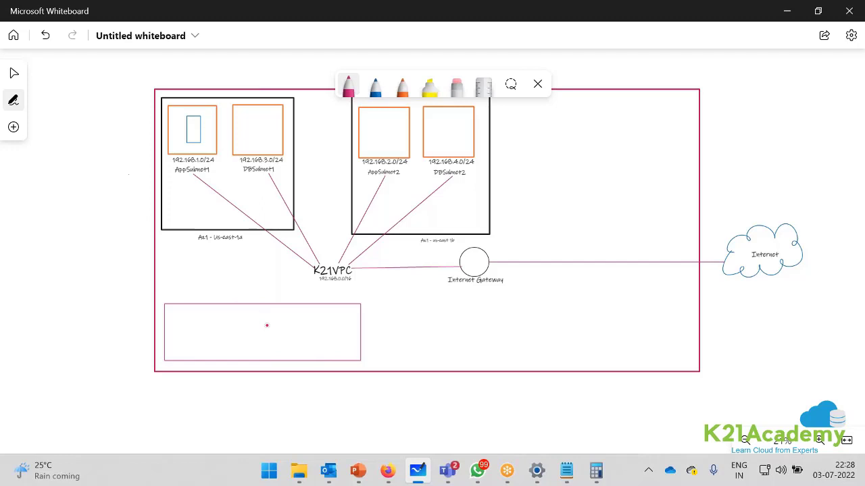
- Add the text label "Route Table" beneath the new magenta rectangle
{"action": "left_click", "coordinate": [13, 127]}
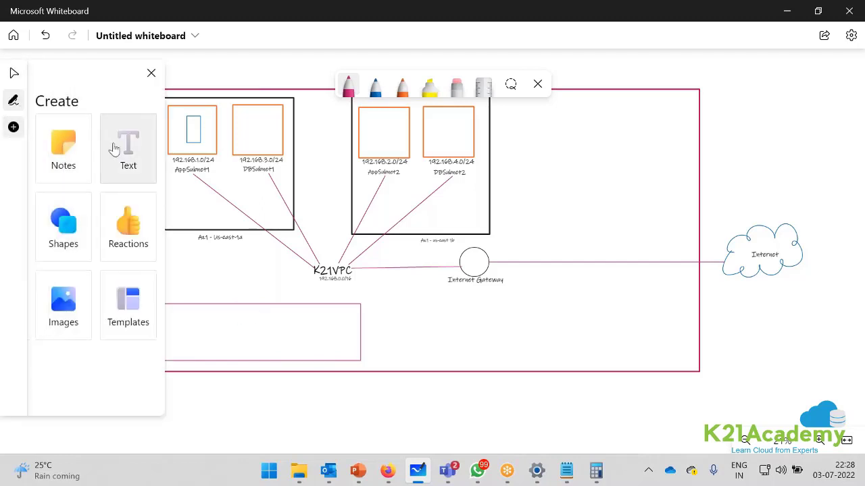
{"action": "left_click", "coordinate": [228, 362]}
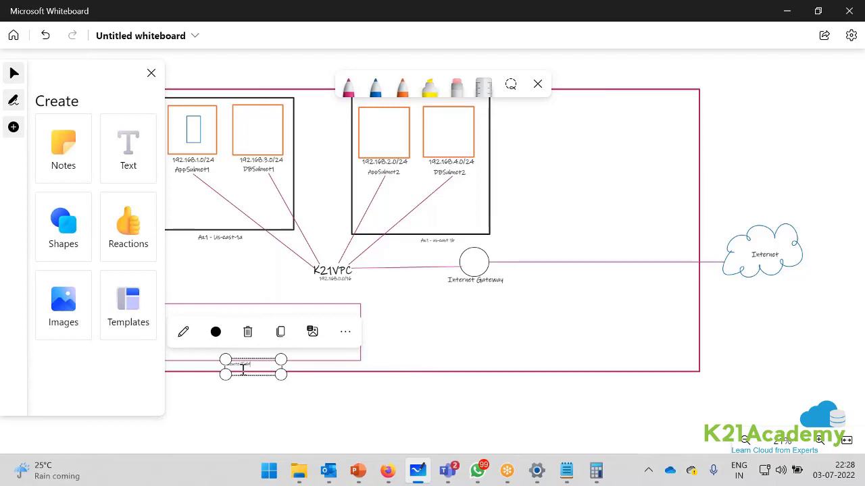
{"action": "left_click", "coordinate": [295, 376]}
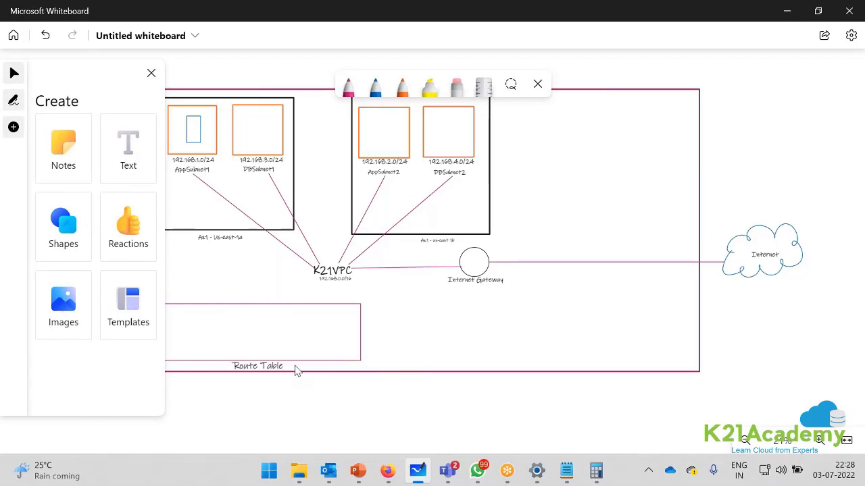
{"action": "left_click", "coordinate": [151, 73]}
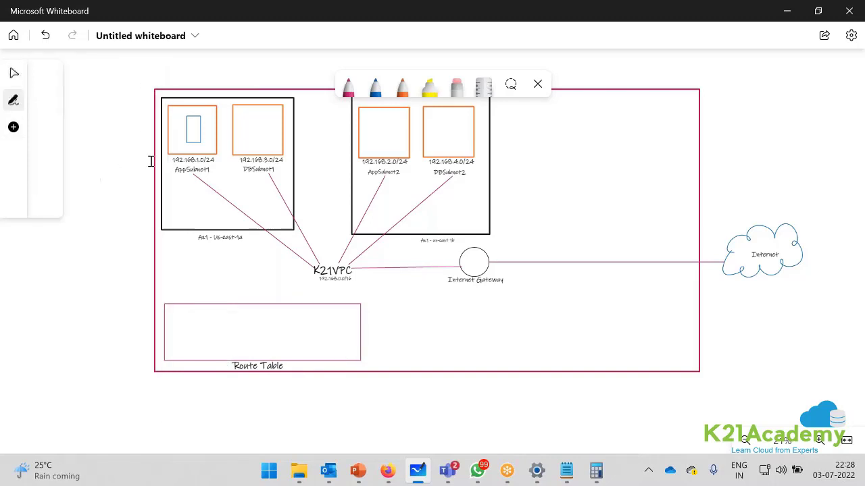
- Write the route "192.168.0.0/16 Local" inside the Route Table rectangle and widen its text box to nearly the rectangle's width
{"action": "left_click", "coordinate": [171, 317]}
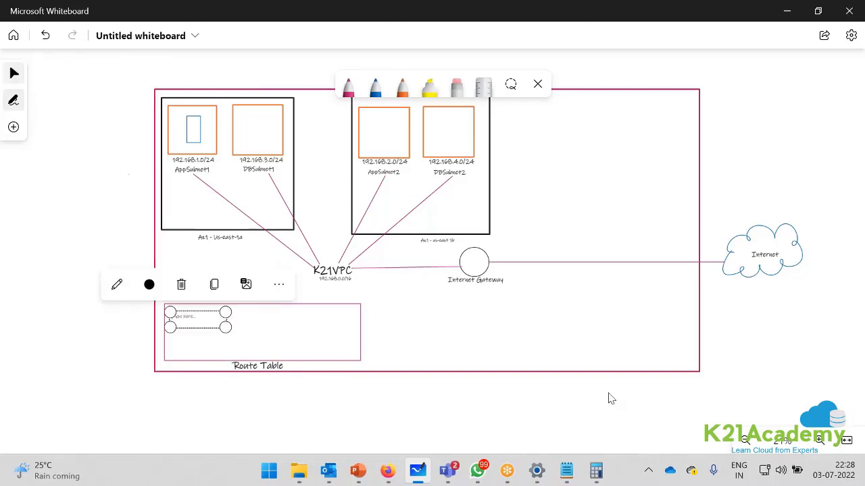
{"action": "type", "text": "192.168.0.0/16"}
{"action": "type", "text": "Local"}
{"action": "left_click_drag", "start_coordinate": [226, 328], "coordinate": [256, 326]}
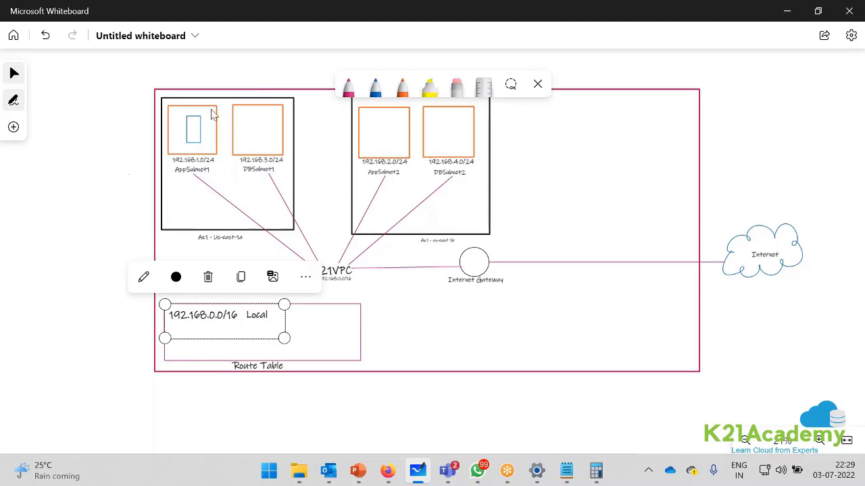
{"action": "double_click", "coordinate": [201, 328]}
{"action": "key", "text": "End"}
{"action": "left_click_drag", "start_coordinate": [171, 318], "coordinate": [276, 318]}
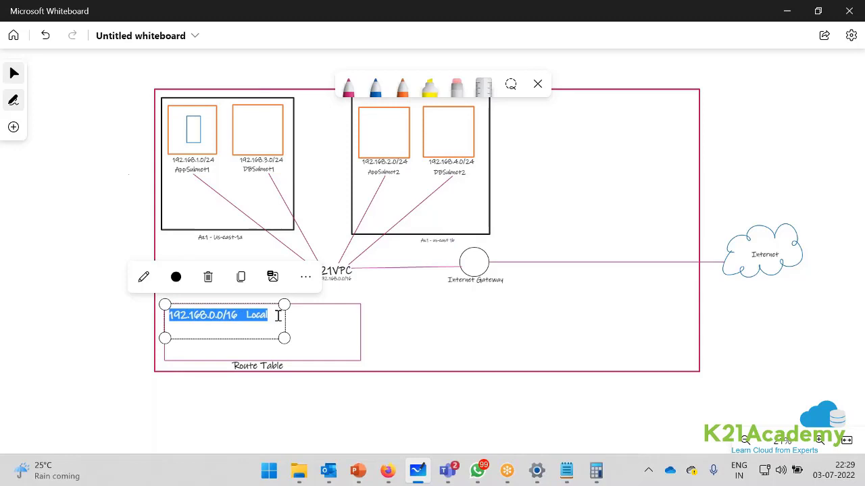
{"action": "left_click_drag", "start_coordinate": [285, 333], "coordinate": [356, 324]}
{"action": "left_click", "coordinate": [247, 350]}
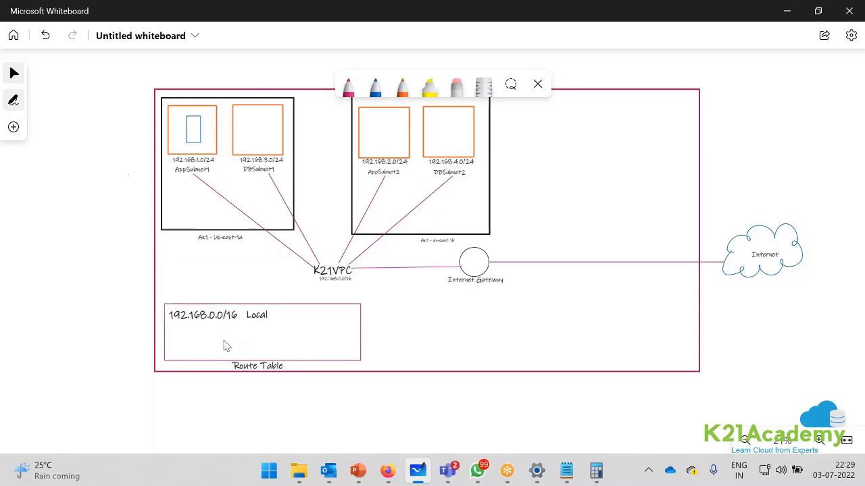
- Duplicate the "192.168.0.0/16 Local" text inside the Route Table rectangle and change the lower copy to "0.0.0.0/0 Internet Gateway"
{"action": "left_click", "coordinate": [216, 319]}
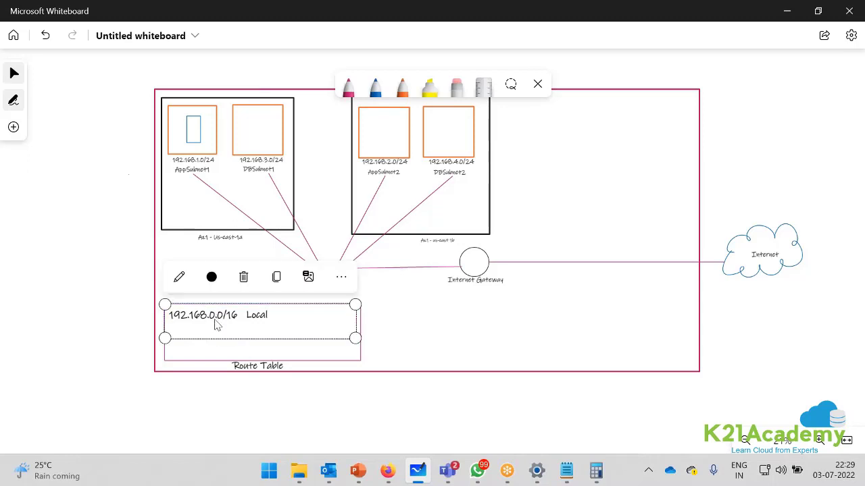
{"action": "left_click", "coordinate": [274, 277]}
{"action": "left_click_drag", "start_coordinate": [542, 245], "coordinate": [171, 336]}
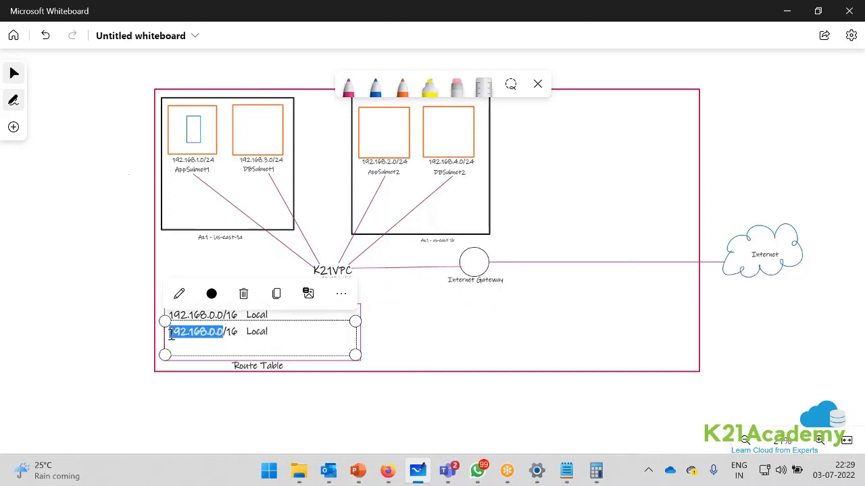
{"action": "type", "text": "0.0.0.0"}
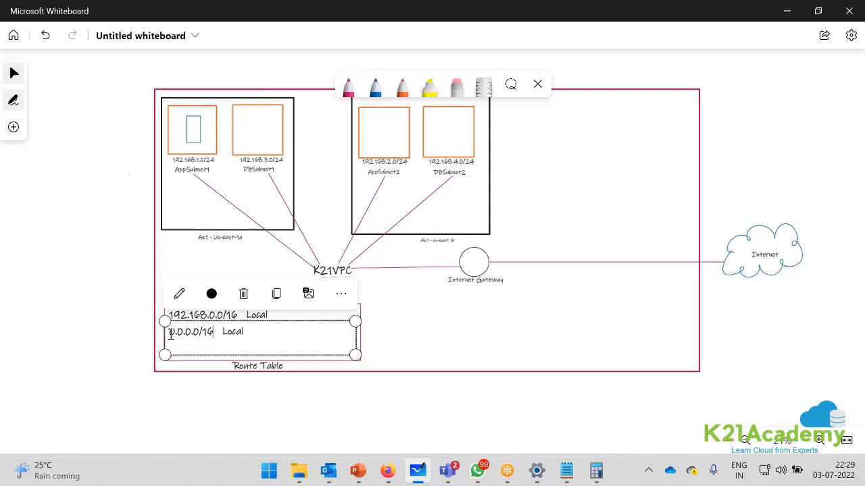
{"action": "key", "text": "BackSpace"}
{"action": "key", "text": "BackSpace"}
{"action": "type", "text": "0"}
{"action": "left_click_drag", "start_coordinate": [218, 332], "coordinate": [248, 332]}
{"action": "key", "text": "BackSpace"}
{"action": "type", "text": "Gateway"}
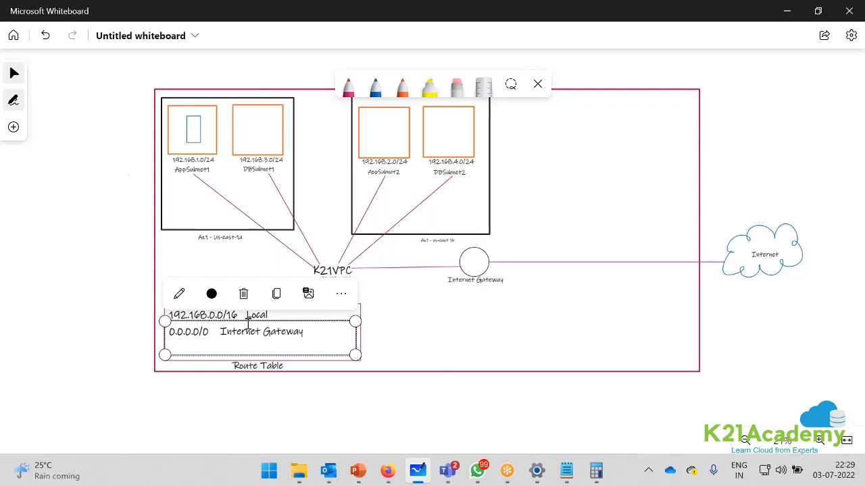
{"action": "left_click", "coordinate": [18, 358]}
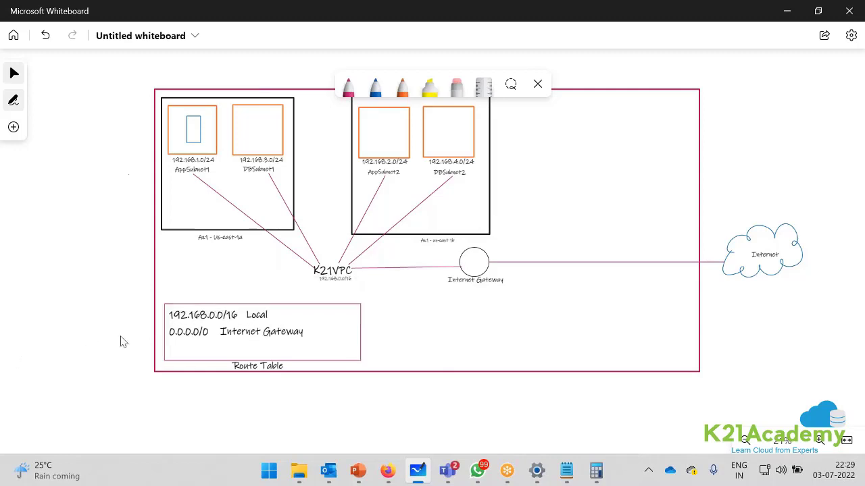
- Draw blue pen lines from AppSubnet1, DBSubnet1, AppSubnet2 and DBSubnet2 down to the upper edge of the Route Table rectangle
{"action": "left_click", "coordinate": [374, 85]}
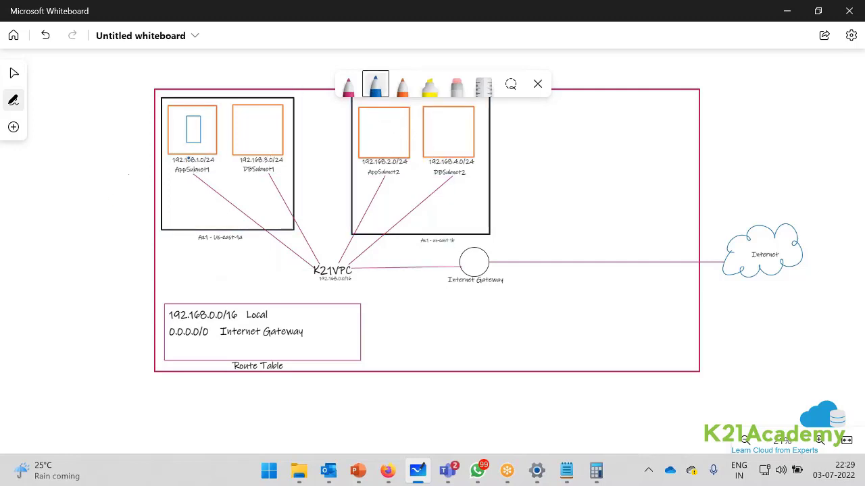
{"action": "left_click_drag", "start_coordinate": [194, 179], "coordinate": [194, 304]}
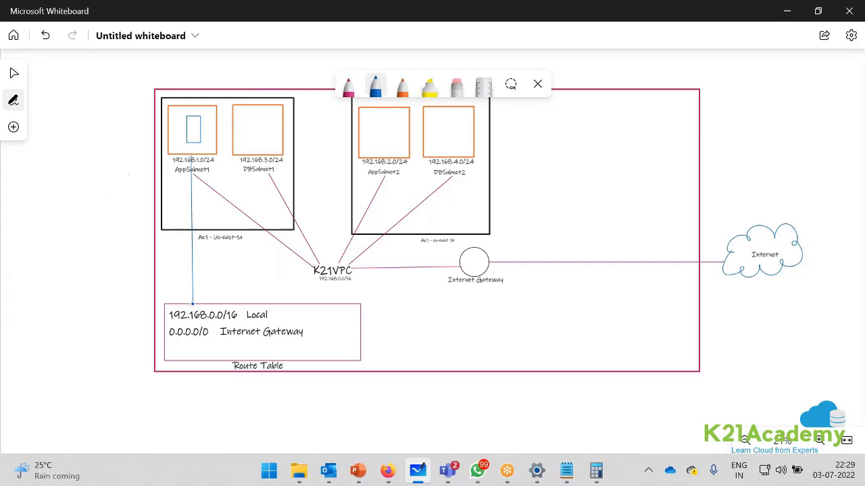
{"action": "left_click_drag", "start_coordinate": [263, 166], "coordinate": [218, 295]}
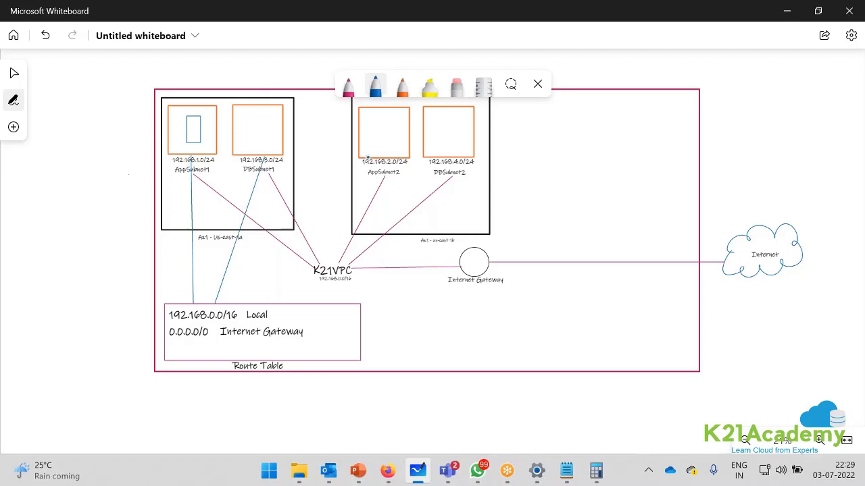
{"action": "left_click_drag", "start_coordinate": [365, 162], "coordinate": [250, 302]}
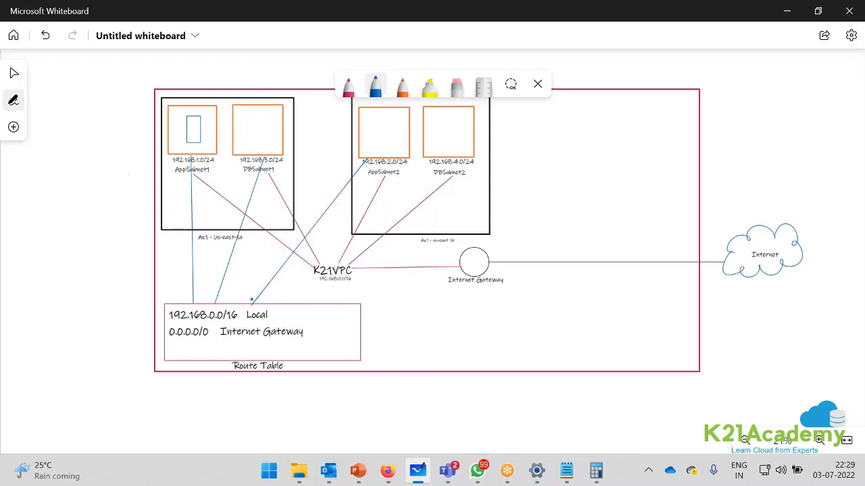
{"action": "mouse_move", "coordinate": [441, 159]}
{"action": "left_mouse_down"}
{"action": "mouse_move", "coordinate": [308, 284]}
{"action": "mouse_move", "coordinate": [301, 303]}
{"action": "left_mouse_up"}
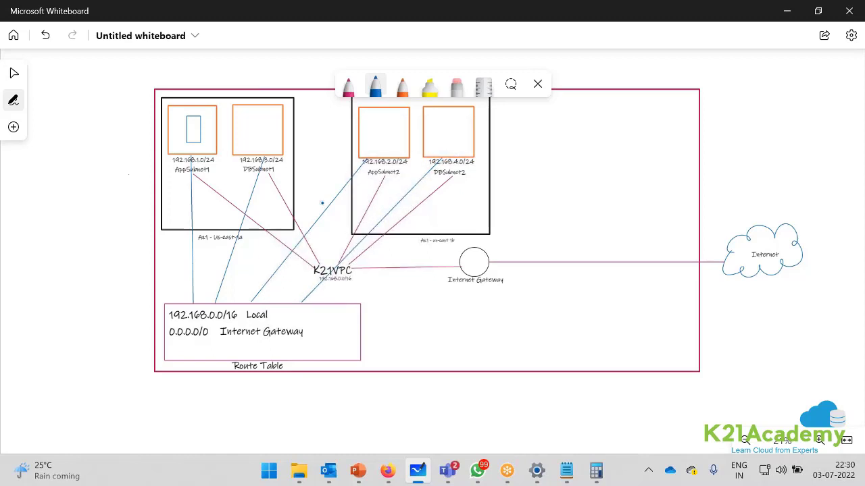
- Highlight the 192.168.0.0 address and the 0.0.0.0/0 Internet Gateway route in yellow inside the Route Table rectangle
{"action": "left_click", "coordinate": [430, 86]}
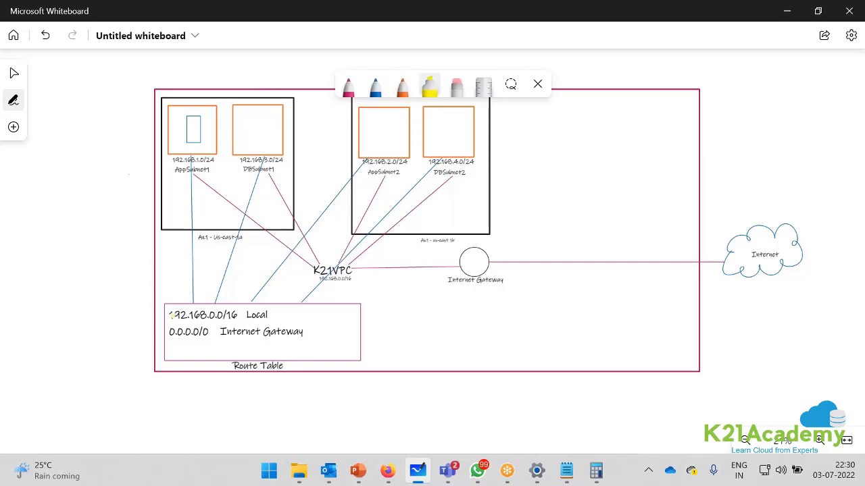
{"action": "left_click_drag", "start_coordinate": [176, 315], "coordinate": [212, 314]}
{"action": "left_click_drag", "start_coordinate": [184, 332], "coordinate": [305, 332]}
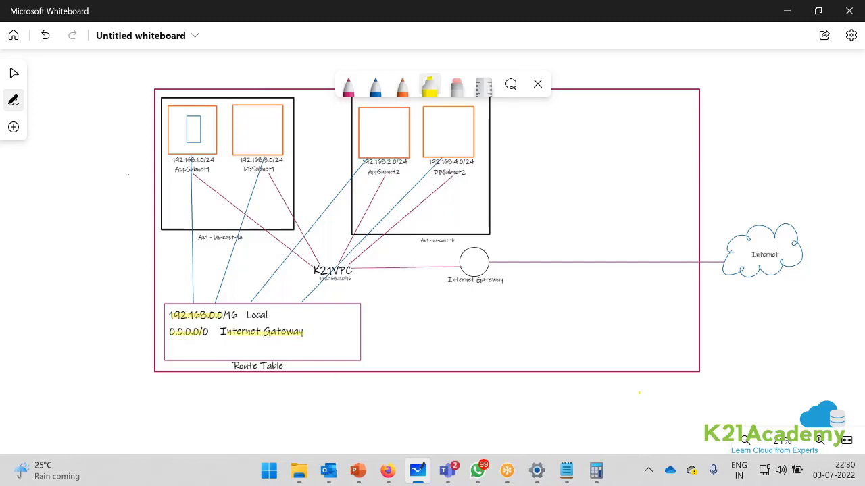
- Undo the yellow highlights and the blue lines from DBSubnet2, AppSubnet2 and DBSubnet1, keeping only the AppSubnet1 line
{"action": "key", "text": "ctrl+z"}
{"action": "key", "text": "ctrl+z"}
{"action": "key", "text": "ctrl+z"}
{"action": "key", "text": "ctrl+z"}
{"action": "key", "text": "ctrl+z"}
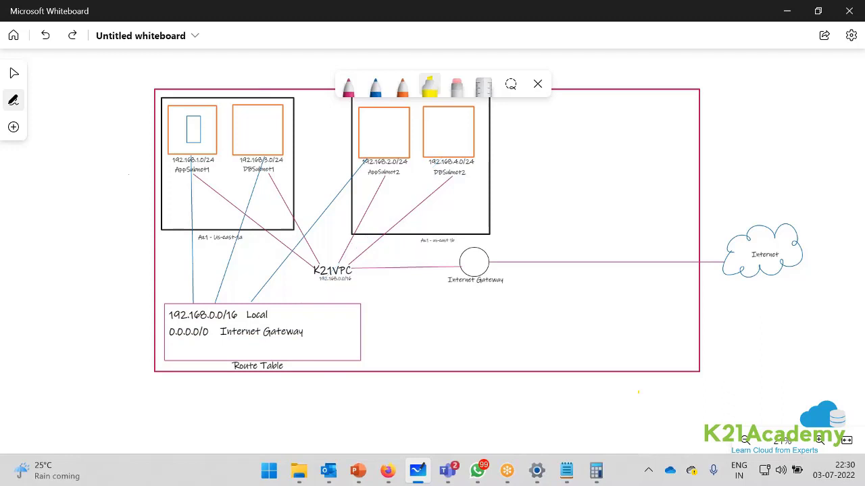
{"action": "key", "text": "ctrl+z"}
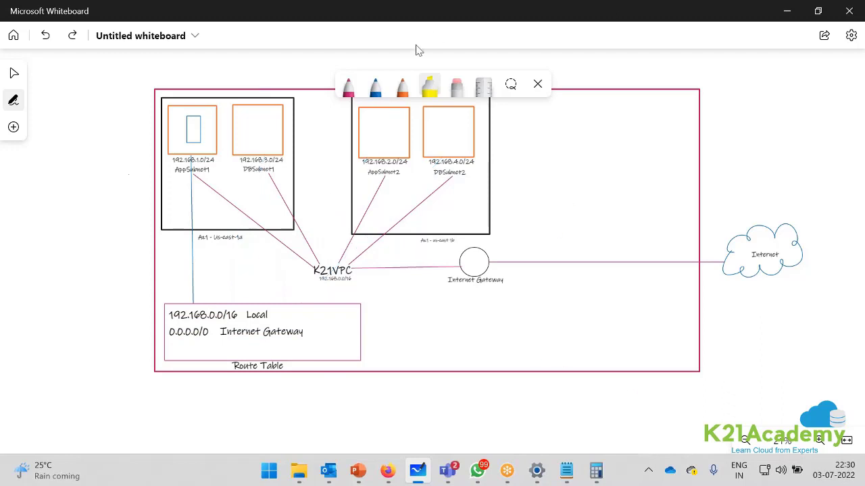
- Draw a straight blue pen line from AppSubnet2 to the upper edge of the Route Table rectangle, replacing a curved first stroke
{"action": "left_click", "coordinate": [375, 85]}
{"action": "left_click_drag", "start_coordinate": [379, 156], "coordinate": [229, 298]}
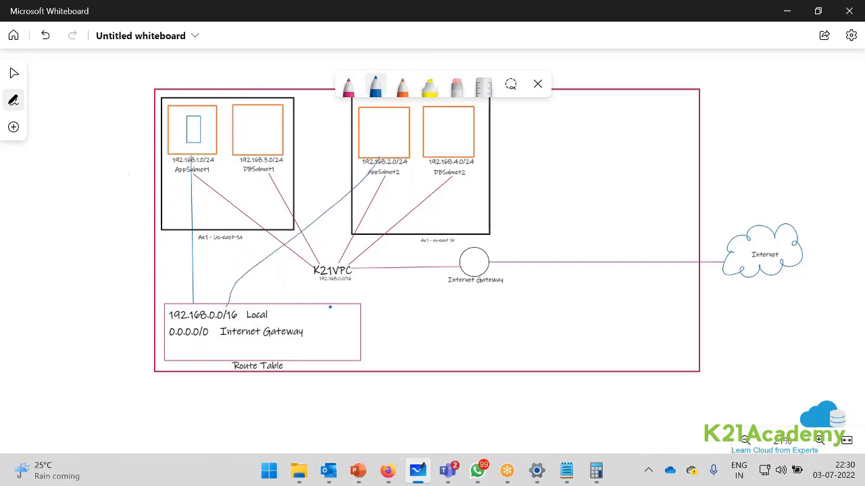
{"action": "key", "text": "ctrl+z"}
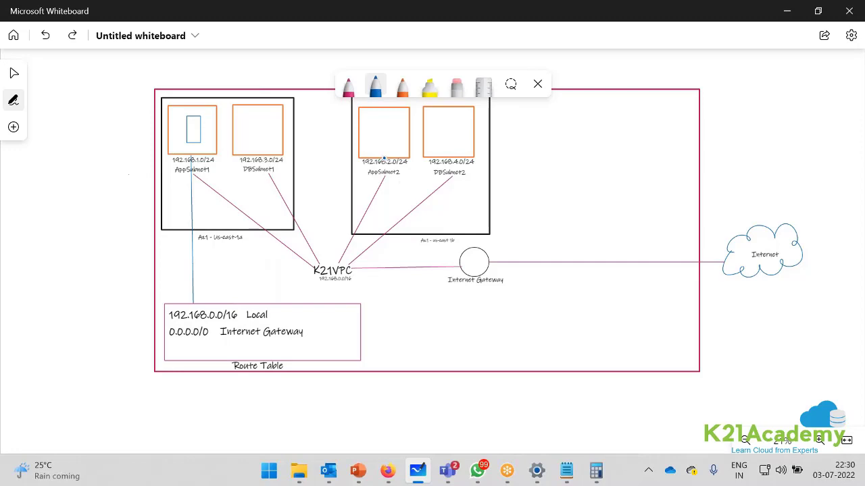
{"action": "left_click_drag", "start_coordinate": [381, 157], "coordinate": [245, 302]}
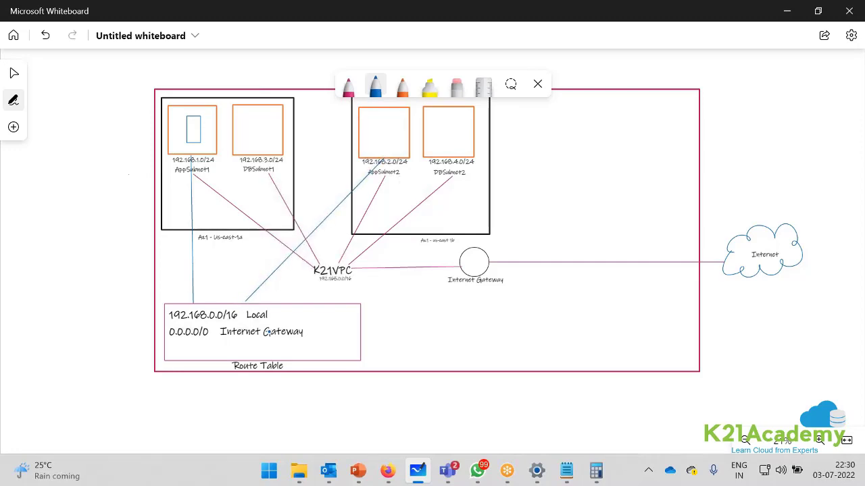
- Switch to the VPC console in Firefox, dismiss the success banner and open the list of route tables
{"action": "left_click", "coordinate": [387, 471]}
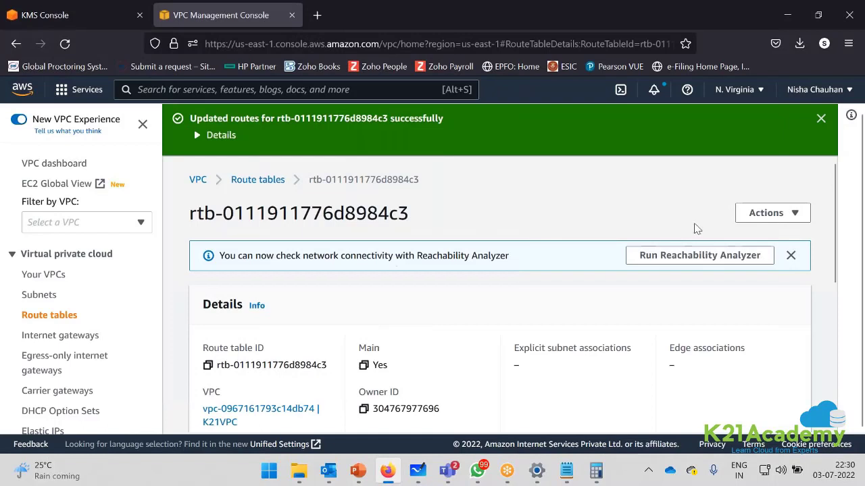
{"action": "left_click", "coordinate": [821, 118]}
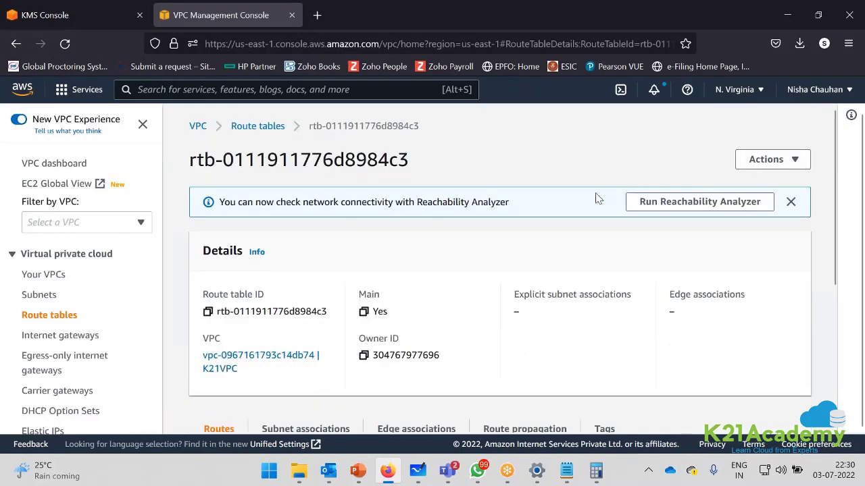
{"action": "left_click", "coordinate": [41, 319]}
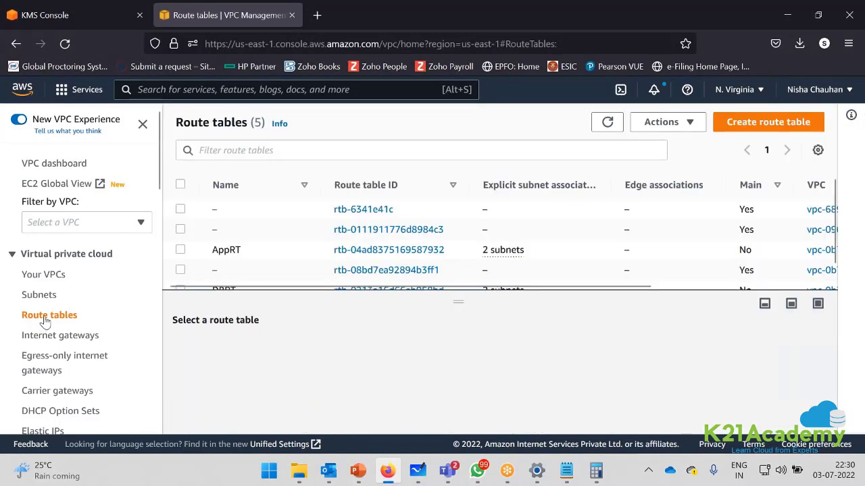
- Create a route table named APPRT in K21VPC
{"action": "left_click", "coordinate": [761, 129]}
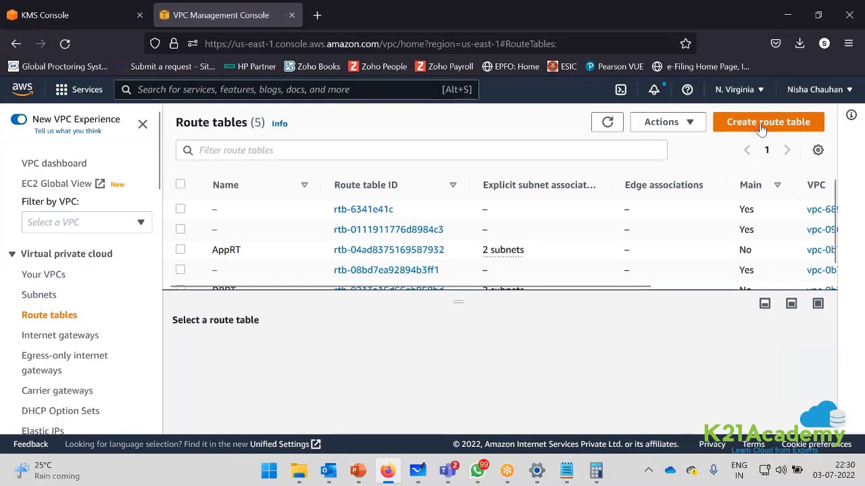
{"action": "type", "text": "APPRT"}
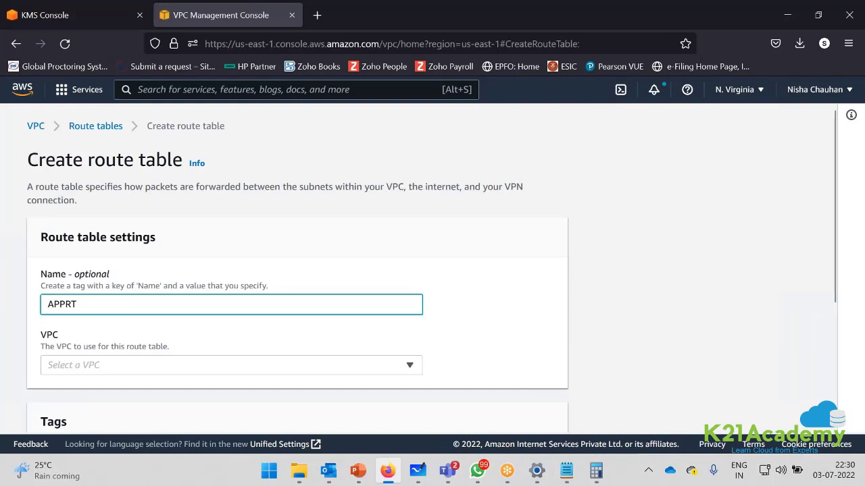
{"action": "left_click_drag", "start_coordinate": [65, 306], "coordinate": [31, 306]}
{"action": "scroll", "coordinate": [98, 299], "scroll_direction": "down", "scroll_amount": 2}
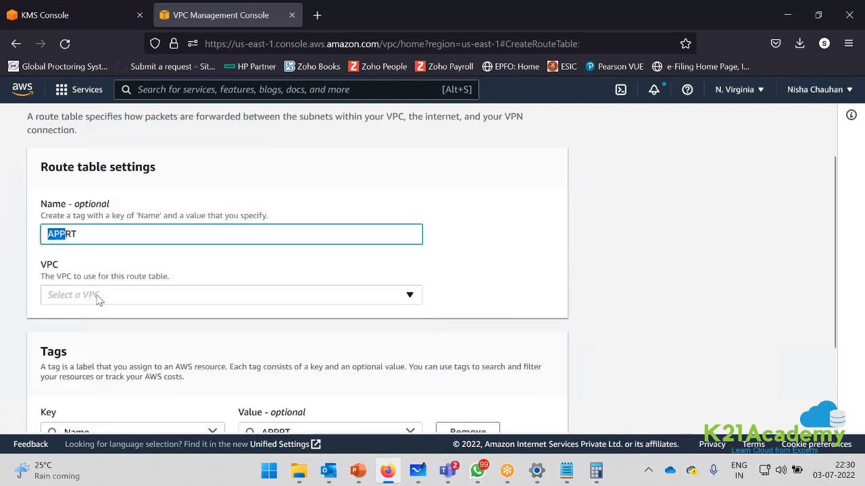
{"action": "left_click", "coordinate": [98, 299]}
{"action": "left_click", "coordinate": [135, 339]}
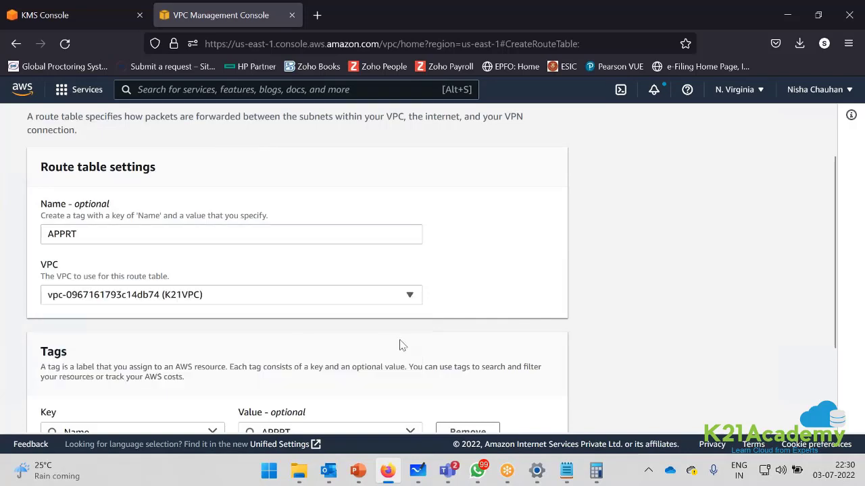
{"action": "scroll", "coordinate": [399, 344], "scroll_direction": "down", "scroll_amount": 3}
{"action": "left_click", "coordinate": [506, 411]}
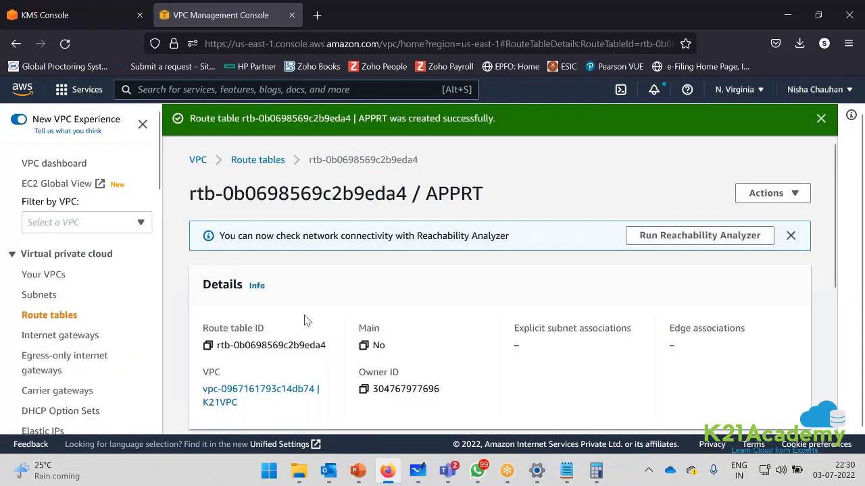
- Return to the route tables list, create another route table named DBRT in K21VPC and dismiss the success banner
{"action": "left_click", "coordinate": [258, 159]}
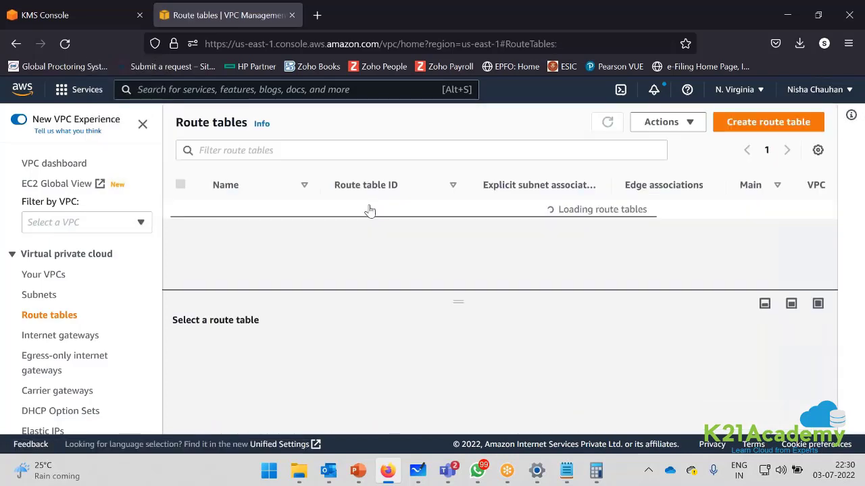
{"action": "left_click", "coordinate": [777, 125]}
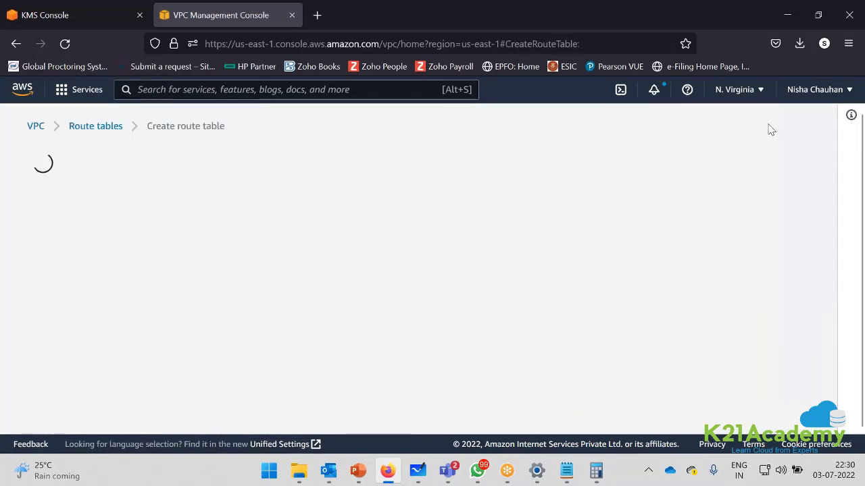
{"action": "type", "text": "D"}
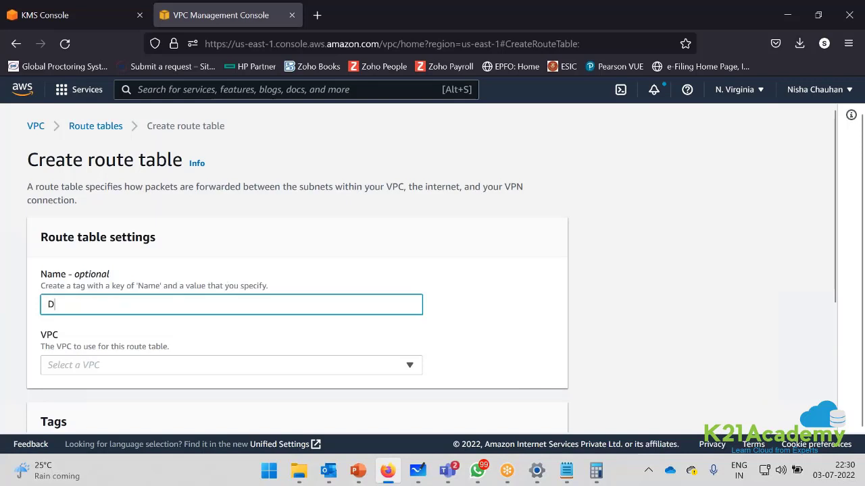
{"action": "type", "text": "BR"}
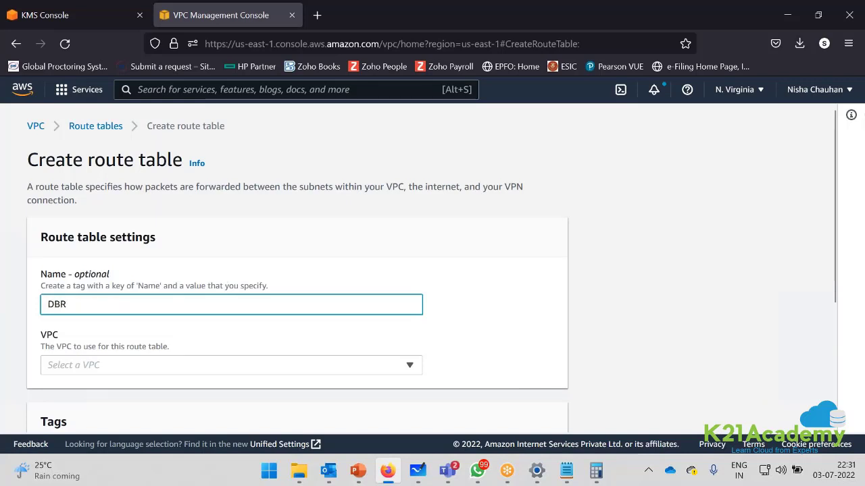
{"action": "type", "text": "T"}
{"action": "left_click", "coordinate": [159, 364]}
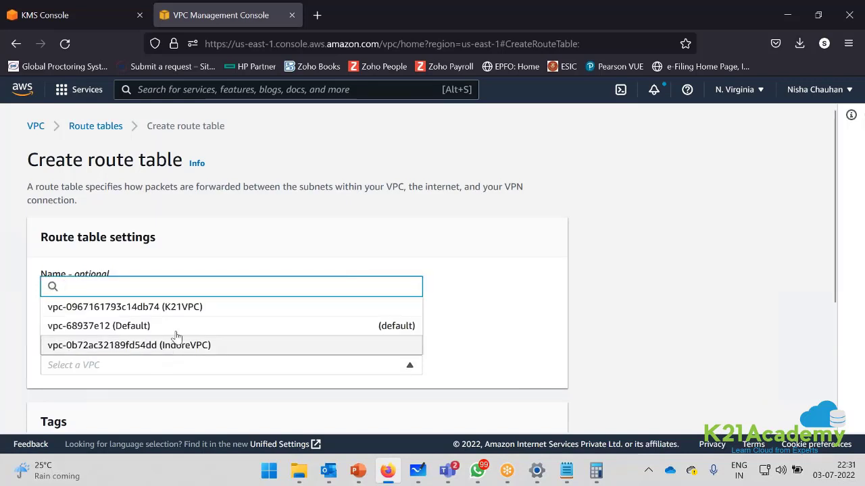
{"action": "left_click", "coordinate": [209, 307]}
{"action": "scroll", "coordinate": [573, 424], "scroll_direction": "down", "scroll_amount": 5}
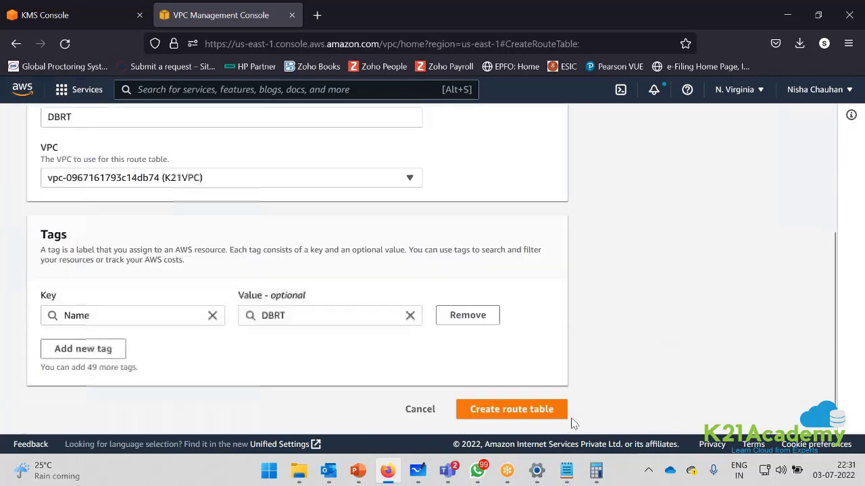
{"action": "left_click", "coordinate": [547, 410]}
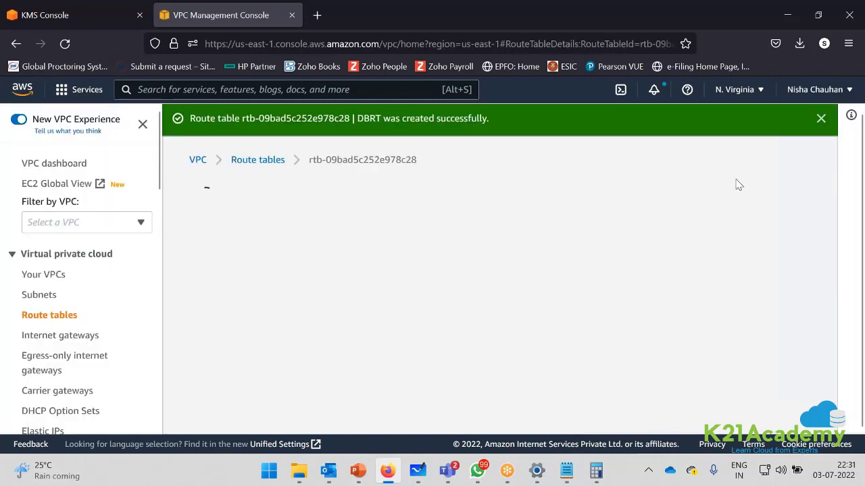
{"action": "left_click", "coordinate": [821, 118]}
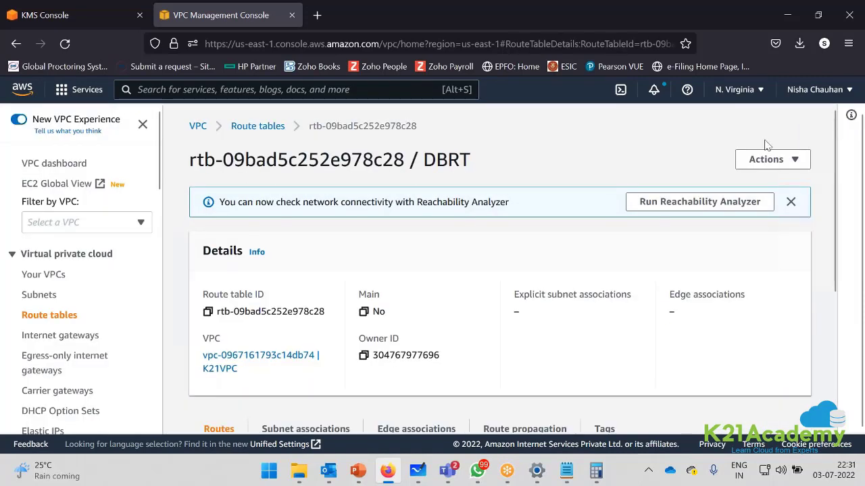
- Switch to Microsoft Whiteboard and delete the "0.0.0.0/0 Internet Gateway" text from the Route Table rectangle
{"action": "left_click", "coordinate": [417, 471]}
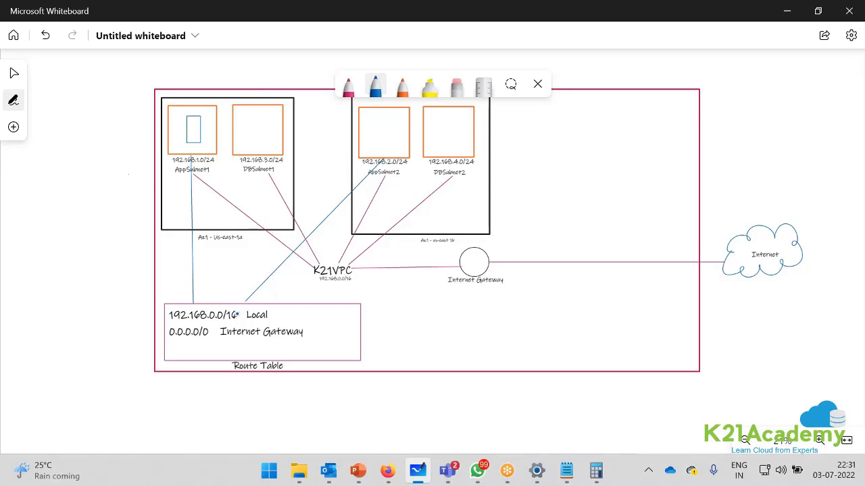
{"action": "left_click", "coordinate": [14, 73]}
{"action": "left_click", "coordinate": [203, 332]}
{"action": "key", "text": "Delete"}
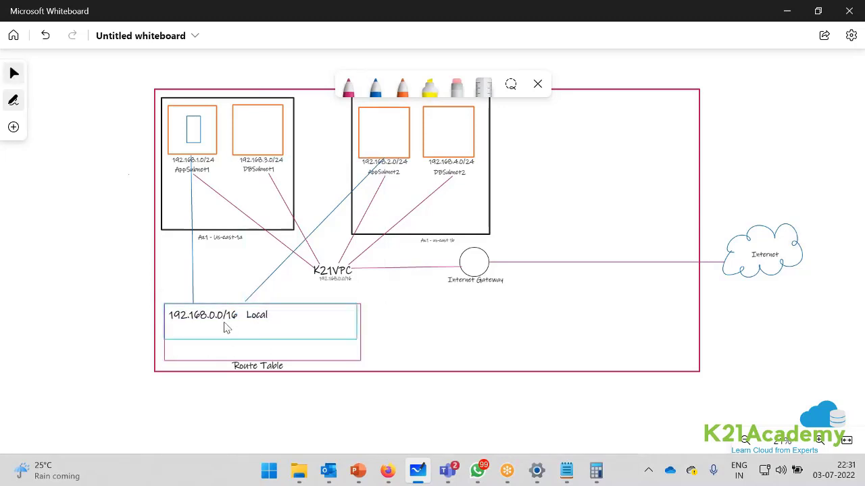
- Change the "Route Table" label below the rectangle to "APPRT"
{"action": "left_click", "coordinate": [235, 366]}
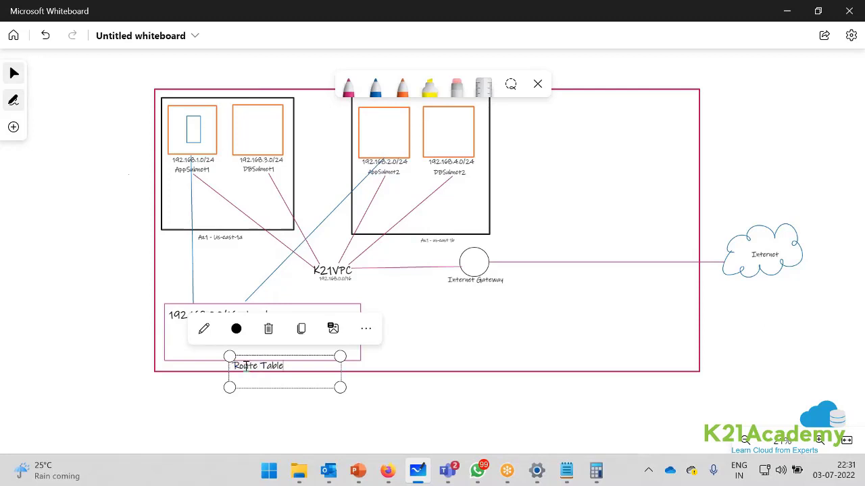
{"action": "left_click_drag", "start_coordinate": [233, 367], "coordinate": [237, 367]}
{"action": "type", "text": "APP"}
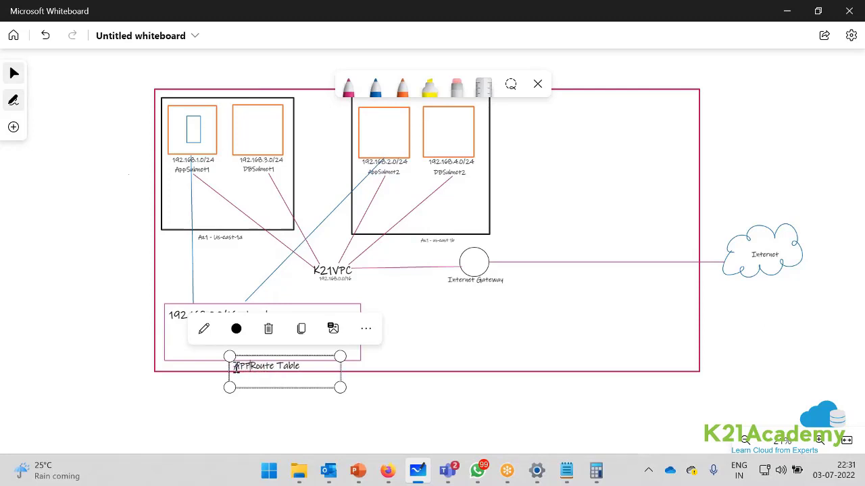
{"action": "key", "text": "Delete"}
{"action": "key", "text": "Delete"}
{"action": "key", "text": "Delete"}
{"action": "key", "text": "Delete"}
{"action": "key", "text": "Delete"}
{"action": "key", "text": "Delete"}
{"action": "key", "text": "Delete"}
{"action": "key", "text": "Delete"}
{"action": "key", "text": "Delete"}
{"action": "left_click", "coordinate": [167, 411]}
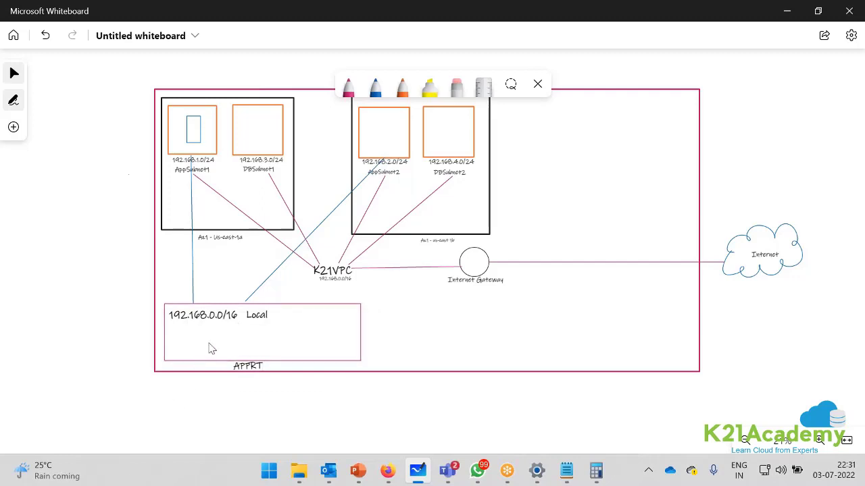
- Paste the "0.0.0.0/0 Internet Gateway" text and place it under the "192.168.0.0/16 Local" line in the APPRT rectangle
{"action": "key", "text": "ctrl+v"}
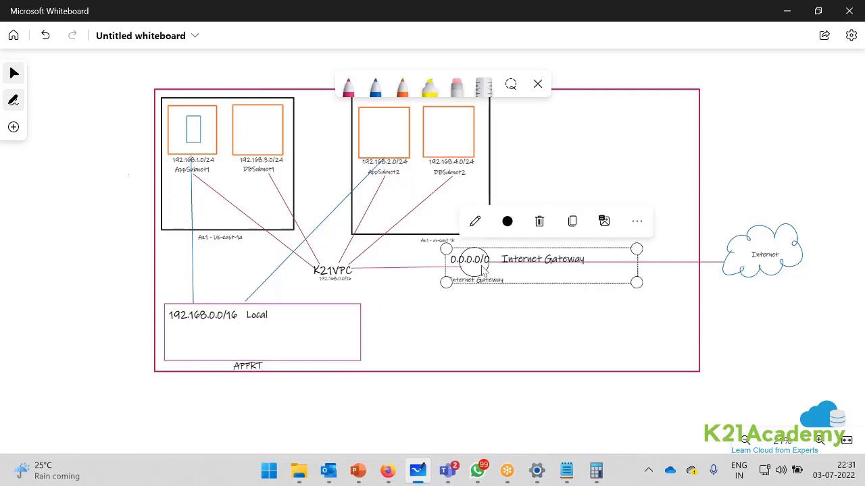
{"action": "left_click_drag", "start_coordinate": [534, 263], "coordinate": [253, 337]}
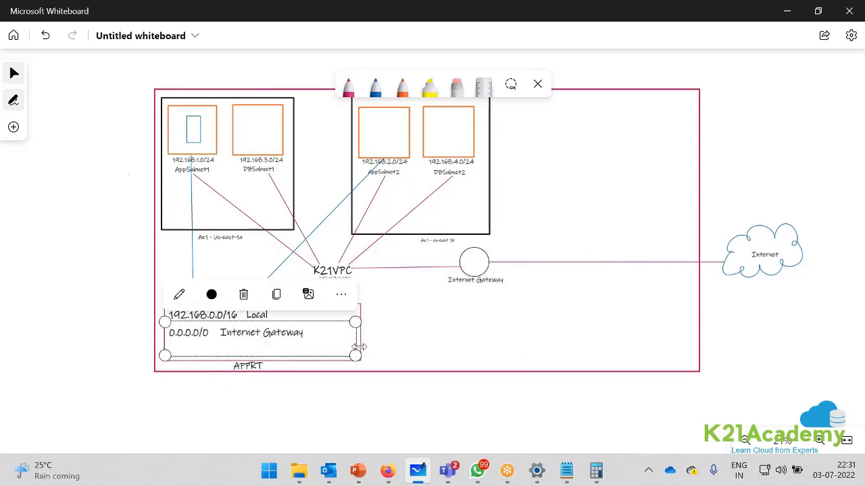
{"action": "left_click", "coordinate": [318, 401]}
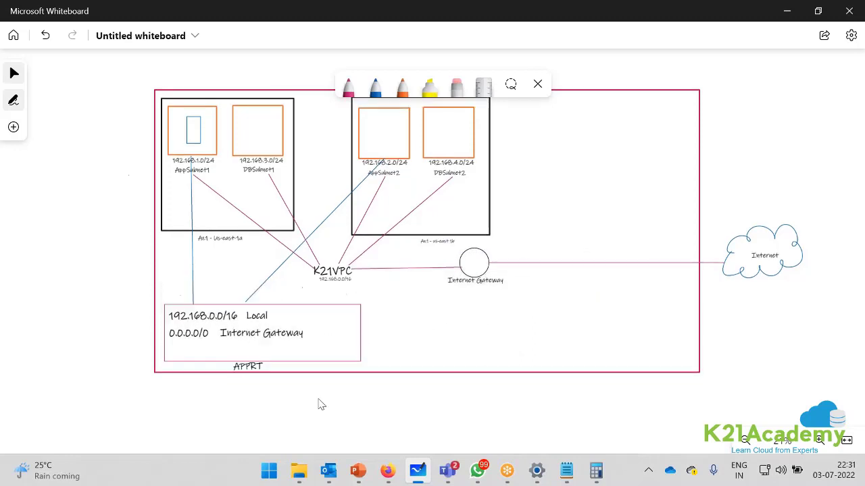
- Duplicate the APPRT rectangle and place the copy beside it, below the Internet Gateway circle
{"action": "left_click", "coordinate": [164, 305]}
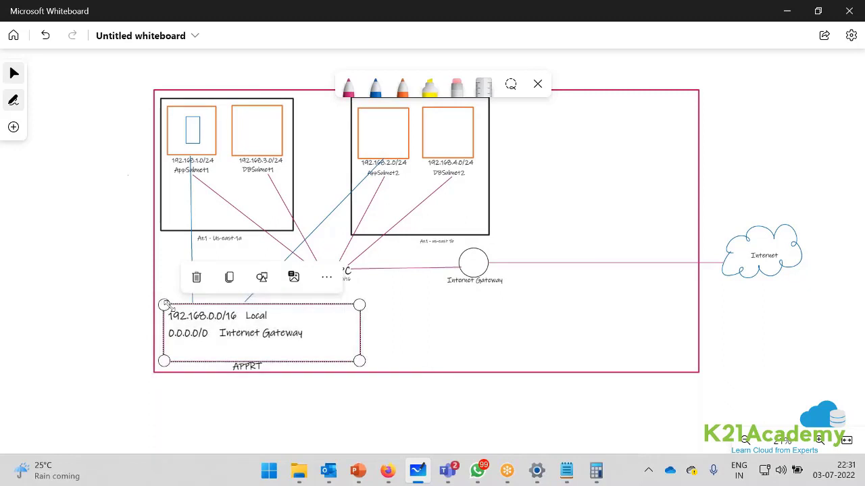
{"action": "key", "text": "ctrl+c"}
{"action": "key", "text": "ctrl+v"}
{"action": "left_click_drag", "start_coordinate": [495, 289], "coordinate": [459, 363]}
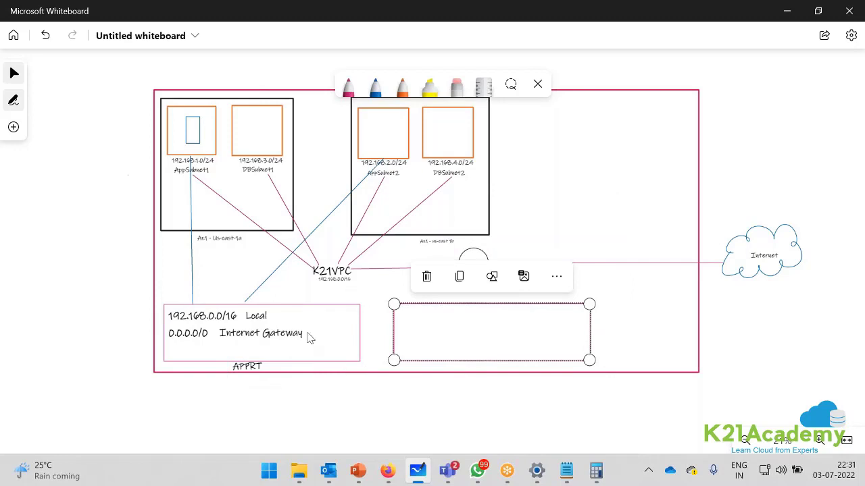
- Copy the APPRT label beneath the second rectangle and change its text to "DBRT"
{"action": "left_click", "coordinate": [247, 366]}
{"action": "key", "text": "ctrl+c"}
{"action": "key", "text": "ctrl+v"}
{"action": "left_click_drag", "start_coordinate": [466, 251], "coordinate": [467, 369]}
{"action": "double_click", "coordinate": [486, 371]}
{"action": "type", "text": "DB"}
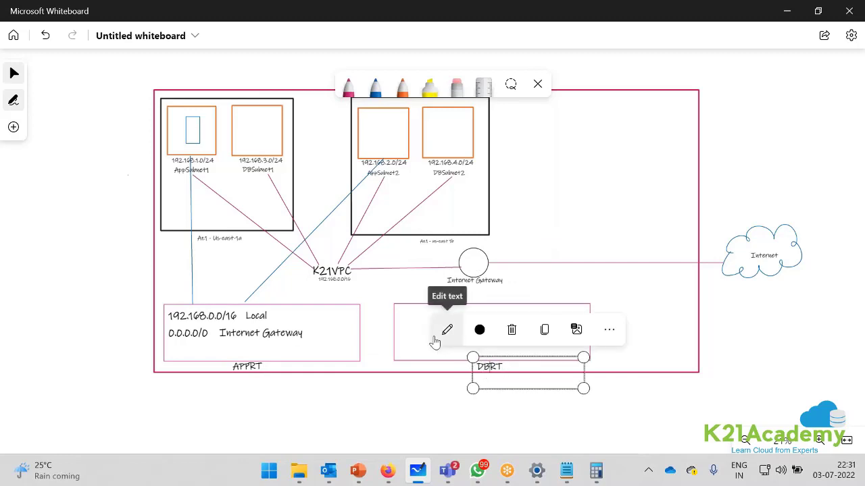
{"action": "left_click", "coordinate": [249, 318]}
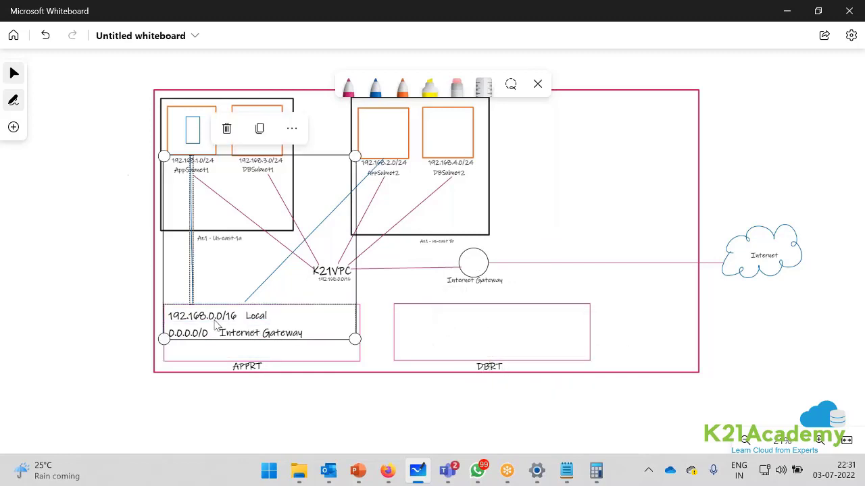
{"action": "left_click", "coordinate": [116, 340]}
{"action": "left_click", "coordinate": [171, 324]}
{"action": "left_click", "coordinate": [71, 365]}
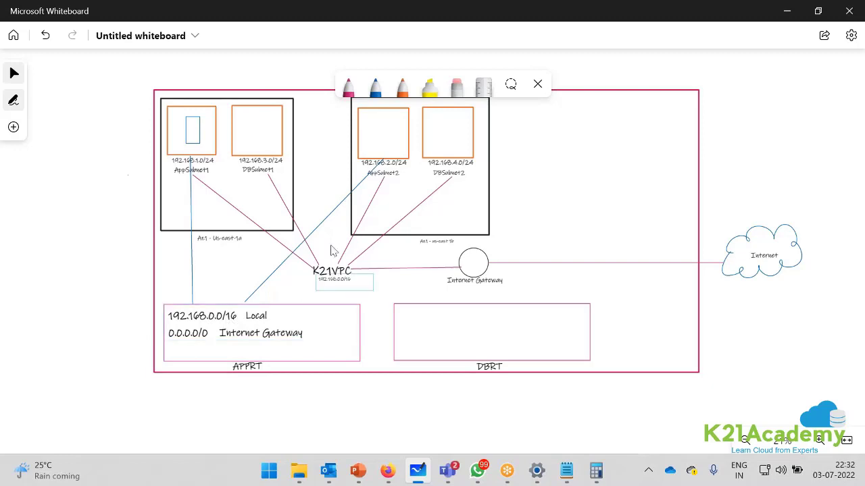
- Add the text "192.168.0.0/16 Local" inside the DBRT rectangle, enlarge it and adjust its position
{"action": "left_click", "coordinate": [14, 129]}
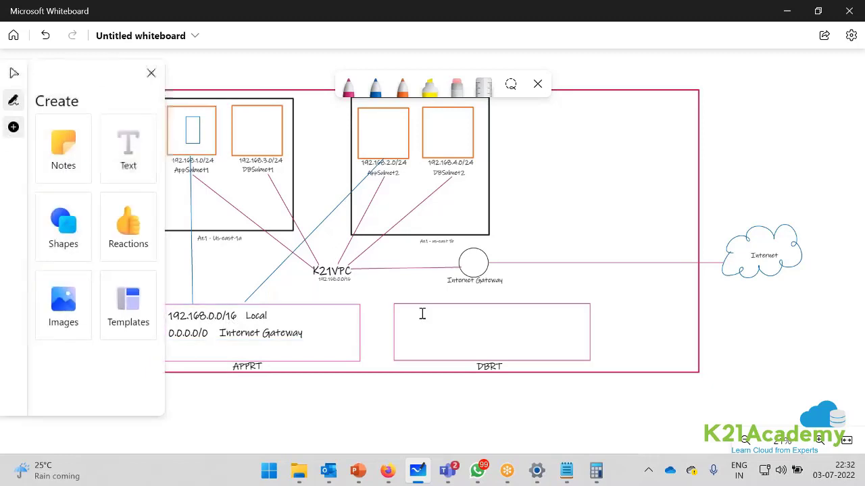
{"action": "left_click", "coordinate": [398, 315]}
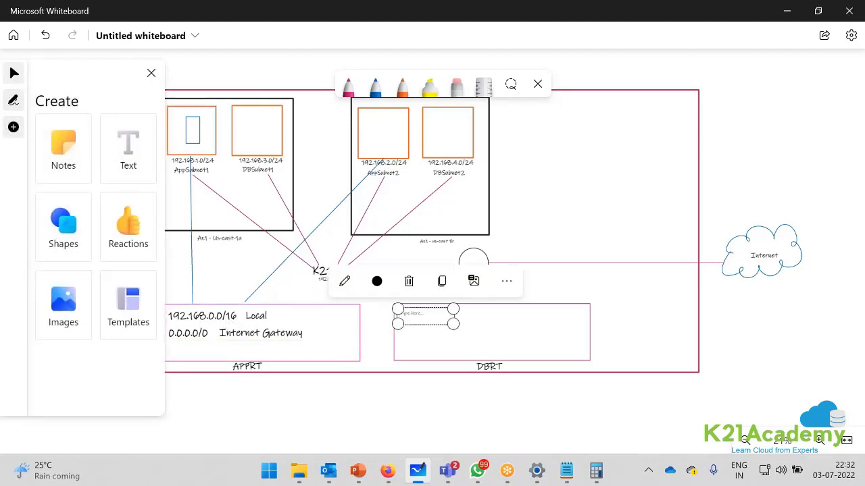
{"action": "type", "text": "192.168.0.0/16  Local"}
{"action": "left_click_drag", "start_coordinate": [453, 323], "coordinate": [535, 346]}
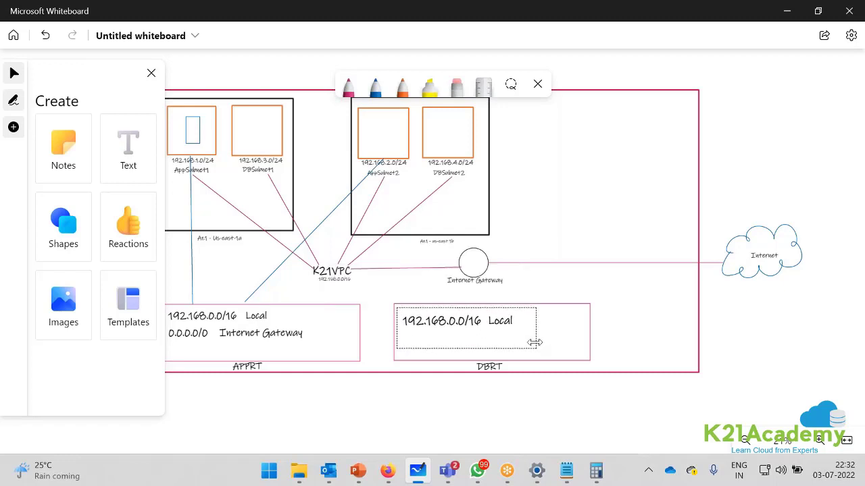
{"action": "left_click_drag", "start_coordinate": [487, 317], "coordinate": [479, 318]}
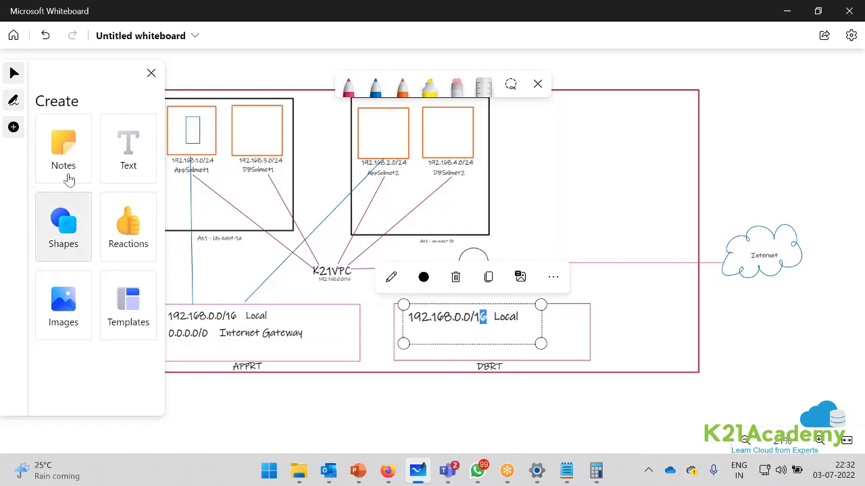
{"action": "left_click", "coordinate": [151, 73]}
- Draw blue lines connecting DBSubnet1 and DBSubnet2 to the DBRT rectangle
{"action": "left_click", "coordinate": [13, 100]}
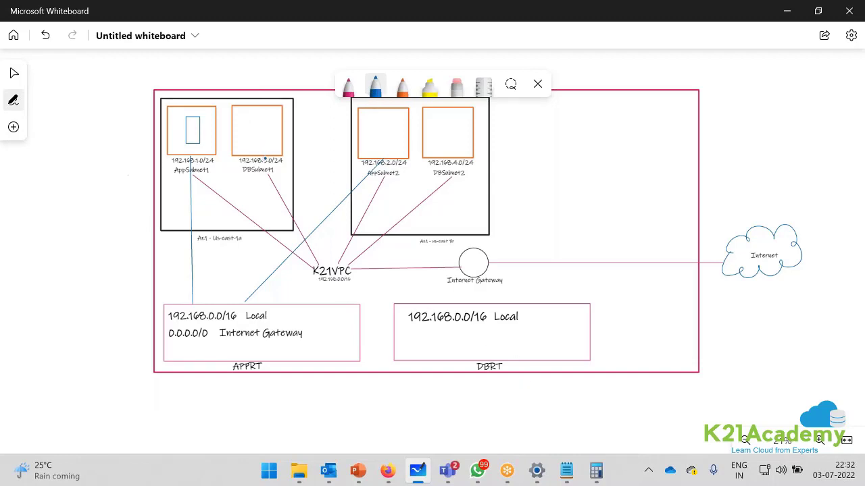
{"action": "left_click_drag", "start_coordinate": [264, 158], "coordinate": [404, 305]}
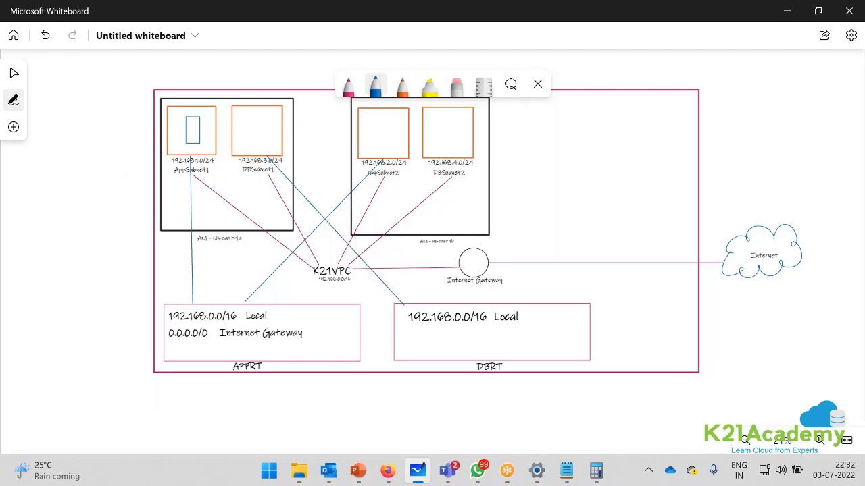
{"action": "left_click_drag", "start_coordinate": [442, 189], "coordinate": [427, 295]}
- Draw a small blue rectangle inside the AppSubnet2 box and small dark pink ones inside the DBSubnet1 and DBSubnet2 boxes
{"action": "mouse_move", "coordinate": [374, 116]}
{"action": "left_mouse_down"}
{"action": "mouse_move", "coordinate": [372, 144]}
{"action": "mouse_move", "coordinate": [389, 119]}
{"action": "left_mouse_up"}
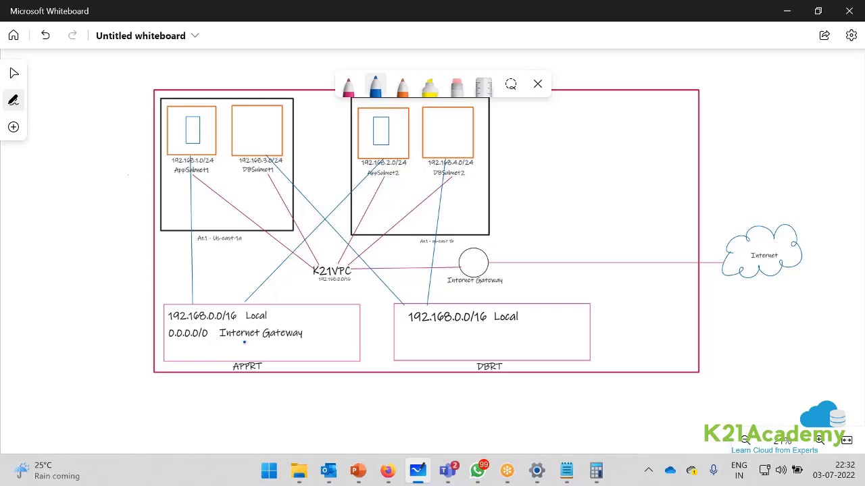
{"action": "left_click", "coordinate": [348, 86]}
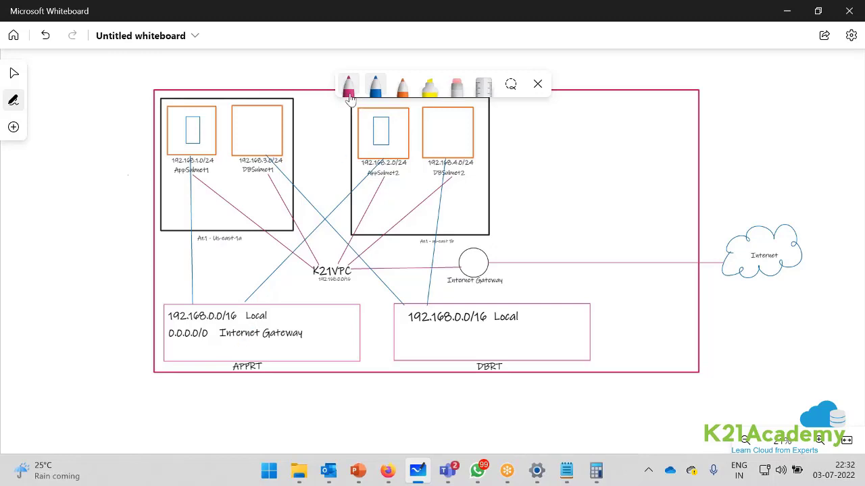
{"action": "mouse_move", "coordinate": [253, 116]}
{"action": "left_mouse_down"}
{"action": "mouse_move", "coordinate": [251, 145]}
{"action": "mouse_move", "coordinate": [268, 135]}
{"action": "mouse_move", "coordinate": [269, 111]}
{"action": "mouse_move", "coordinate": [252, 114]}
{"action": "left_mouse_up"}
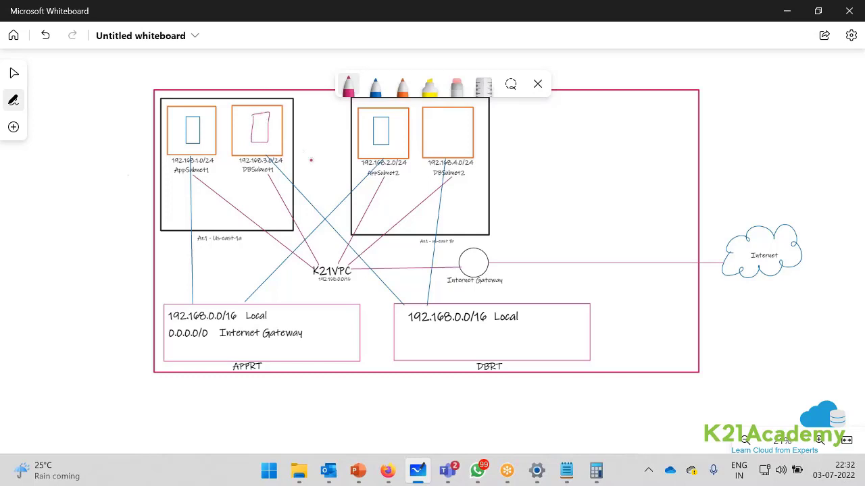
{"action": "mouse_move", "coordinate": [442, 116]}
{"action": "left_mouse_down"}
{"action": "mouse_move", "coordinate": [441, 141]}
{"action": "mouse_move", "coordinate": [445, 113]}
{"action": "left_mouse_up"}
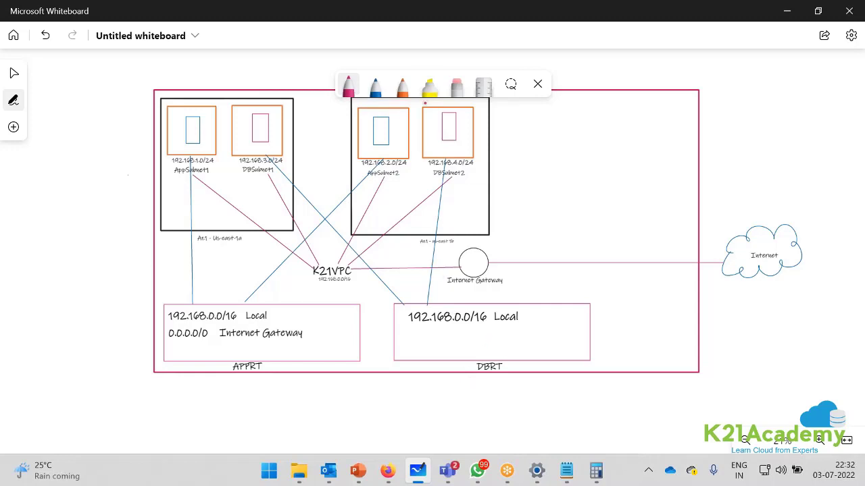
- Highlight the APPRT and DBRT labels and the "0.0.0.0/0 Internet Gateway" route in yellow
{"action": "left_click", "coordinate": [429, 86]}
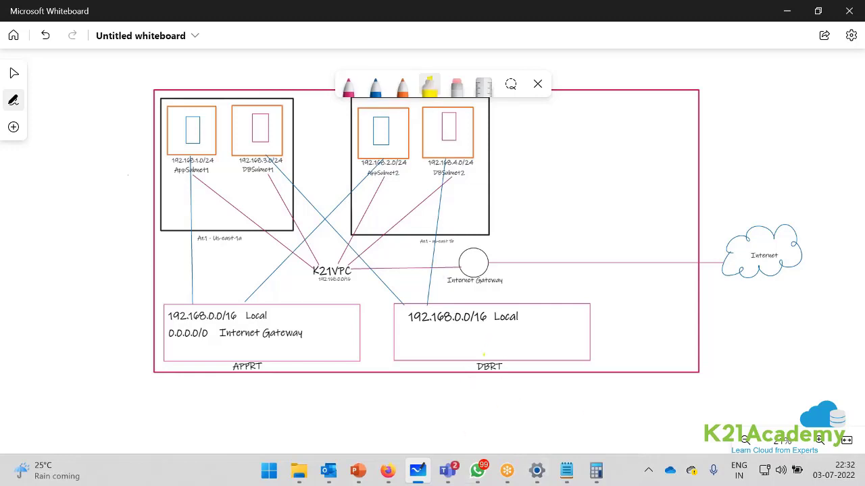
{"action": "left_click_drag", "start_coordinate": [475, 366], "coordinate": [498, 366]}
{"action": "left_click_drag", "start_coordinate": [169, 333], "coordinate": [302, 333]}
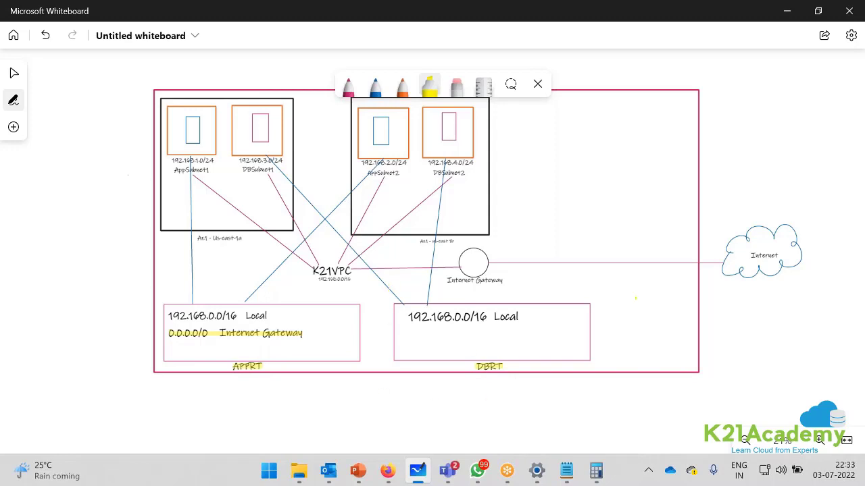
- Switch to the VPC console in Firefox, open the route tables list and examine the AppRT, APPRT and both DBRT entries
{"action": "left_click", "coordinate": [389, 471]}
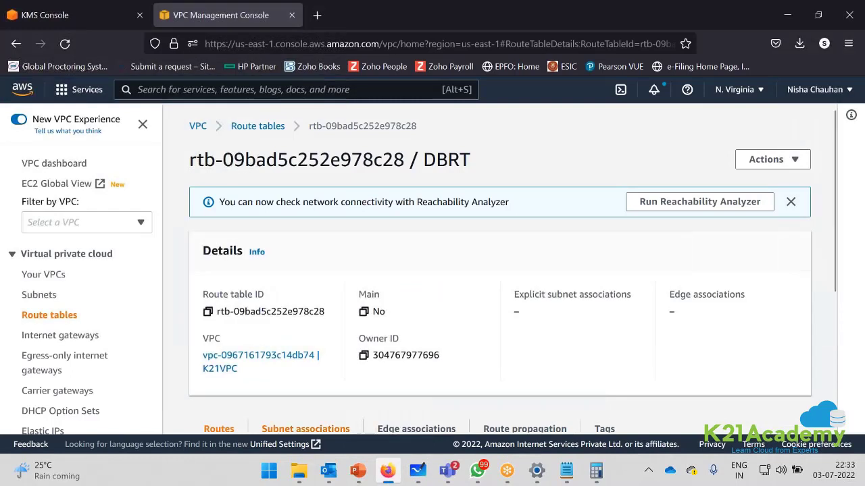
{"action": "left_click", "coordinate": [257, 127]}
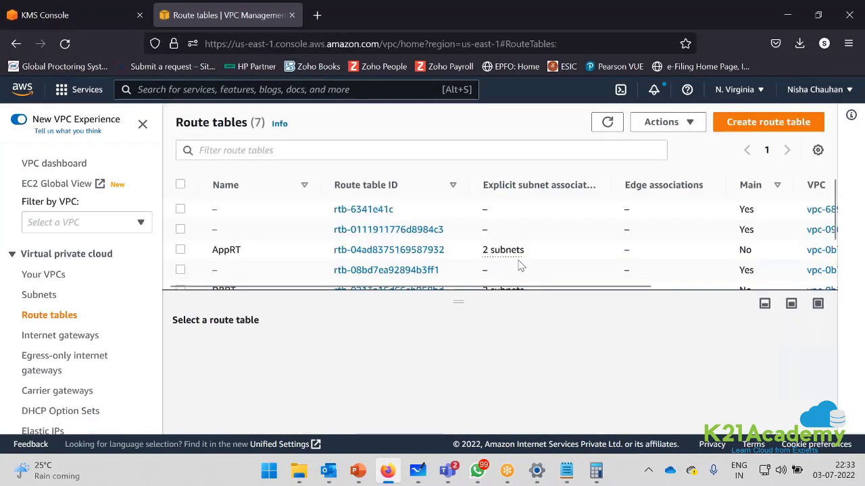
{"action": "left_click", "coordinate": [284, 250]}
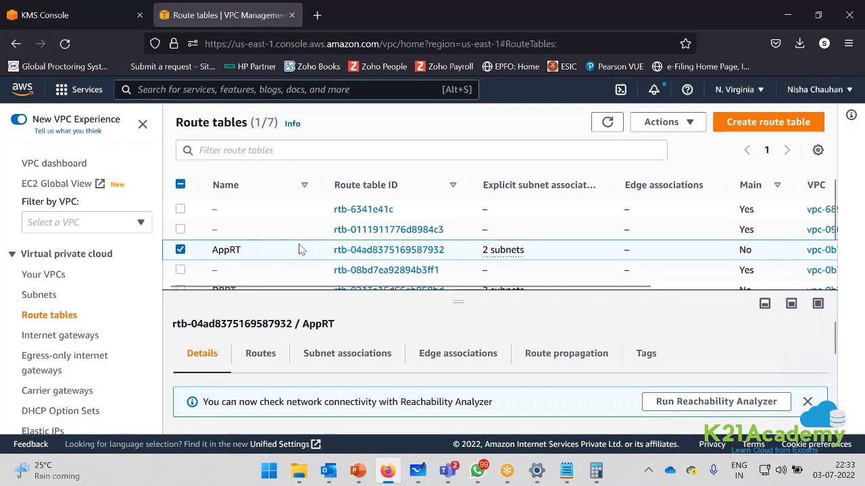
{"action": "scroll", "coordinate": [358, 331], "scroll_direction": "down", "scroll_amount": 2}
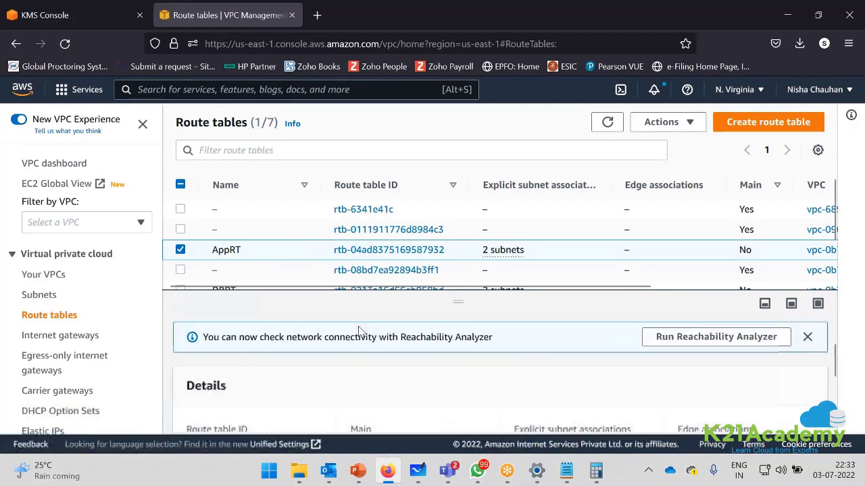
{"action": "scroll", "coordinate": [358, 332], "scroll_direction": "up", "scroll_amount": 2}
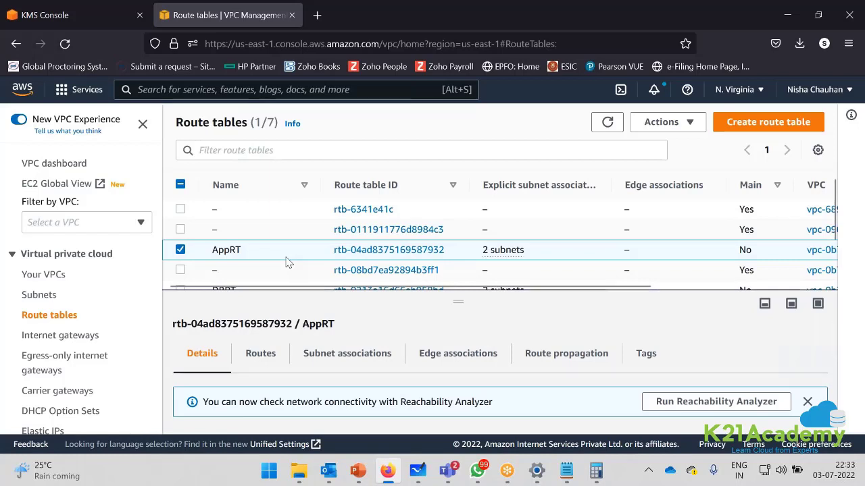
{"action": "scroll", "coordinate": [285, 244], "scroll_direction": "down", "scroll_amount": 1}
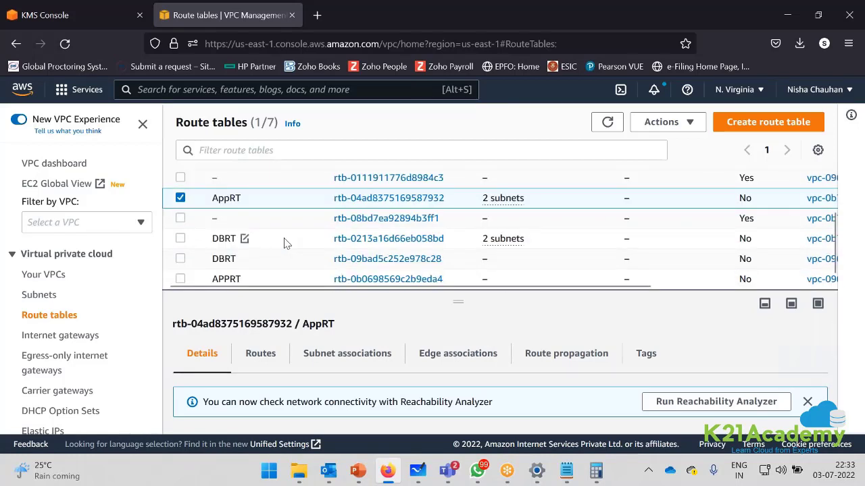
{"action": "left_click", "coordinate": [284, 242]}
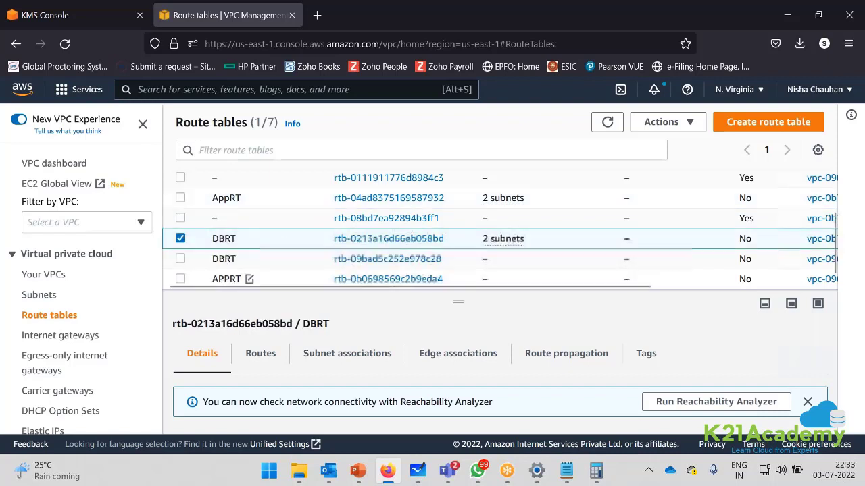
{"action": "left_click", "coordinate": [269, 261]}
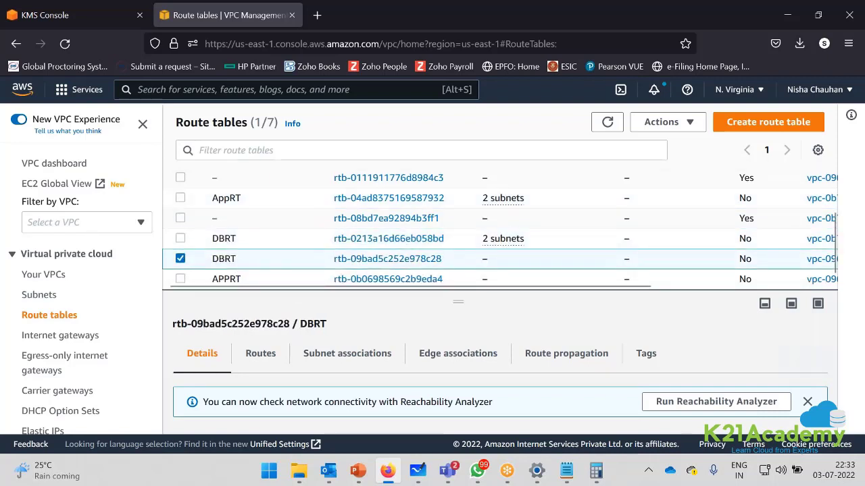
{"action": "left_click", "coordinate": [295, 279]}
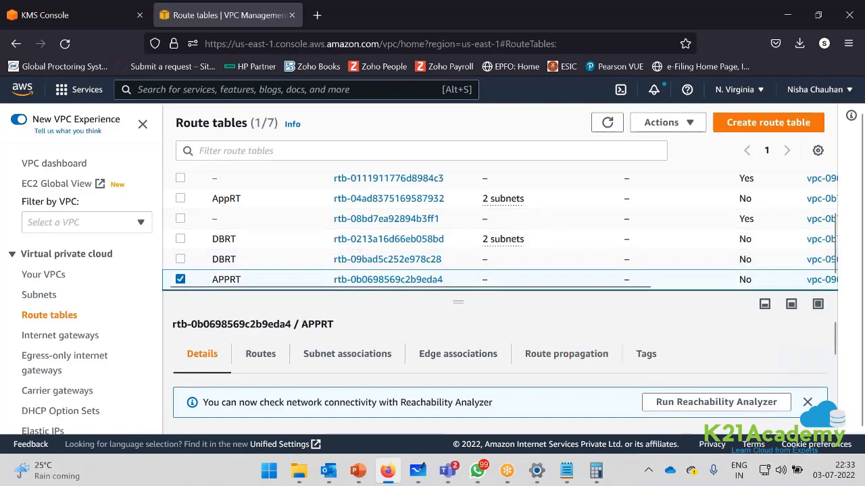
- Switch to Microsoft Whiteboard and delete the blue lines linking the app and DB subnets to the APPRT and DBRT rectangles
{"action": "left_click", "coordinate": [416, 471]}
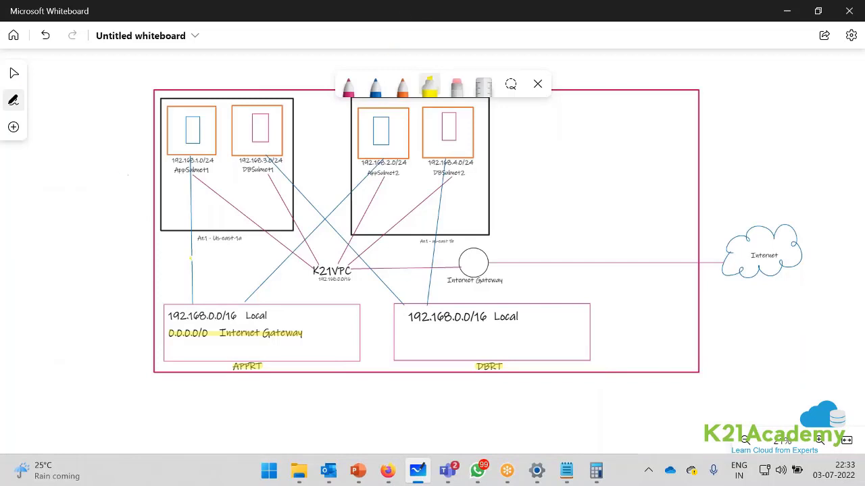
{"action": "key", "text": "Escape"}
{"action": "left_click", "coordinate": [192, 264]}
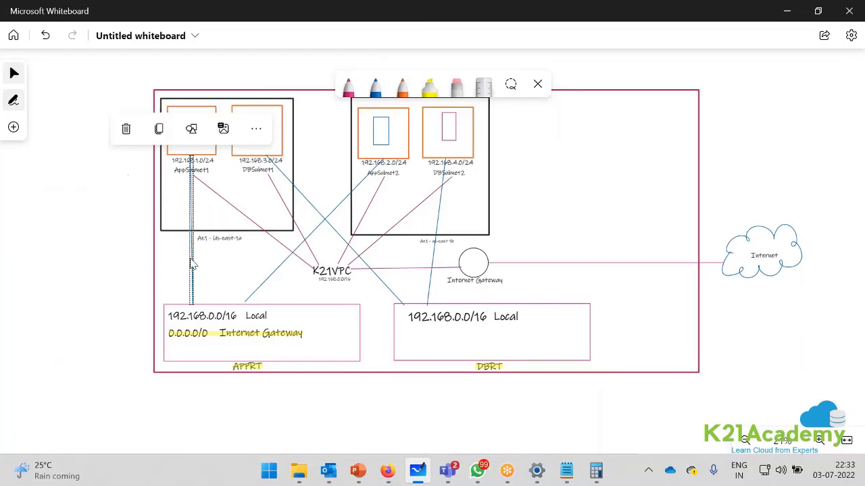
{"action": "key", "text": "Delete"}
{"action": "left_click", "coordinate": [270, 281]}
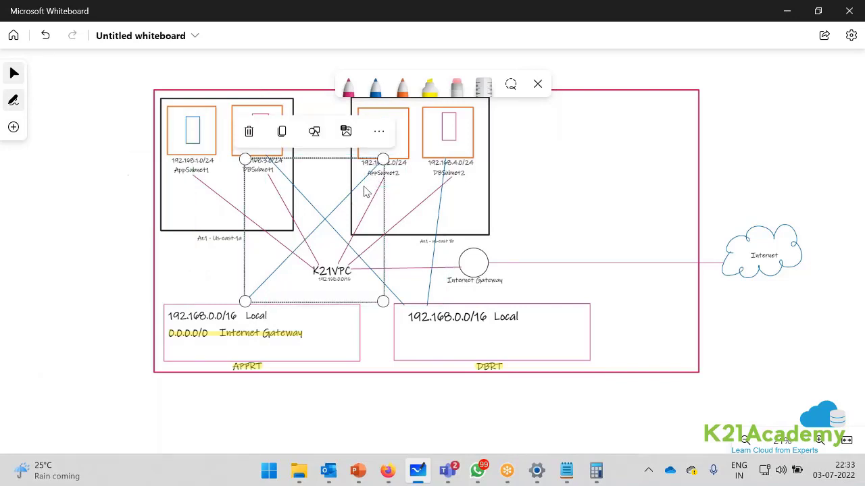
{"action": "key", "text": "Delete"}
{"action": "left_click", "coordinate": [400, 301]}
{"action": "key", "text": "Delete"}
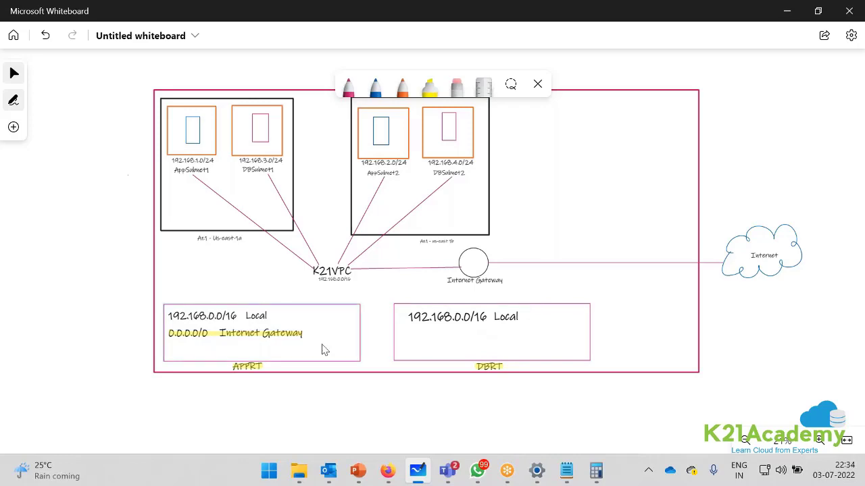
- Switch to the VPC console in Firefox and rename the DBRT route table without subnet associations to k21DBRT
{"action": "left_click", "coordinate": [388, 471]}
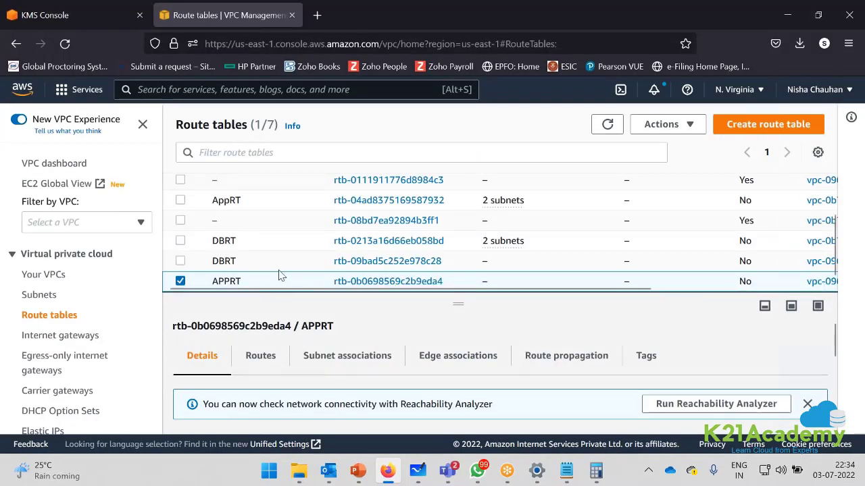
{"action": "scroll", "coordinate": [279, 277], "scroll_direction": "up", "scroll_amount": 3}
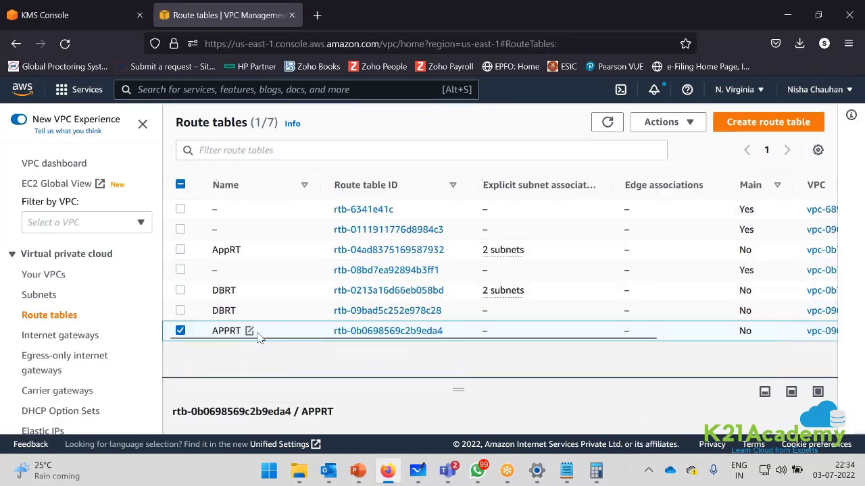
{"action": "left_click", "coordinate": [245, 310]}
{"action": "left_click", "coordinate": [244, 311]}
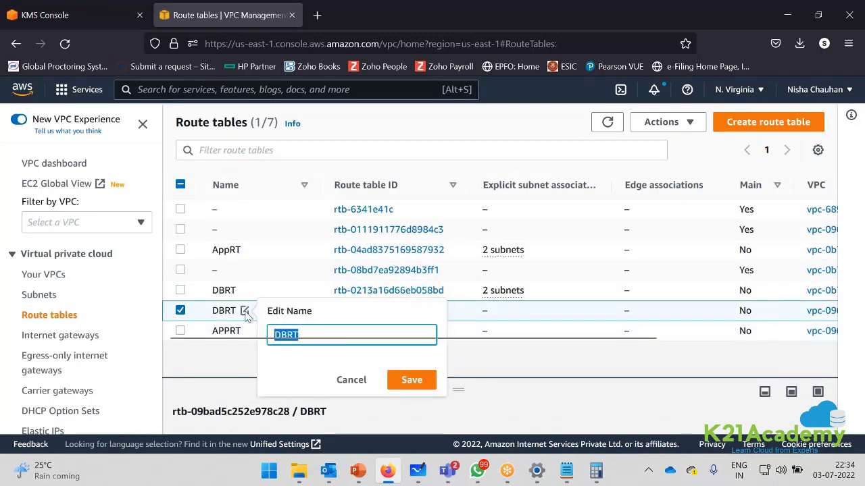
{"action": "left_click", "coordinate": [317, 332]}
{"action": "key", "text": "Home"}
{"action": "type", "text": "k21"}
{"action": "left_click", "coordinate": [412, 380]}
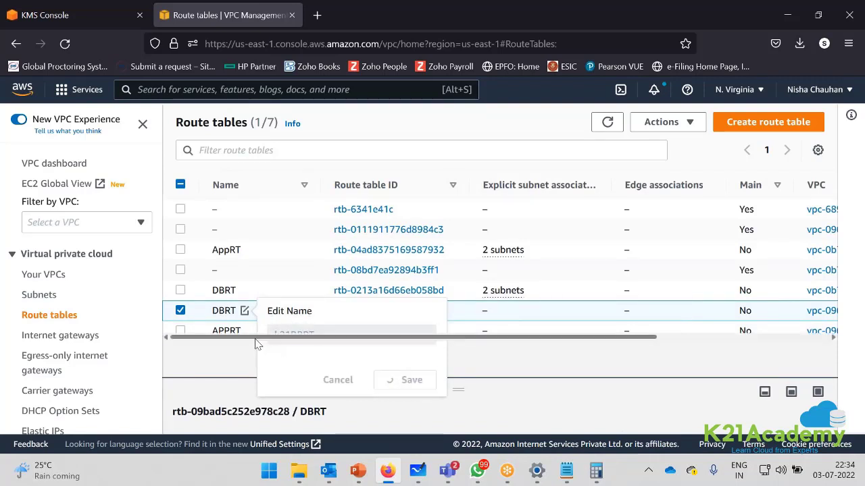
- Rename the APPRT route table without subnet associations to K21APPRT
{"action": "left_click", "coordinate": [250, 330]}
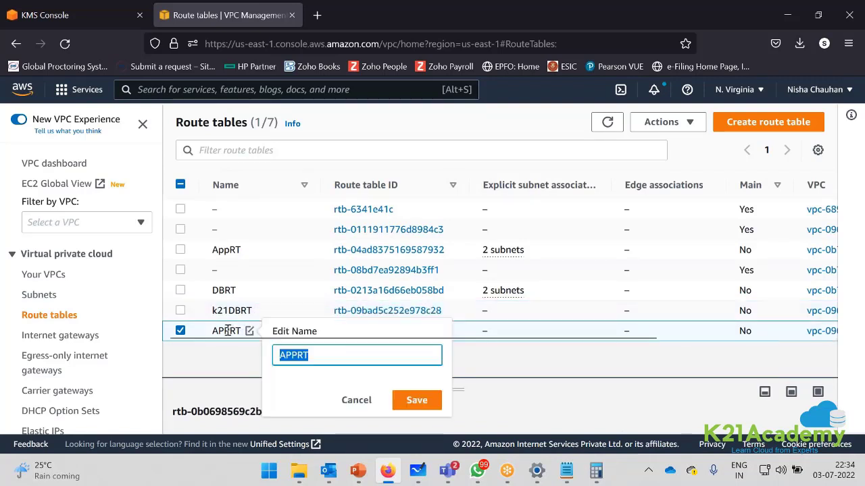
{"action": "left_click", "coordinate": [224, 329]}
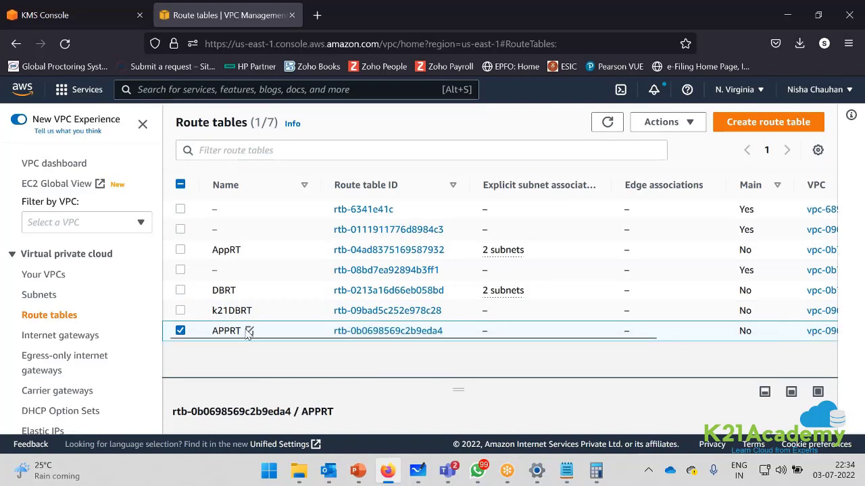
{"action": "left_click", "coordinate": [249, 331]}
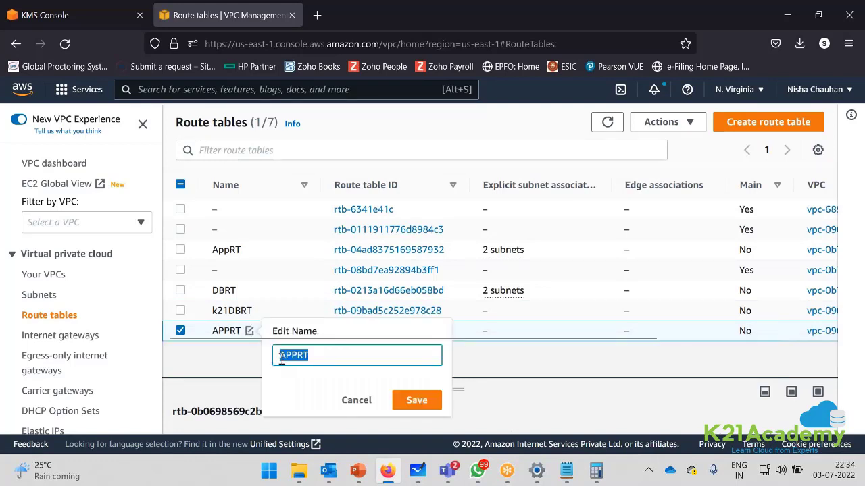
{"action": "left_click", "coordinate": [279, 355]}
{"action": "type", "text": "K21"}
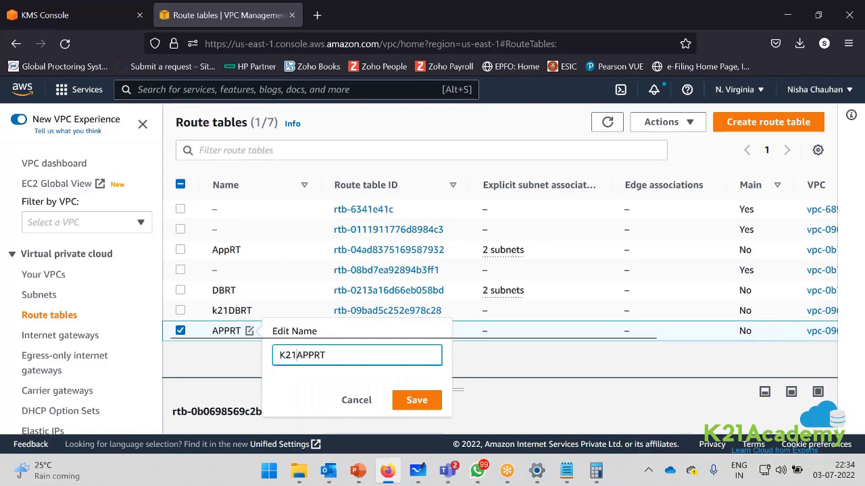
{"action": "key", "text": "Return"}
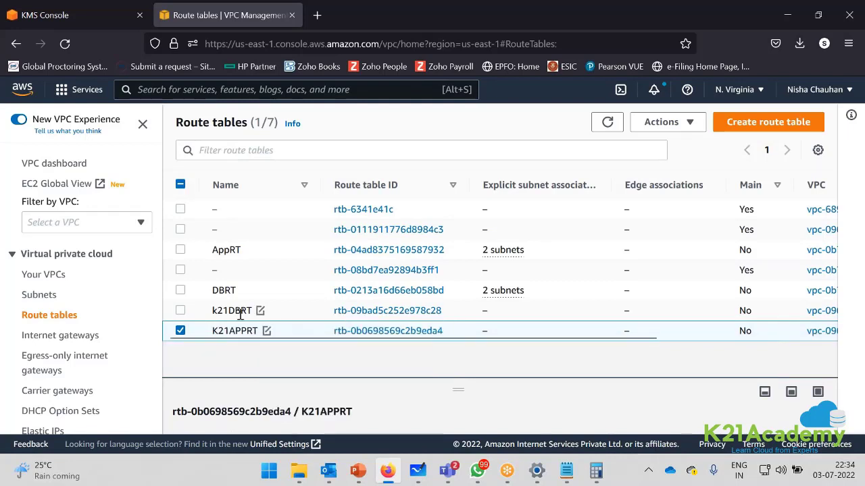
{"action": "left_click", "coordinate": [219, 310]}
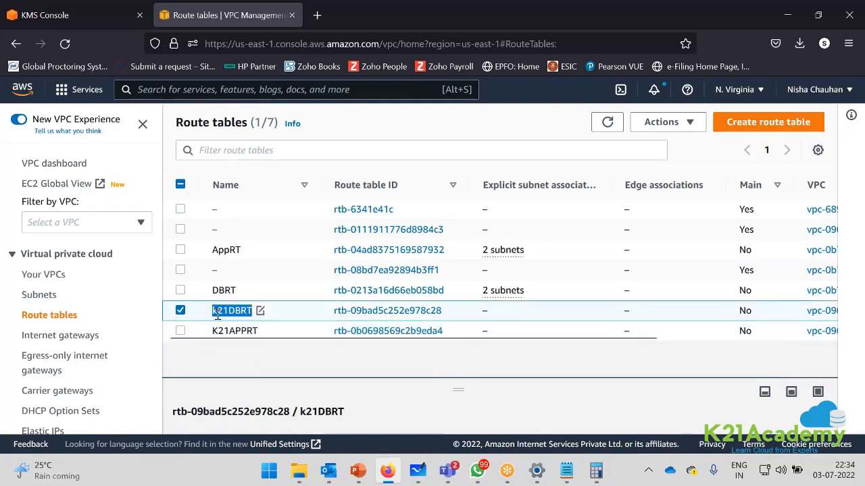
{"action": "left_click", "coordinate": [260, 311]}
{"action": "left_click", "coordinate": [301, 335]}
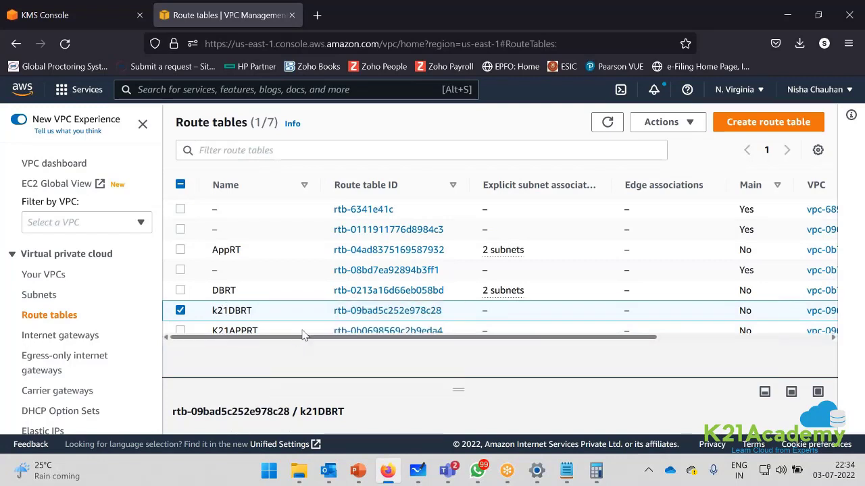
{"action": "left_click", "coordinate": [260, 311]}
{"action": "left_click", "coordinate": [294, 338]}
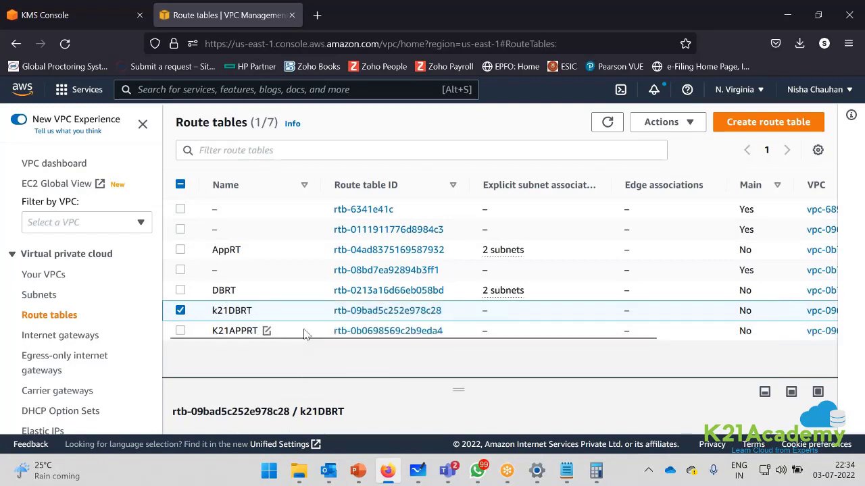
{"action": "left_click", "coordinate": [260, 311]}
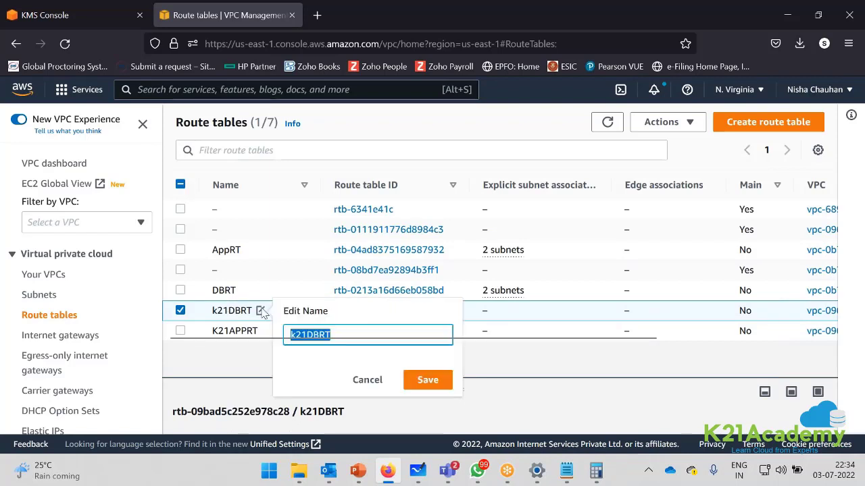
{"action": "left_click", "coordinate": [295, 334]}
{"action": "left_click", "coordinate": [295, 337]}
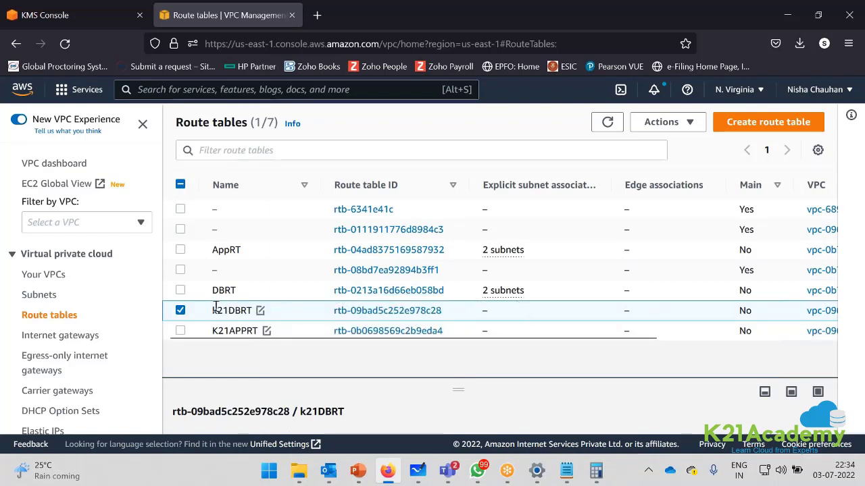
- Correct the k21DBRT route table's name to K21DBRT with a capital K and save it
{"action": "left_click", "coordinate": [261, 310]}
{"action": "key", "text": "Home"}
{"action": "key", "text": "Delete"}
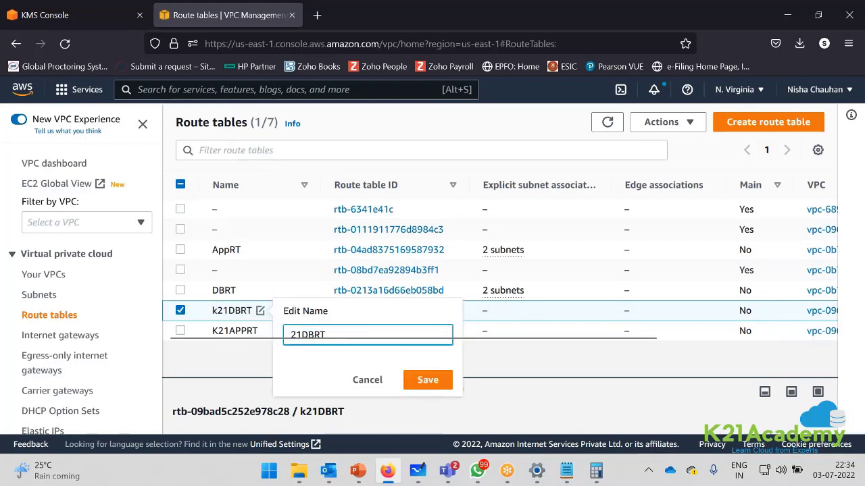
{"action": "type", "text": "K"}
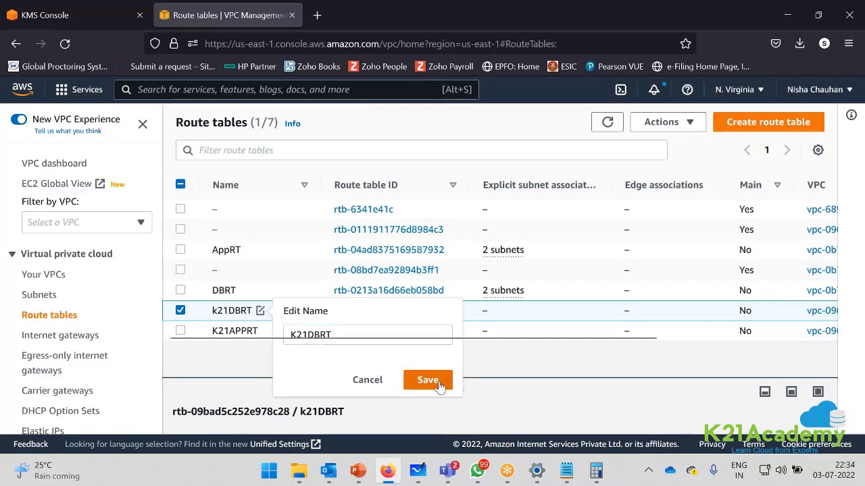
{"action": "left_click", "coordinate": [440, 384]}
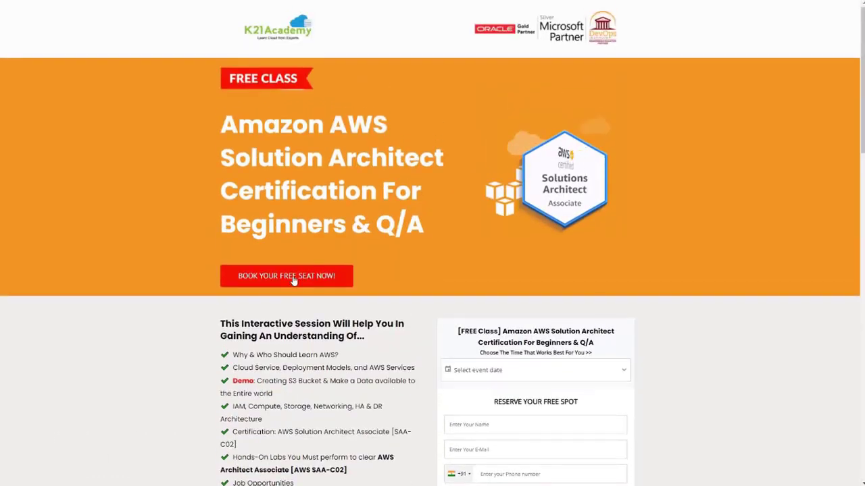
- Book a free AWS Solution Architect class seat for Sat, 19 Mar, 2022 03:00 PM IST, entering the attendee's name, e-mail and phone number
{"action": "left_click", "coordinate": [293, 281]}
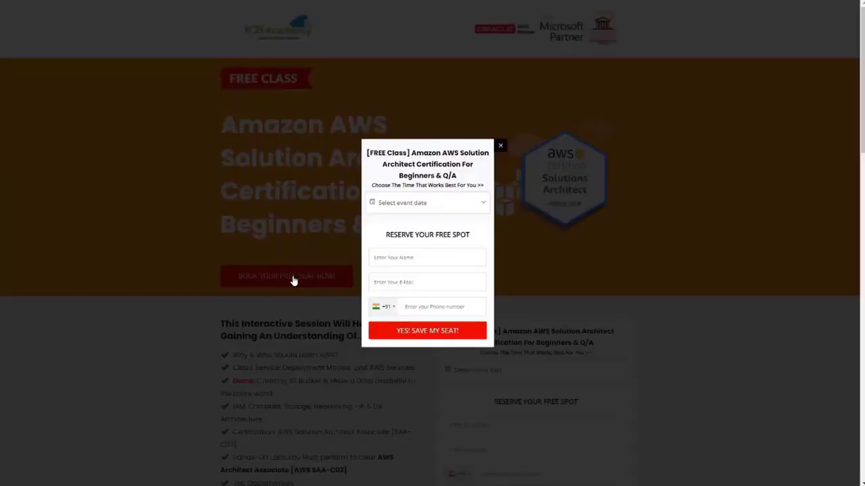
{"action": "left_click", "coordinate": [407, 206]}
{"action": "left_click", "coordinate": [414, 227]}
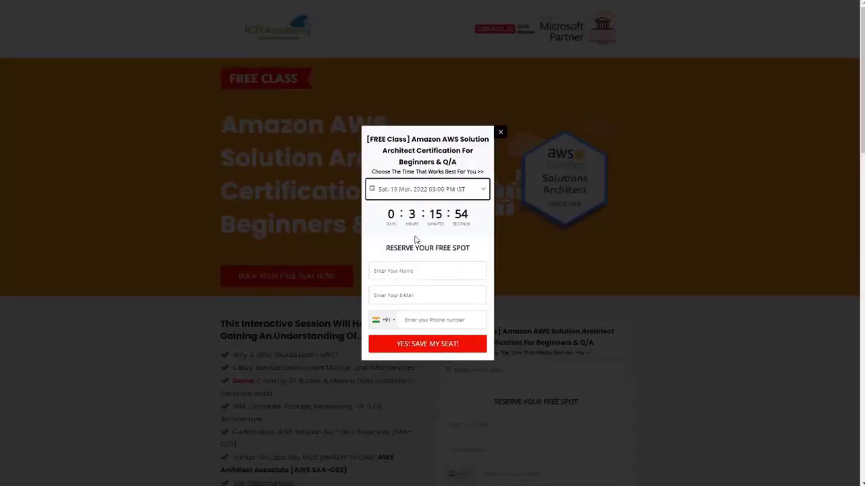
{"action": "left_click", "coordinate": [421, 270]}
{"action": "type", "text": "Veer"}
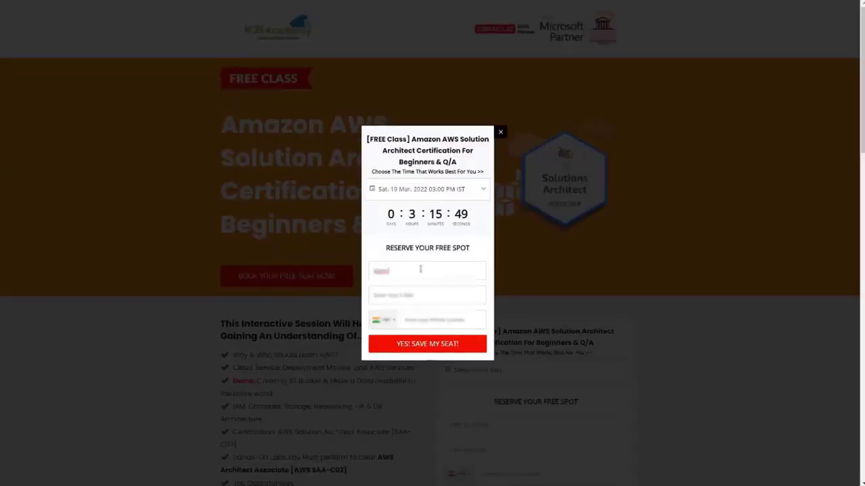
{"action": "left_click", "coordinate": [425, 290]}
{"action": "left_click", "coordinate": [450, 348]}
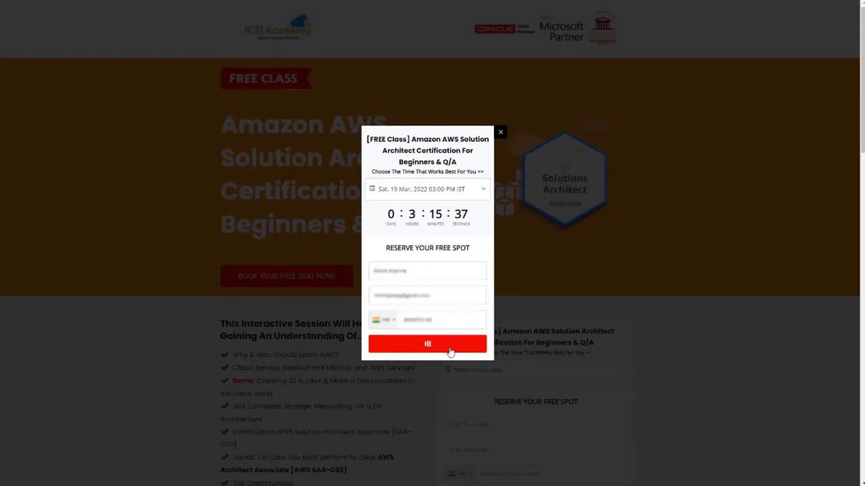